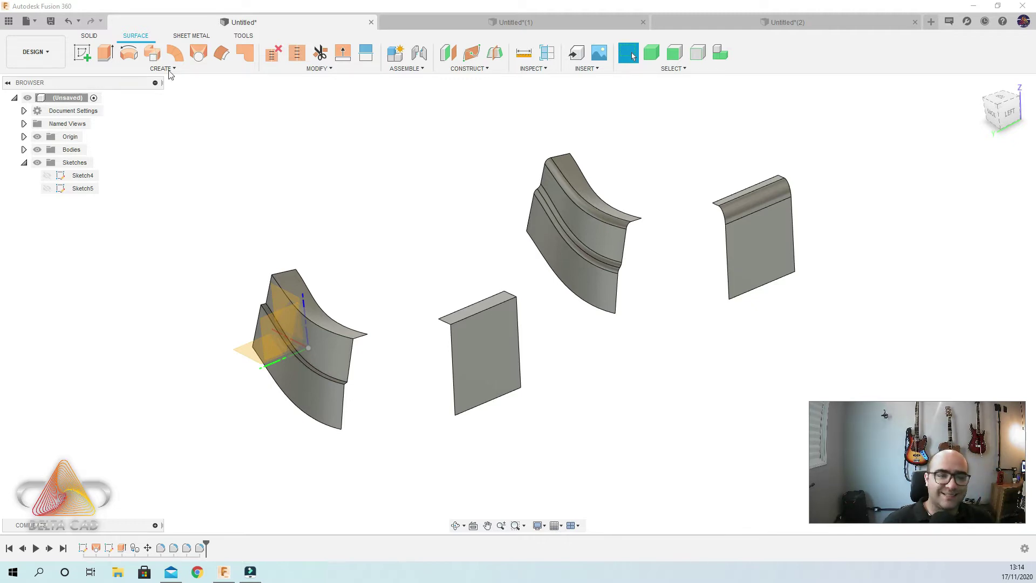
Step: Start a surface Loft and select the chain of end edges on the sharp-edged curved body, facing the flat body, as Profile 1
left_click(198, 56)
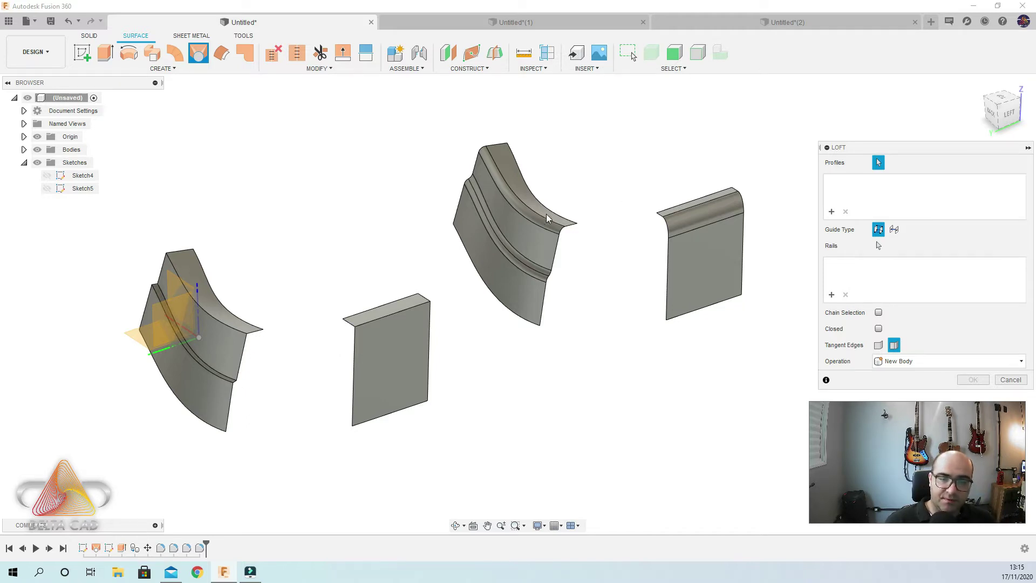
scroll(599, 208, "up", 2)
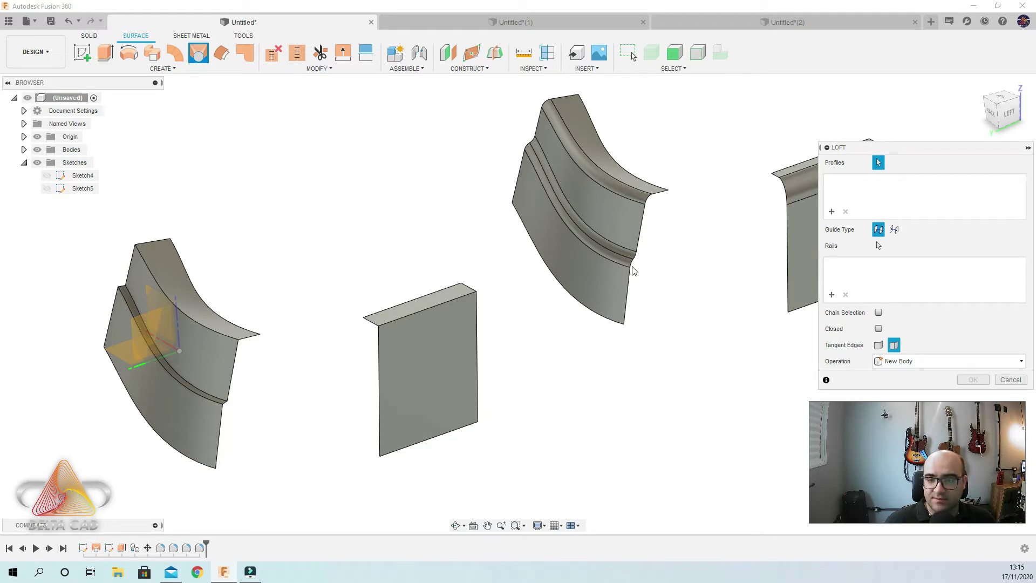
middle_click_drag(631, 268, 544, 268)
middle_click_drag(272, 323, 350, 323)
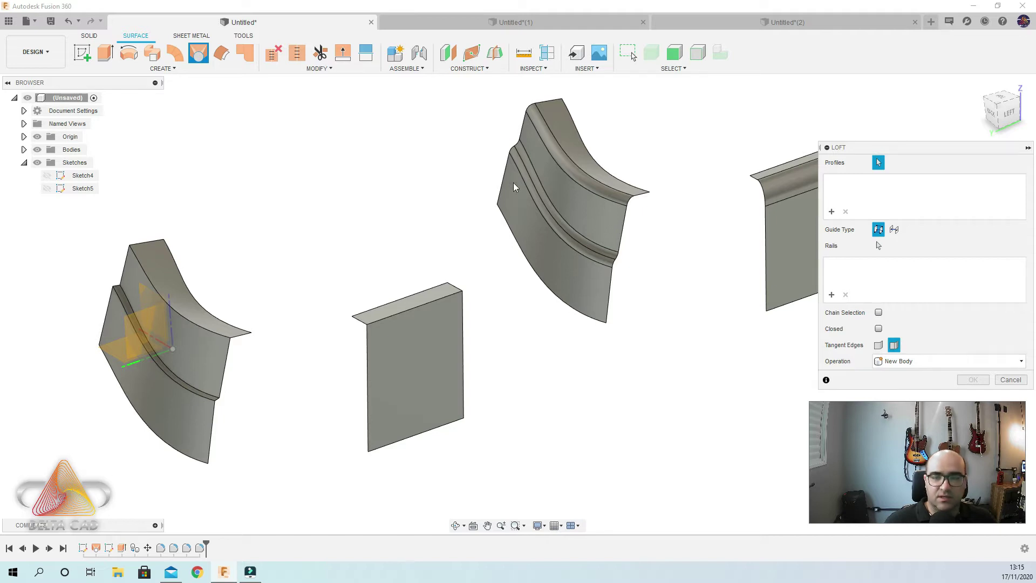
middle_click_drag(533, 167, 497, 172)
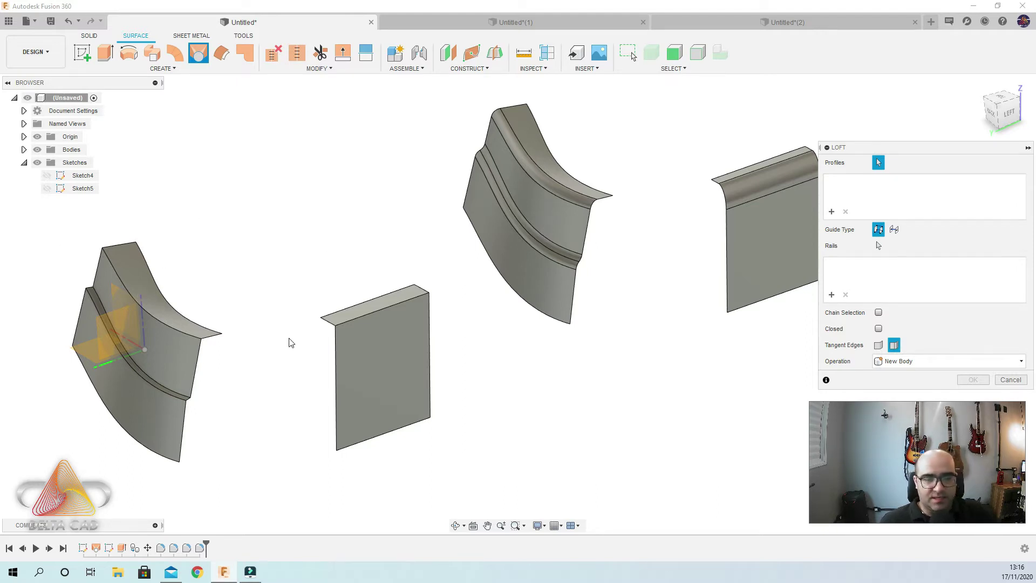
scroll(361, 333, "up", 5)
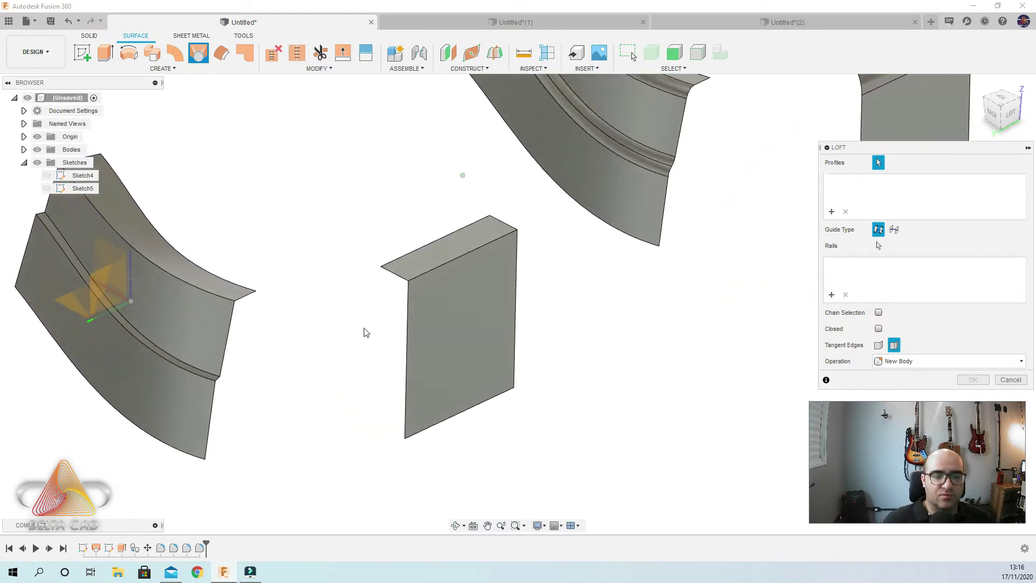
middle_click_drag(383, 282, 337, 332, "shift")
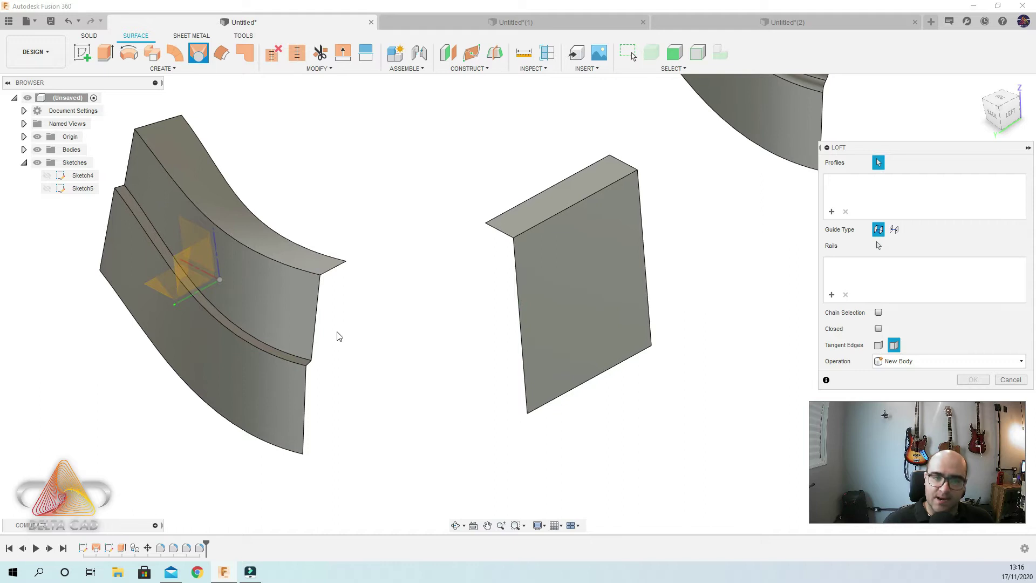
left_click(199, 54)
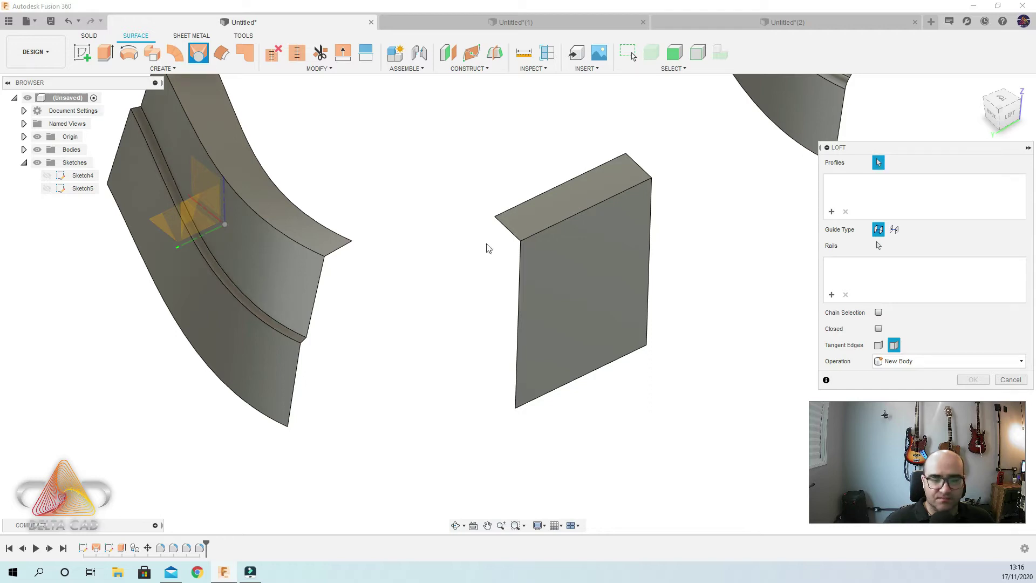
left_click(338, 262)
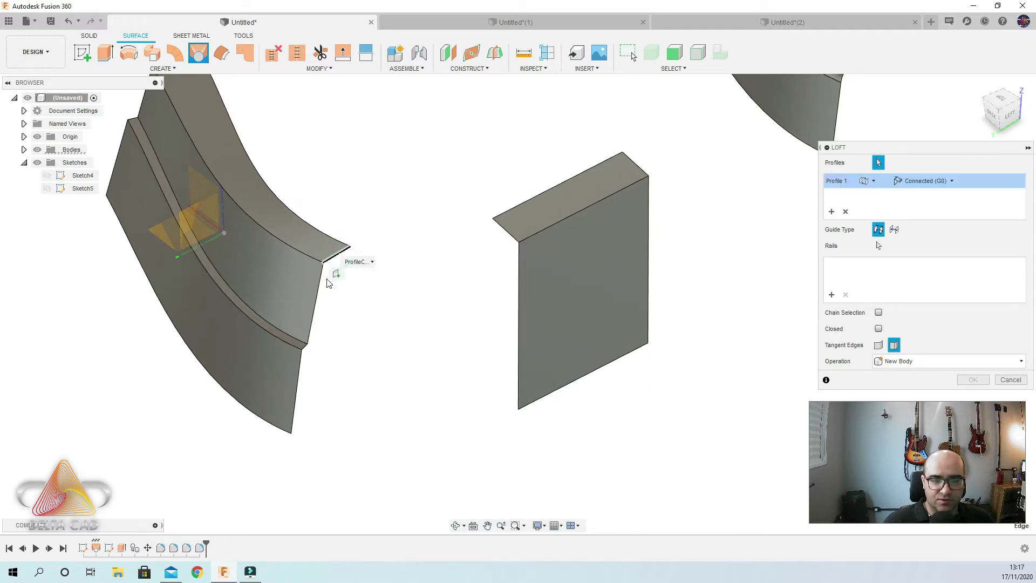
scroll(301, 351, "up", 1)
left_click(301, 346)
left_click(300, 358)
middle_click_drag(416, 334, 371, 344)
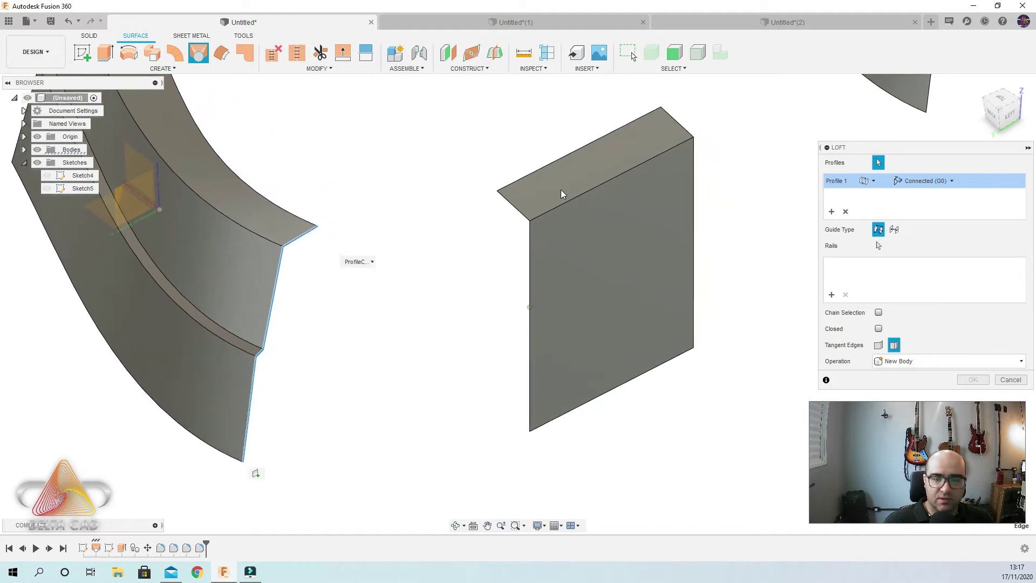
Step: Select the facing short flange edge and vertical edge of the sharp-edged flat body as Profile 2 of the loft
left_click(520, 211)
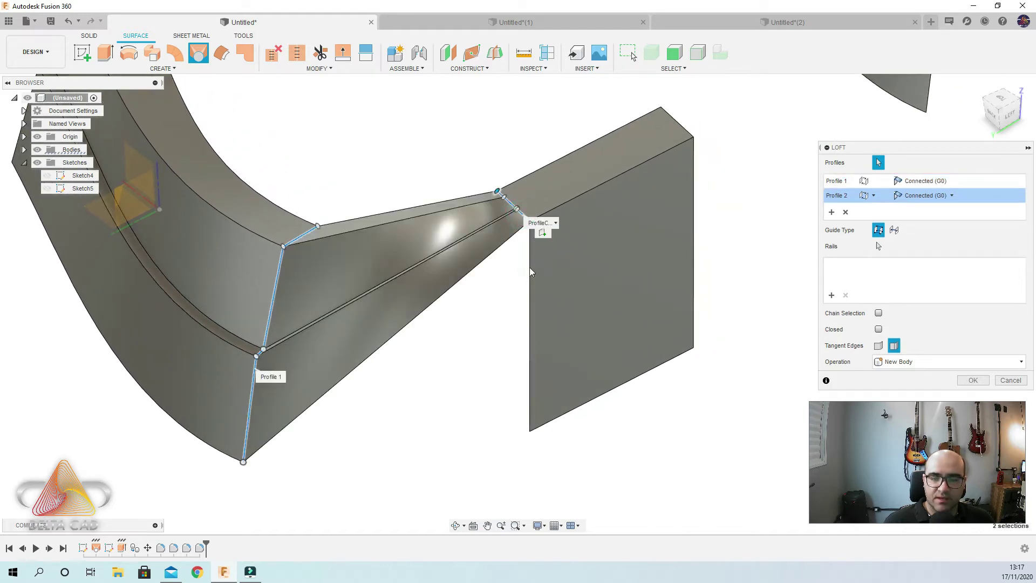
left_click(529, 267)
middle_click_drag(534, 270, 667, 308, "shift")
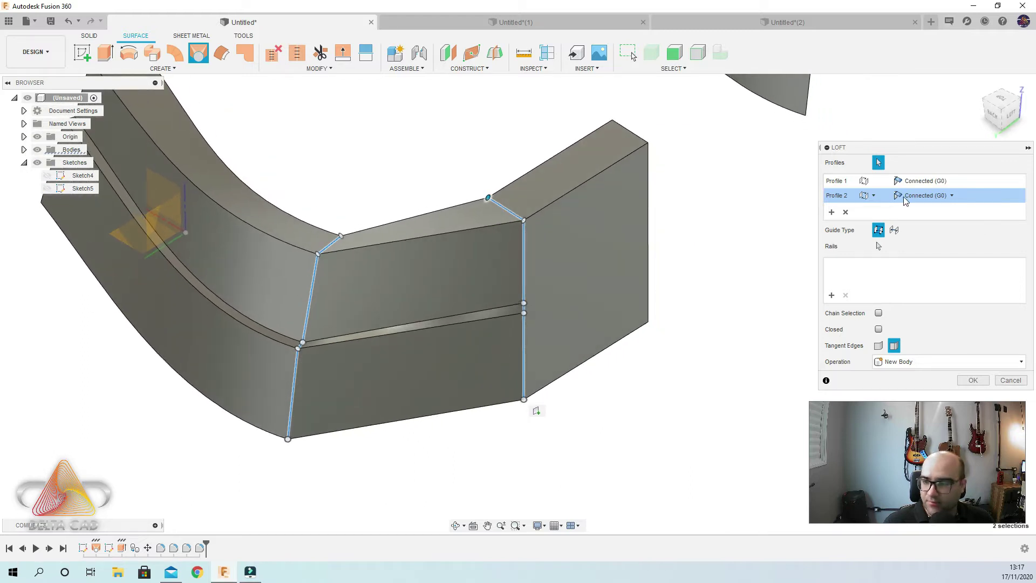
middle_click_drag(211, 291, 194, 356, "shift")
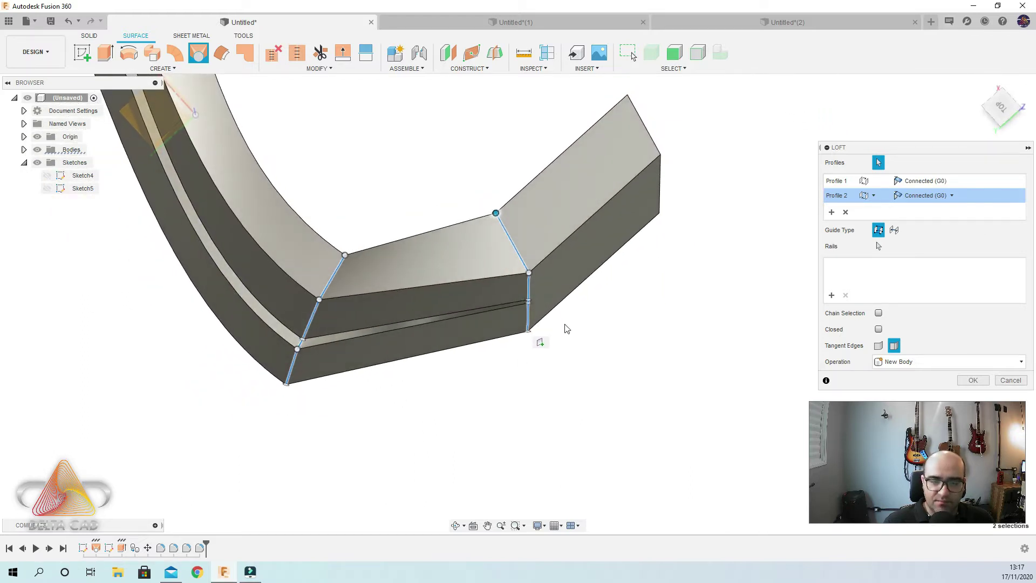
mouse_move(365, 300)
middle_mouse_down("shift")
mouse_move(590, 250)
mouse_move(592, 317)
middle_mouse_up("shift")
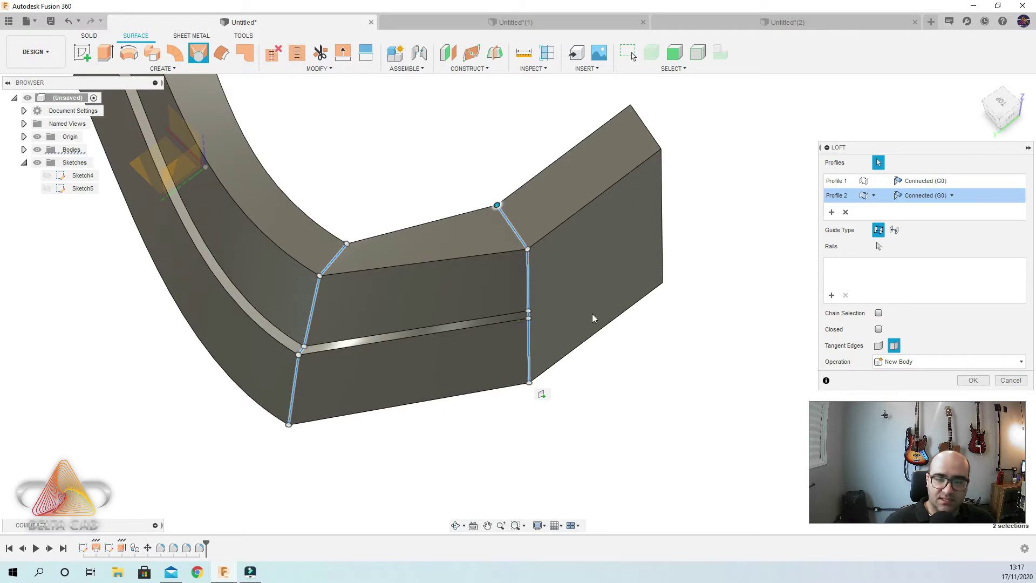
Step: Set the continuity of both loft profiles to Tangent (G1)
left_click(941, 183)
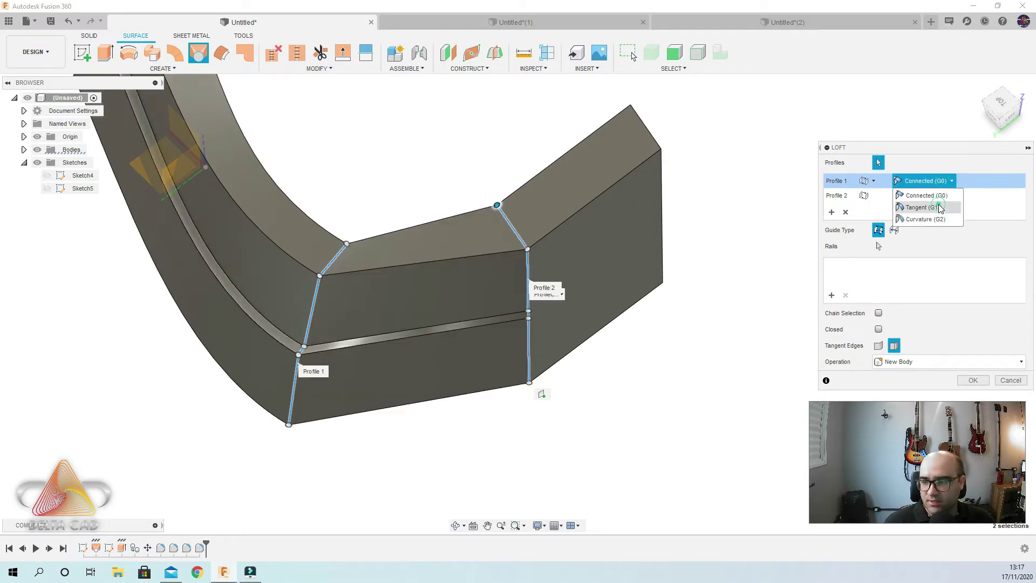
left_click(941, 208)
left_click(945, 198)
left_click(941, 221)
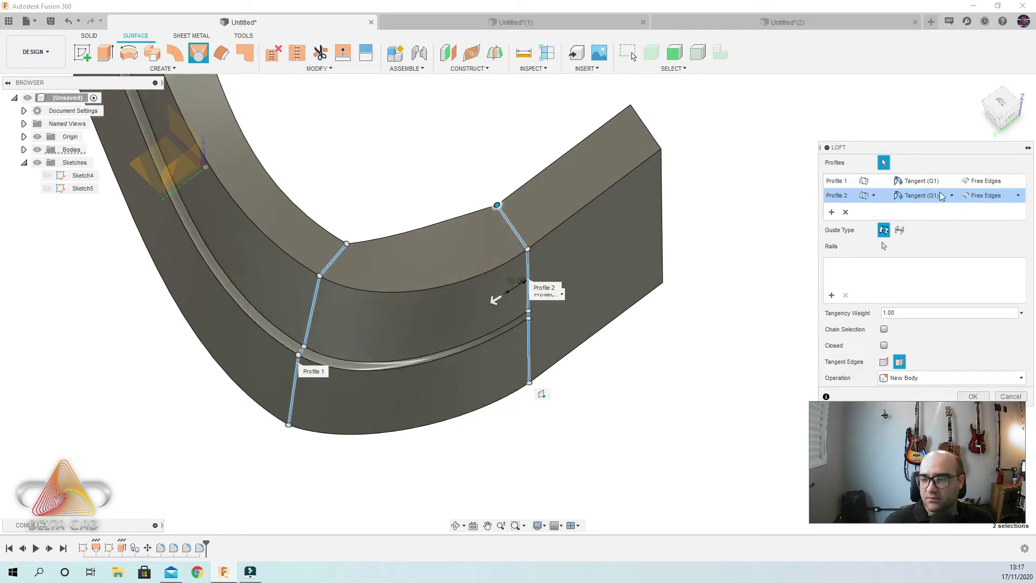
Step: Try a tangency weight of 1.19 on Profile 1 and reset it to 1
left_click(936, 184)
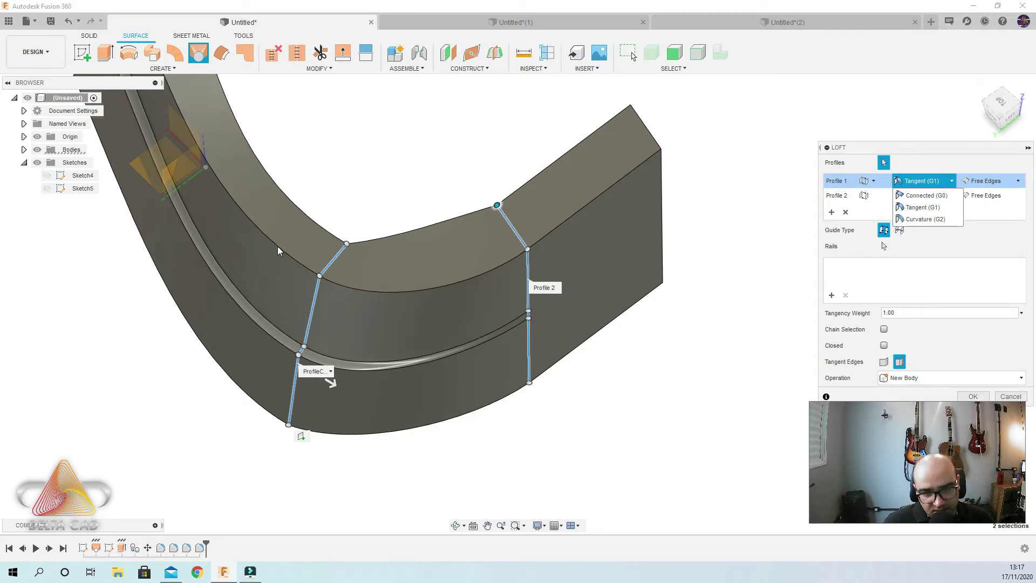
left_click(332, 385)
mouse_move(332, 385)
left_mouse_down()
mouse_move(346, 392)
mouse_move(326, 379)
mouse_move(351, 393)
mouse_move(334, 383)
left_mouse_up()
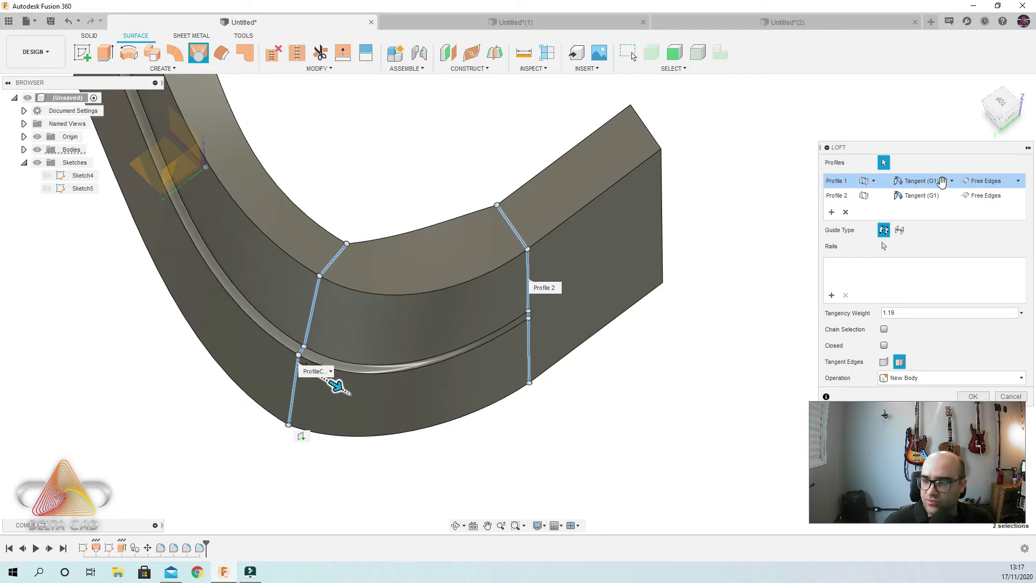
left_click(889, 313)
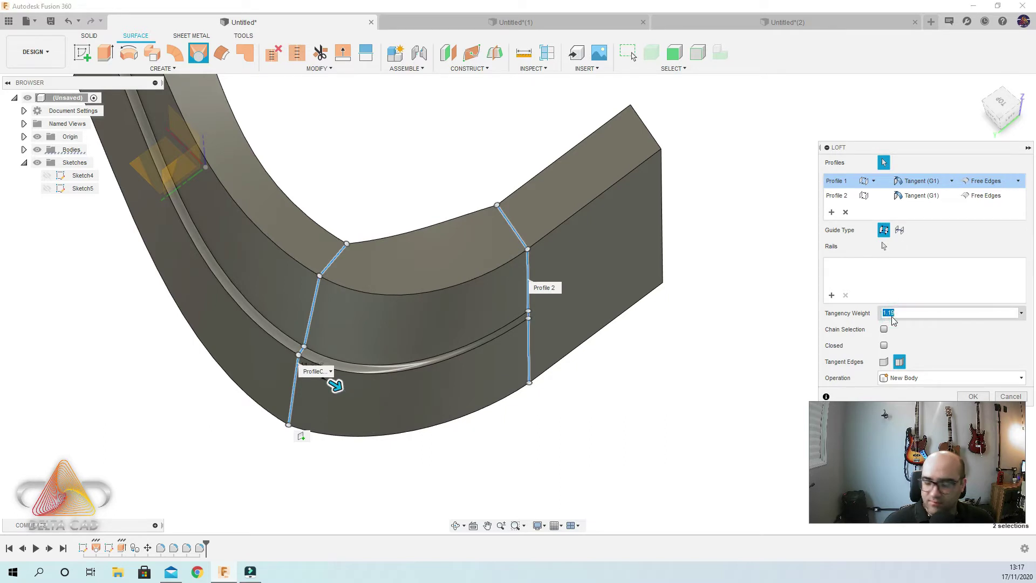
type("1")
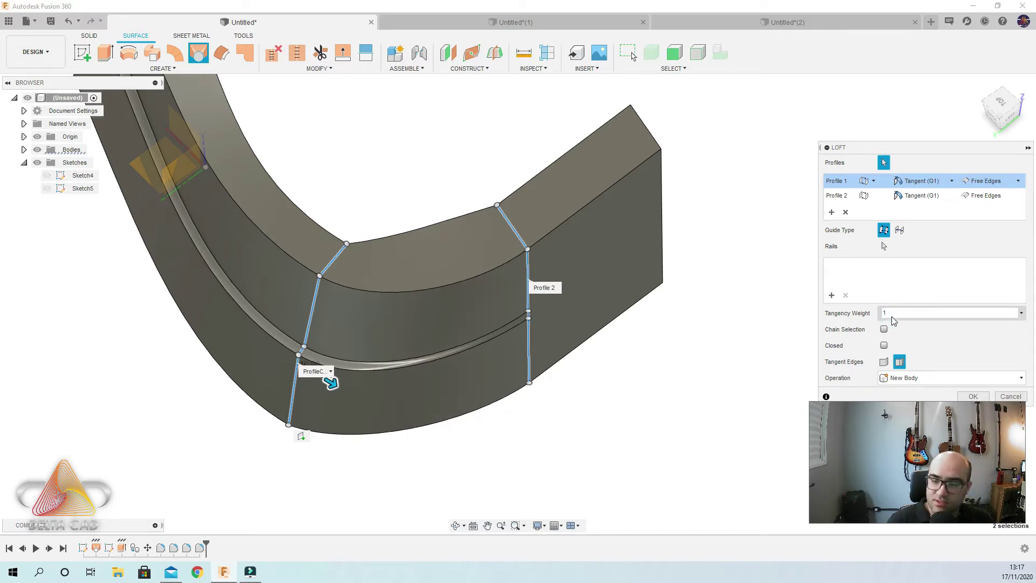
Step: Set Profile 2 to Curvature (G2), try a tangency weight of 1.896 on it, and reset the weight to 1
left_click(950, 196)
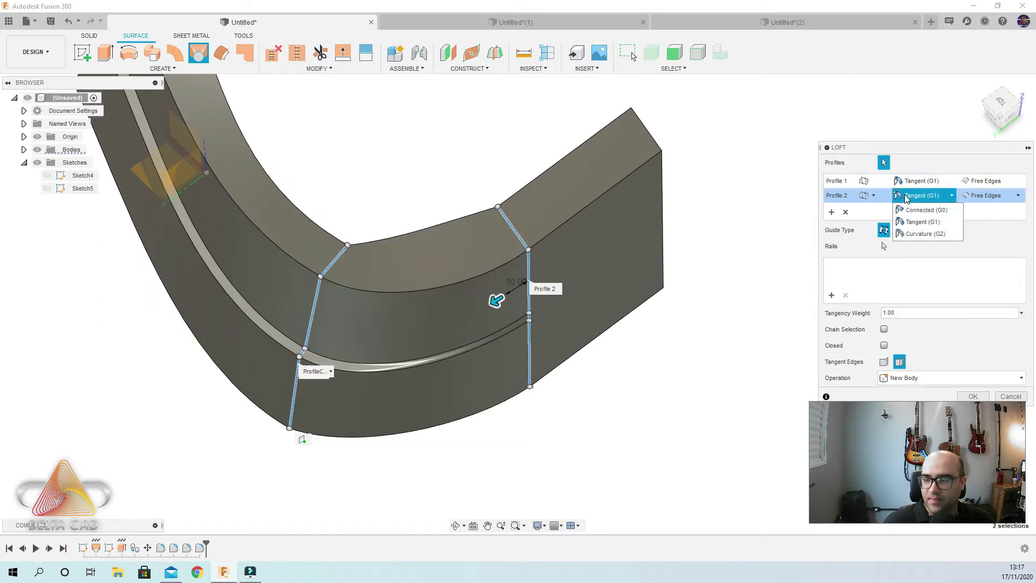
left_click(938, 235)
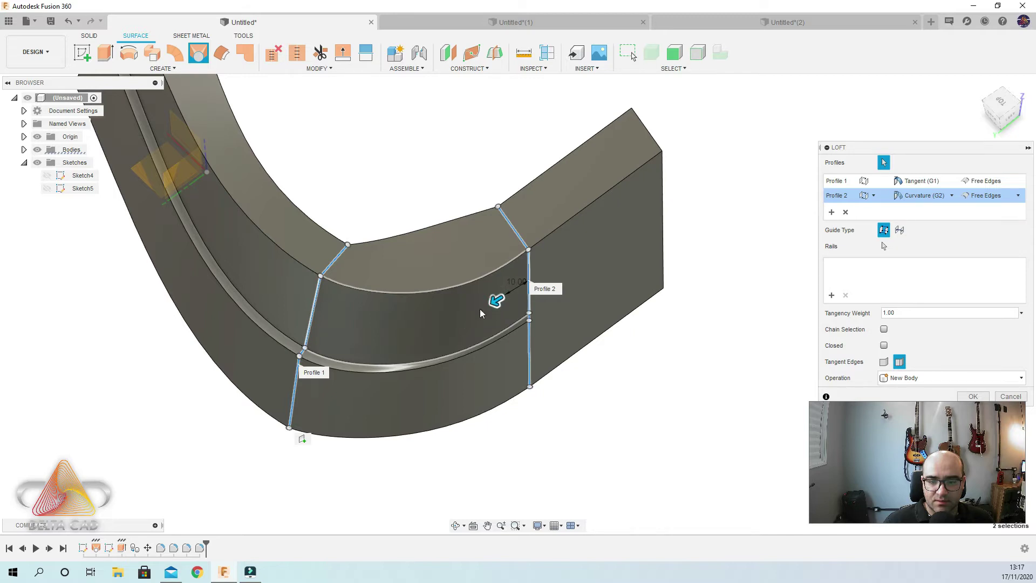
middle_click_drag(519, 320, 503, 301, "shift")
left_click_drag(504, 302, 474, 309)
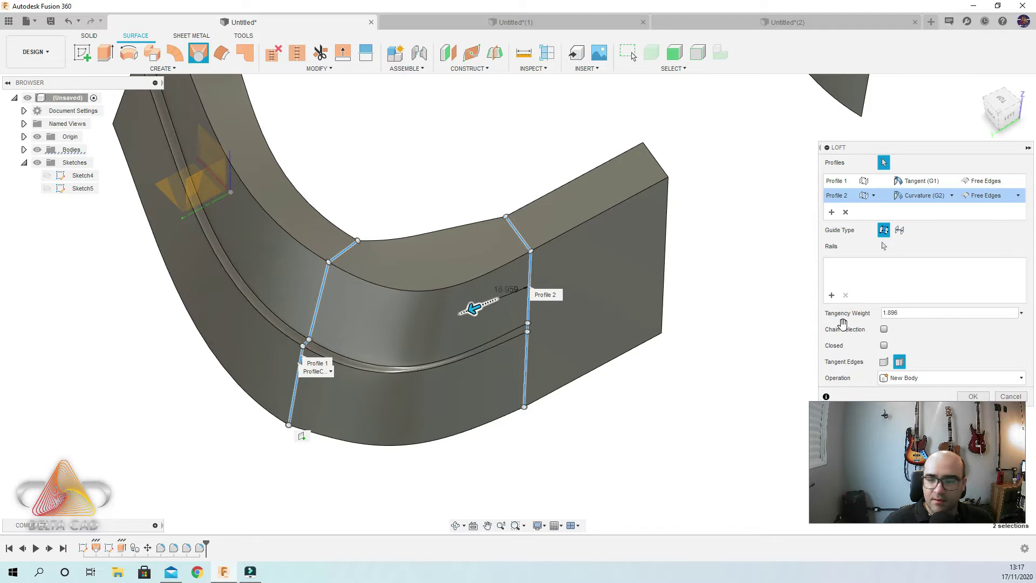
double_click(905, 318)
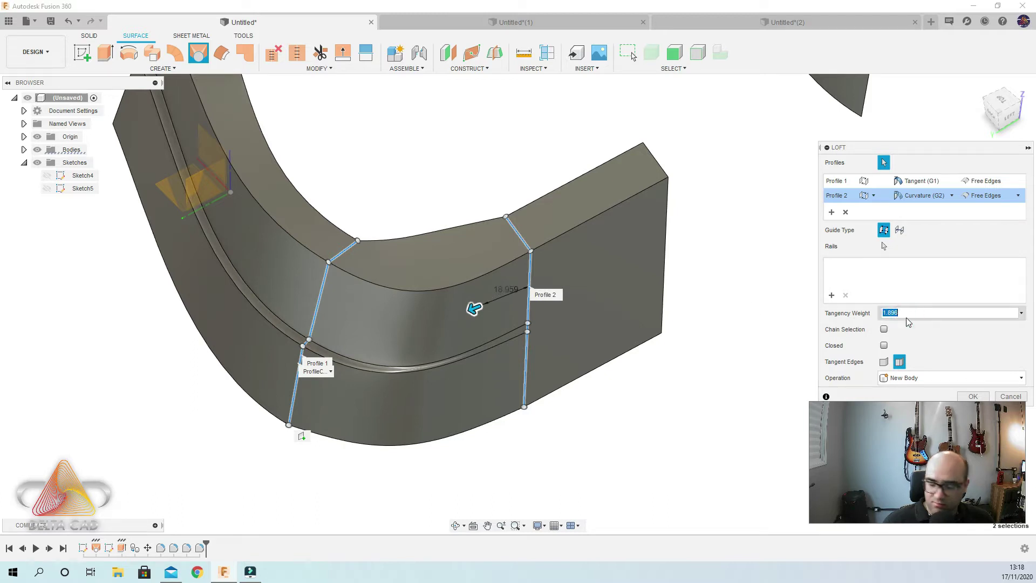
key("Return")
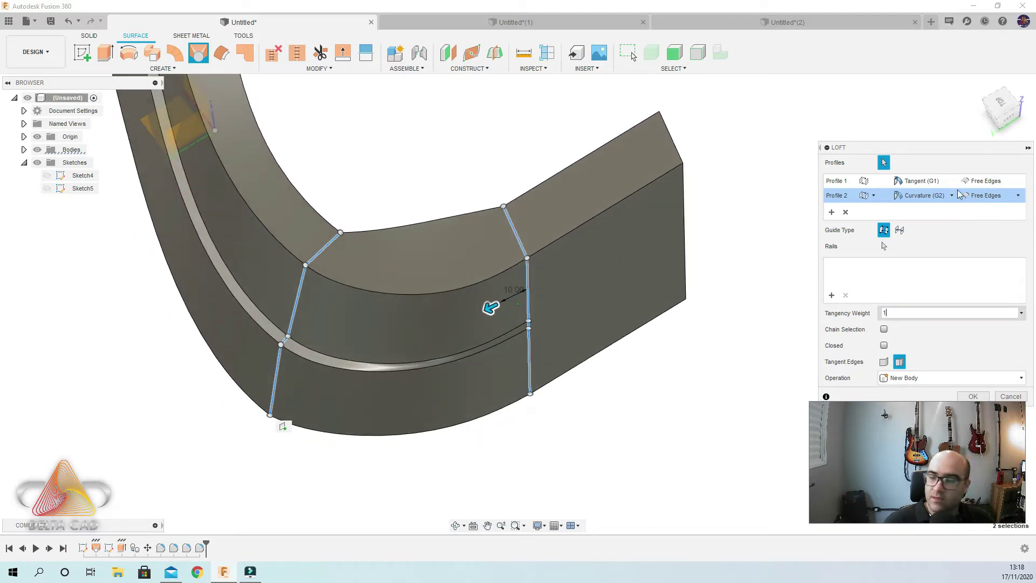
Step: Switch Profile 2 to Tangent (G1) and back to Curvature (G2) to compare the loft shapes
left_click(940, 195)
left_click(922, 217)
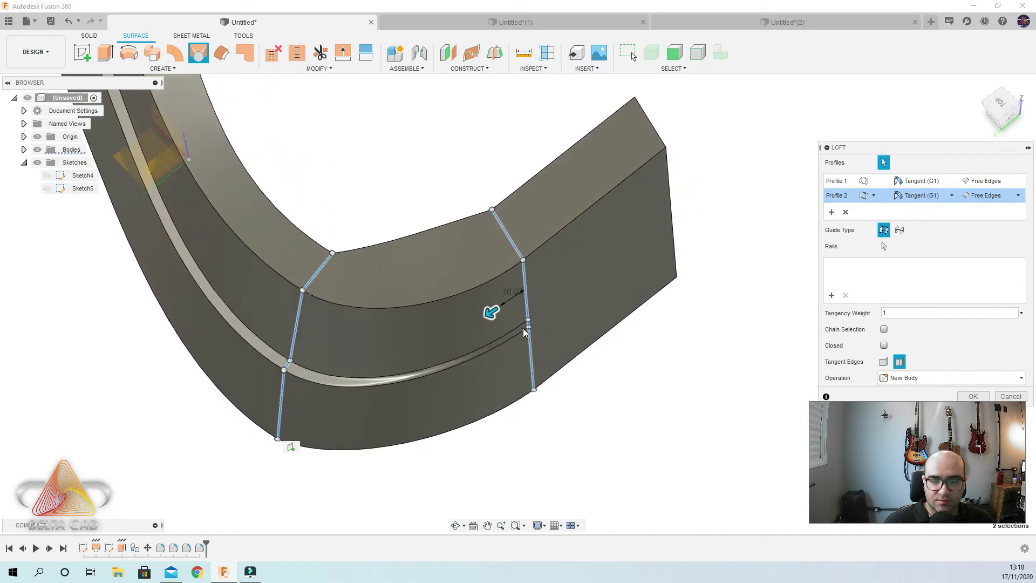
left_click(937, 197)
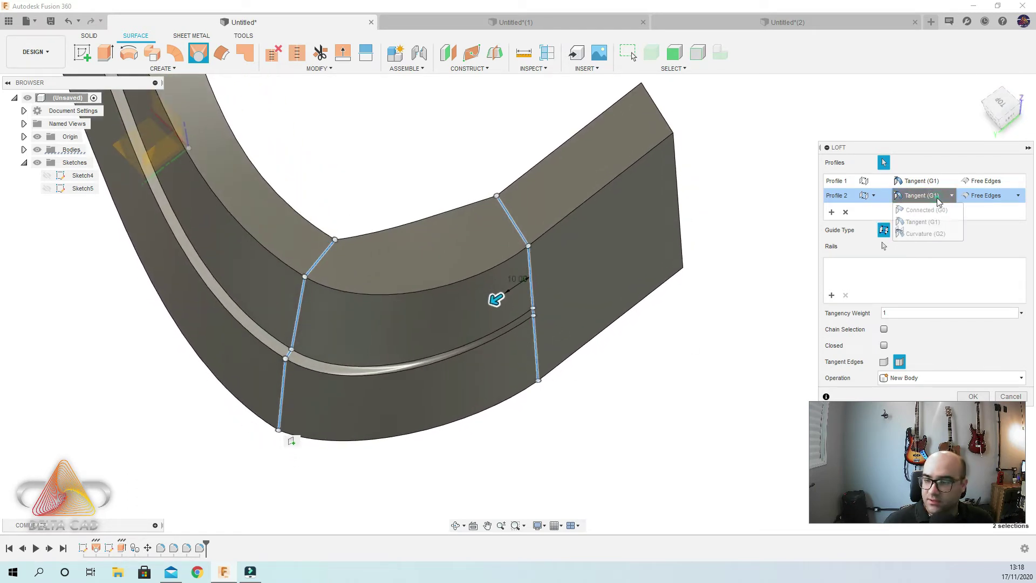
left_click(927, 235)
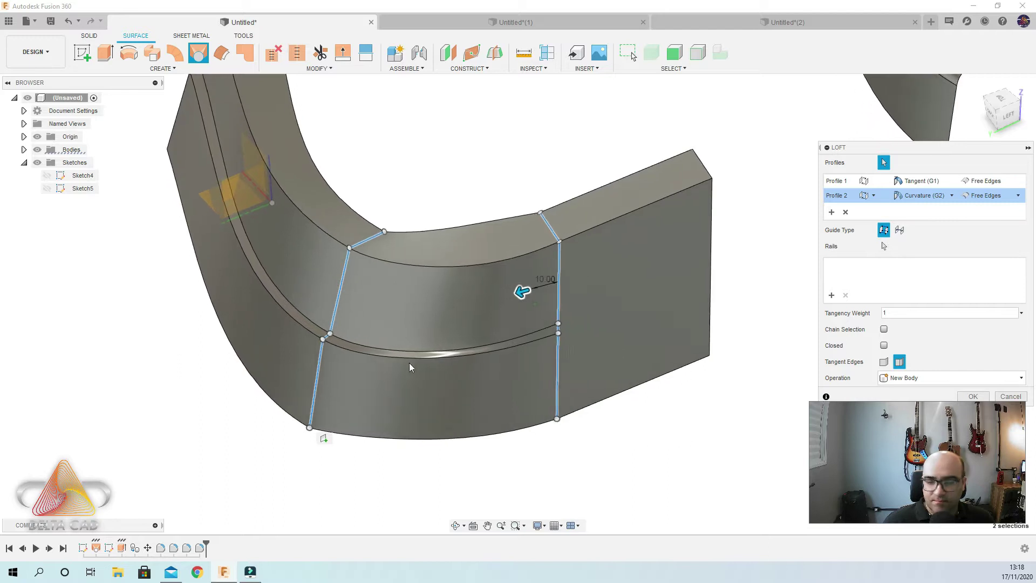
Step: Examine the loft preview from several angles, checking how the narrow step strip and top flange blend into both bodies
scroll(441, 349, "up", 5)
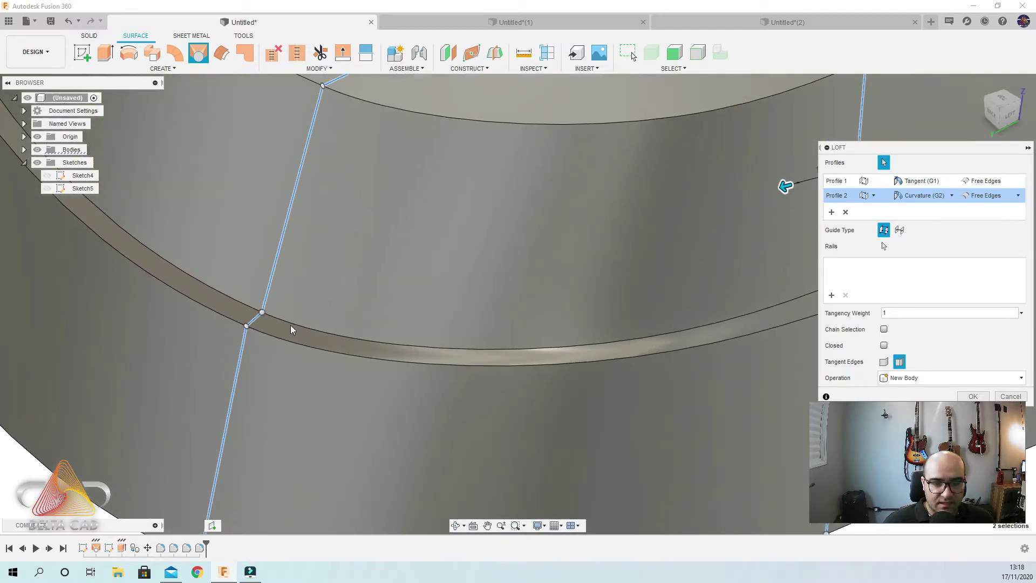
scroll(287, 351, "down", 5)
middle_click_drag(286, 351, 484, 265, "shift")
middle_click_drag(422, 293, 228, 354, "shift")
mouse_move(645, 346)
middle_mouse_down("shift")
mouse_move(205, 348)
mouse_move(633, 337)
middle_mouse_up("shift")
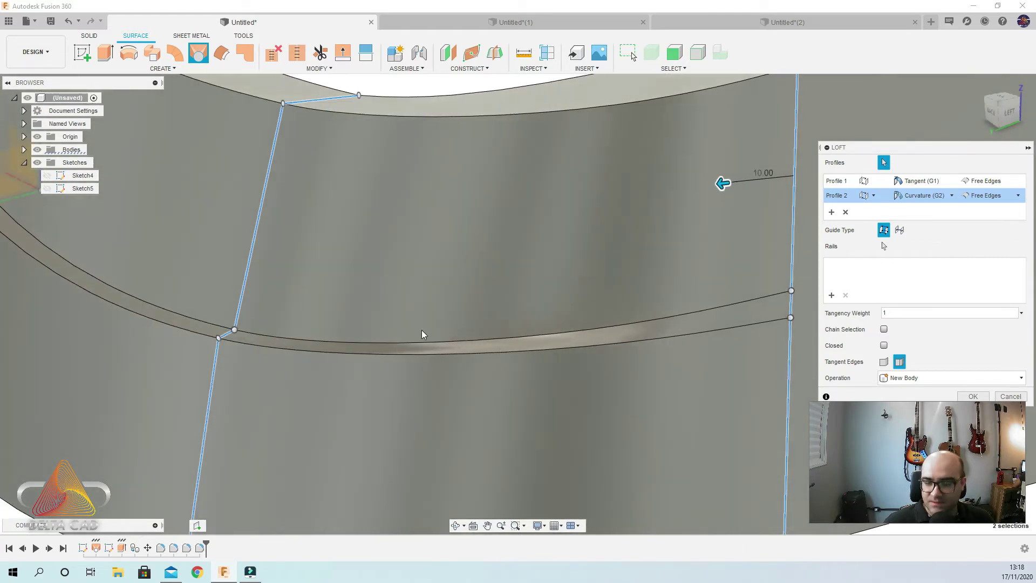
scroll(422, 329, "down", 3)
scroll(408, 314, "up", 2)
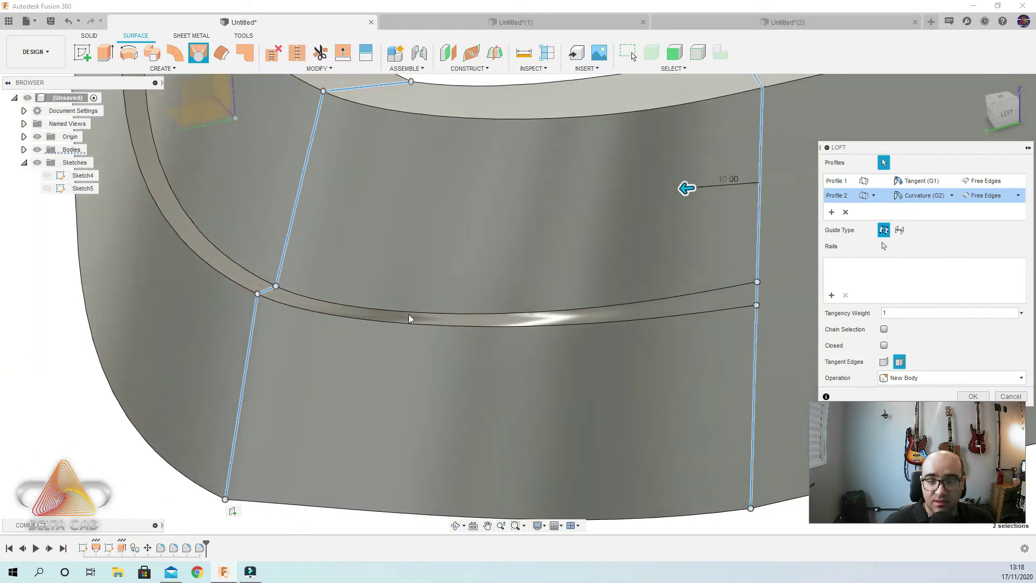
scroll(322, 304, "up", 1)
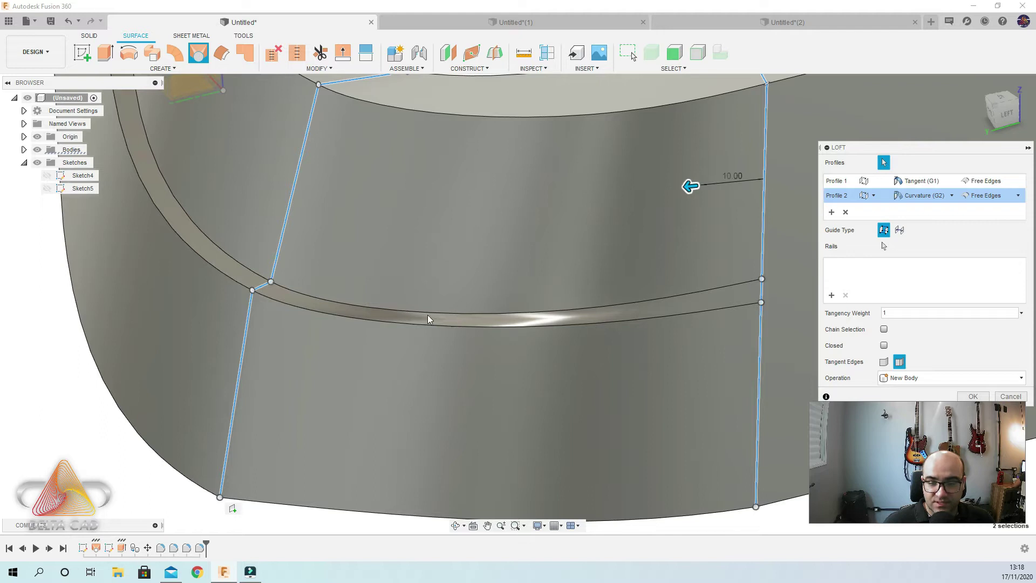
middle_click_drag(342, 312, 668, 363, "shift")
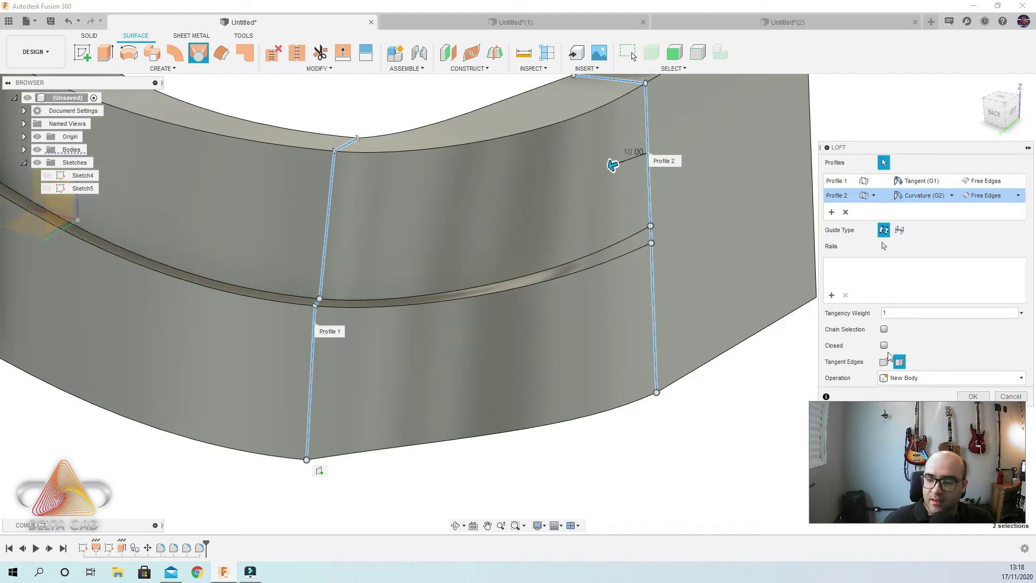
middle_click_drag(545, 378, 573, 140, "shift")
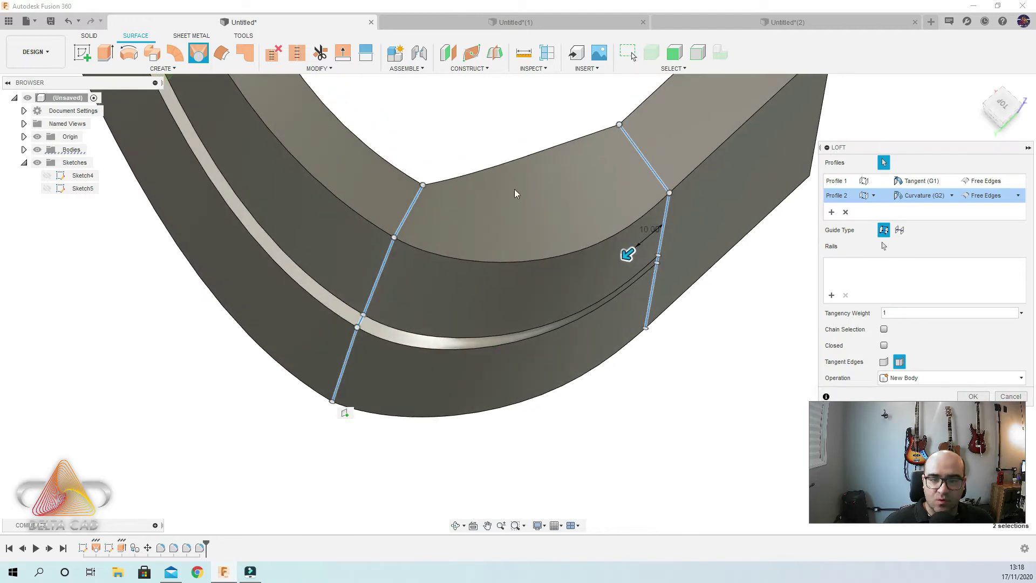
middle_click_drag(416, 183, 415, 187, "shift")
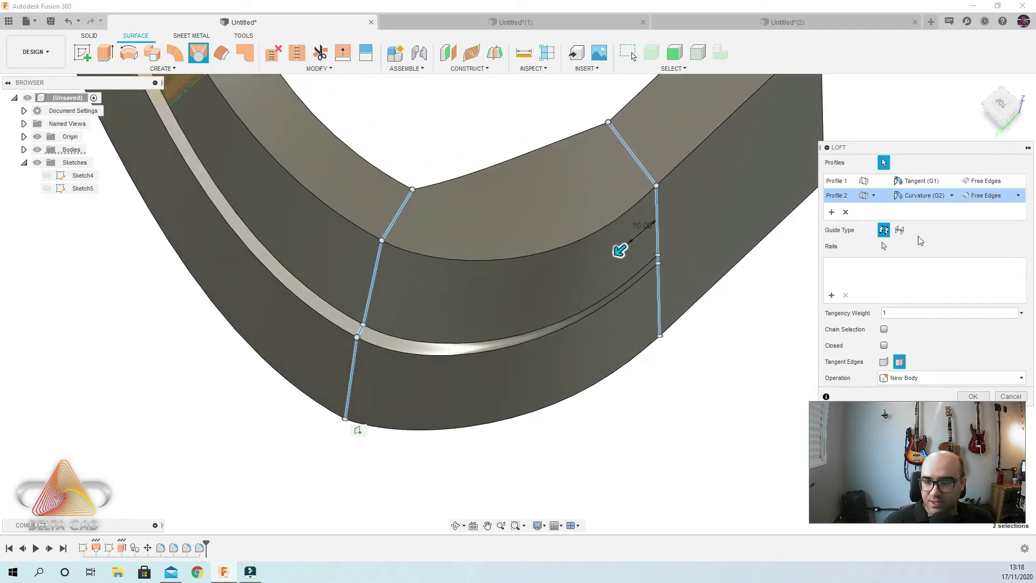
middle_click_drag(576, 164, 426, 450, "shift")
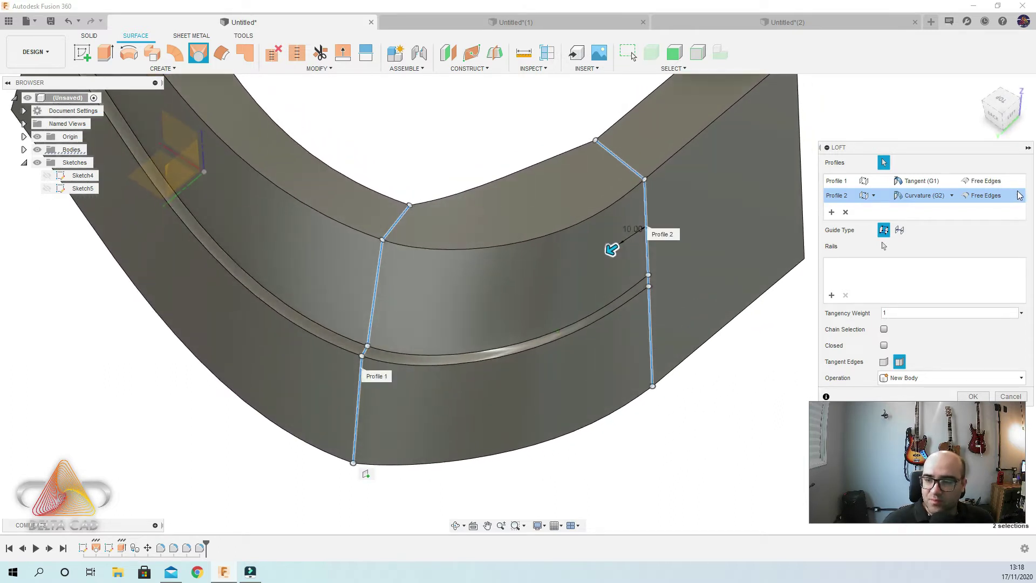
Step: Set the edge alignment to Align Edges on Profile 2 and on Profile 1, and check how the loft edges follow both bodies
left_click(1019, 196)
left_click(988, 223)
middle_click_drag(565, 157, 598, 137, "shift")
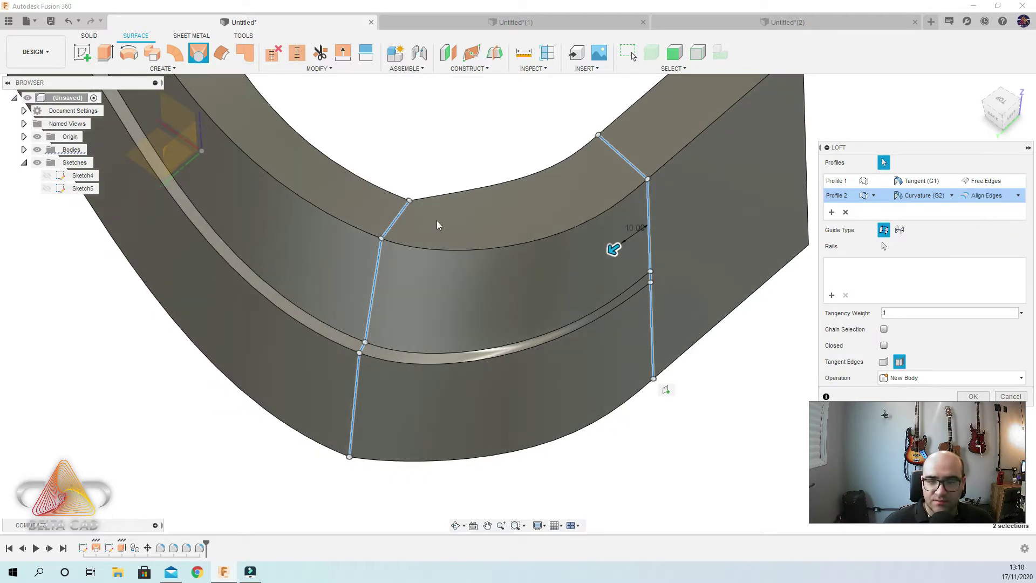
left_click(1018, 183)
left_click(987, 207)
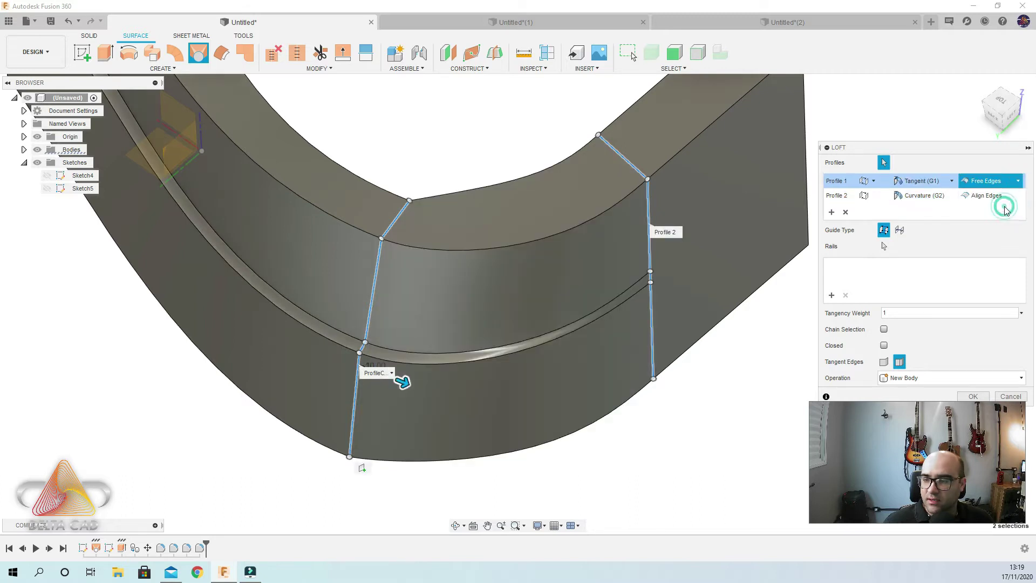
middle_click_drag(513, 185, 460, 219, "shift")
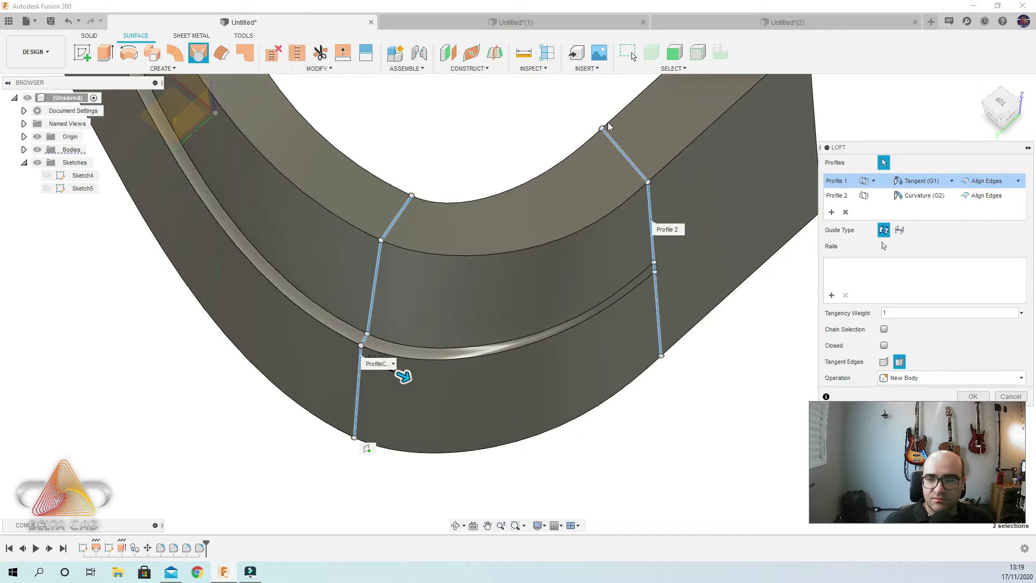
mouse_move(446, 196)
middle_mouse_down("shift")
mouse_move(463, 238)
mouse_move(378, 411)
mouse_move(351, 413)
middle_mouse_up("shift")
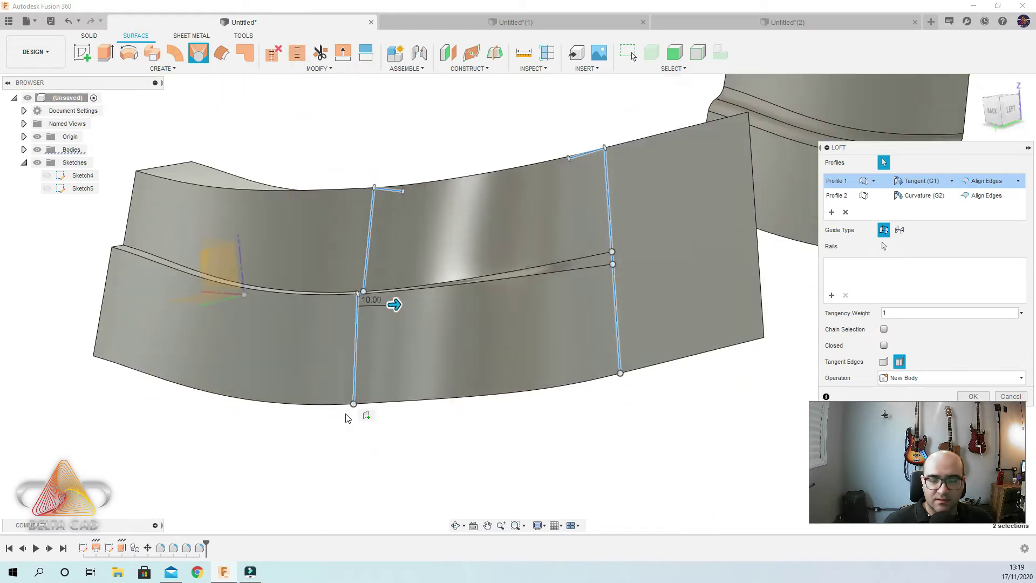
middle_click_drag(698, 361, 542, 283, "shift")
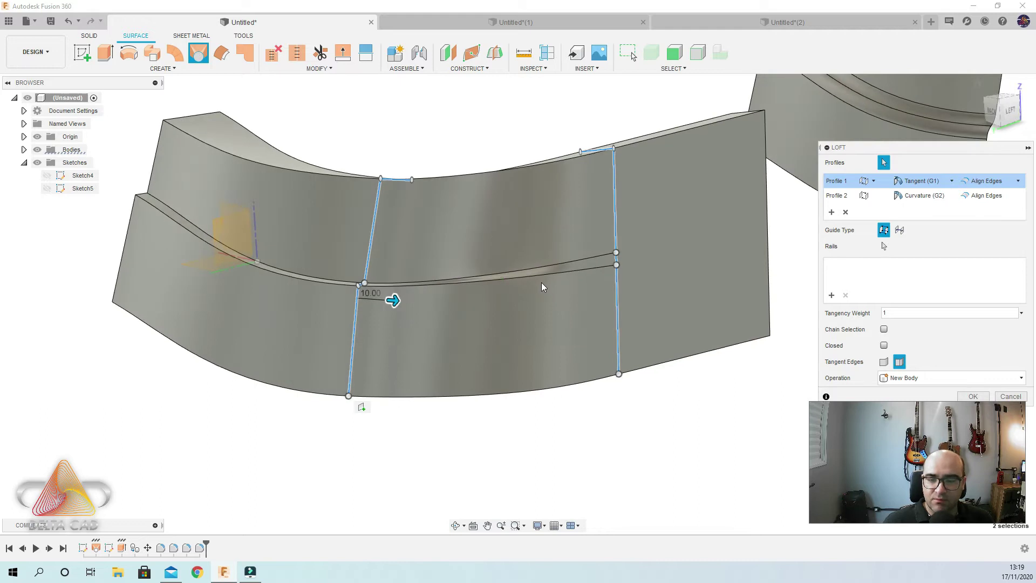
Step: Compare Align to Surface with Align Edges on Profile 1, and leave Profile 1 on Align to Surface
left_click(1017, 181)
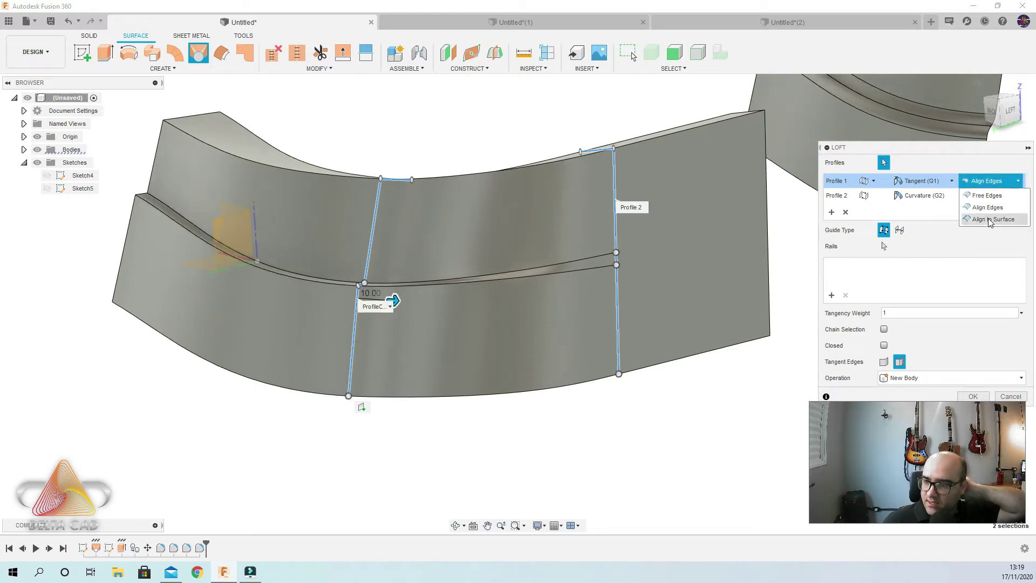
left_click(991, 219)
left_click(1009, 180)
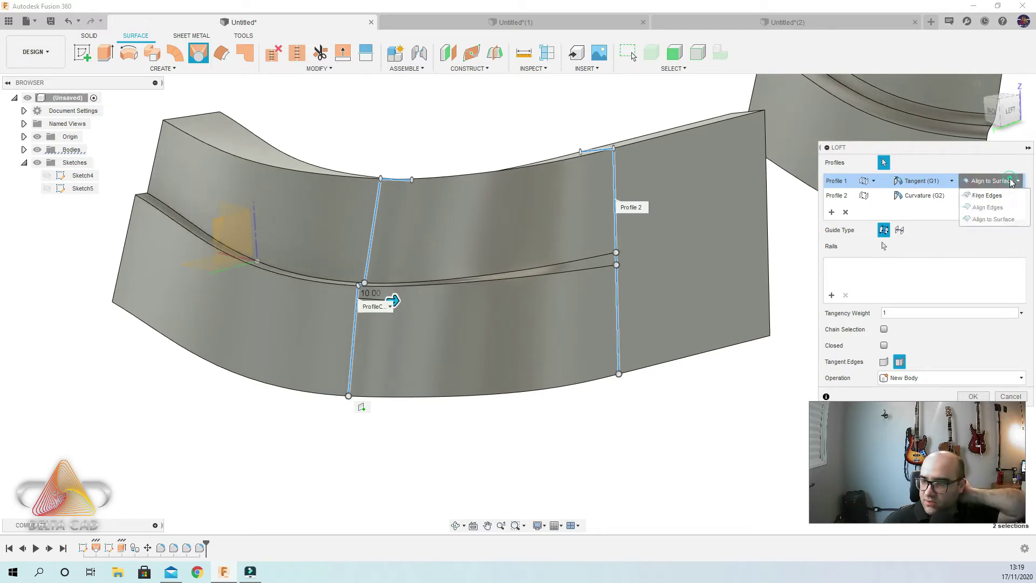
left_click(983, 208)
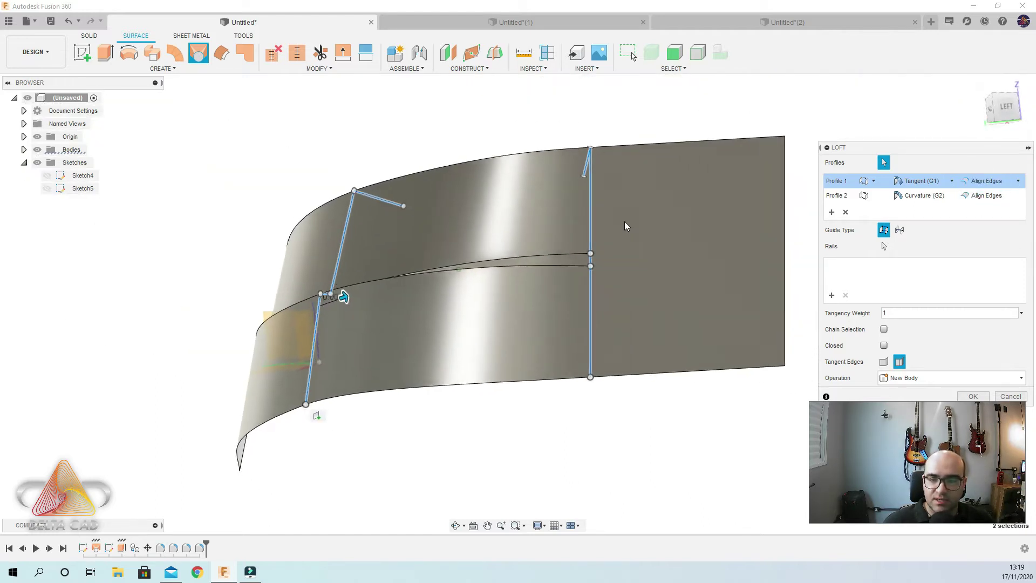
left_click(1004, 181)
left_click(994, 219)
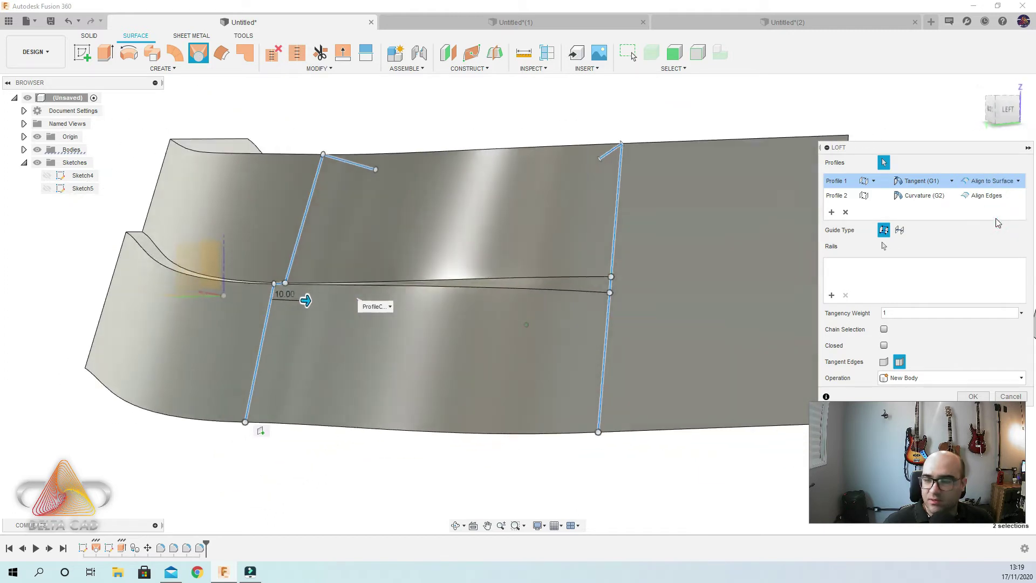
Step: Compare Align to Surface with Align Edges on Profile 2, and leave Profile 2 on Align Edges
left_click(993, 195)
left_click(996, 235)
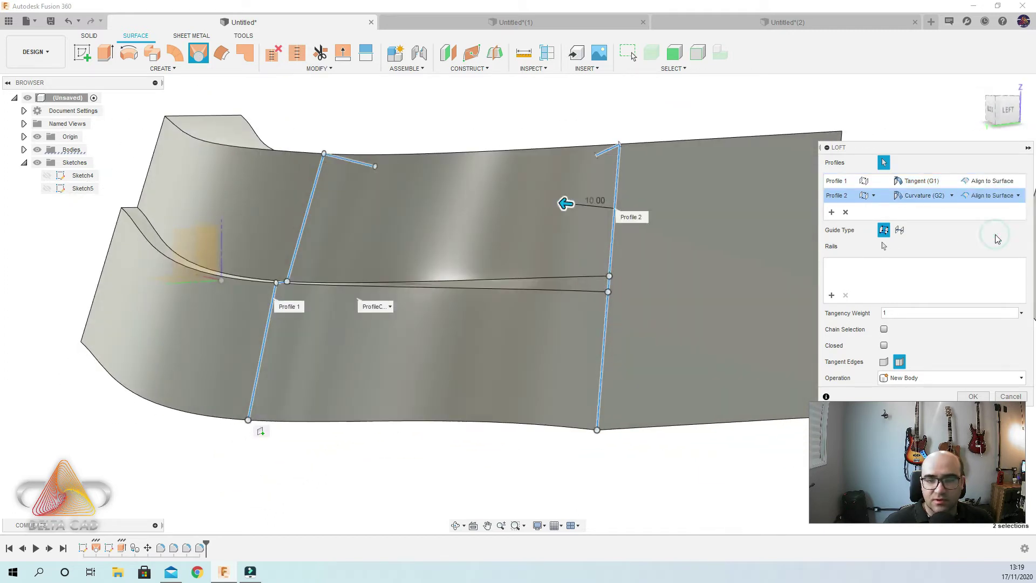
left_click(1005, 199)
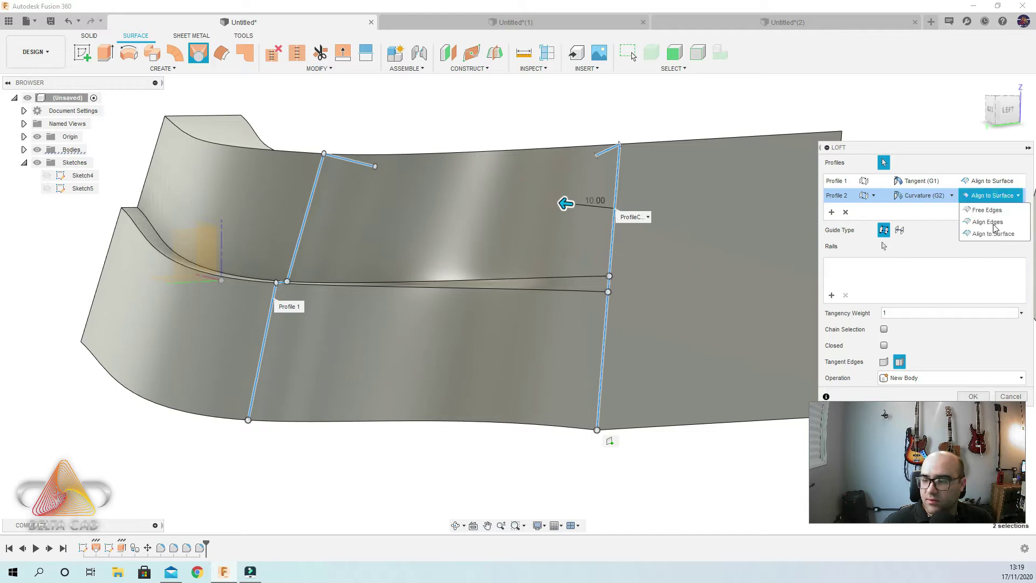
left_click(994, 222)
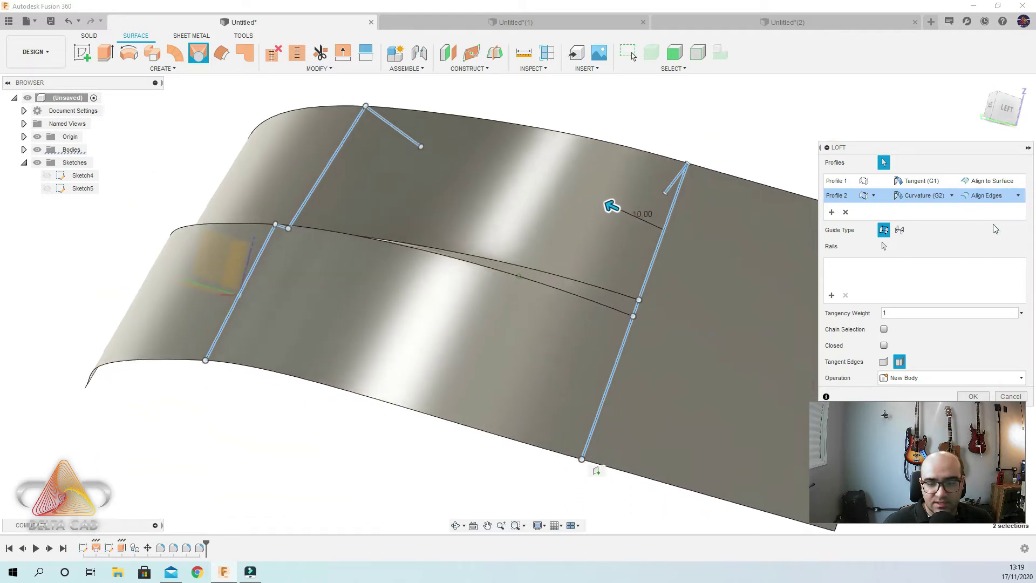
left_click(1001, 196)
left_click(989, 234)
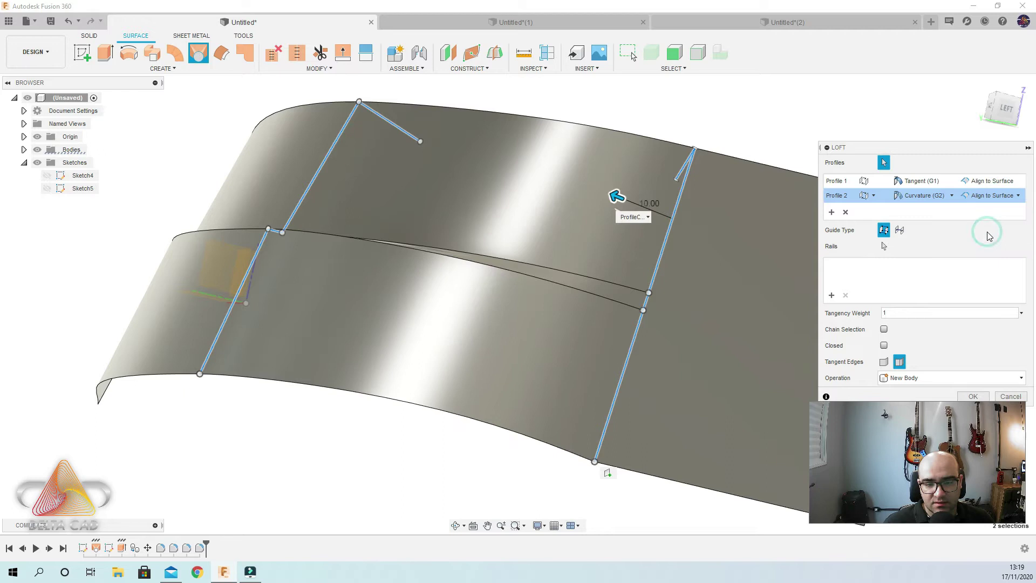
left_click(1004, 199)
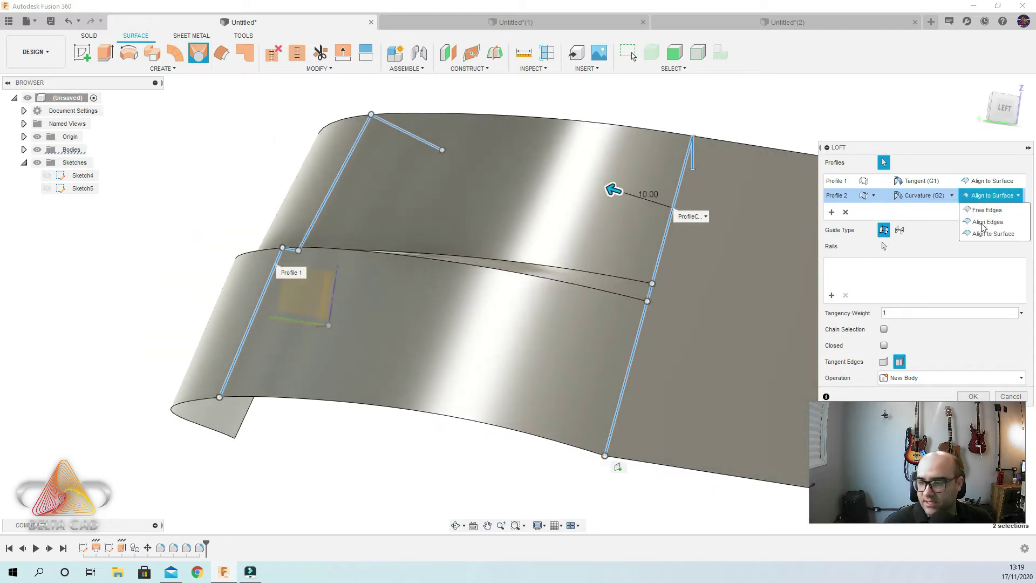
left_click(983, 221)
Step: Compare both Tangent Edges options, keep the first one, and create the loft as a New Body
middle_click_drag(349, 418, 349, 418, "shift")
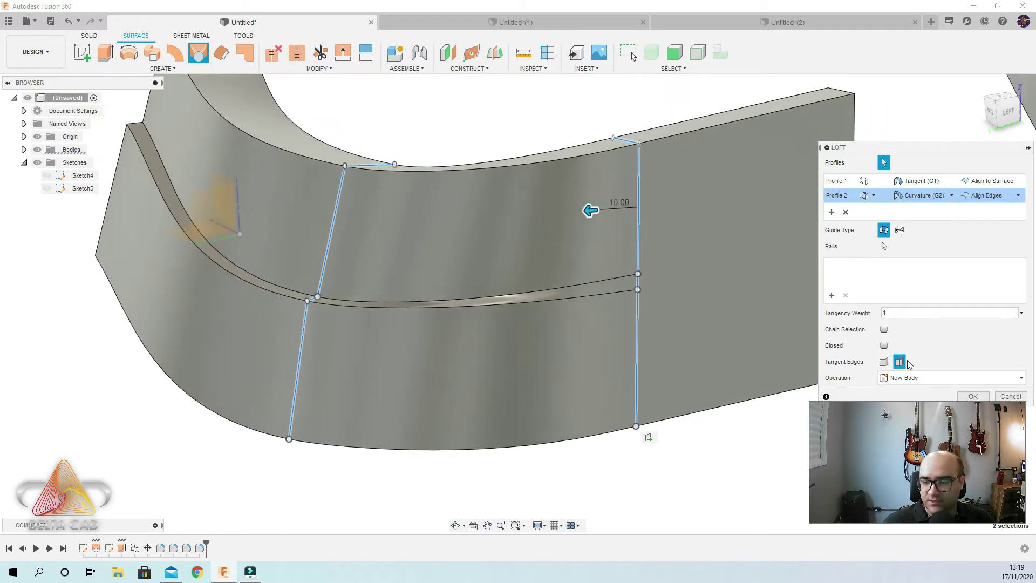
left_click(884, 364)
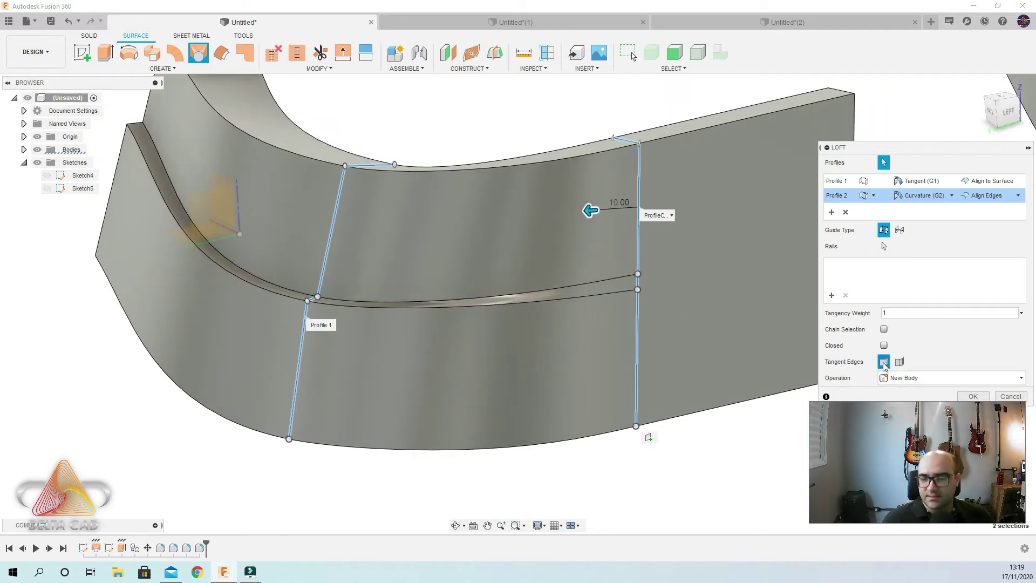
left_click(898, 362)
left_click(884, 362)
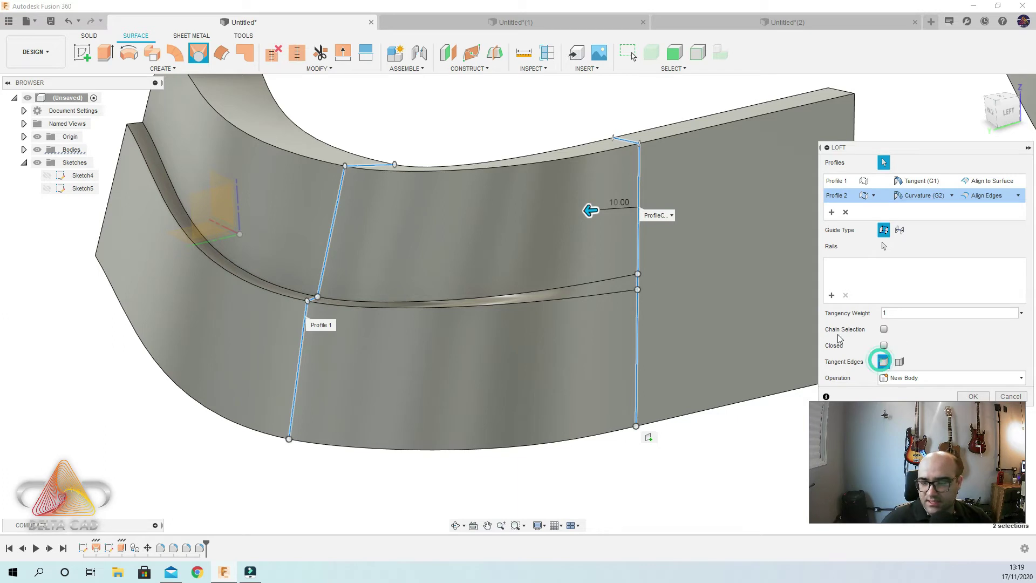
middle_click_drag(629, 192, 628, 154, "shift")
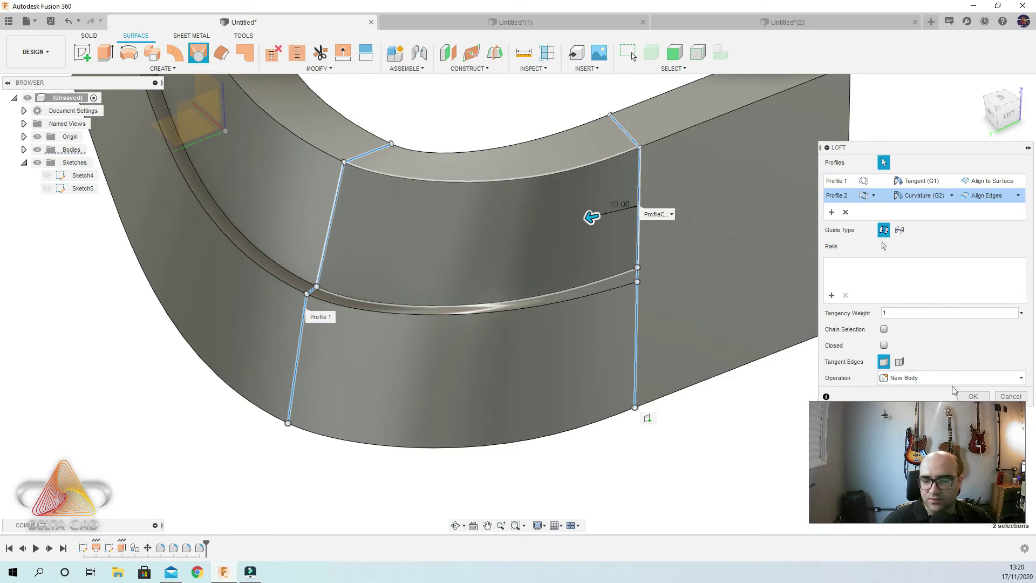
left_click(972, 397)
Step: Examine the finished loft's step strip, upper face and seams with the curved and flat bodies from several angles
middle_click_drag(550, 257, 363, 168, "shift")
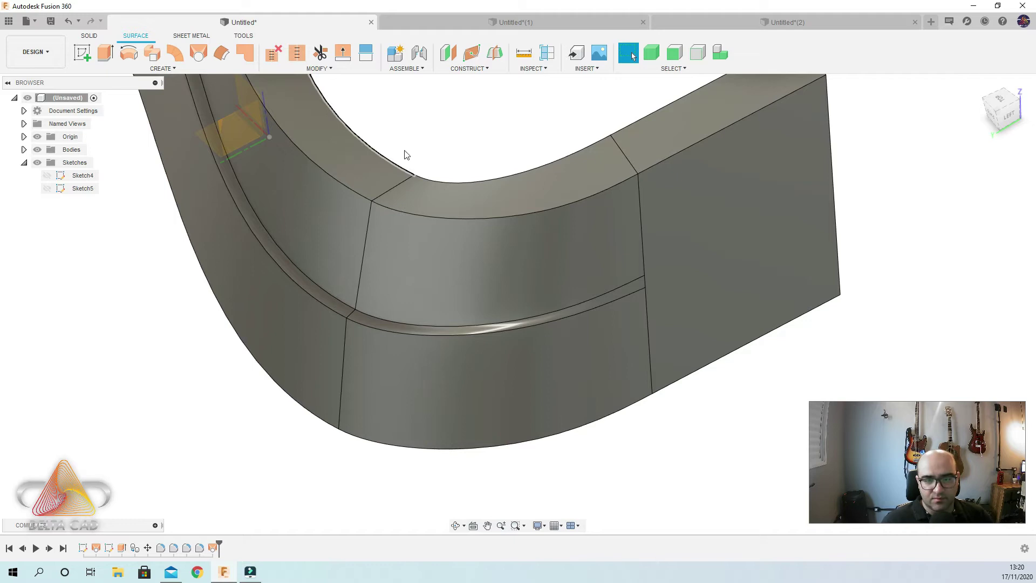
scroll(462, 196, "up", 8)
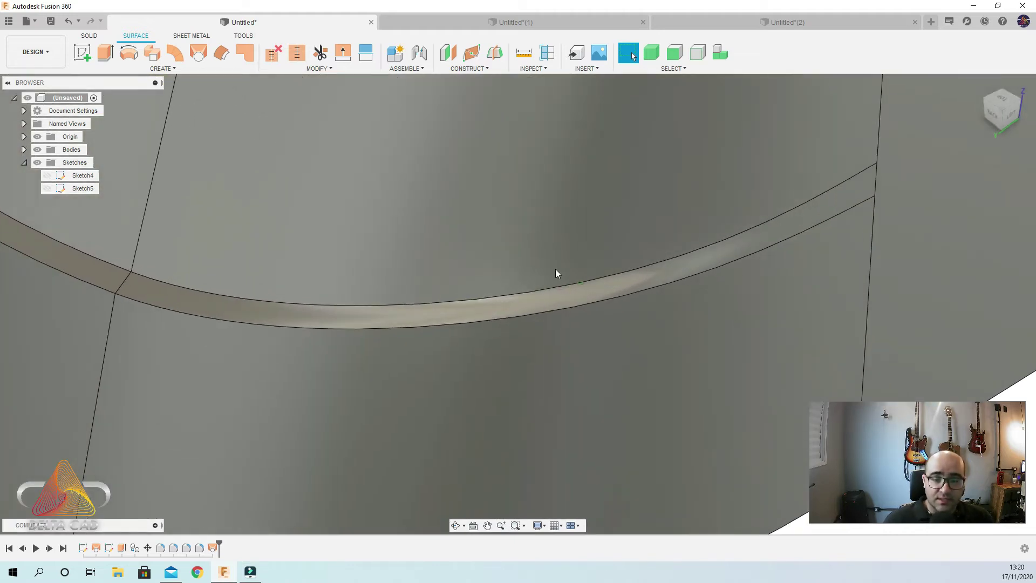
left_click(678, 277)
middle_click_drag(677, 276, 537, 297, "shift")
middle_click_drag(566, 341, 266, 208, "shift")
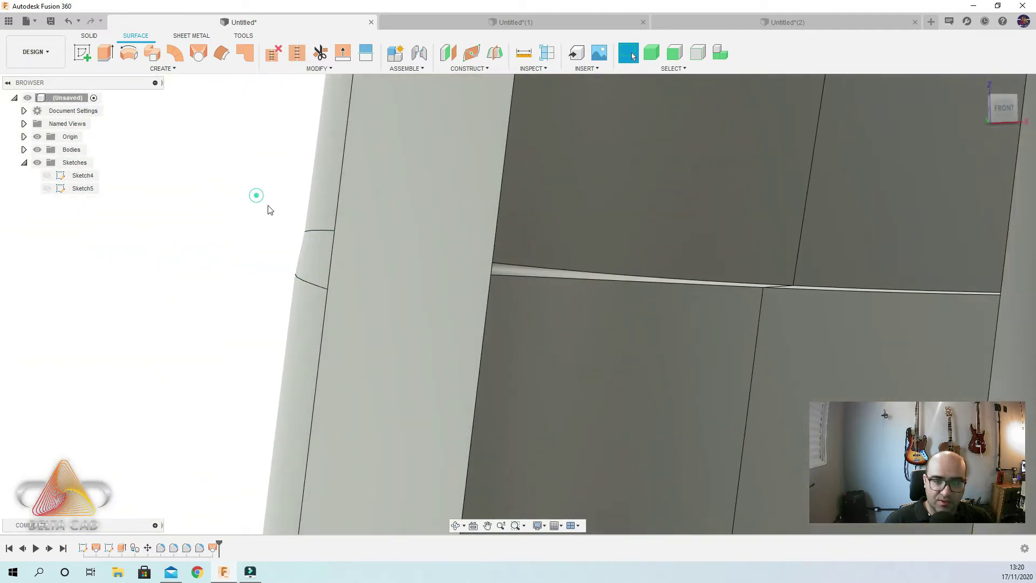
middle_click_drag(328, 274, 648, 145, "shift")
left_click(632, 154)
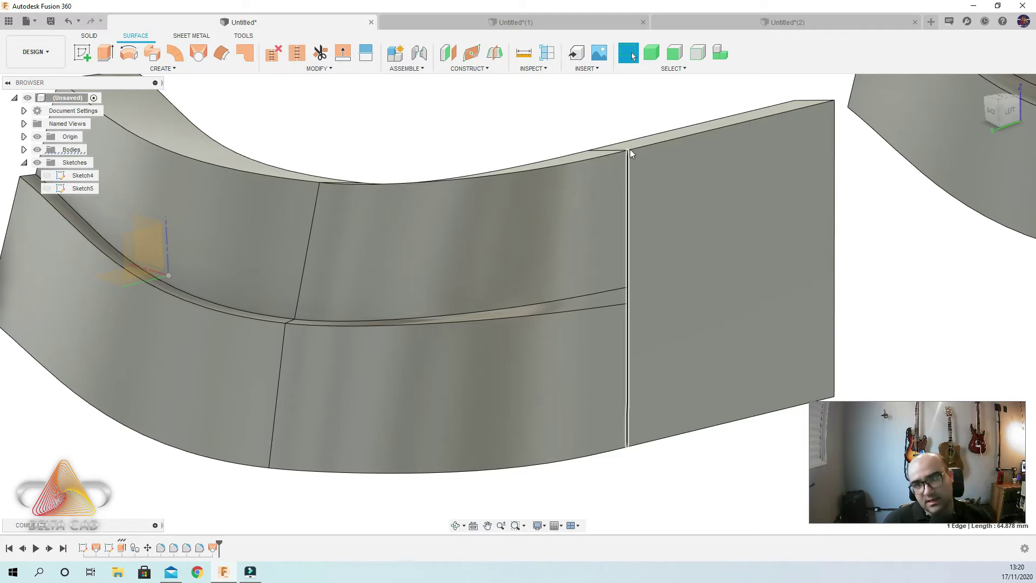
middle_click_drag(320, 181, 320, 167, "shift")
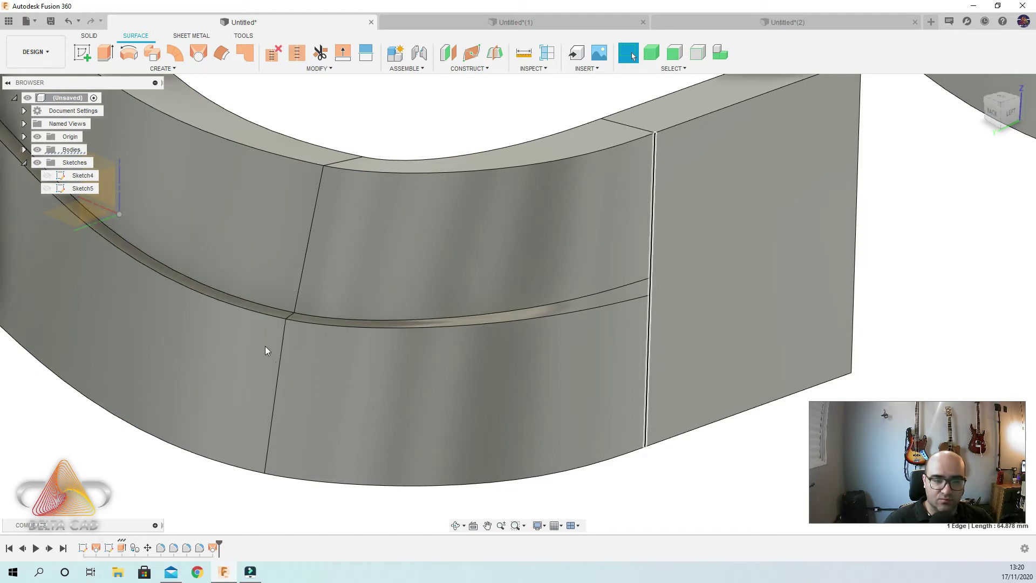
middle_click_drag(289, 169, 323, 162, "shift")
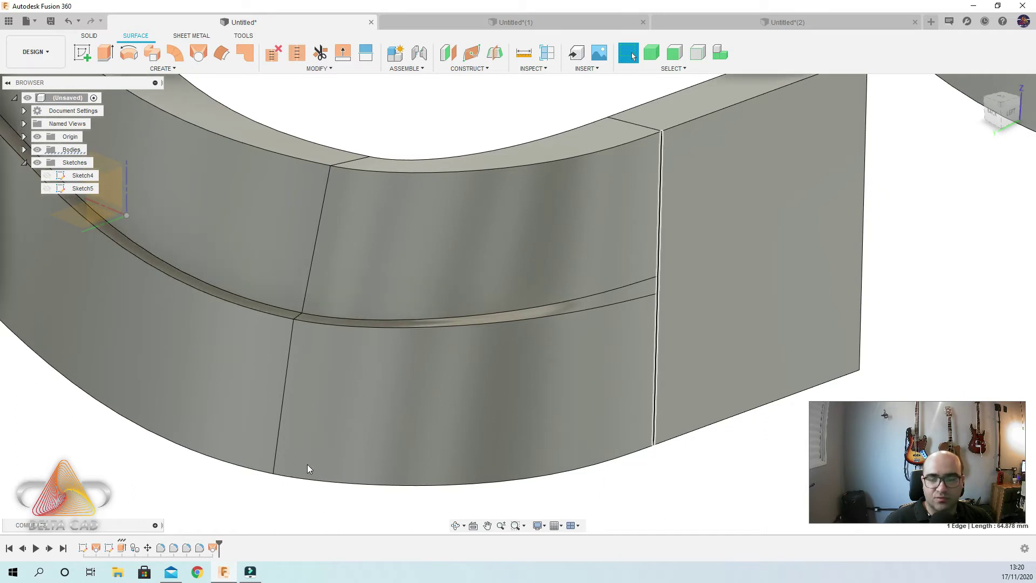
middle_click_drag(307, 465, 317, 468, "shift")
left_click(355, 217)
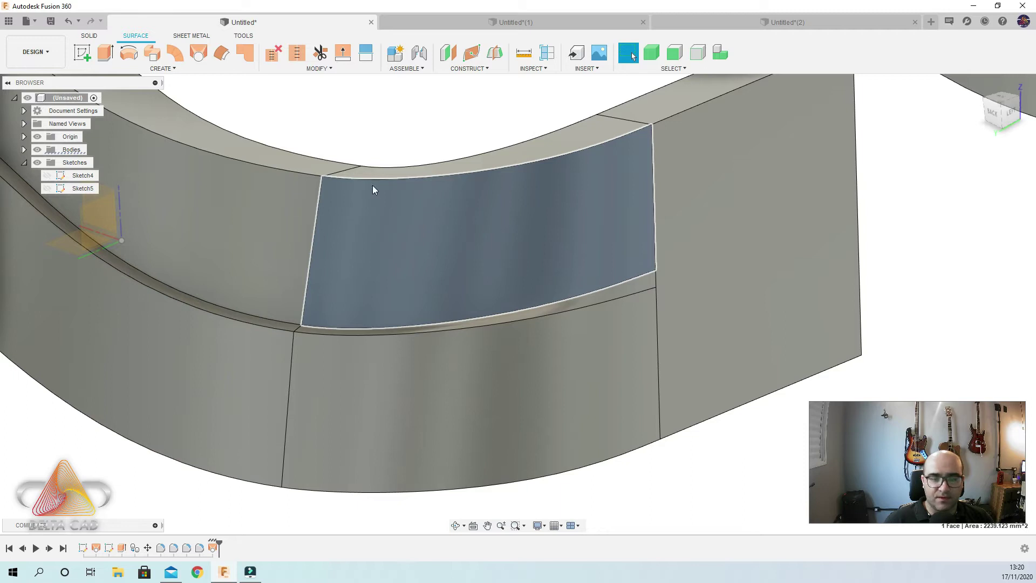
Step: Reopen the loft feature for editing and slide the step strip's upper mapping point upward along Profile 2
right_click(212, 549)
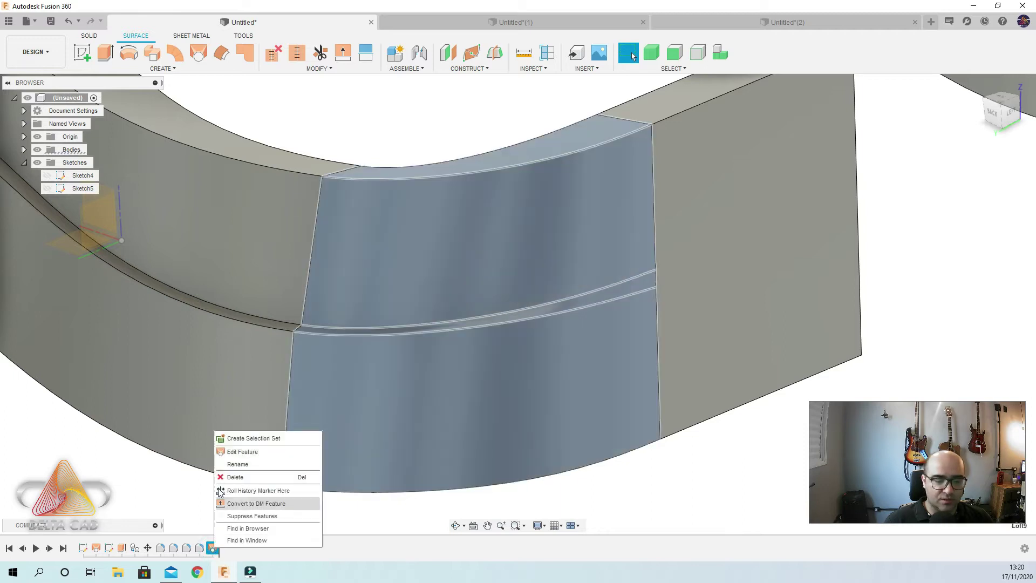
left_click(240, 450)
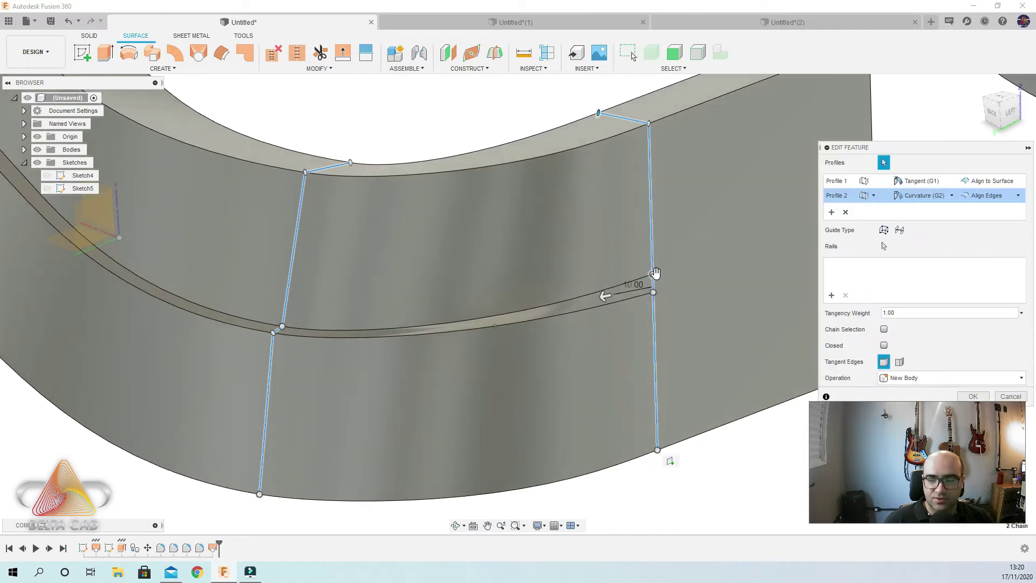
left_click(654, 297)
middle_click_drag(655, 297, 601, 279, "shift")
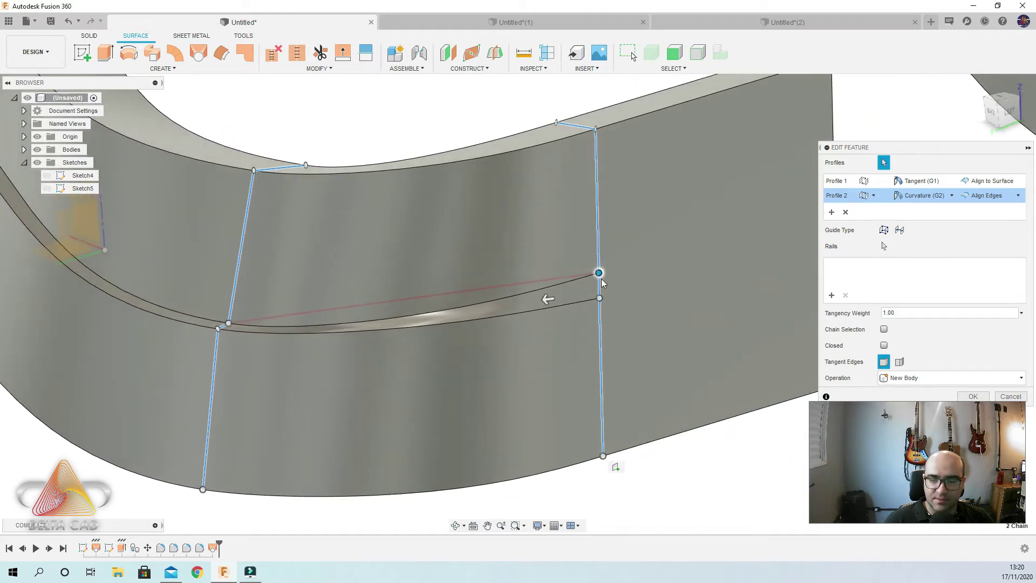
left_click_drag(598, 255, 597, 226)
scroll(608, 305, "up", 2)
middle_click_drag(607, 305, 558, 309)
Step: Slide the strip's lower mapping point down Profile 2, and bring both mapping points back closer together
left_click_drag(535, 300, 534, 384)
middle_click_drag(534, 384, 323, 298, "shift")
left_click_drag(558, 443, 564, 363)
left_click_drag(574, 263, 567, 338)
middle_click_drag(568, 338, 96, 301, "shift")
middle_click_drag(577, 345, 604, 354, "shift")
scroll(600, 335, "up", 4)
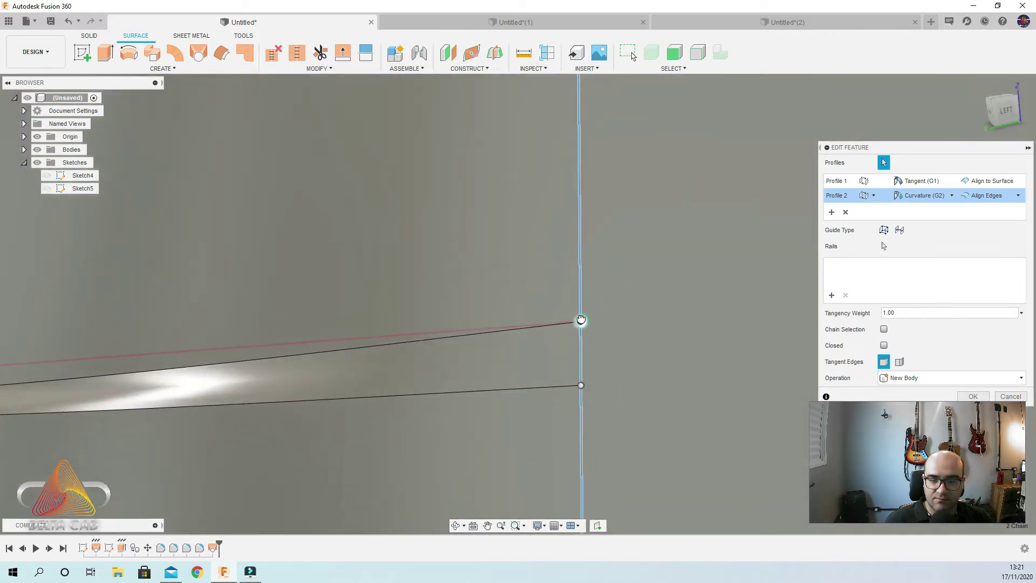
Step: Fine-tune the upper and lower mapping points on Profile 2 to narrow the step strip, and apply the loft edit
left_click_drag(581, 320, 580, 310)
left_click_drag(582, 385, 581, 374)
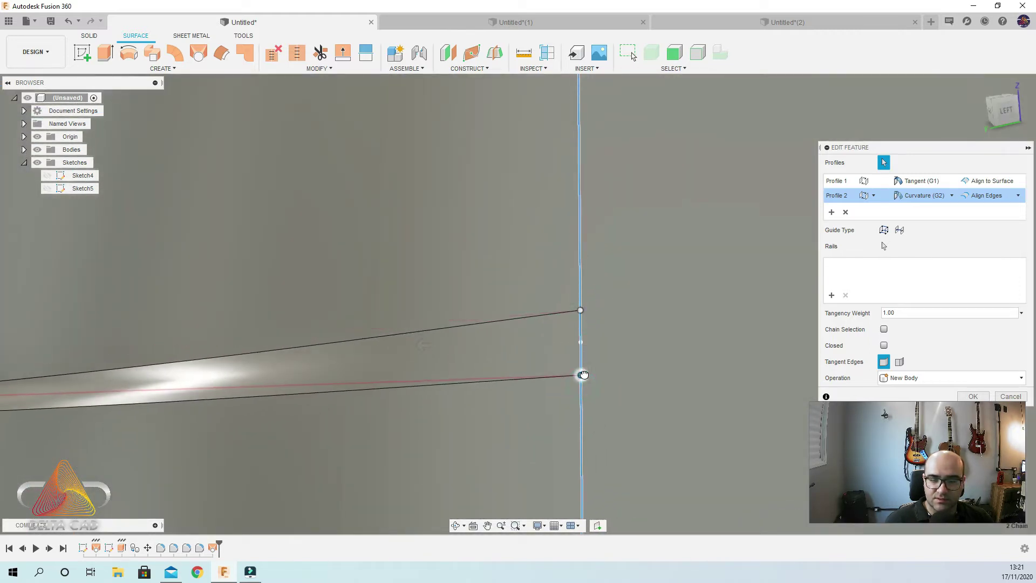
scroll(584, 373, "down", 1)
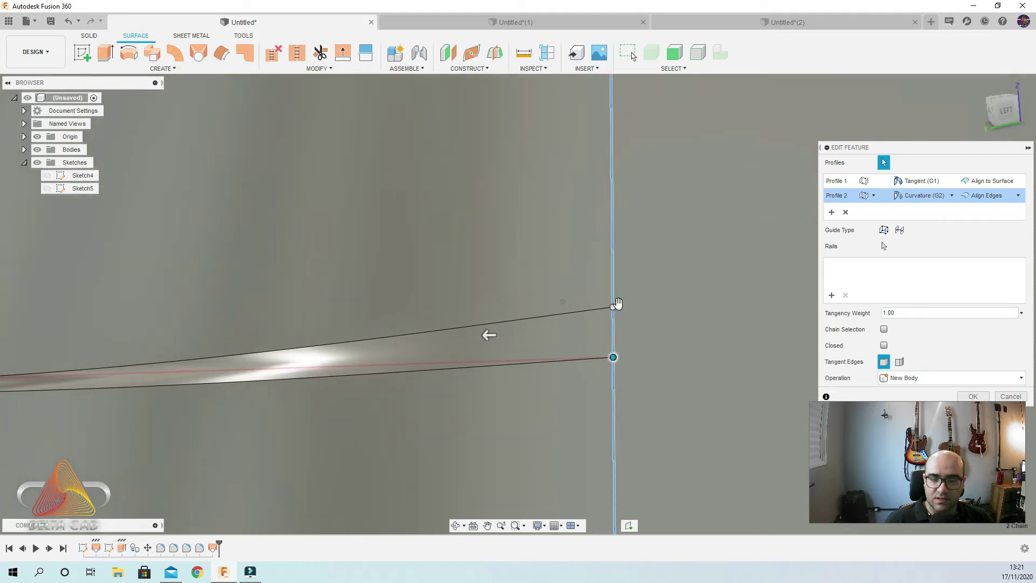
mouse_move(614, 307)
left_mouse_down()
mouse_move(613, 354)
mouse_move(614, 324)
left_mouse_up()
middle_click_drag(553, 402, 515, 285, "shift")
left_click(471, 261)
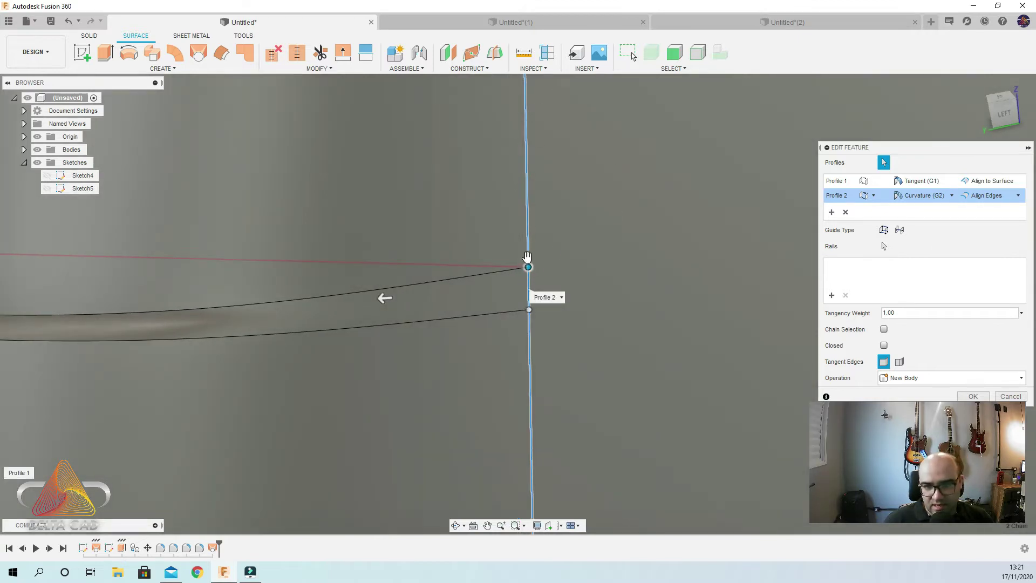
middle_click_drag(529, 256, 733, 327, "shift")
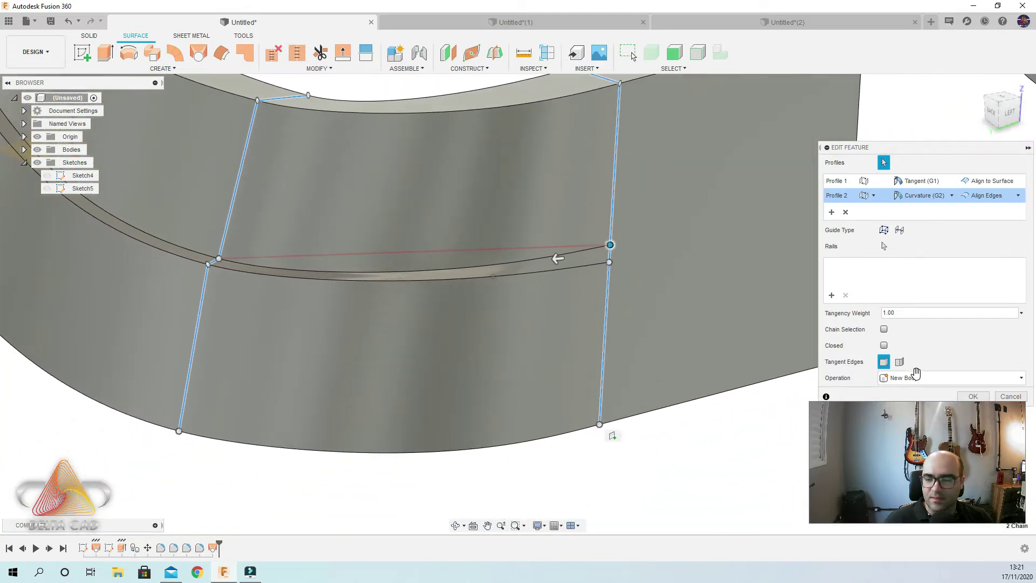
left_click(973, 396)
Step: Examine the edited loft's step strip and its edges up close along the bend and at both seams
scroll(351, 267, "up", 2)
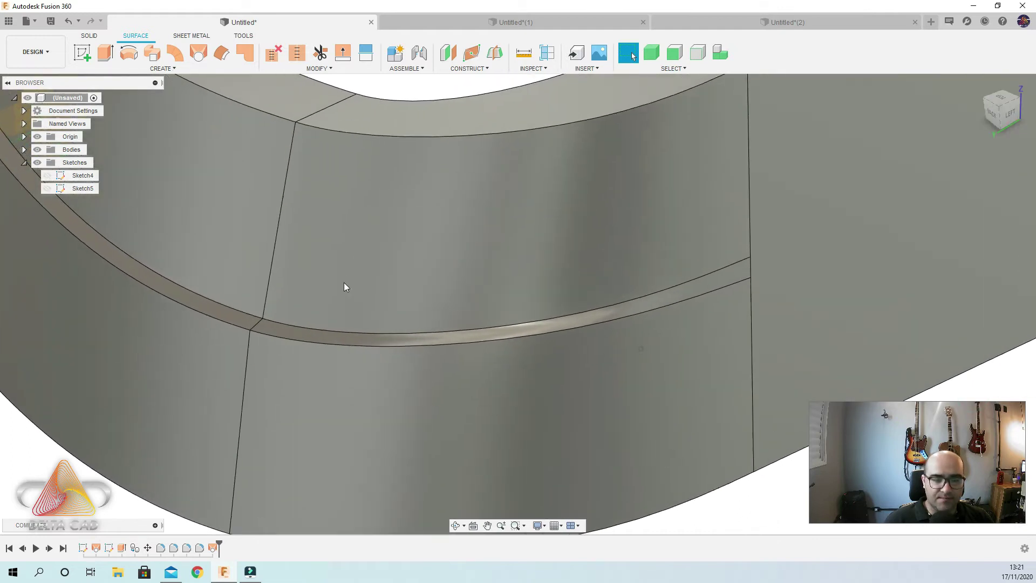
middle_click_drag(524, 326, 210, 322, "shift")
scroll(557, 317, "up", 2)
middle_click_drag(406, 301, 612, 308, "shift")
scroll(606, 308, "up", 2)
middle_click_drag(445, 337, 411, 351, "shift")
middle_click_drag(548, 322, 432, 268, "shift")
scroll(450, 274, "down", 3)
left_click(392, 230)
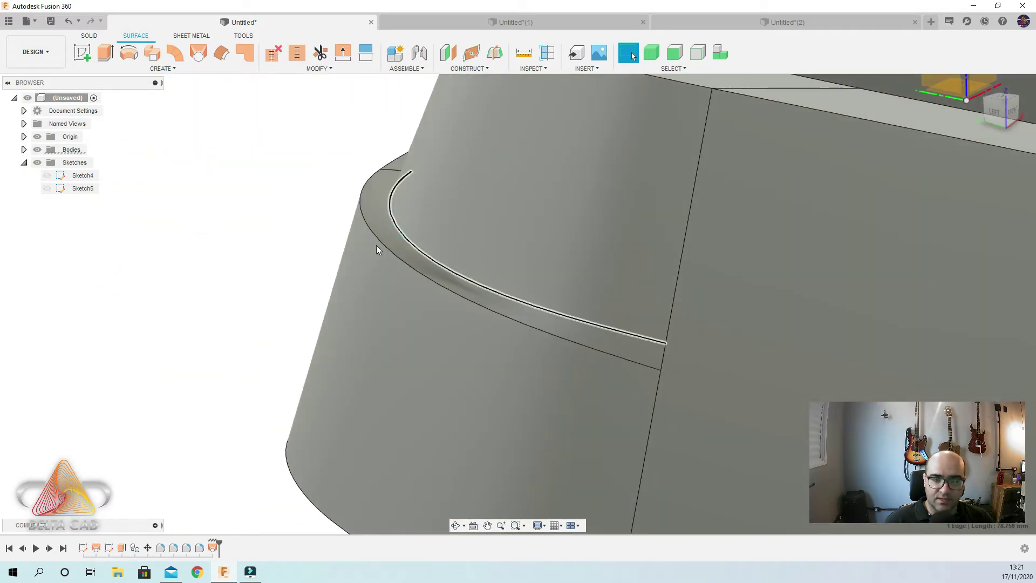
Step: Stitch the curved body, the loft transition and the flat body into a single surface body
left_click(378, 271)
middle_click_drag(377, 249, 513, 145, "shift")
scroll(403, 276, "down", 3)
scroll(375, 289, "down", 2)
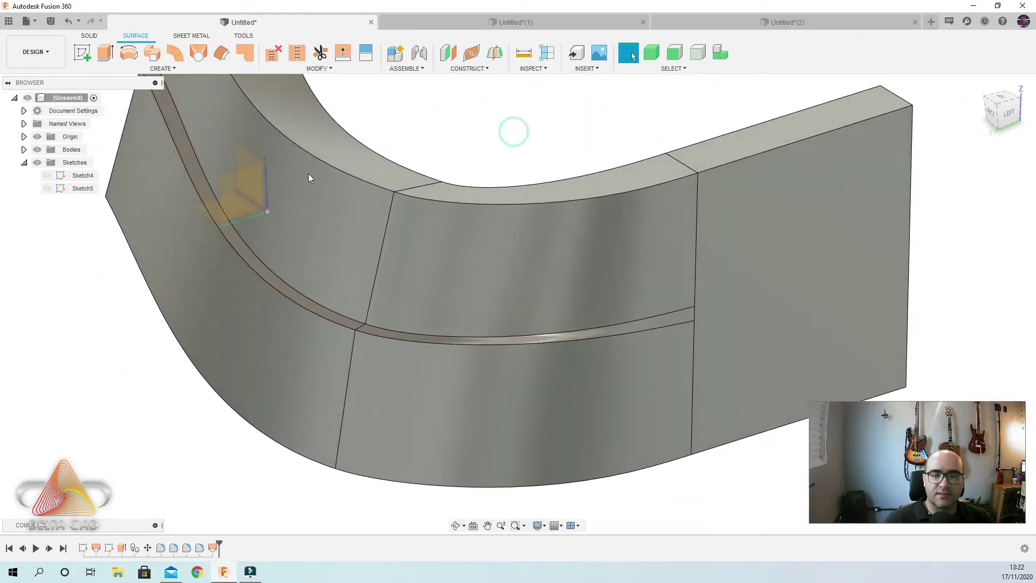
middle_click_drag(414, 162, 364, 202, "shift")
left_click(290, 58)
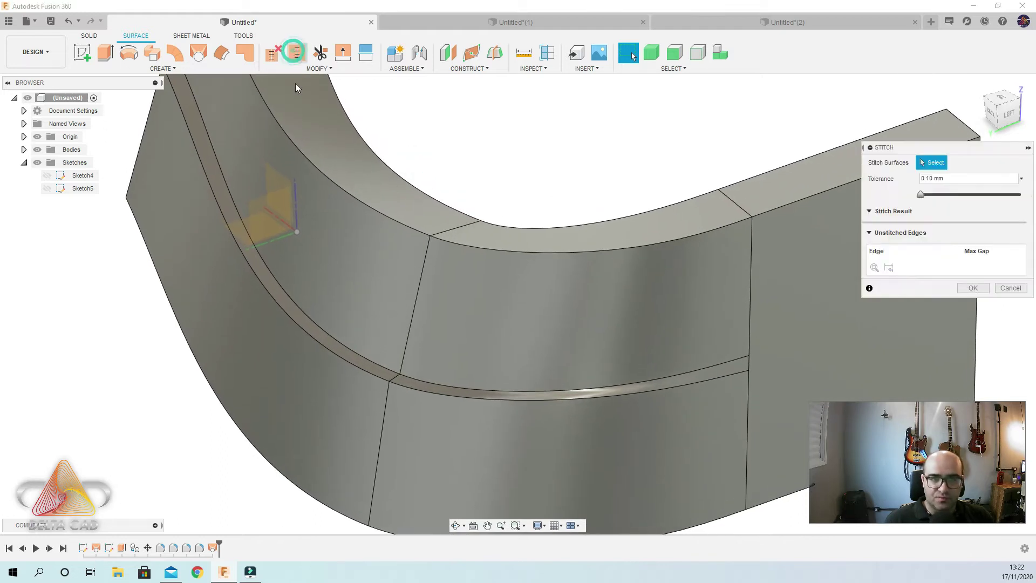
left_click(358, 178)
left_click(533, 271)
left_click(771, 175)
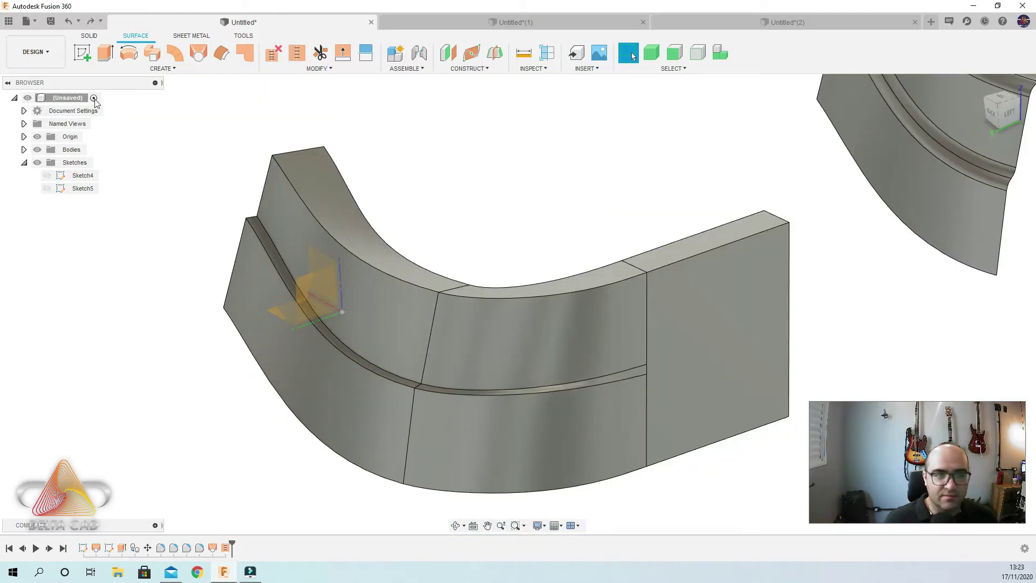
Step: Start a variable-radius fillet on the wall's upper outer edge and add radius points at both seams of the loft
key("f")
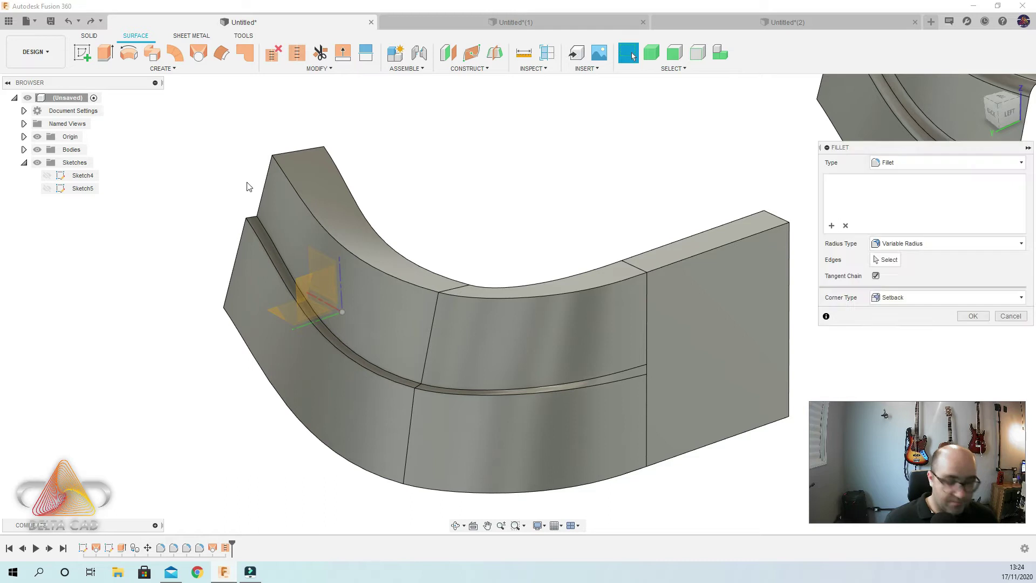
left_click(283, 173)
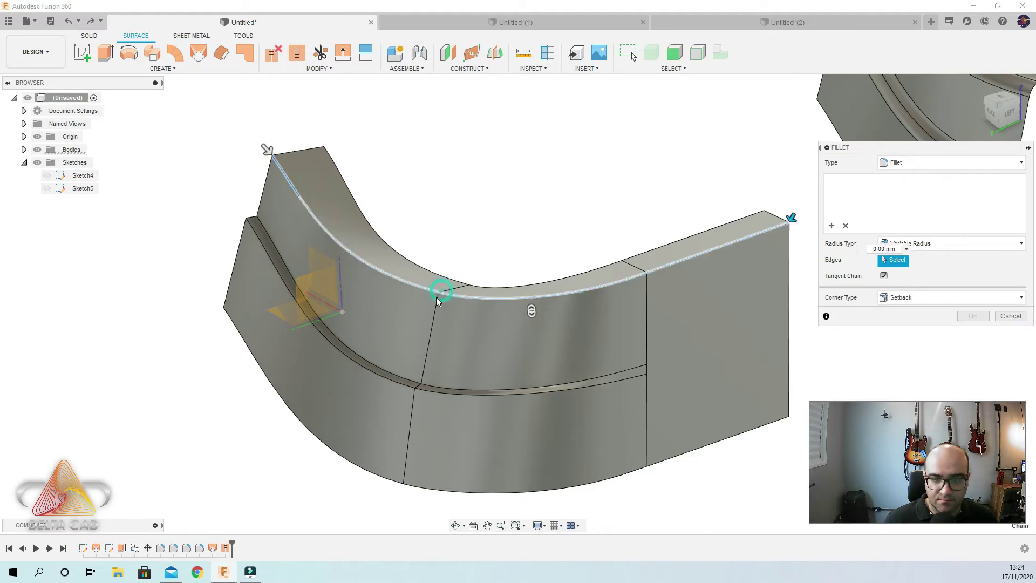
left_click(439, 292)
left_click(646, 273)
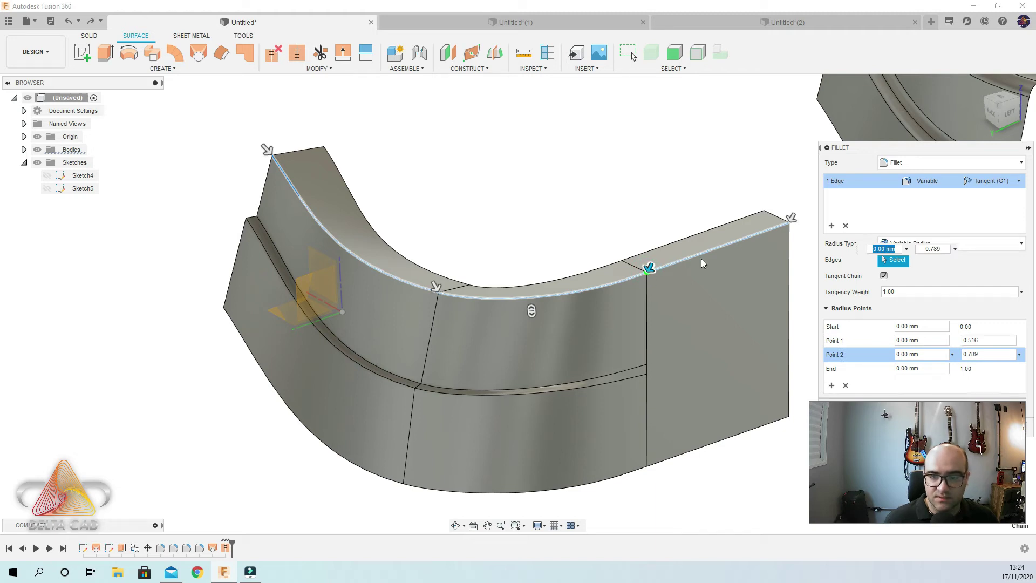
Step: Set the fillet radius to 10 mm at the flat wall's end and at both seam points
left_click(791, 217)
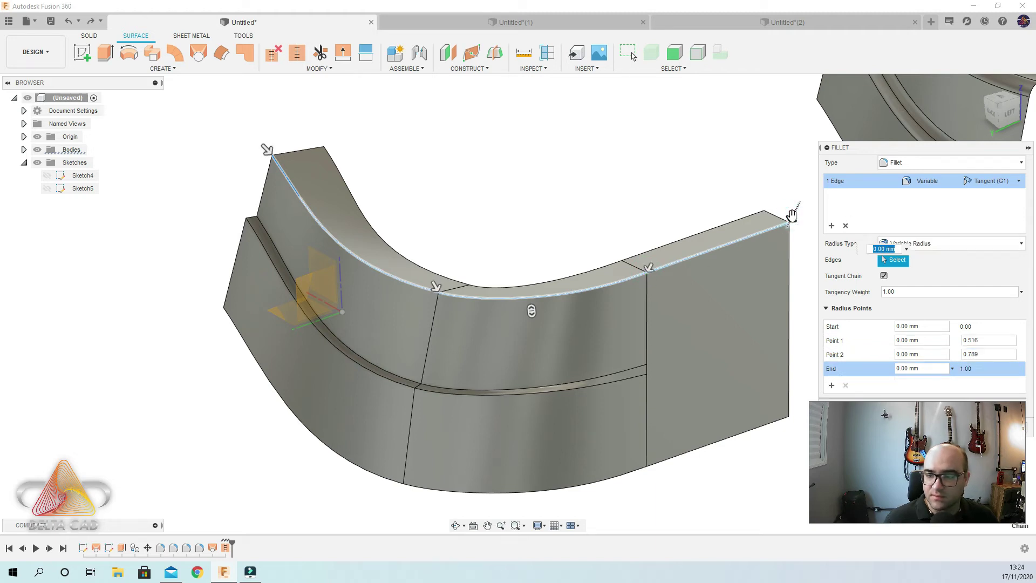
left_click_drag(791, 218, 783, 217)
type("10")
key("Return")
left_click(647, 270)
type("10")
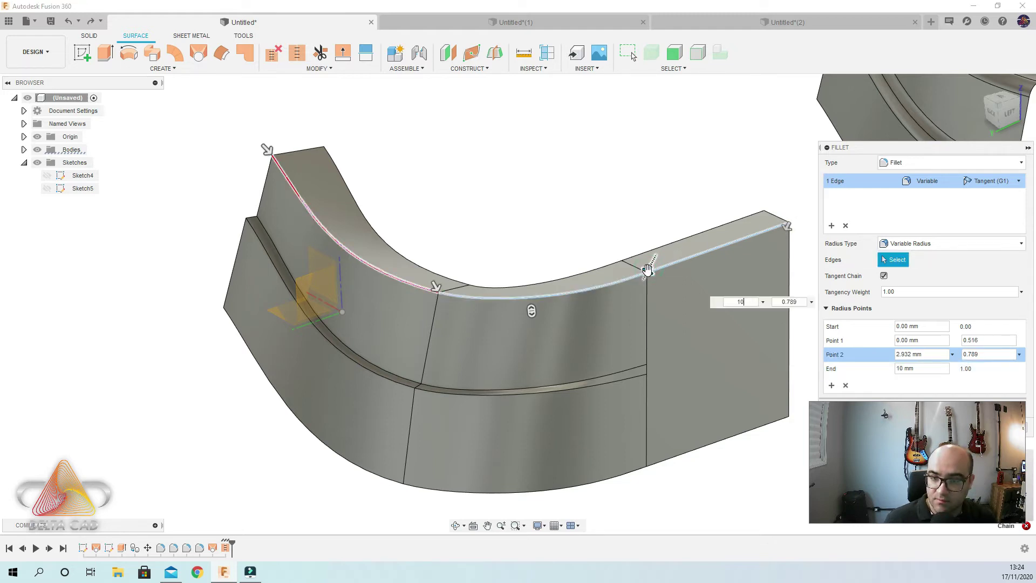
key("Return")
left_click(437, 289)
type("10")
key("Return")
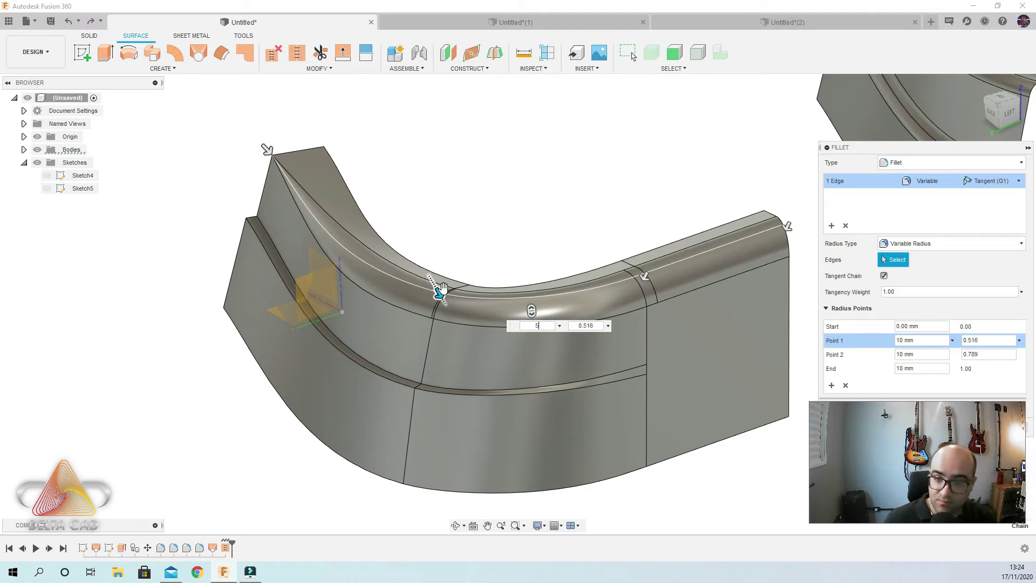
Step: Set the radius to 5 mm at the curved body's seam point and at the edge's start, and apply the fillet
type("5")
key("Return")
left_click_drag(268, 149, 273, 156)
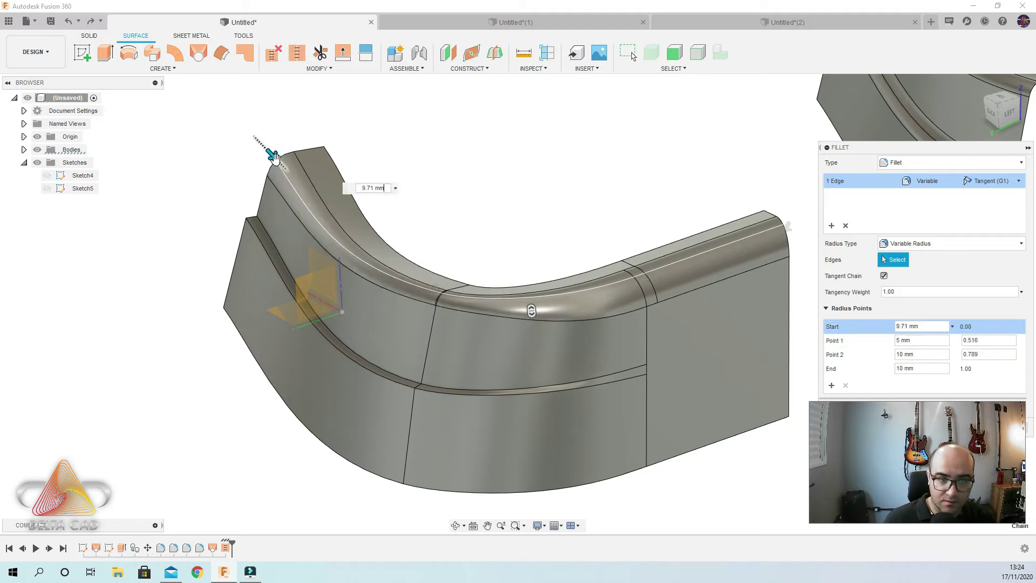
type("5")
key("Return")
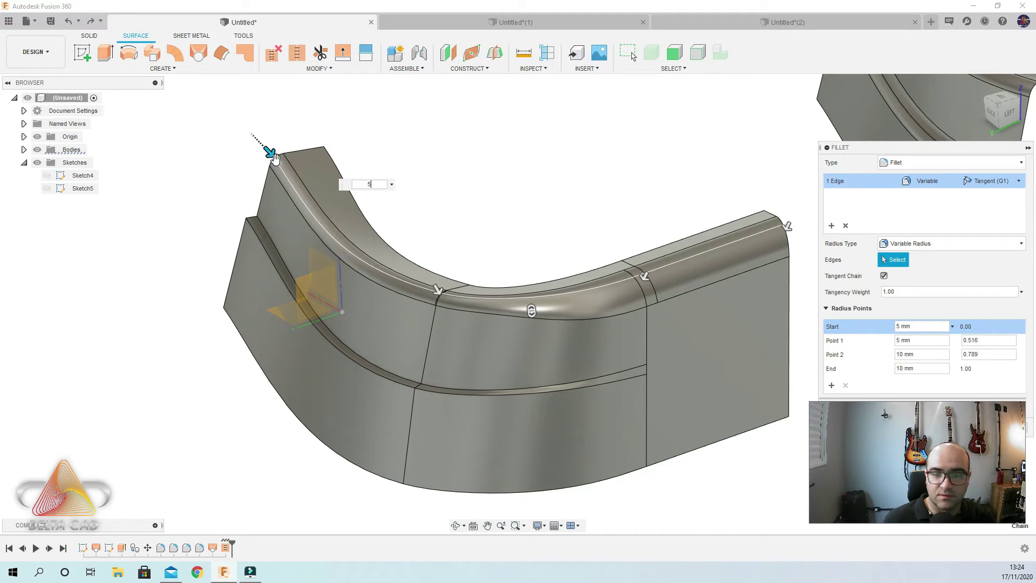
key("Return")
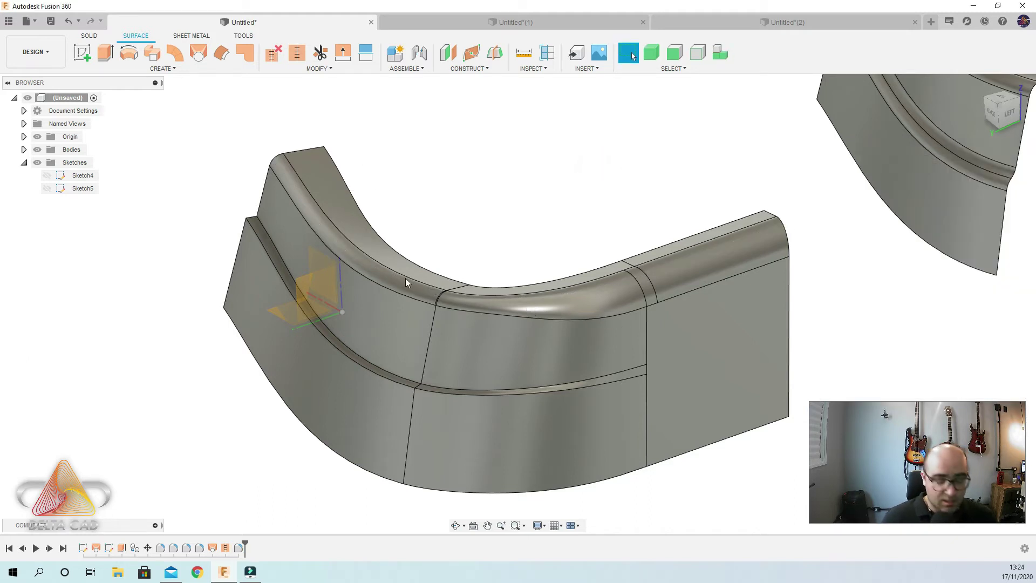
Step: Try a variable-radius fillet on the step strip's upper edge with a 5 mm radius at its flat-wall end
key("f")
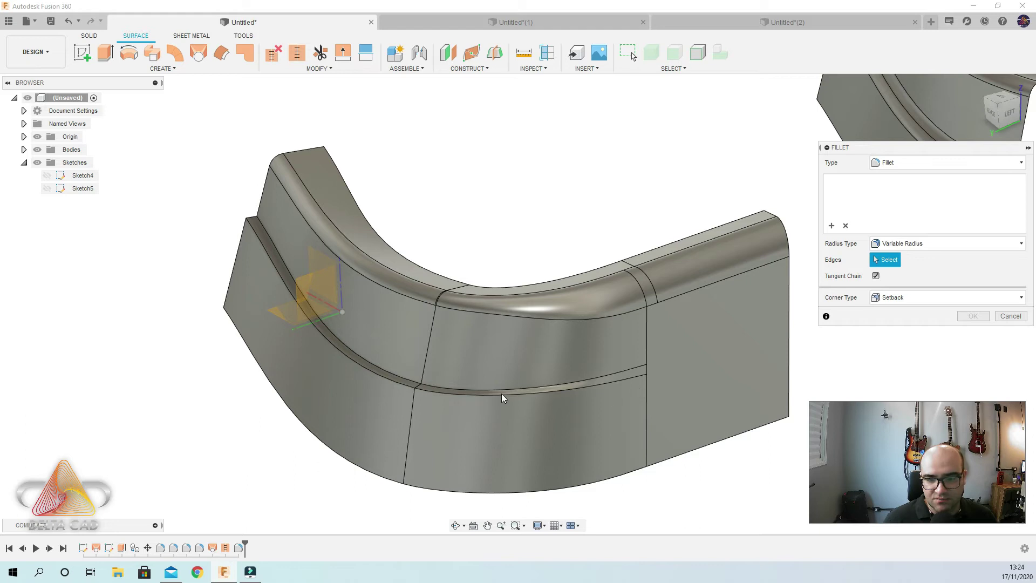
left_click(414, 384)
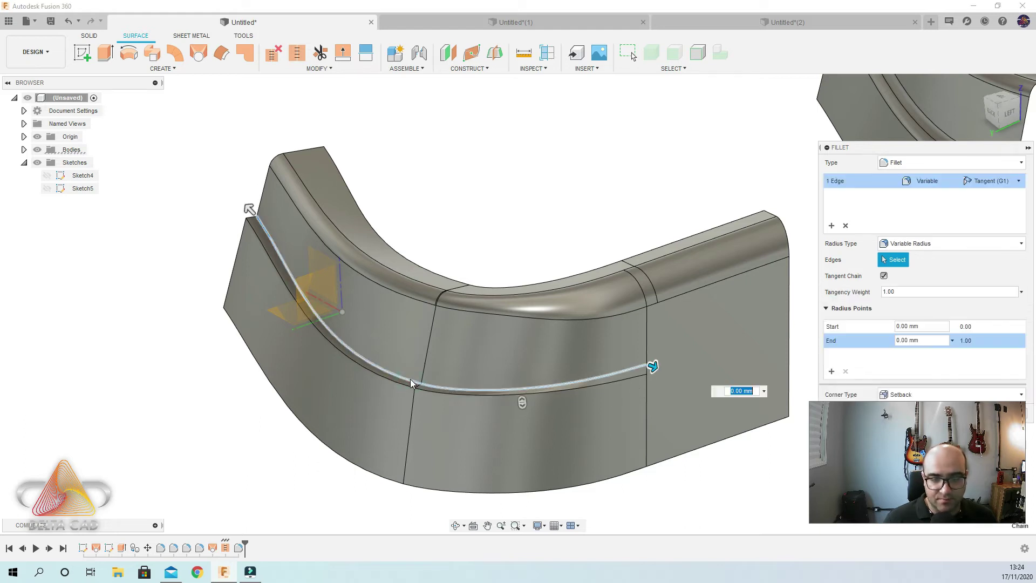
type("5")
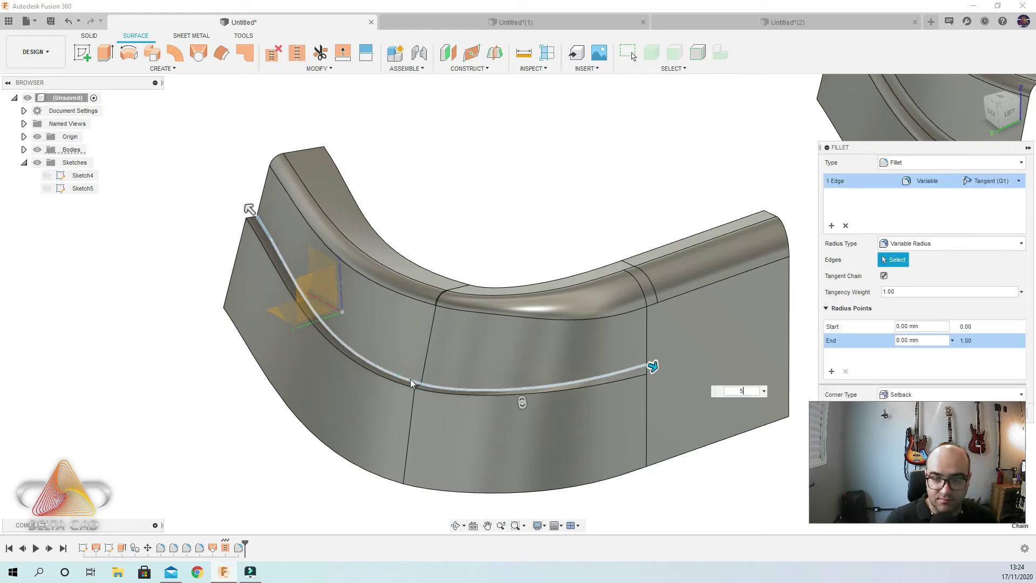
Step: Examine the step strip's upper edge up close along the bend and at both loft seams, and abandon its fillet
scroll(410, 380, "up", 5)
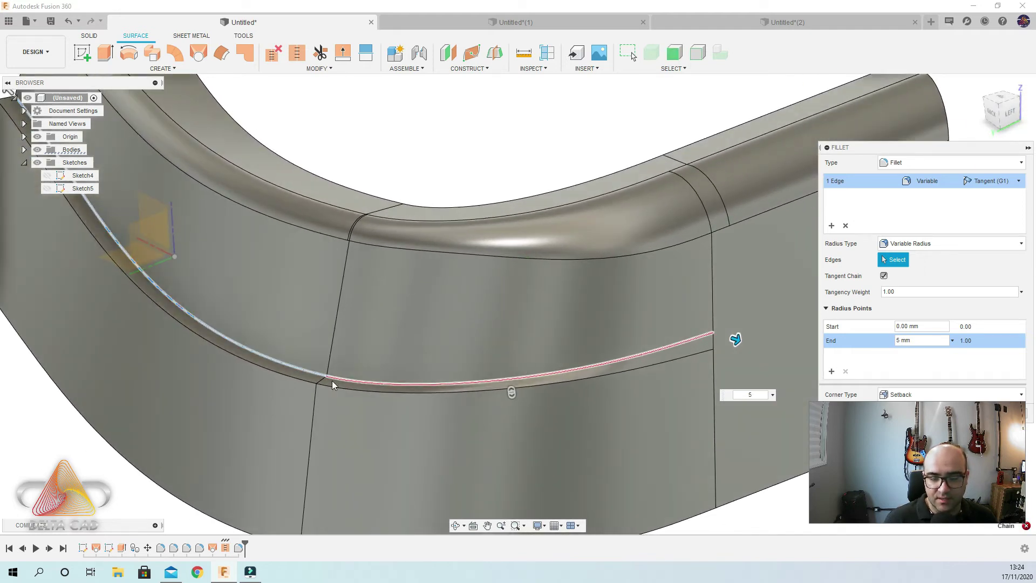
scroll(332, 381, "up", 5)
middle_click_drag(331, 380, 656, 284, "shift")
middle_click_drag(601, 315, 679, 275, "shift")
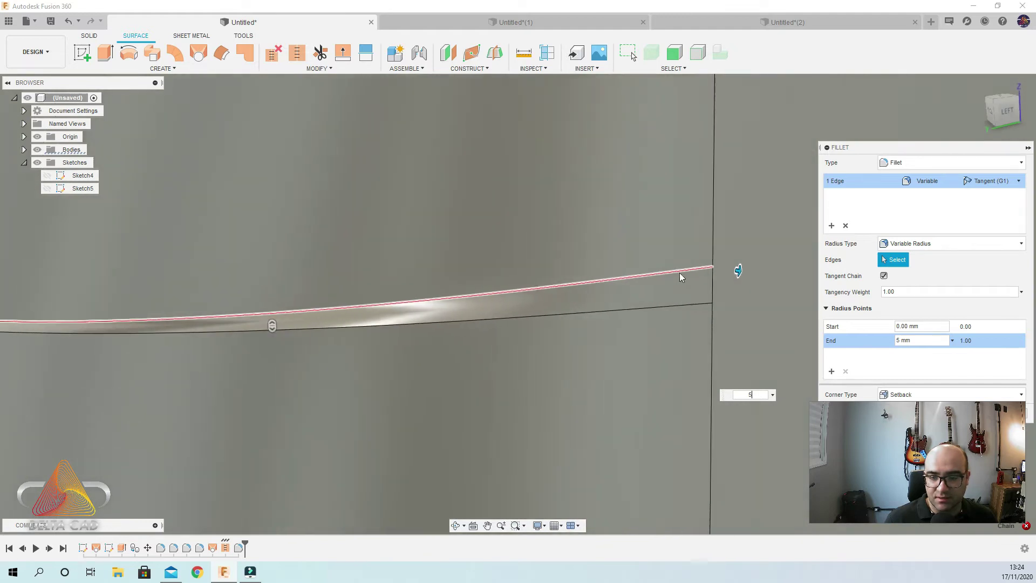
scroll(704, 123, "down", 3)
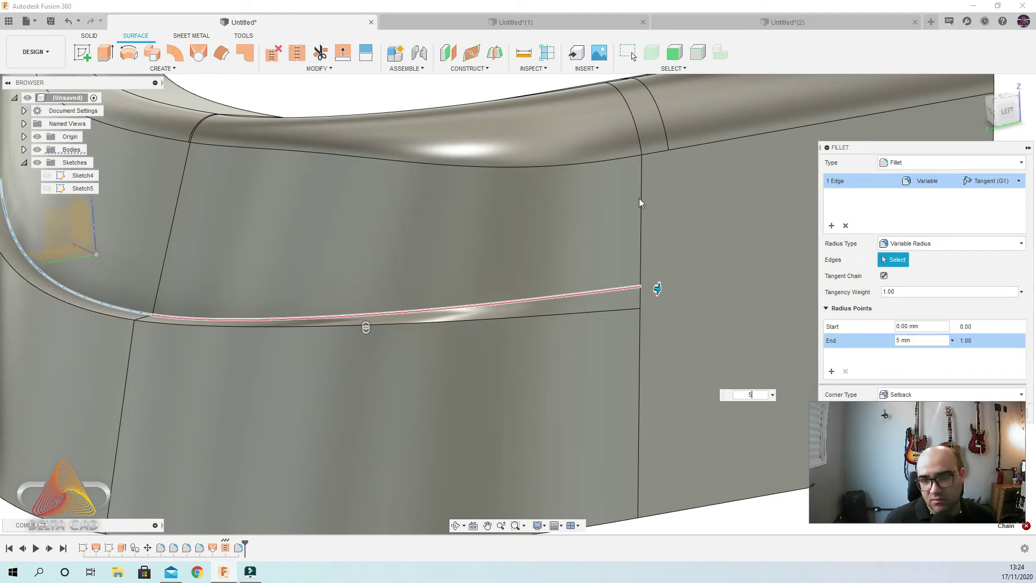
middle_click_drag(636, 212, 584, 249, "shift")
middle_click_drag(438, 320, 552, 306, "shift")
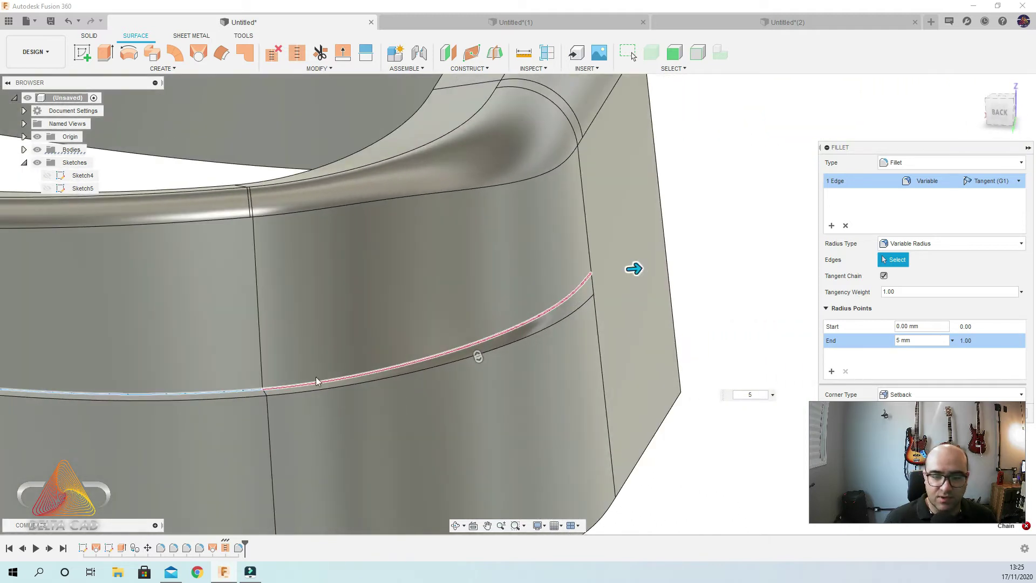
middle_click_drag(316, 376, 309, 377, "shift")
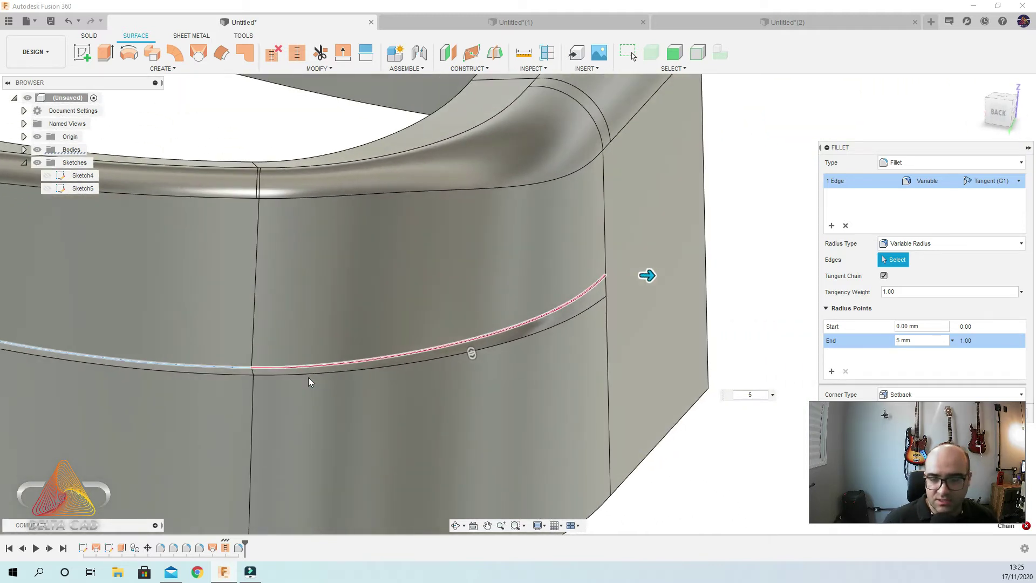
key("Return")
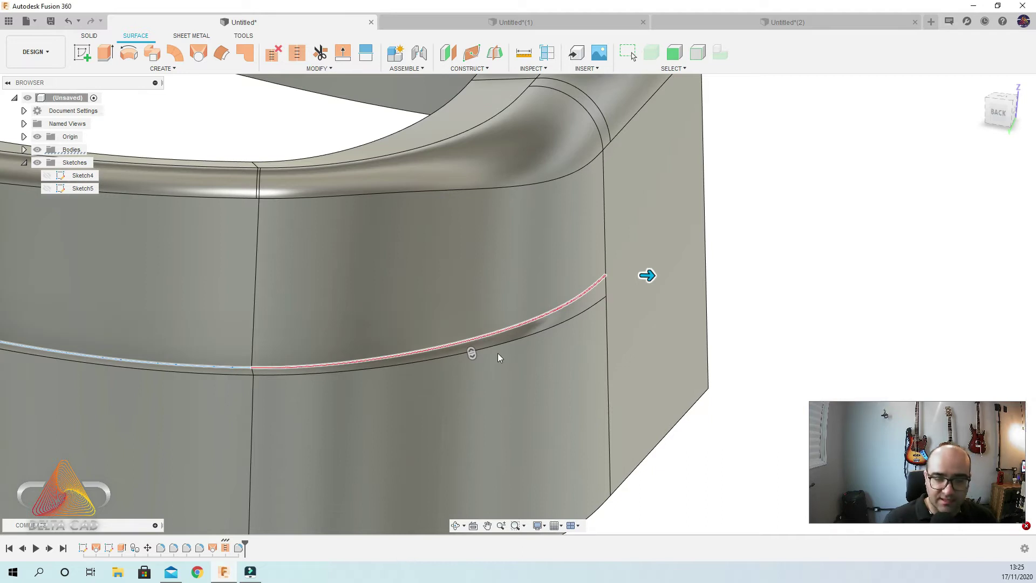
middle_click_drag(818, 178, 575, 333, "shift")
Step: Delete the loft's section of the step strip, the narrow face between the two seams
left_click(515, 338)
left_click(629, 322)
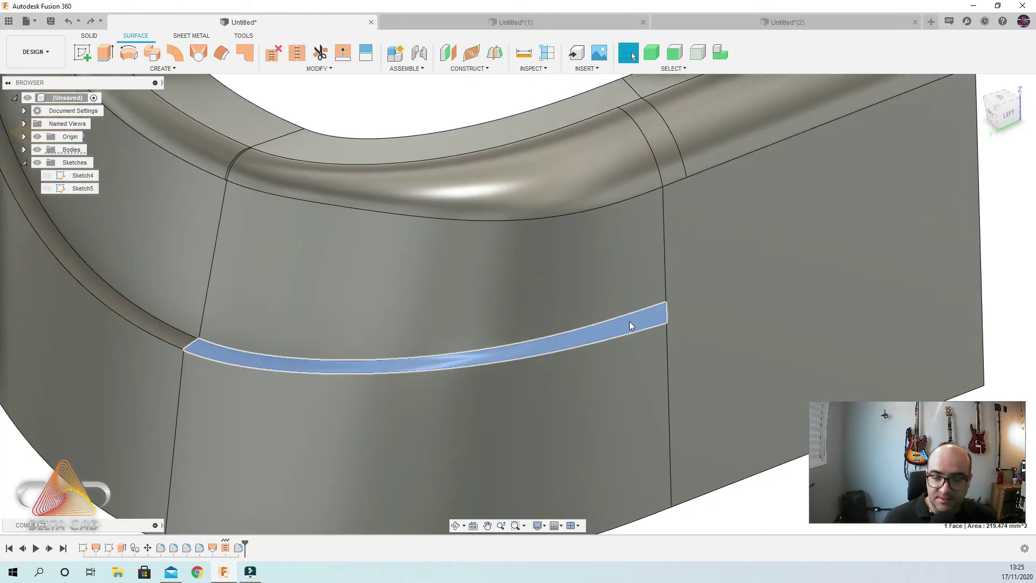
key("Delete")
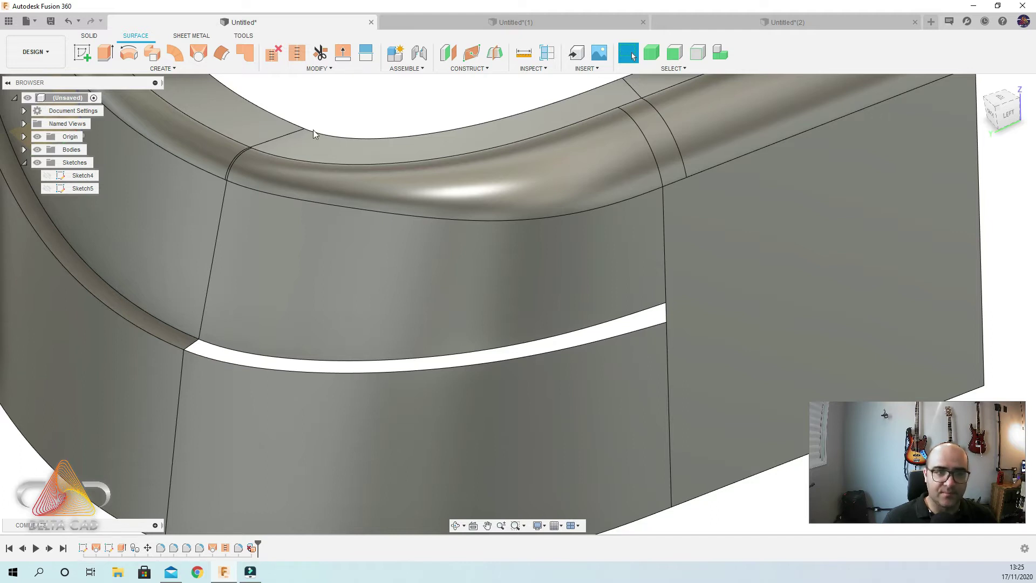
Step: Patch the strip-shaped opening along its closed edge chain with Connected (G0) continuity as a new body
left_click(199, 52)
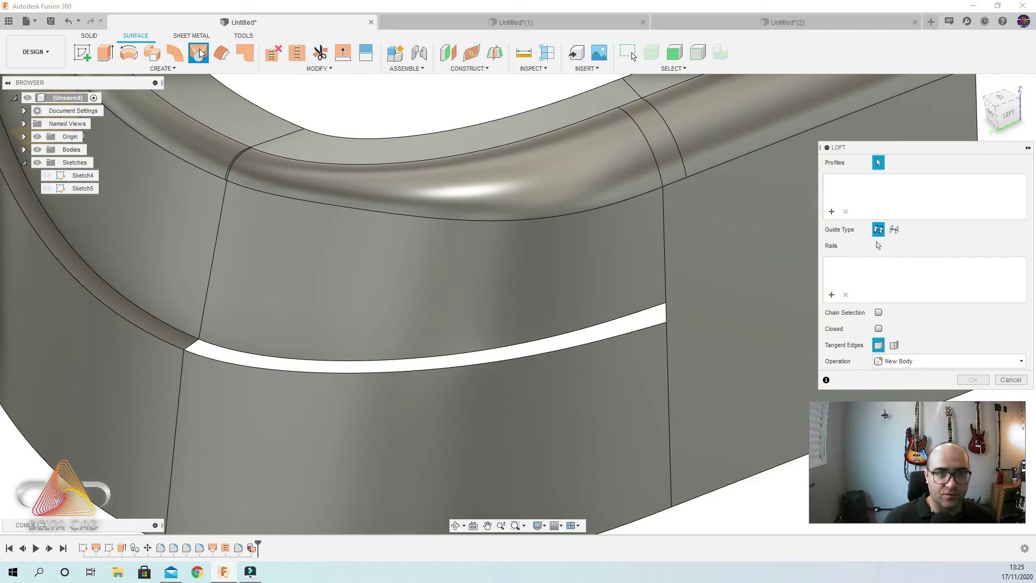
left_click(245, 54)
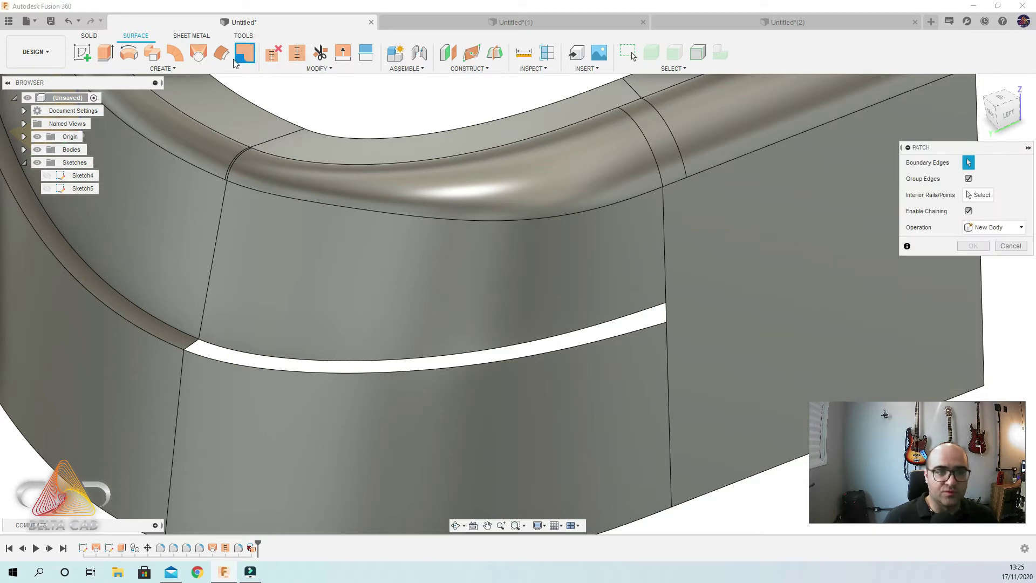
middle_click_drag(198, 283, 189, 321, "shift")
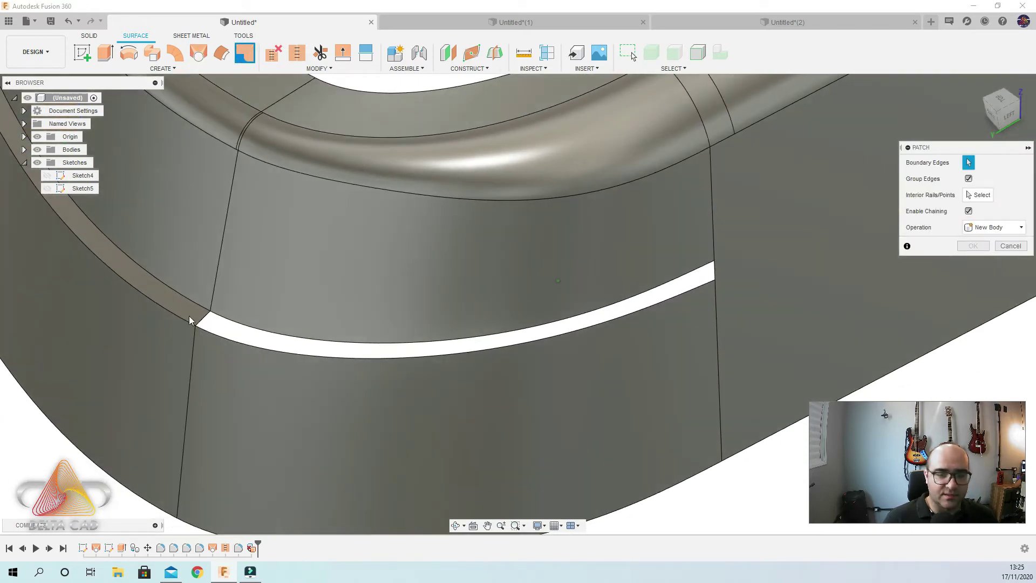
left_click(219, 320)
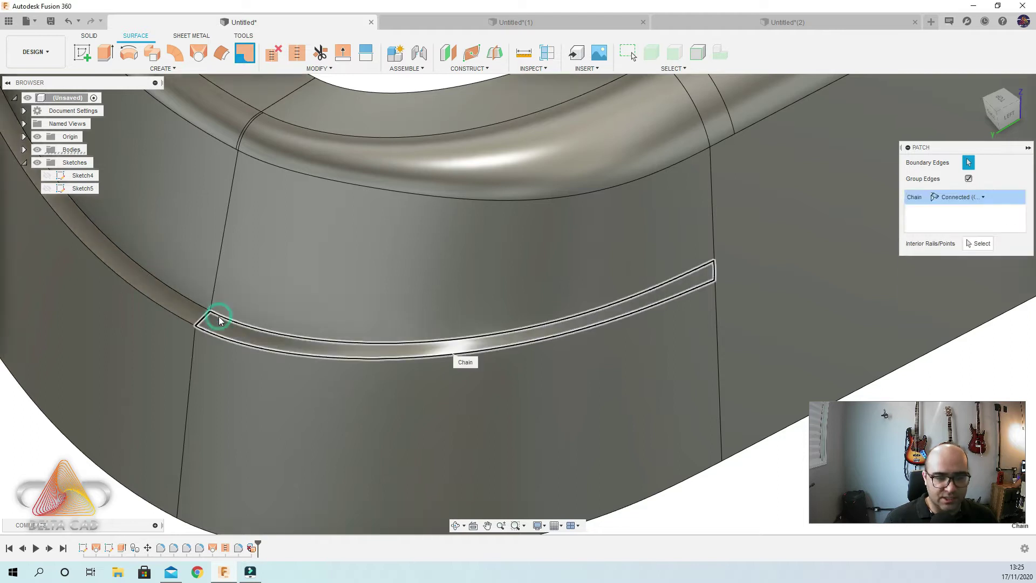
middle_click_drag(216, 317, 174, 315, "shift")
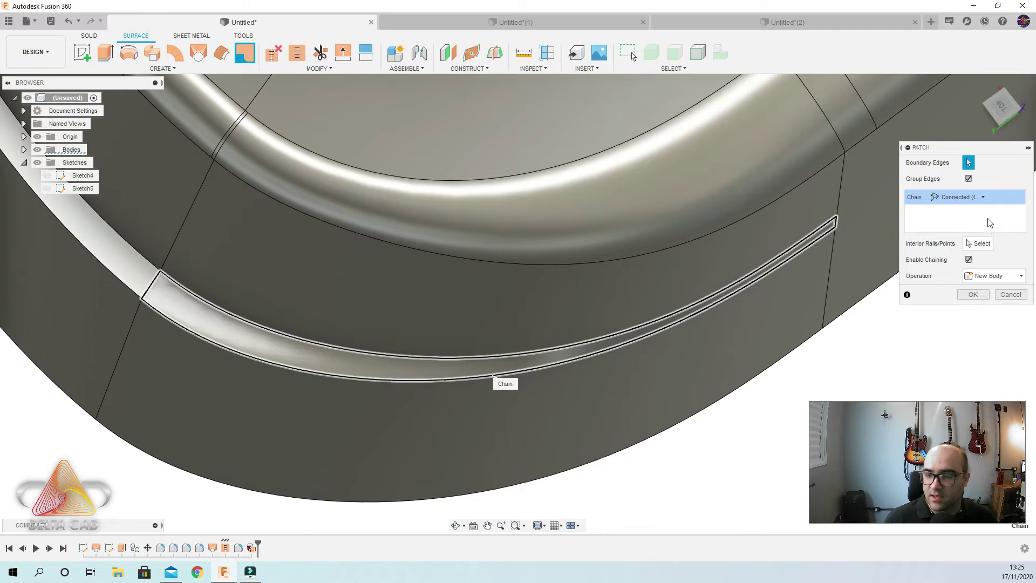
left_click(983, 197)
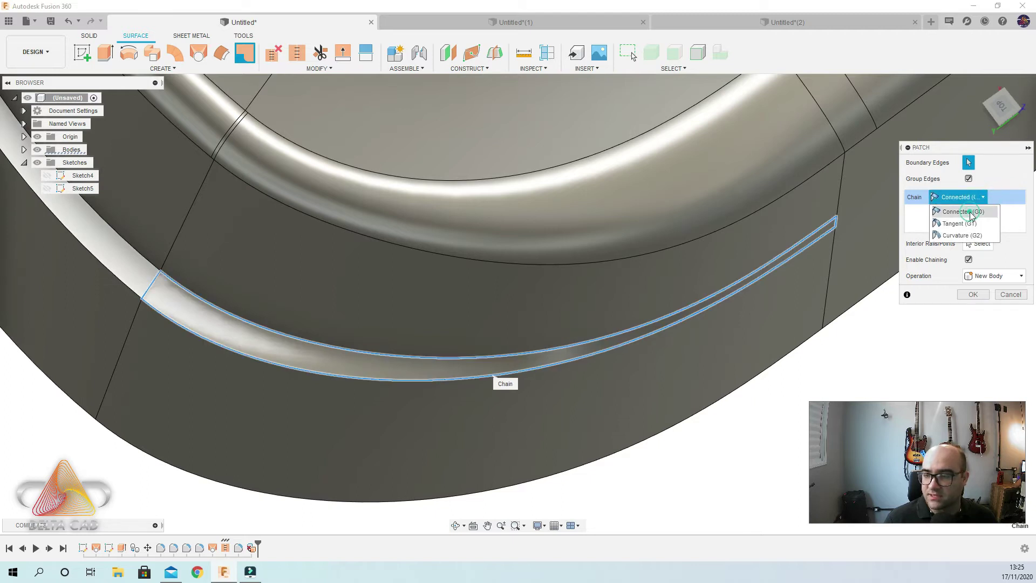
left_click(958, 212)
left_click(973, 294)
Step: Try stitching the new patch to the surrounding surface body, and undo the stitch
scroll(539, 372, "down", 3)
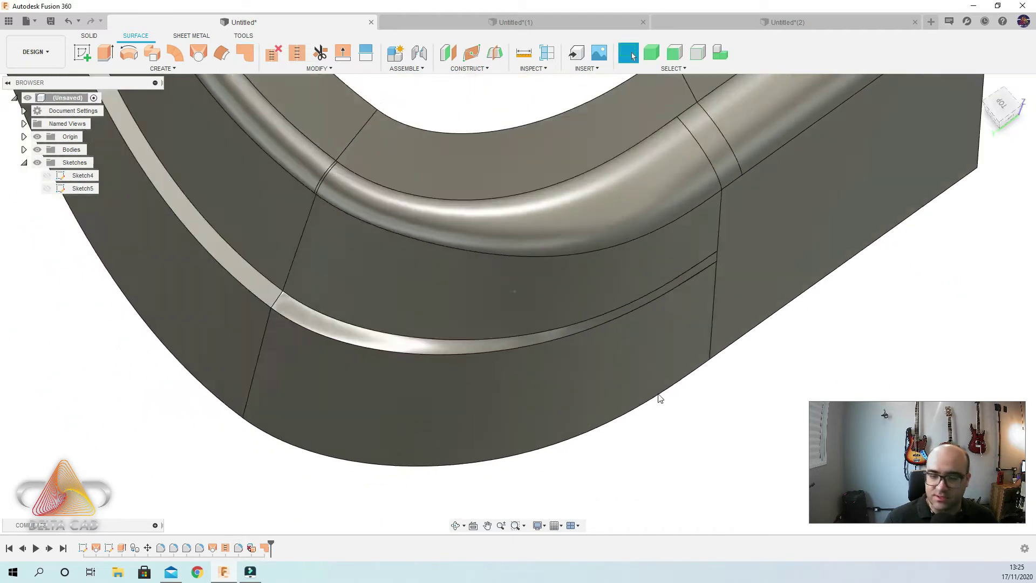
middle_click_drag(657, 395, 717, 447, "shift")
scroll(410, 238, "up", 1)
left_click(297, 52)
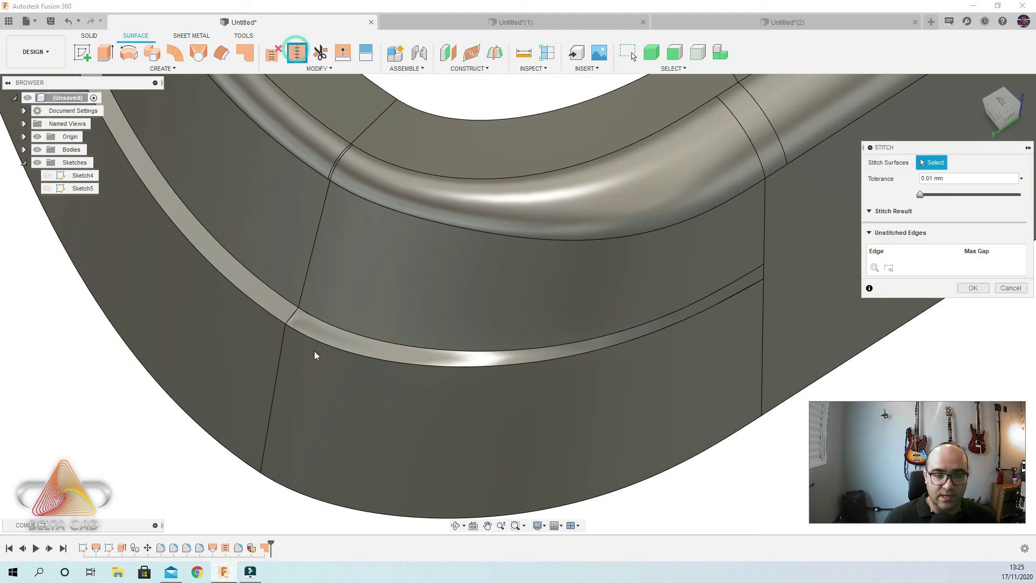
left_click(305, 328)
left_click(258, 256)
key("Return")
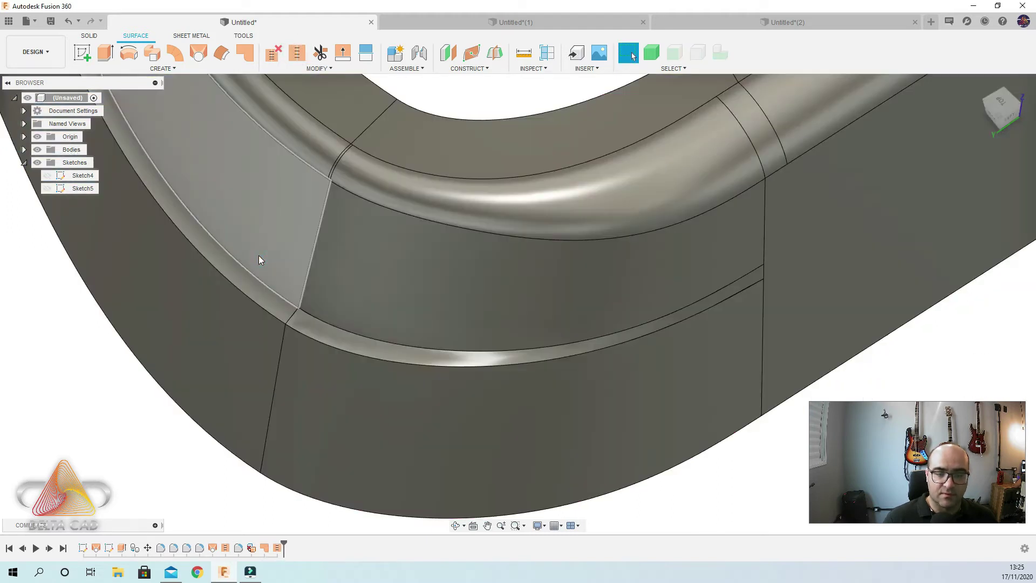
key("ctrl+z")
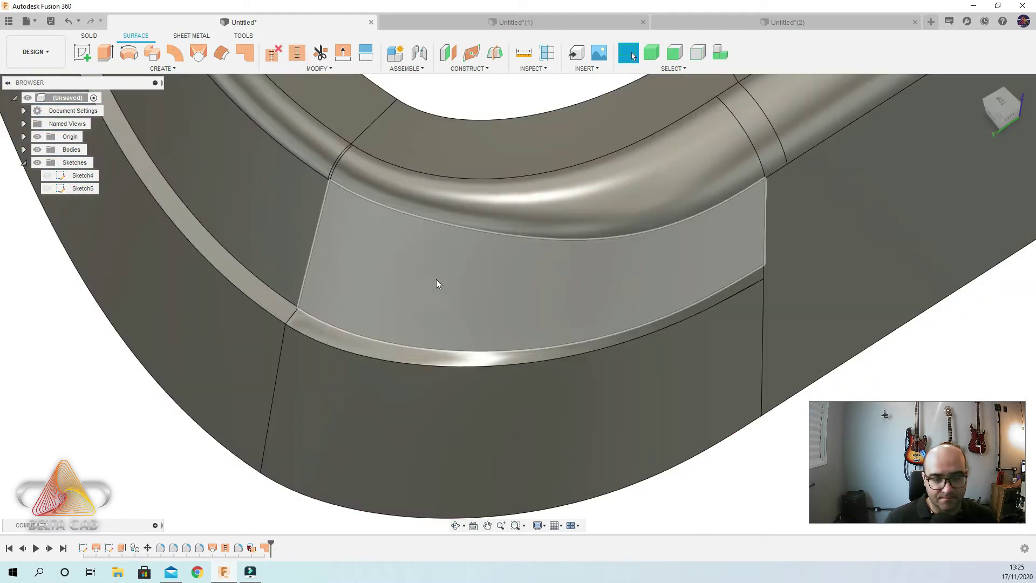
Step: Try stitching the strip patch to the surrounding surface body again with a 0.01 mm tolerance
left_click(297, 52)
left_click(306, 331)
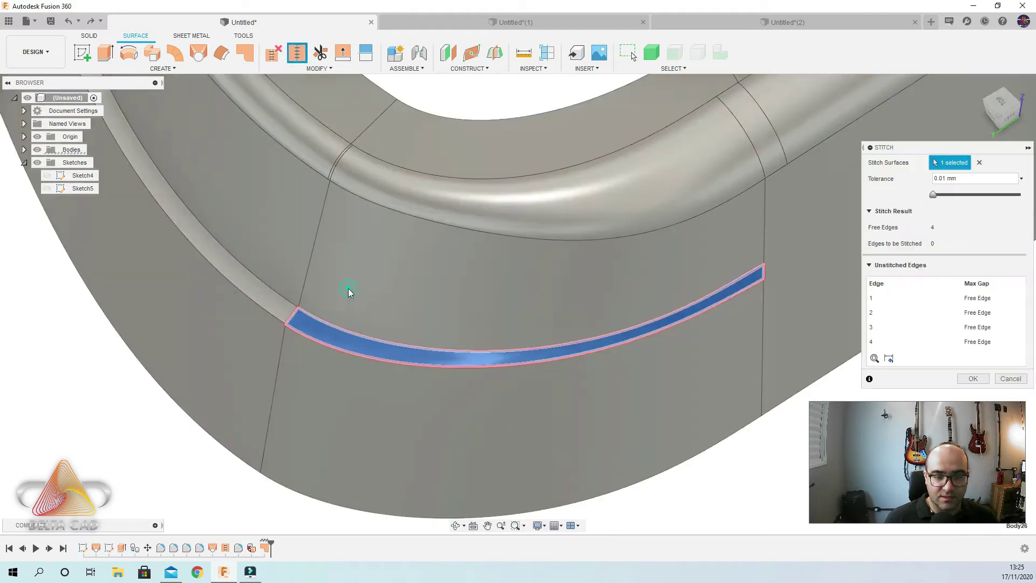
left_click(347, 288)
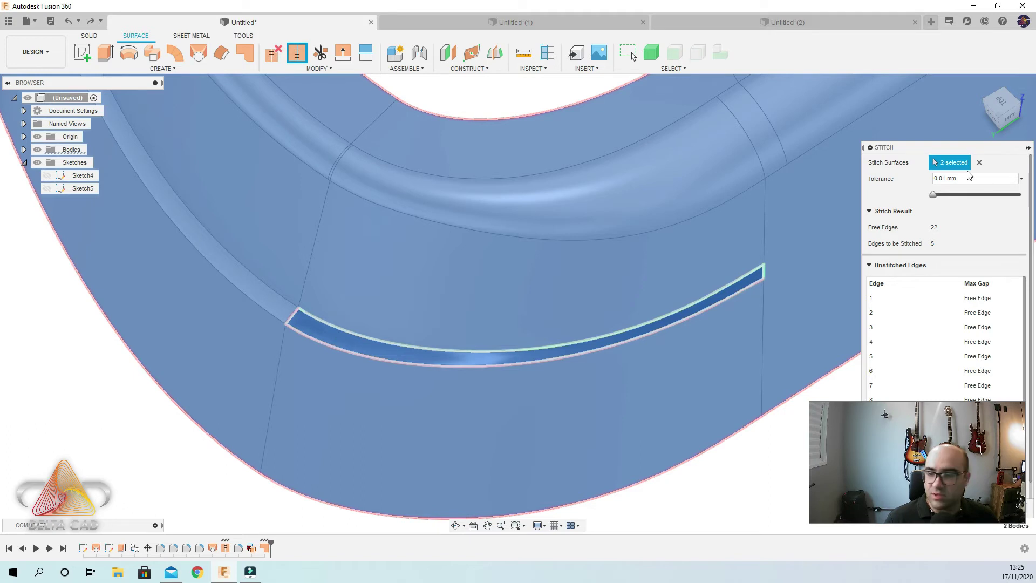
key("Return")
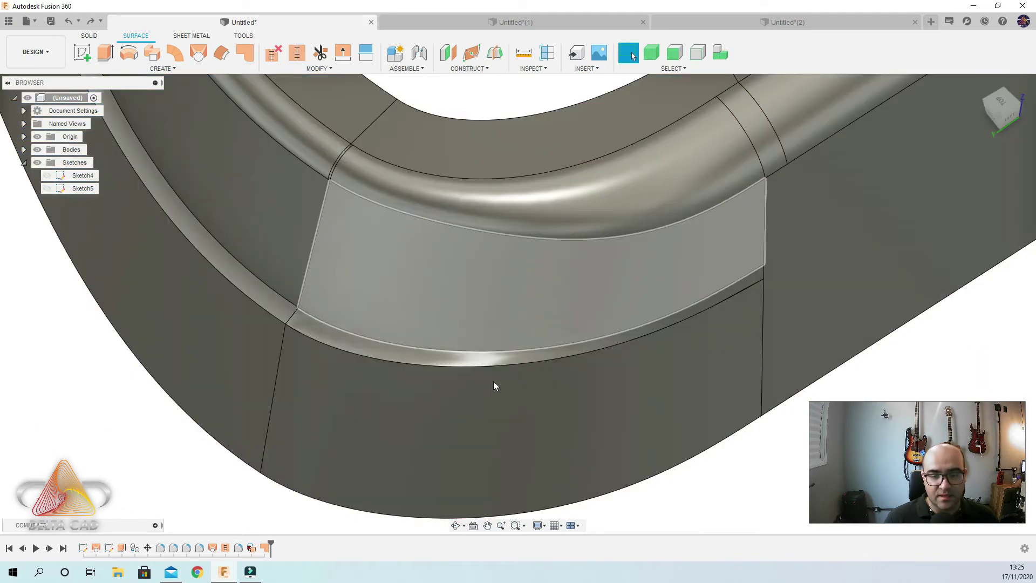
Step: Examine the patched strip up close along the bend and where both of its ends meet the adjoining step faces
scroll(358, 359, "up", 5)
middle_click_drag(357, 361, 249, 312, "shift")
middle_click_drag(581, 348, 400, 297, "shift")
left_click(364, 294)
scroll(400, 296, "up", 5)
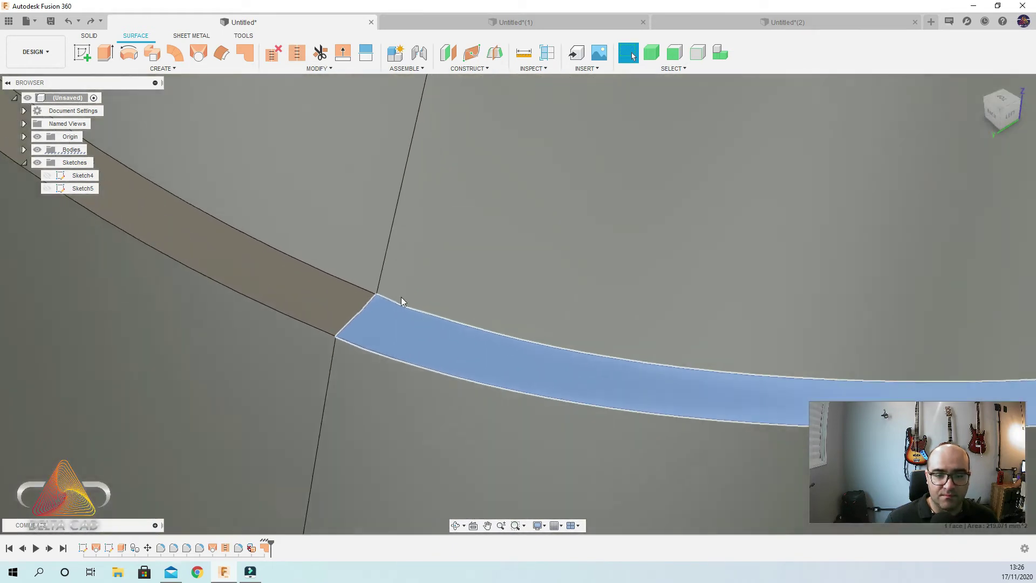
scroll(419, 322, "down", 6)
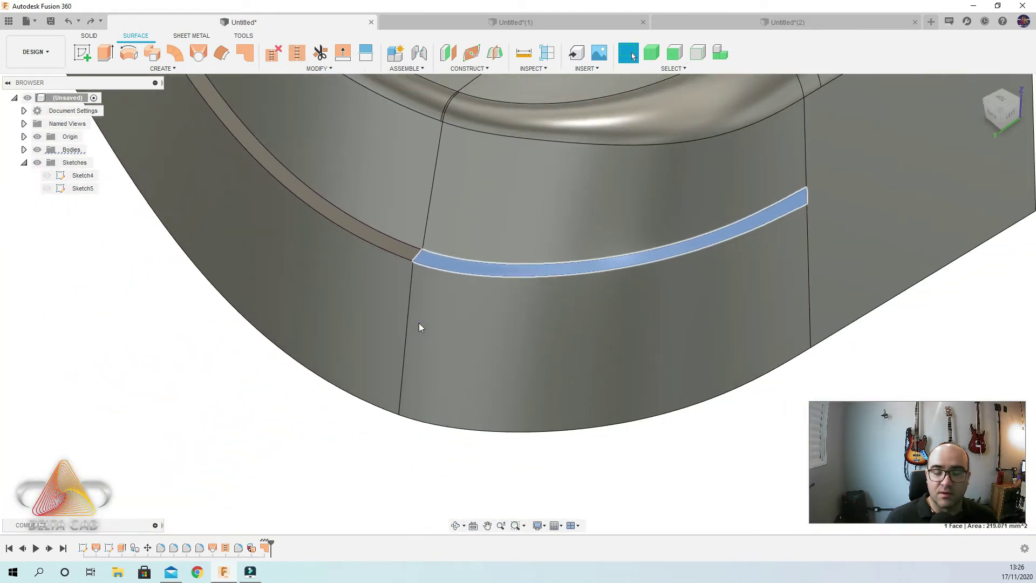
scroll(400, 270, "up", 4)
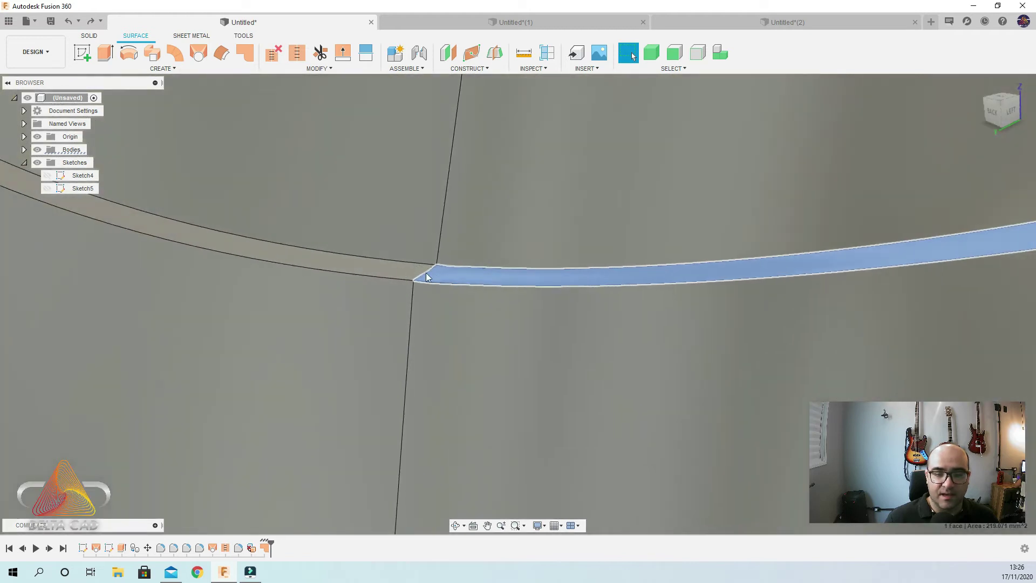
middle_click_drag(425, 274, 543, 354, "shift")
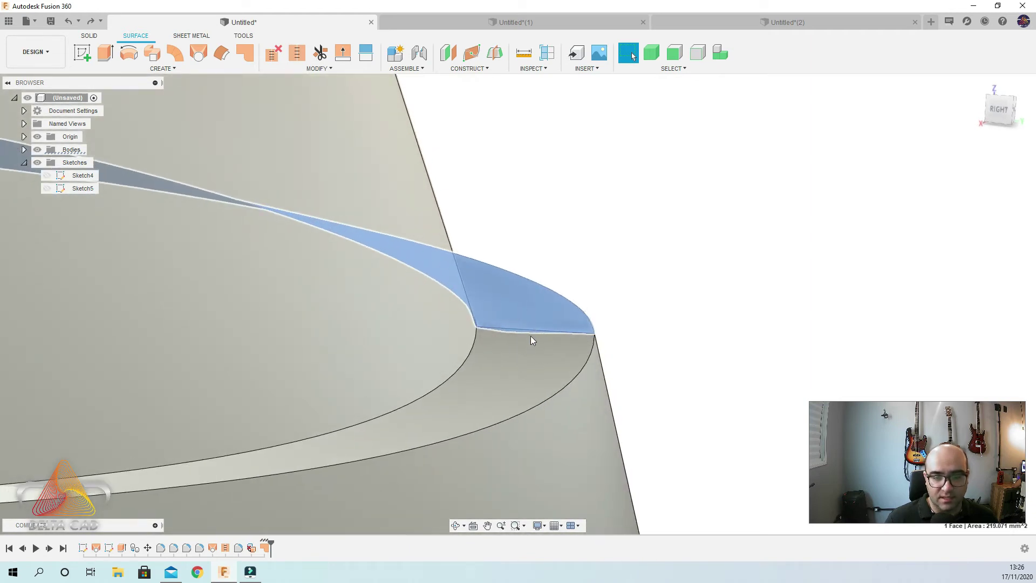
middle_click_drag(500, 325, 542, 342, "shift")
middle_click_drag(635, 317, 713, 192, "shift")
middle_click_drag(723, 154, 634, 221, "shift")
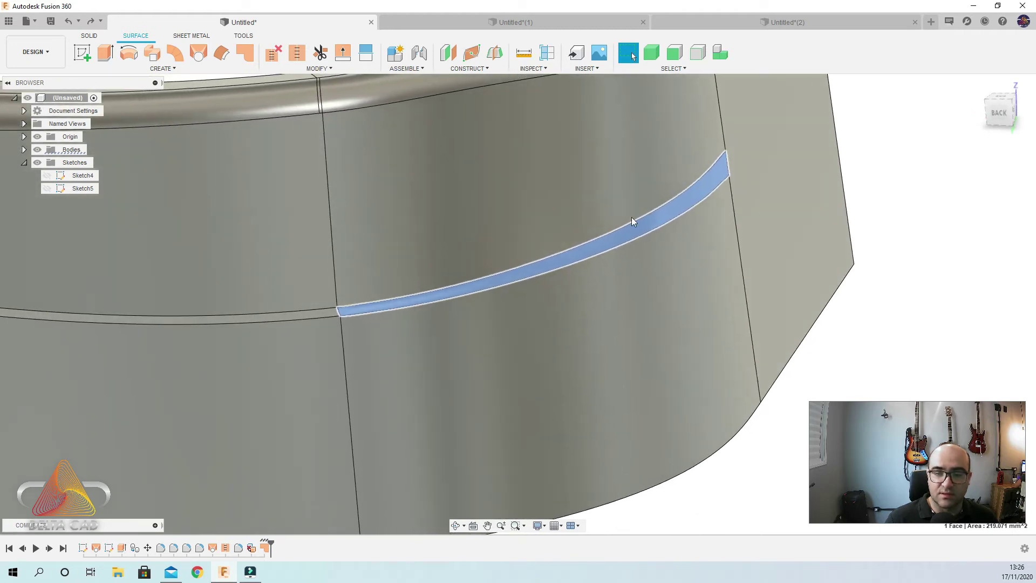
scroll(314, 299, "up", 3)
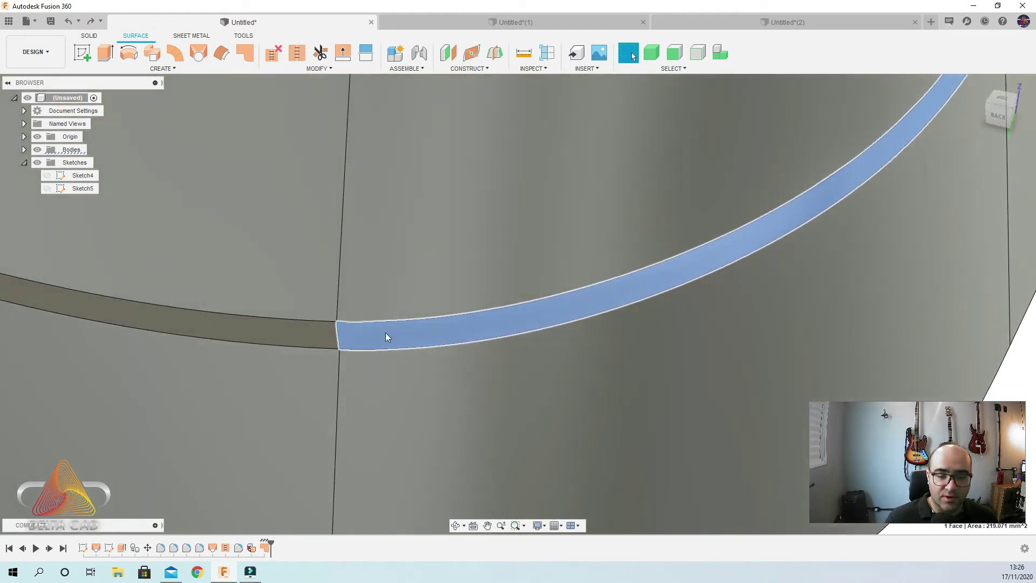
scroll(342, 323, "down", 2)
middle_click_drag(393, 290, 420, 307, "shift")
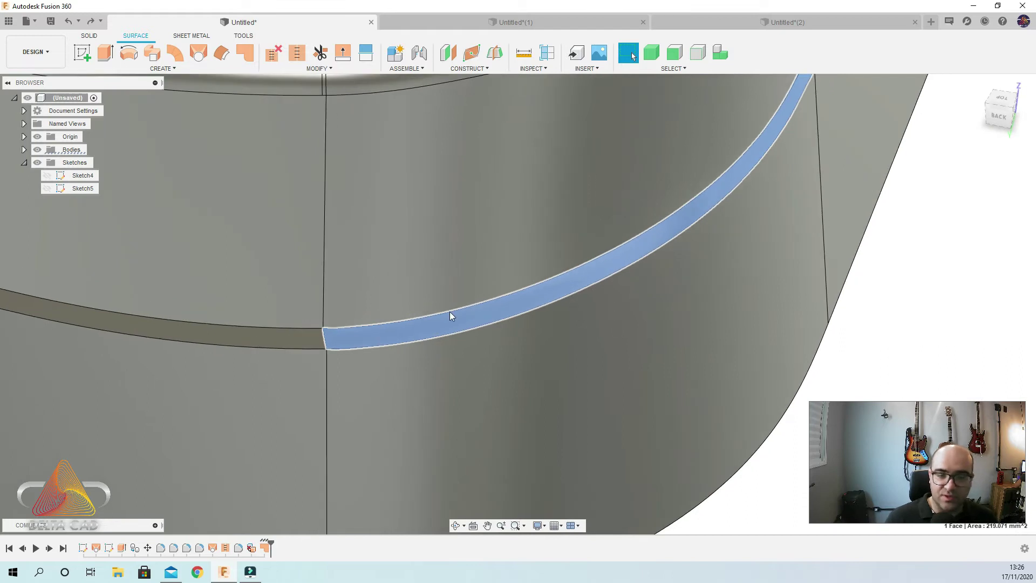
middle_click_drag(754, 128, 729, 126, "shift")
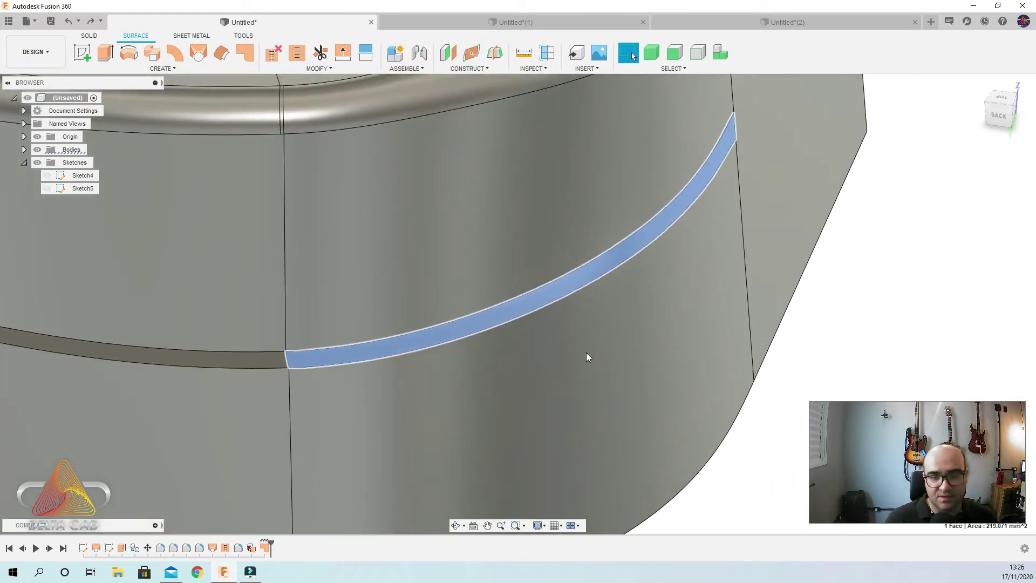
middle_click_drag(655, 360, 583, 193, "shift")
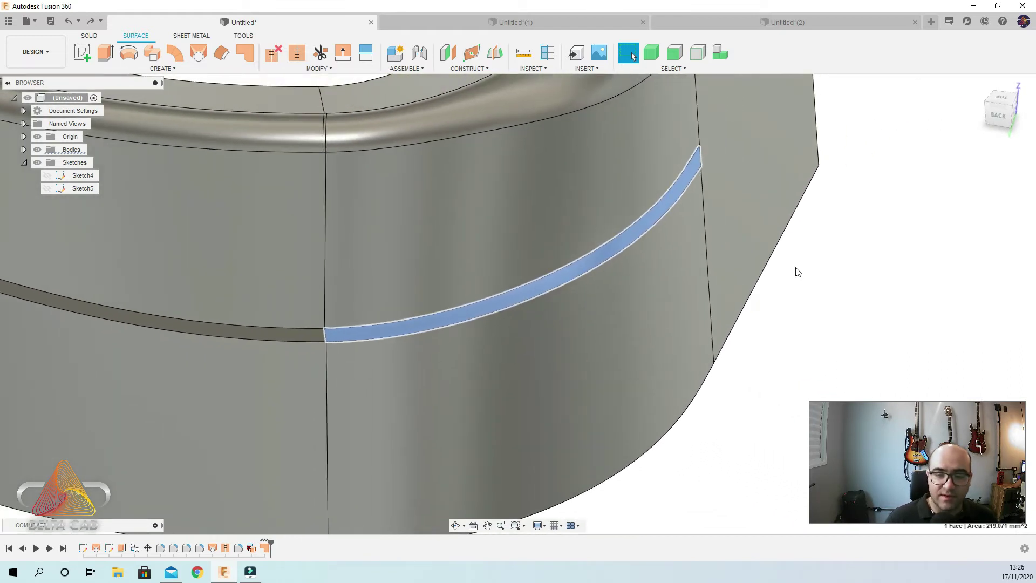
Step: Delete the patch face that fills the step strip's opening
left_click(835, 266)
left_click(482, 307)
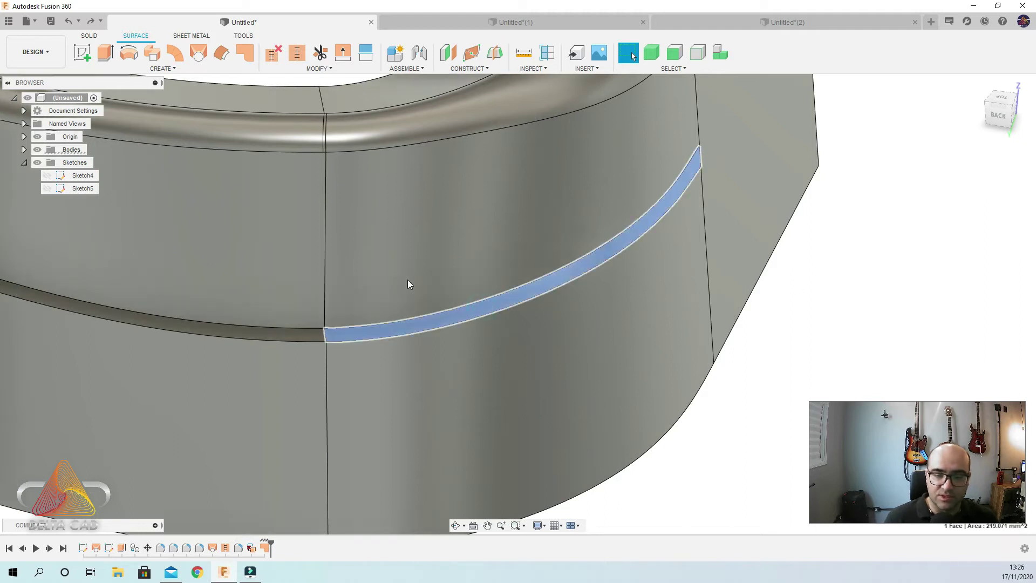
key("Delete")
left_click(199, 53)
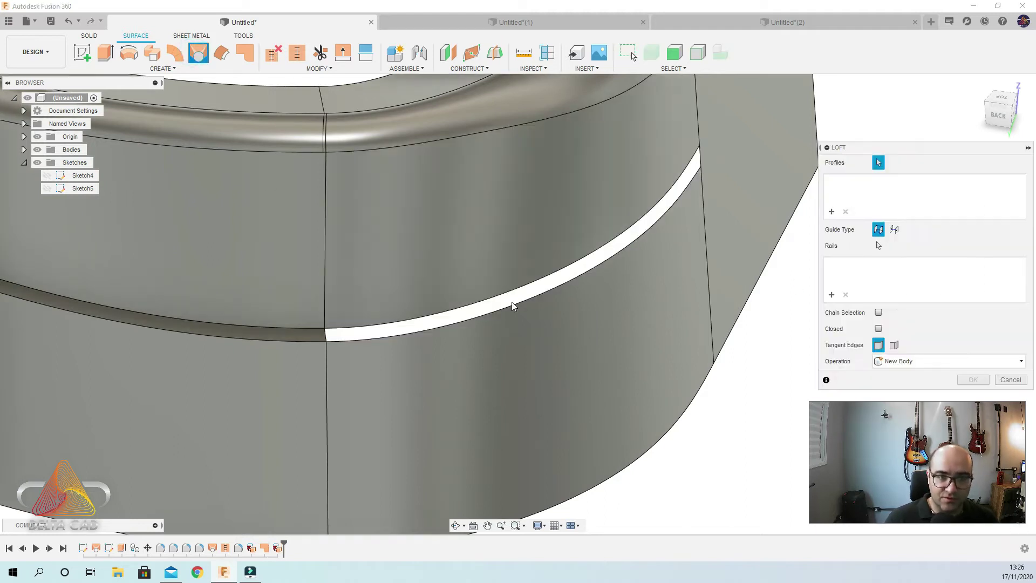
scroll(512, 301, "up", 2)
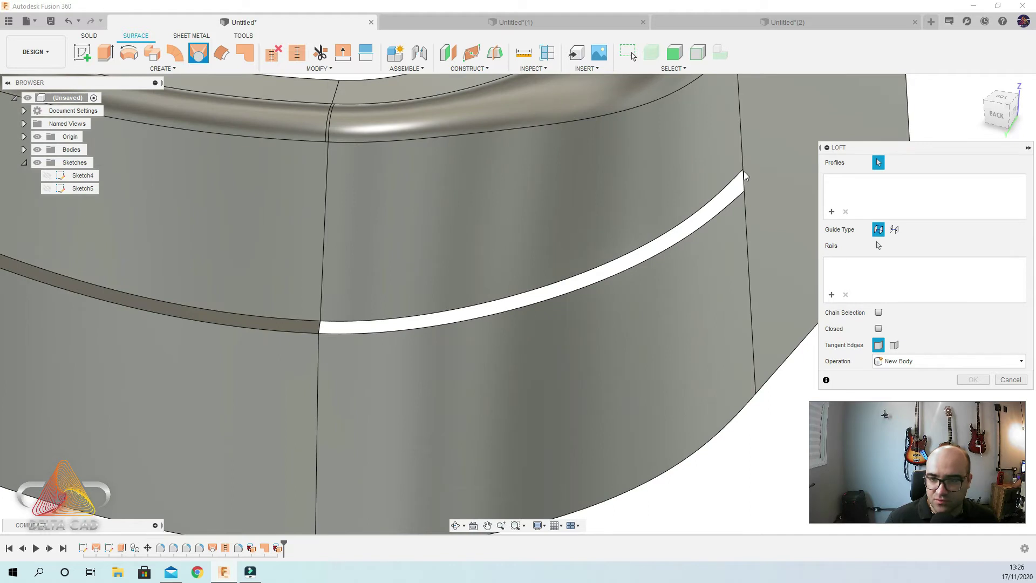
left_click(638, 251)
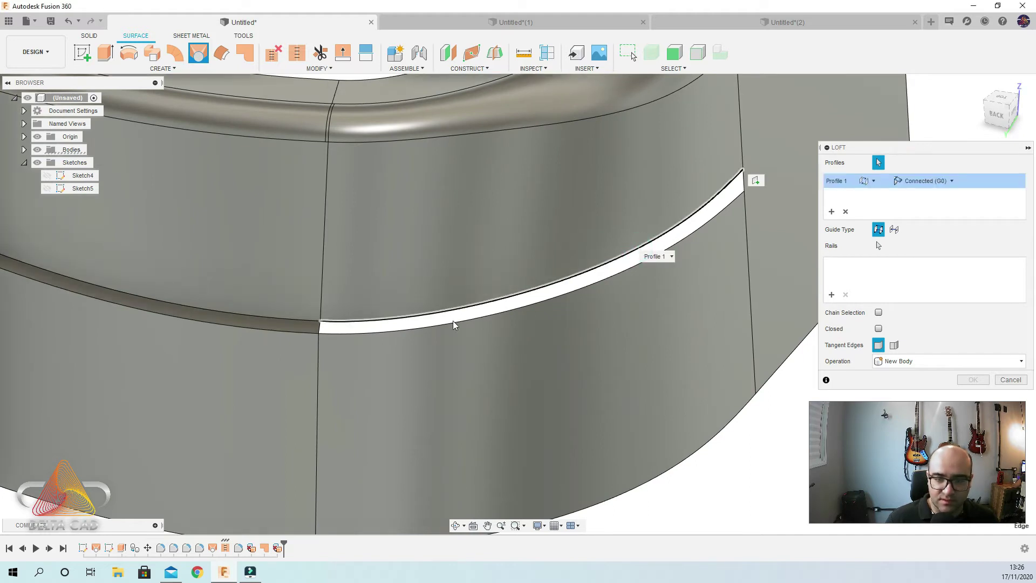
key("Escape")
Step: Inspect the opening's upper and lower long edges, first individually and then together as a pair
left_click(500, 302)
left_click(507, 301)
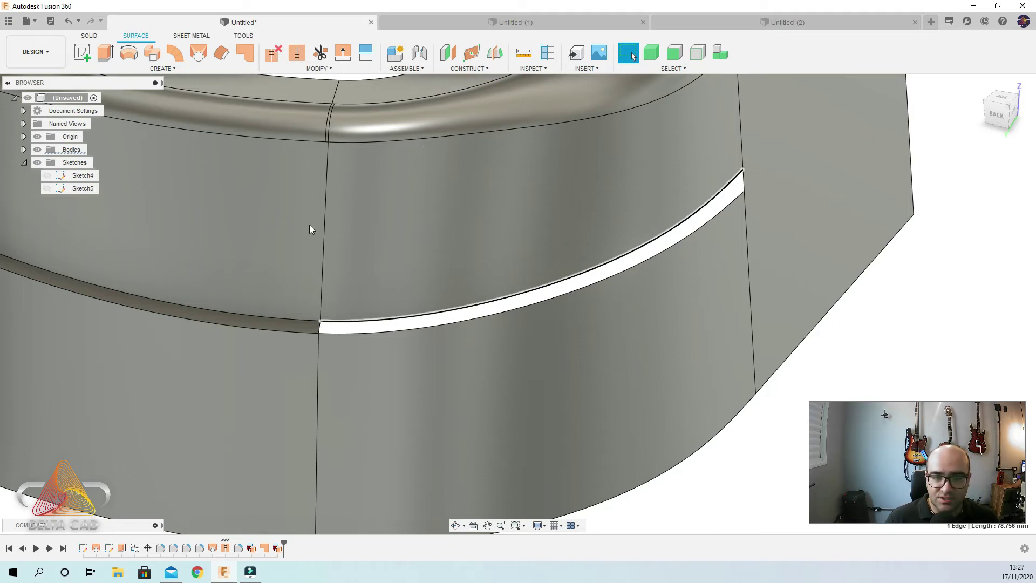
left_click(409, 331)
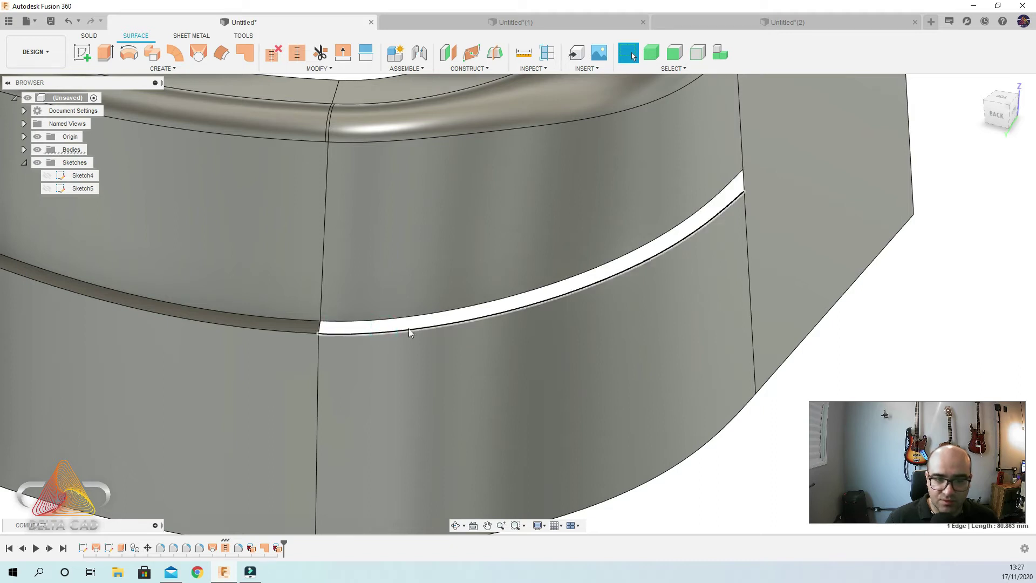
left_click(454, 316, "ctrl")
middle_click_drag(455, 319, 455, 339, "shift")
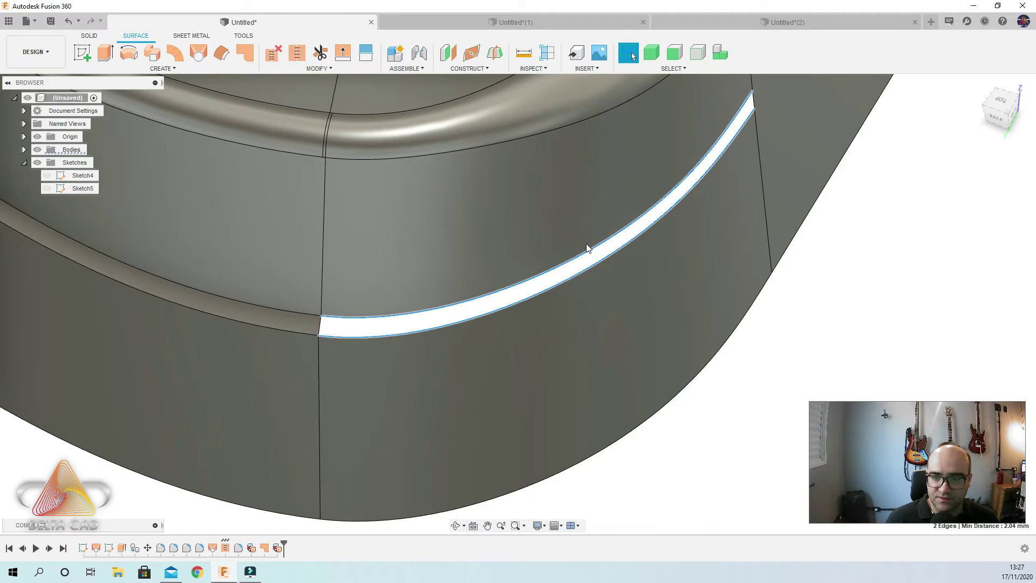
key("Escape")
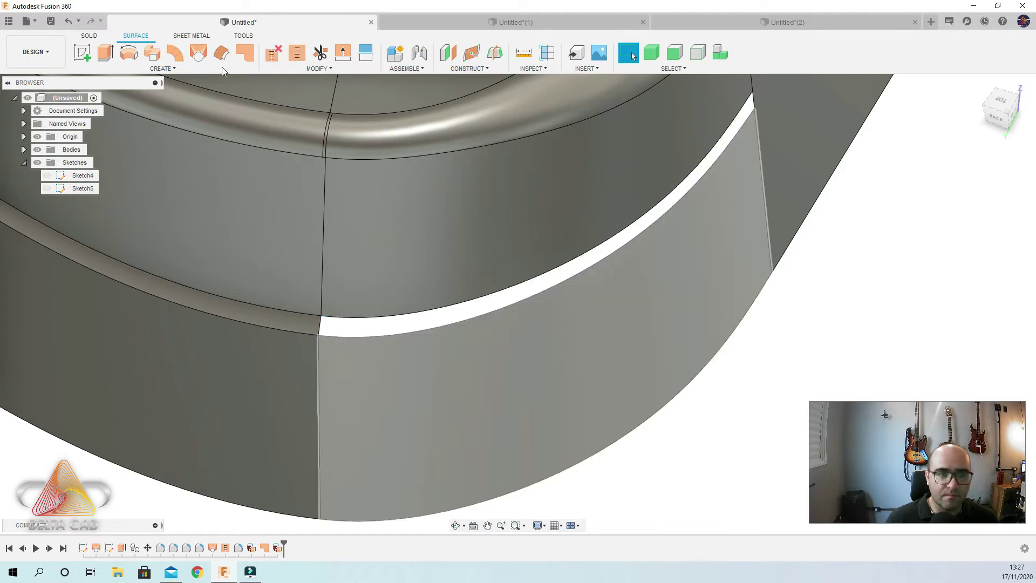
Step: Set up a surface loft between the upper and lower long edges of the strip opening with Connected (G0) profiles
left_click(199, 53)
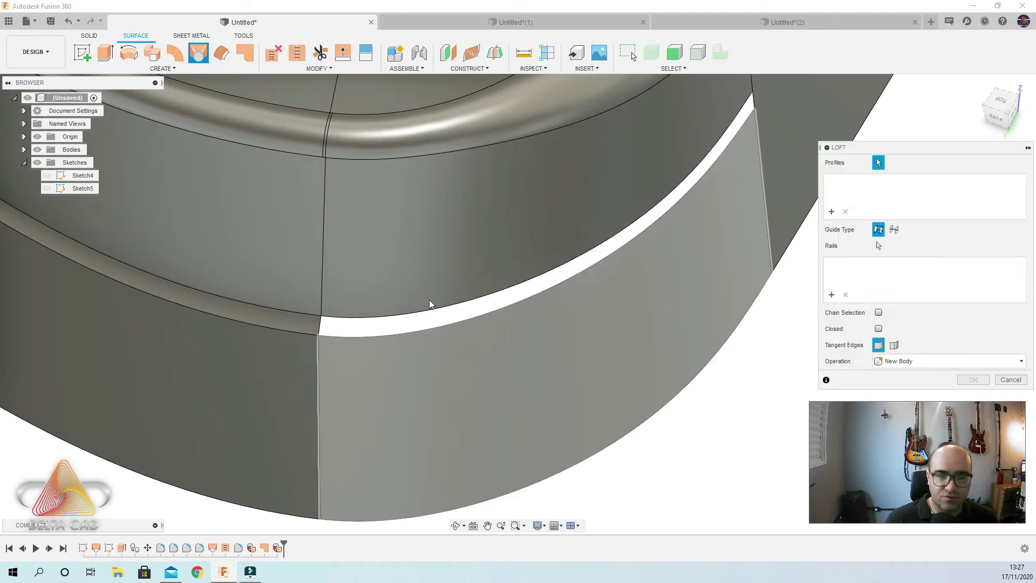
left_click(463, 303)
left_click(461, 322)
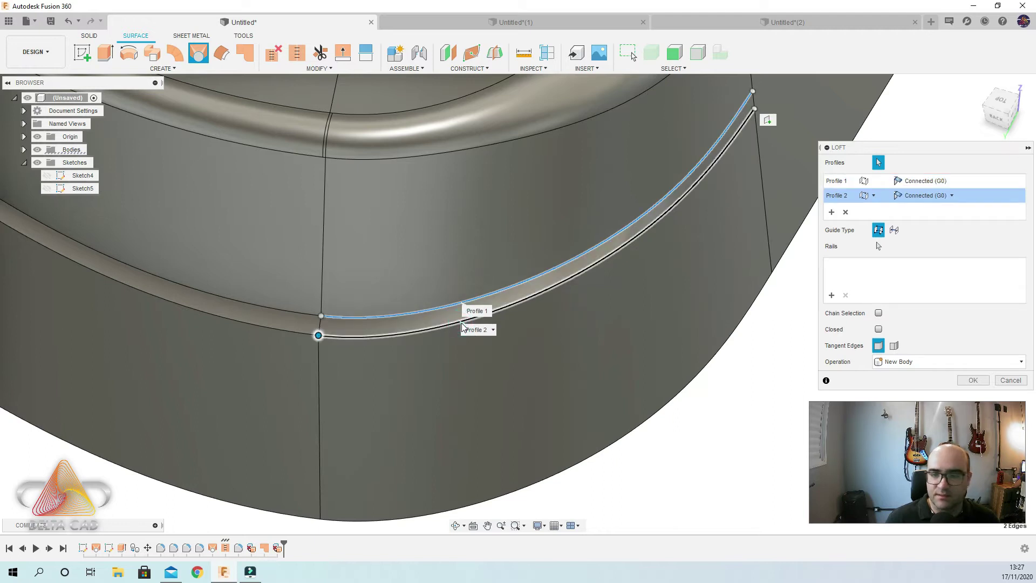
Step: Add the short end edge at the curved step strip as the loft's first rail with Tangent (G1) continuity
scroll(461, 322, "up", 5)
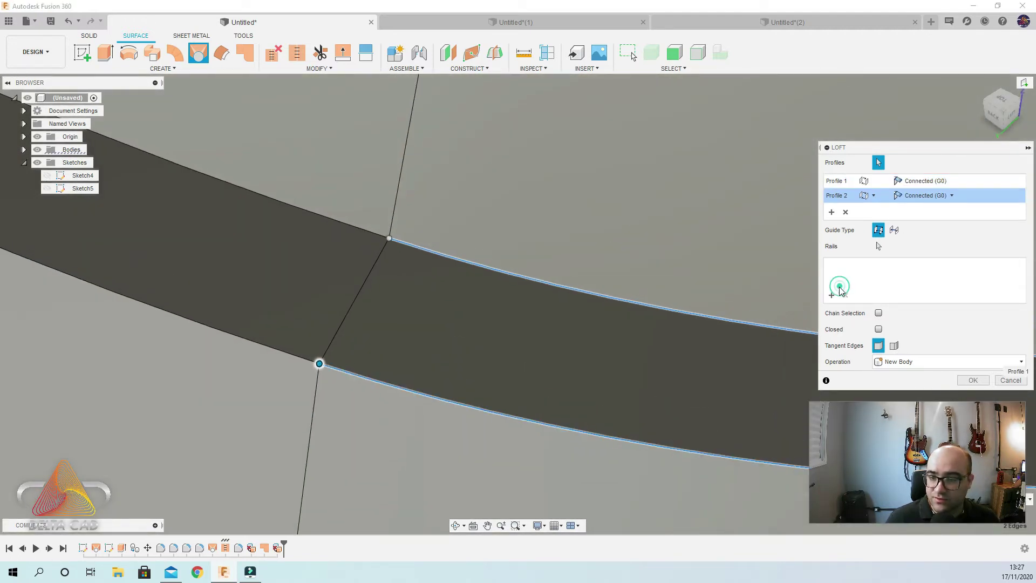
left_click(878, 246)
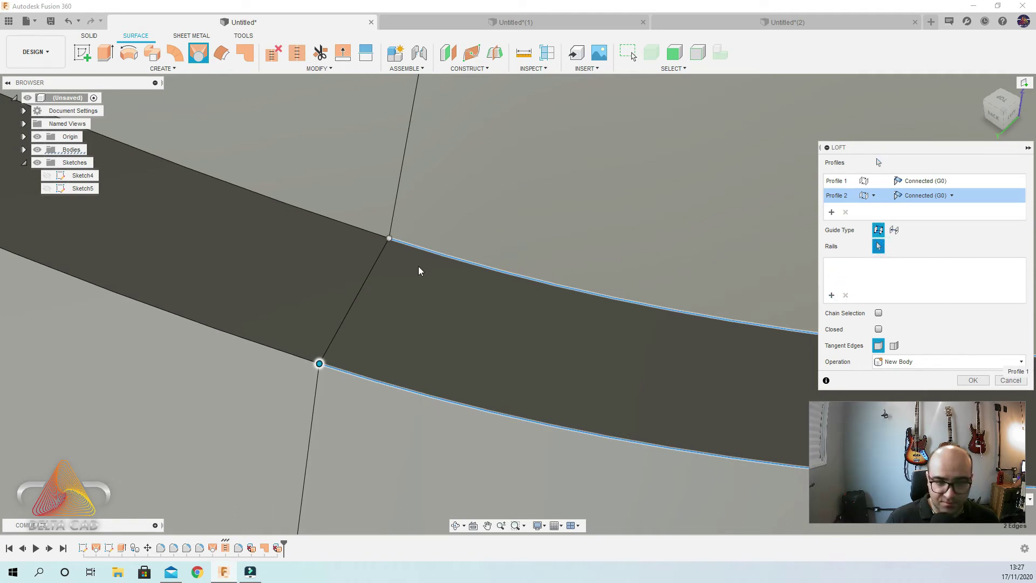
left_click(383, 253)
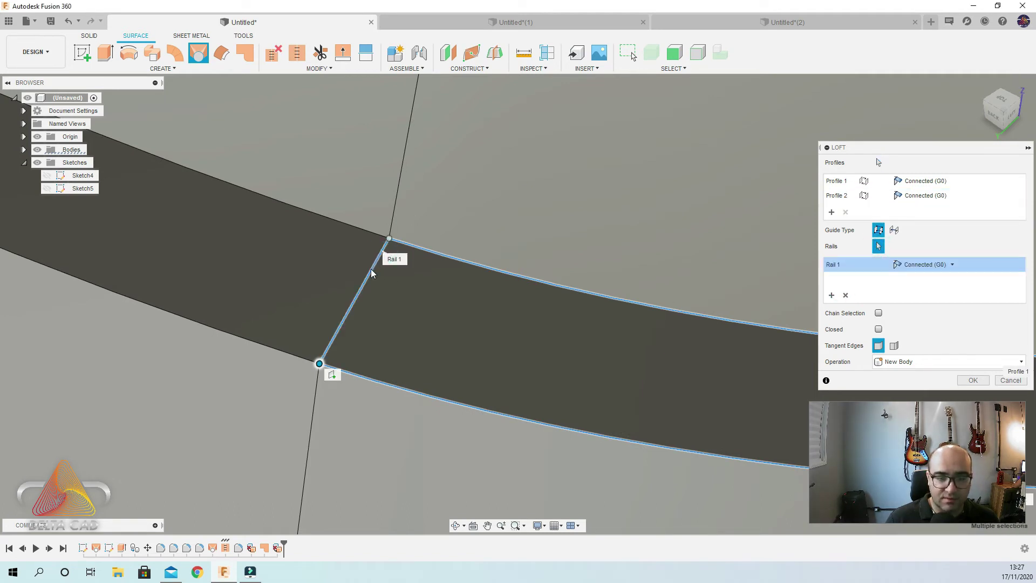
left_click(952, 264)
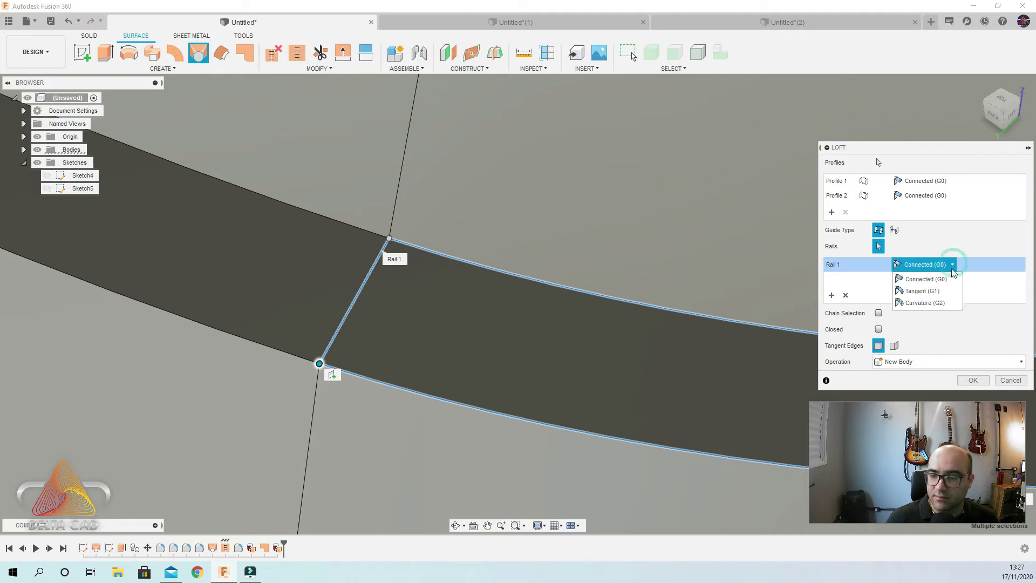
left_click(934, 291)
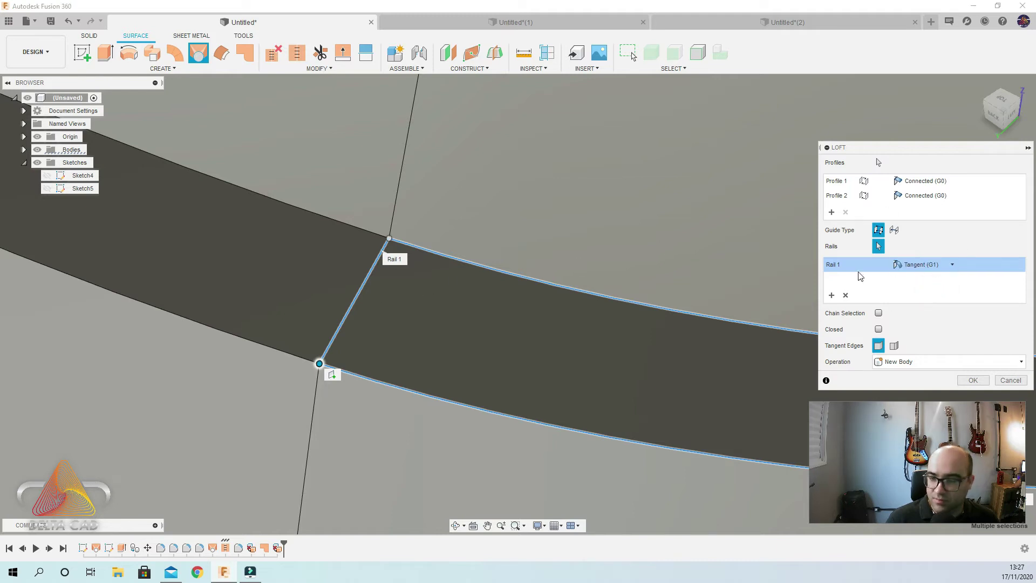
Step: Add the opposite short end edge as the second rail with Tangent (G1) continuity, and create the loft as a new body
middle_click_drag(208, 233, 603, 156, "shift")
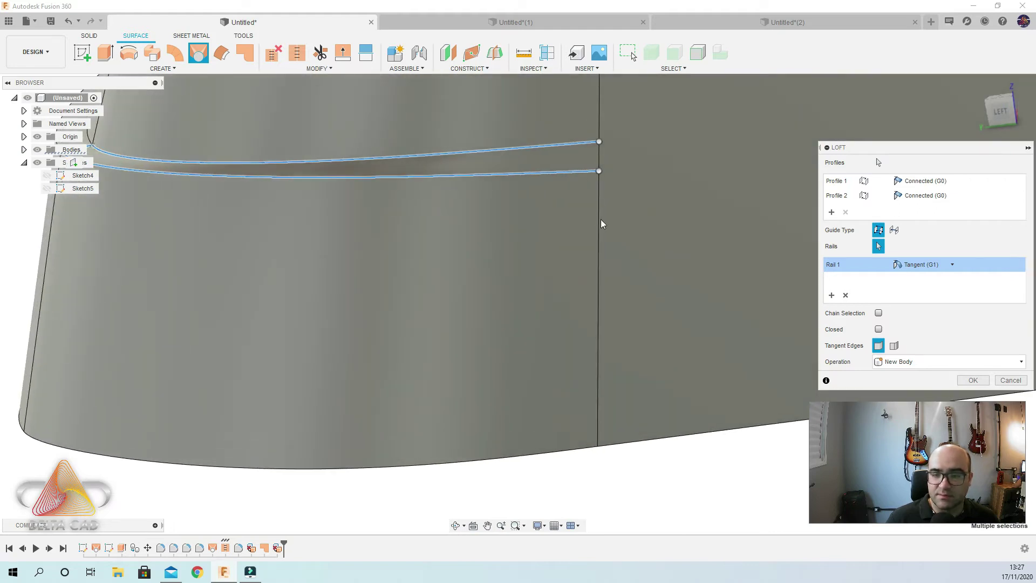
scroll(597, 215, "up", 2)
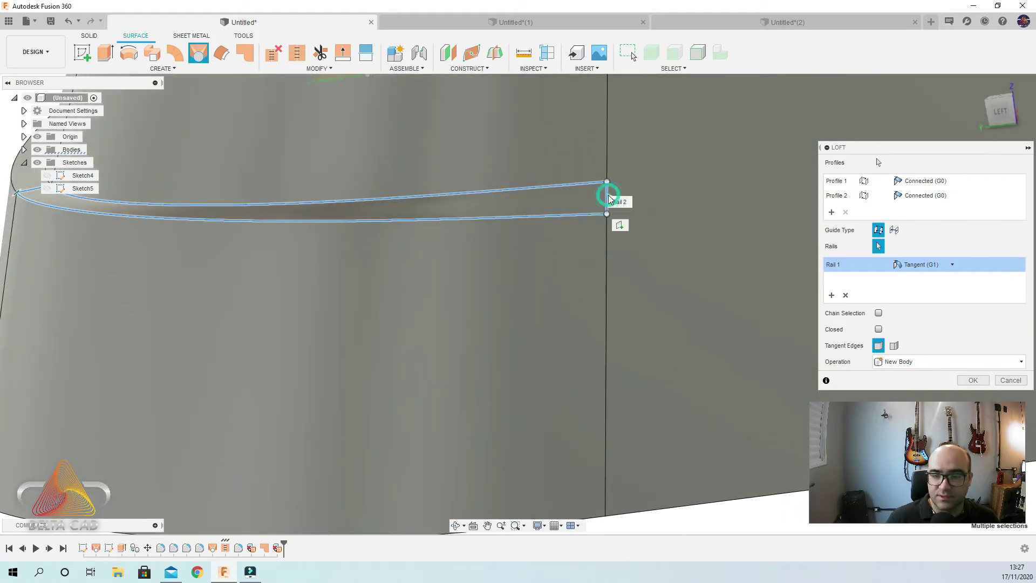
left_click(609, 198)
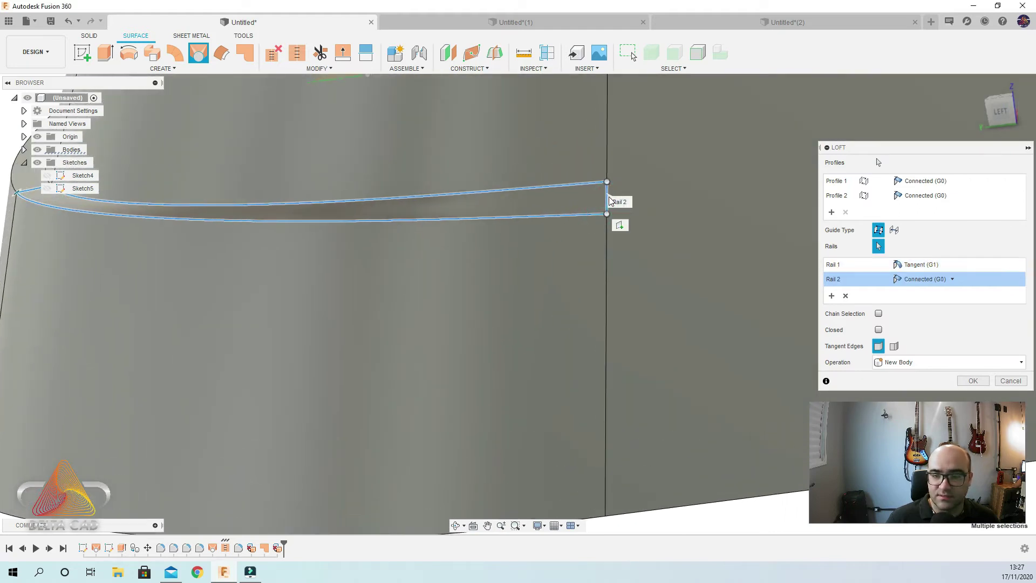
left_click(952, 279)
left_click(925, 292)
middle_click_drag(691, 157, 595, 227, "shift")
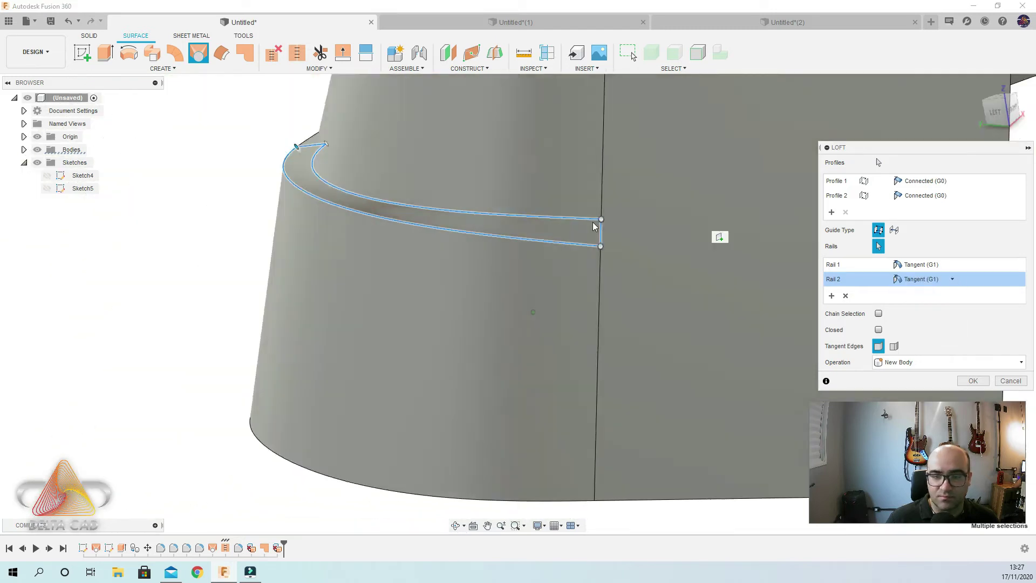
scroll(593, 226, "down", 2)
middle_click_drag(668, 238, 977, 390, "shift")
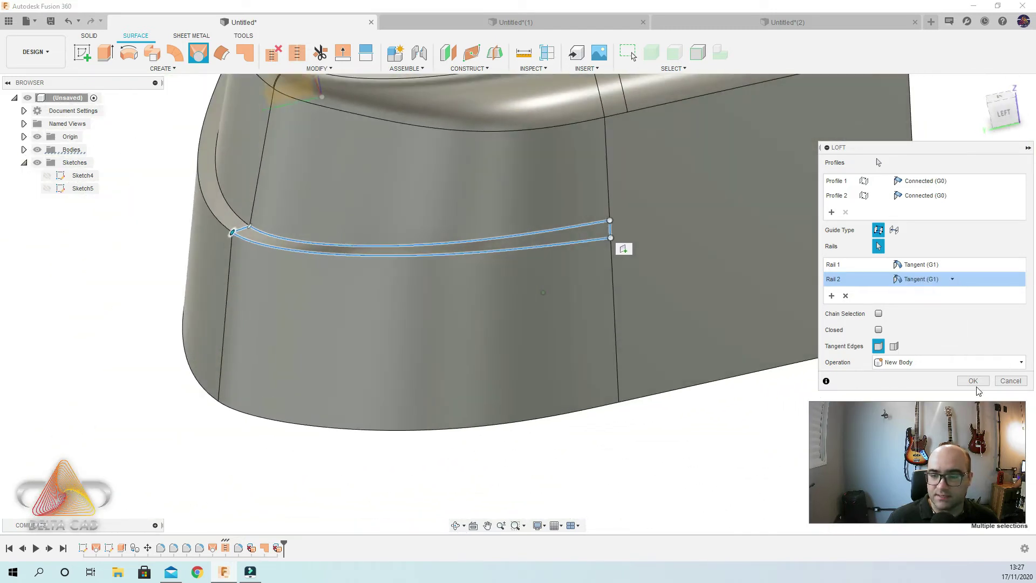
left_click(974, 384)
Step: Stitch the new lofted strip to the surrounding surface body with a 0.01 mm tolerance
scroll(583, 188, "up", 6)
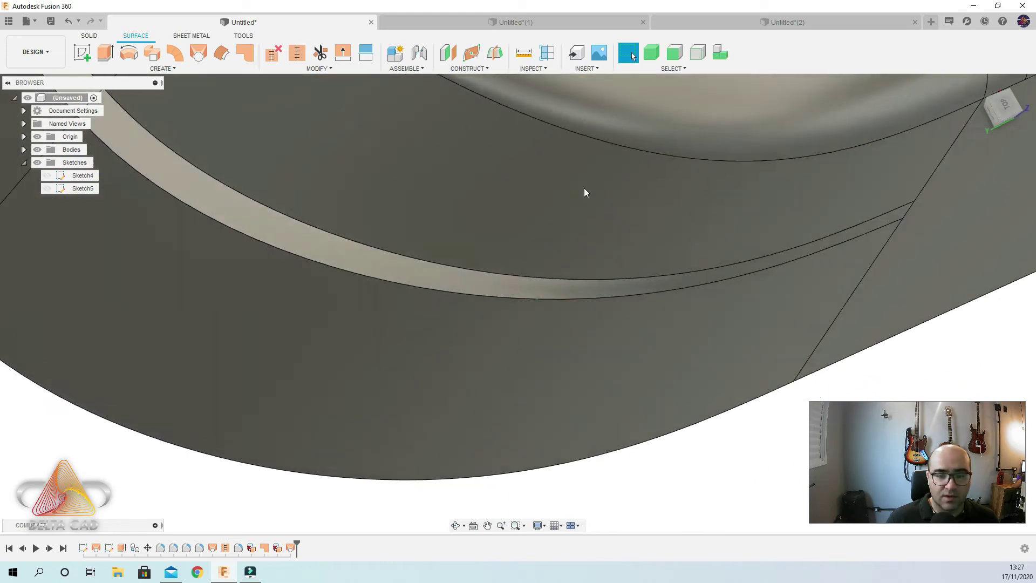
scroll(585, 192, "down", 3)
middle_click_drag(584, 193, 515, 123, "shift")
left_click(297, 52)
left_click(462, 287)
left_click(493, 387)
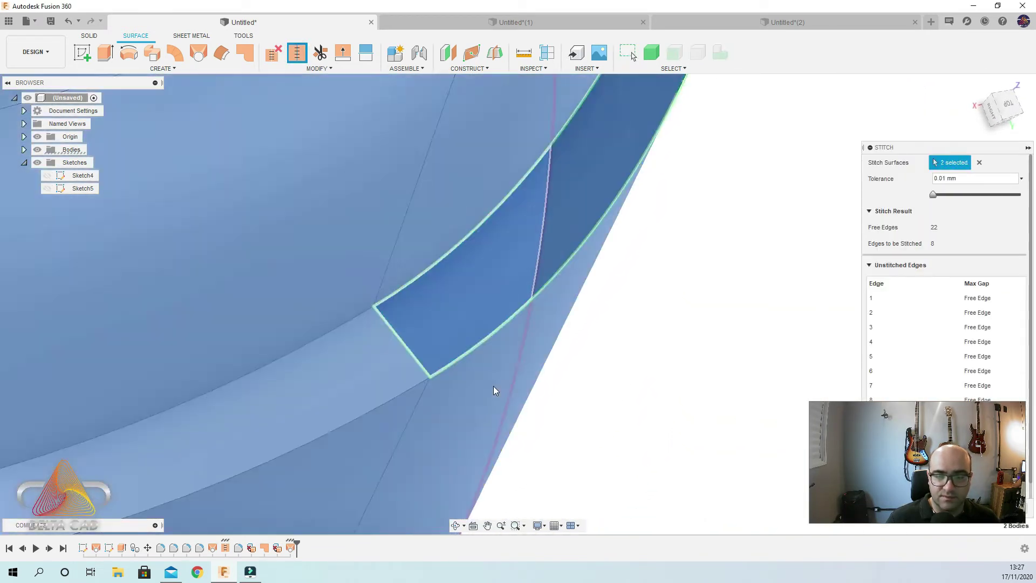
scroll(493, 386, "down", 2)
left_click(493, 386)
left_click(499, 331)
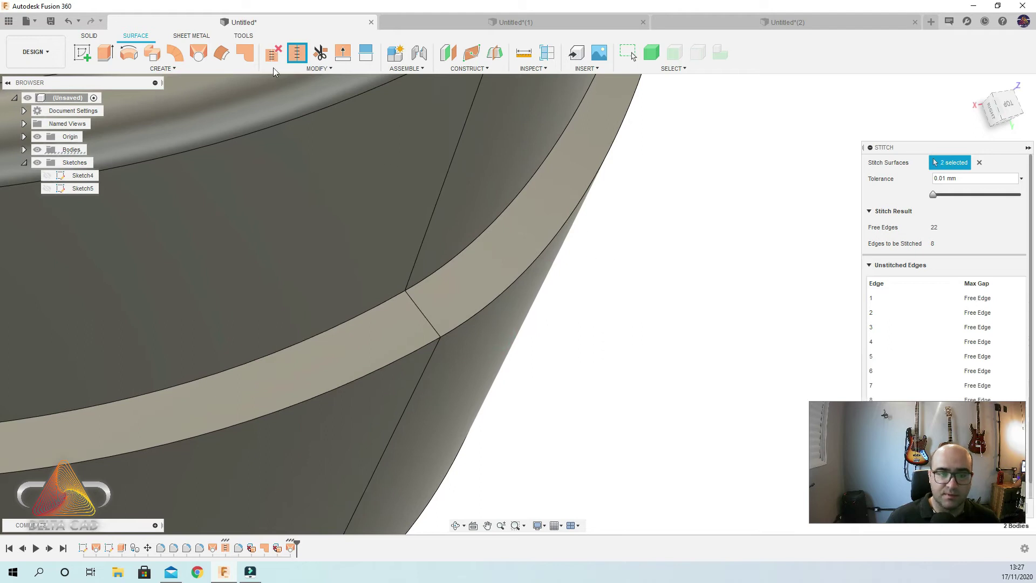
key("Return")
left_click(297, 52)
left_click(532, 250)
left_click(531, 249)
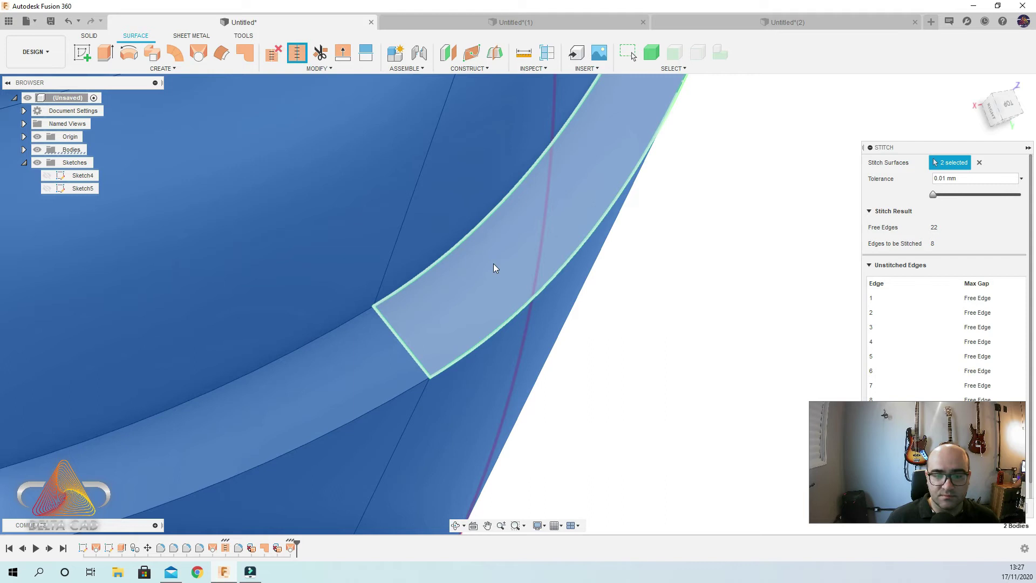
scroll(556, 250, "down", 5)
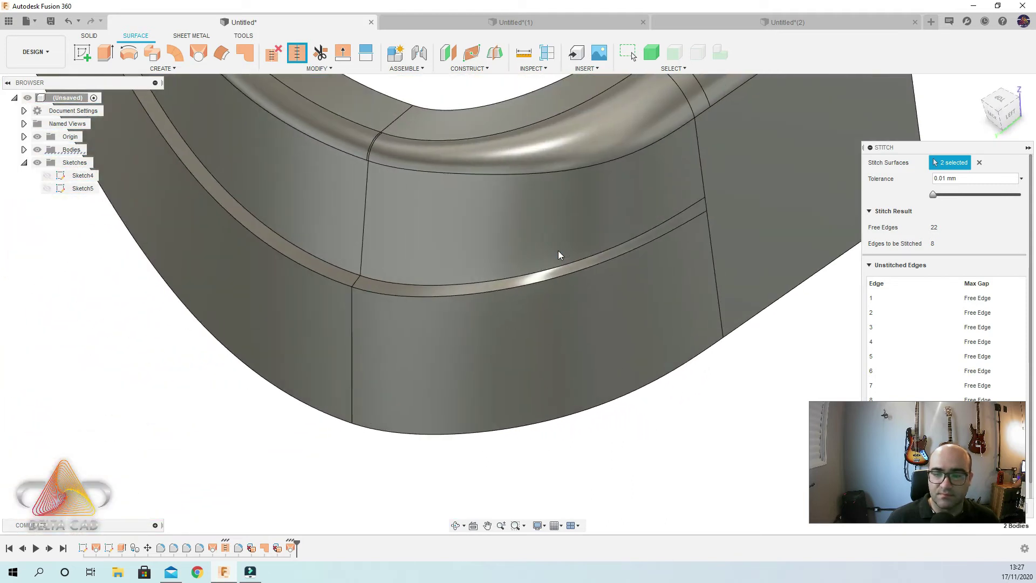
mouse_move(558, 250)
middle_mouse_down("shift")
mouse_move(557, 233)
mouse_move(560, 247)
middle_mouse_up("shift")
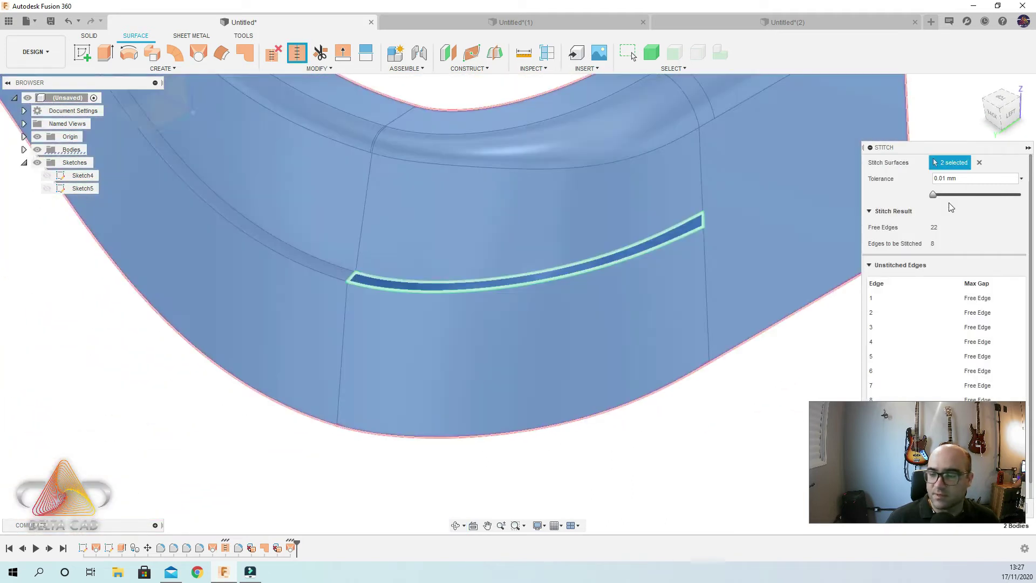
key("Return")
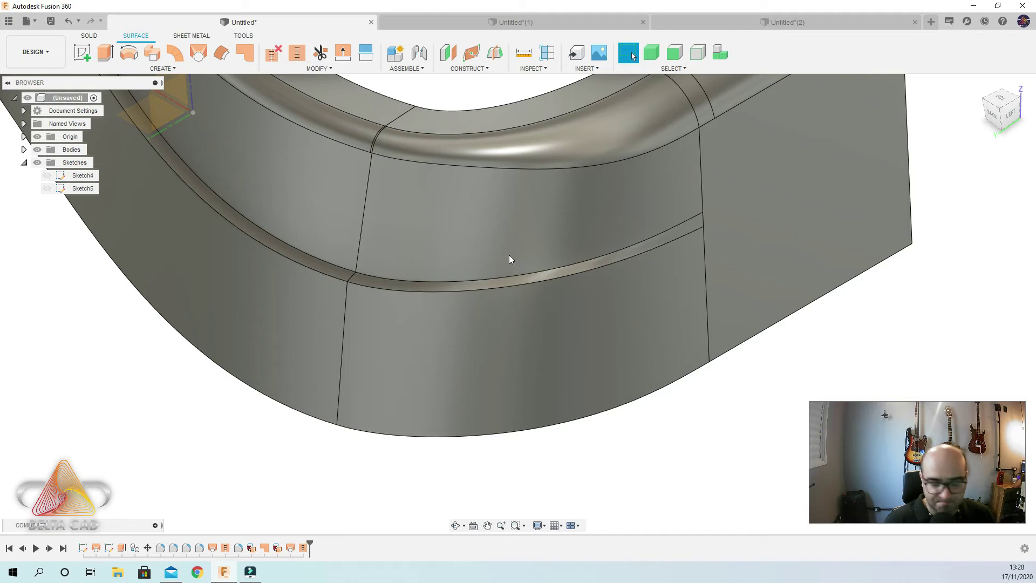
Step: Try a variable-radius fillet with a 5 mm end radius along the step strip's upper edge chain
key("f")
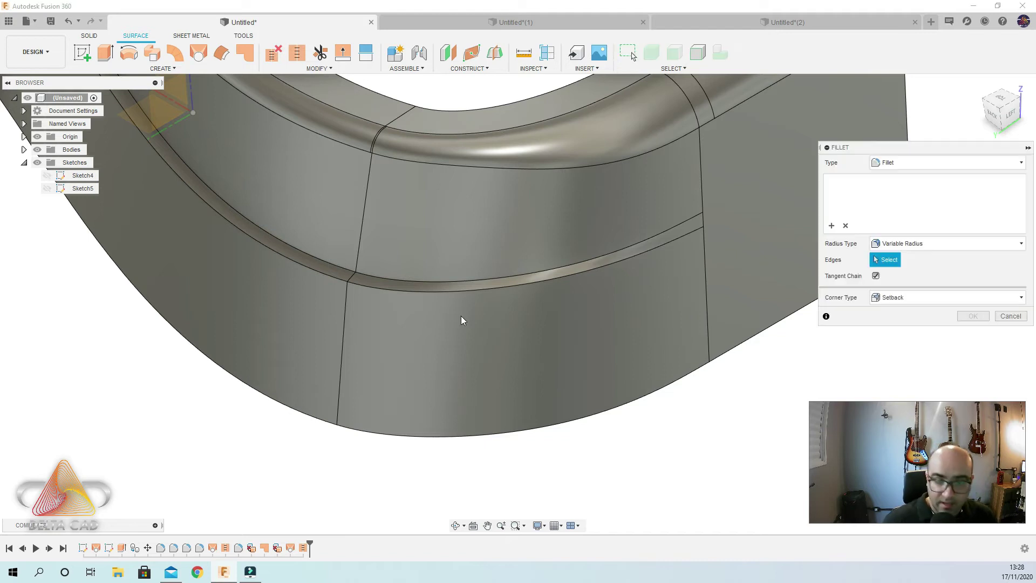
left_click(310, 253)
type("5")
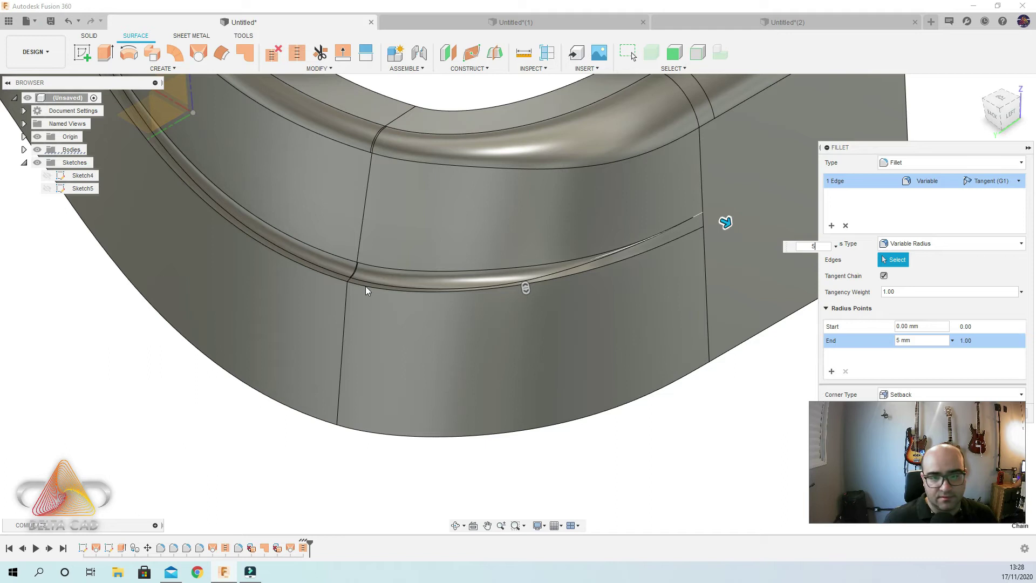
key("Return")
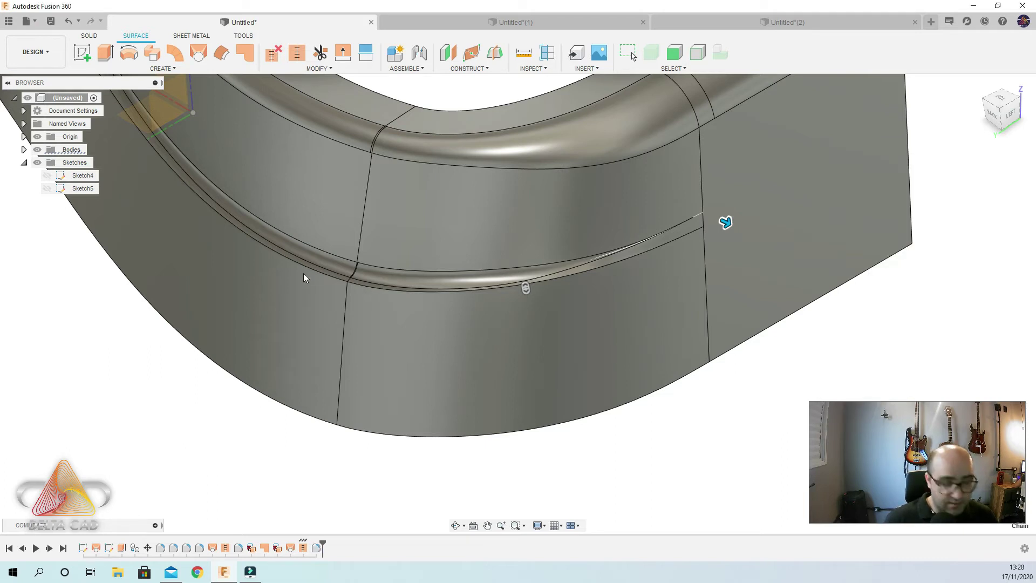
Step: Try a variable-radius fillet with a 5 mm end radius along the step strip's lower outer edge chain
key("f")
left_click(294, 262)
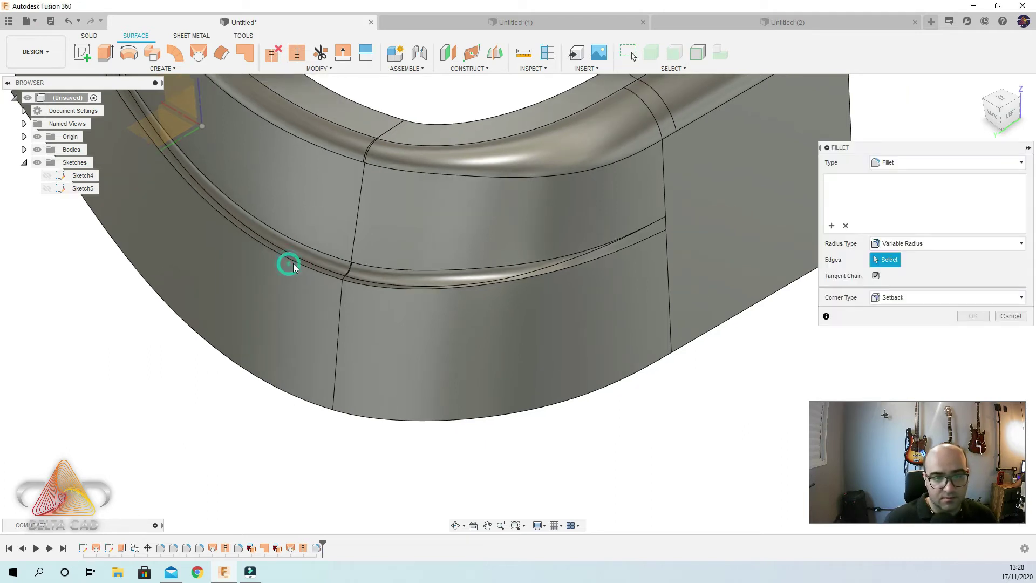
type("5")
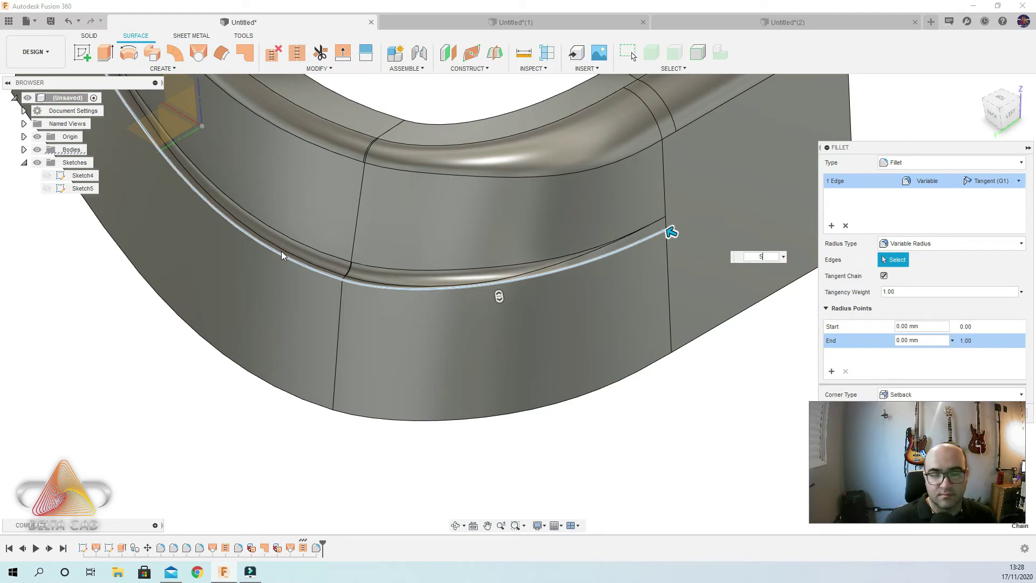
key("Return")
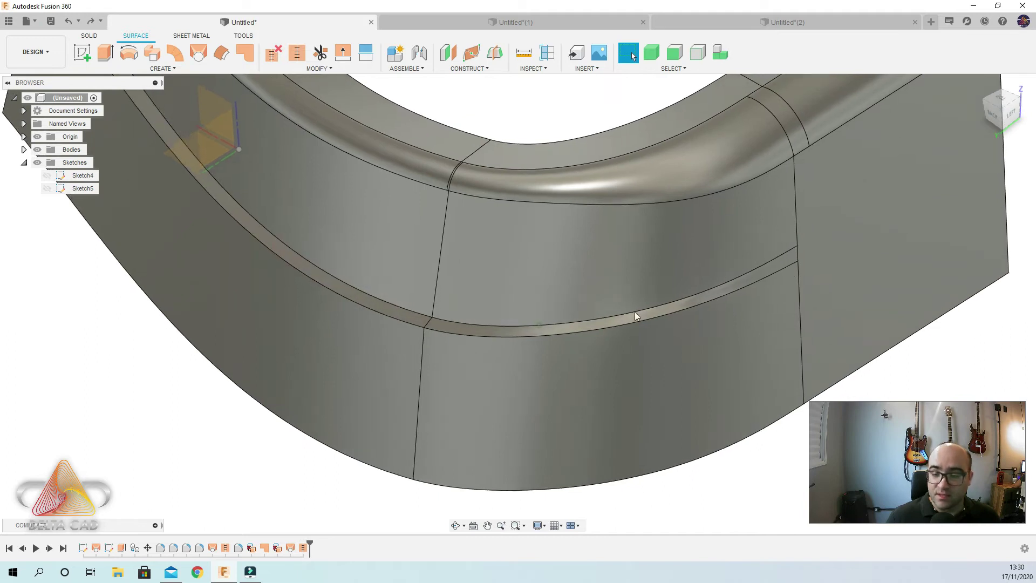
Step: Set up a Between Faces/Features rule fillet with the two wall faces above the step strip as the first face set
scroll(400, 355, "up", 2)
middle_click_drag(401, 355, 459, 359, "shift")
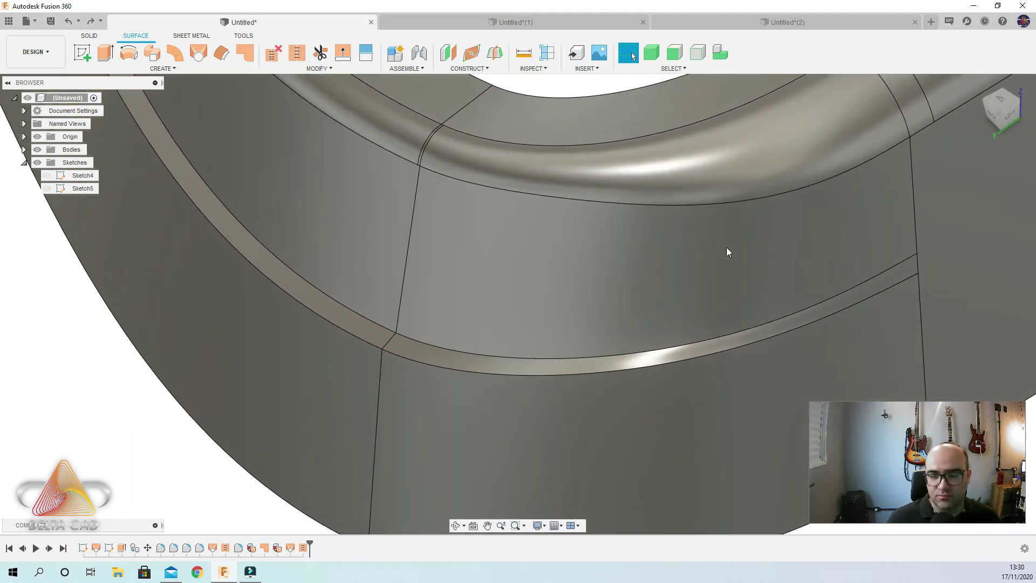
scroll(726, 247, "down", 3)
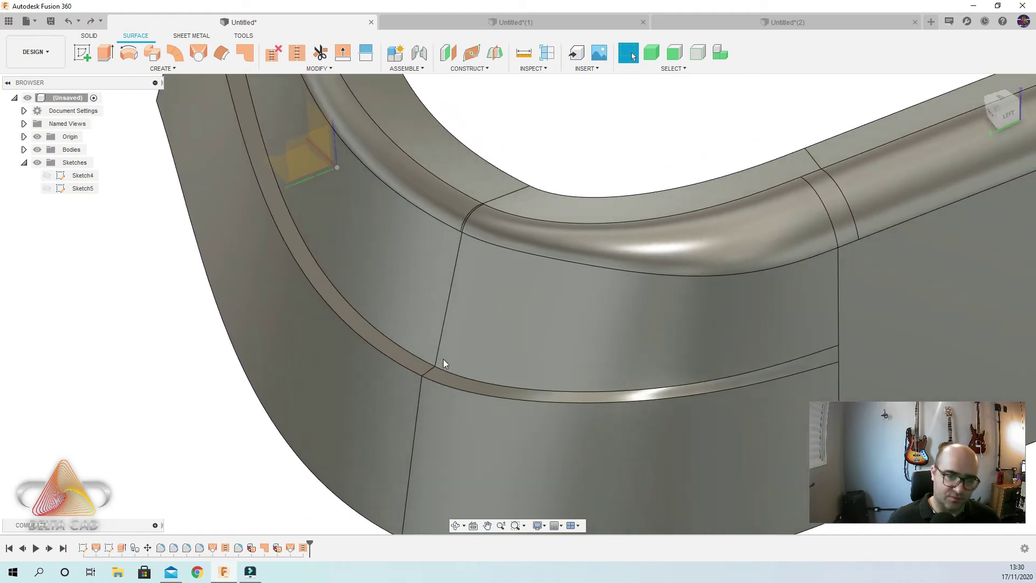
middle_click_drag(344, 321, 357, 232, "shift")
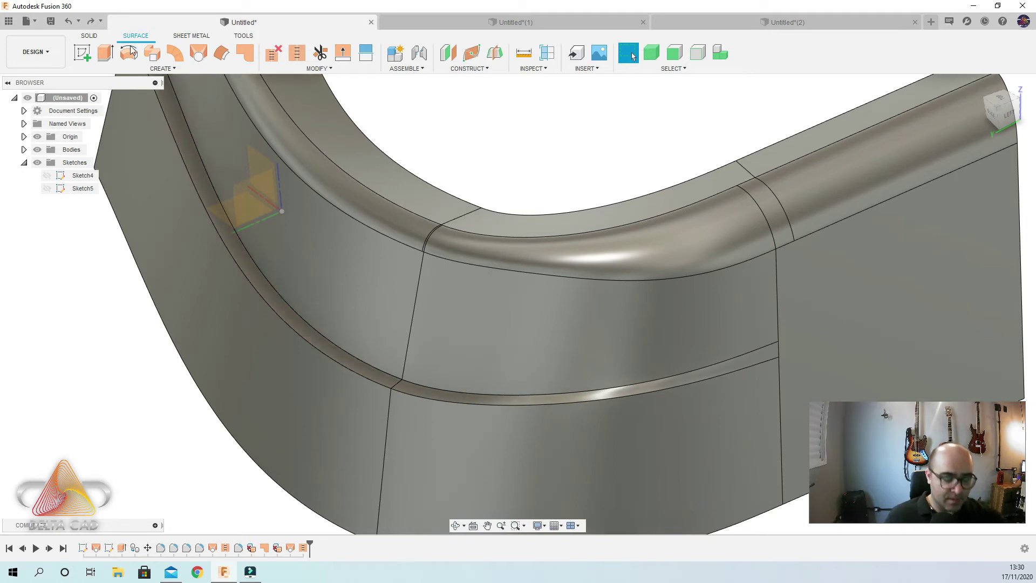
key("f")
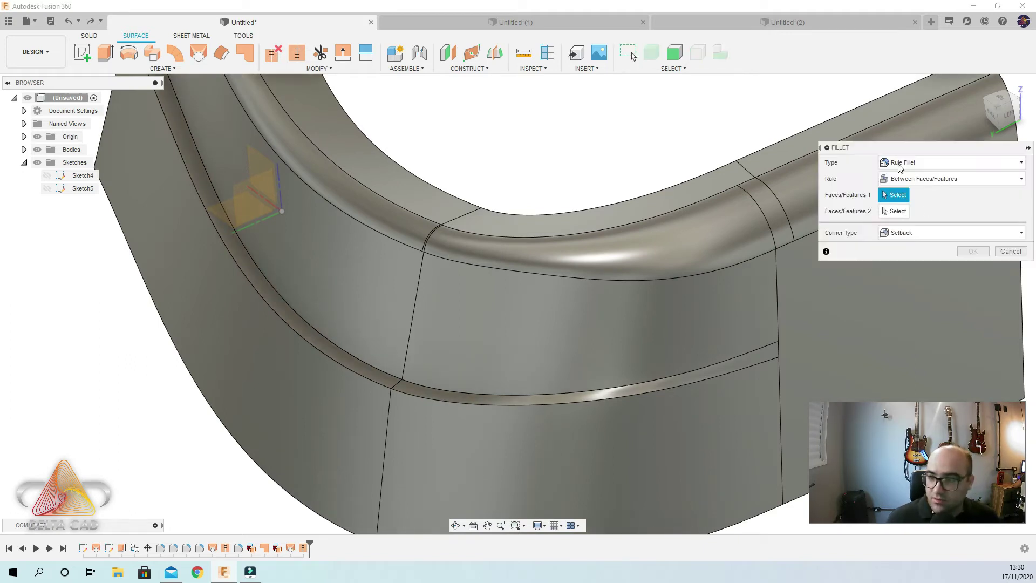
left_click(902, 165)
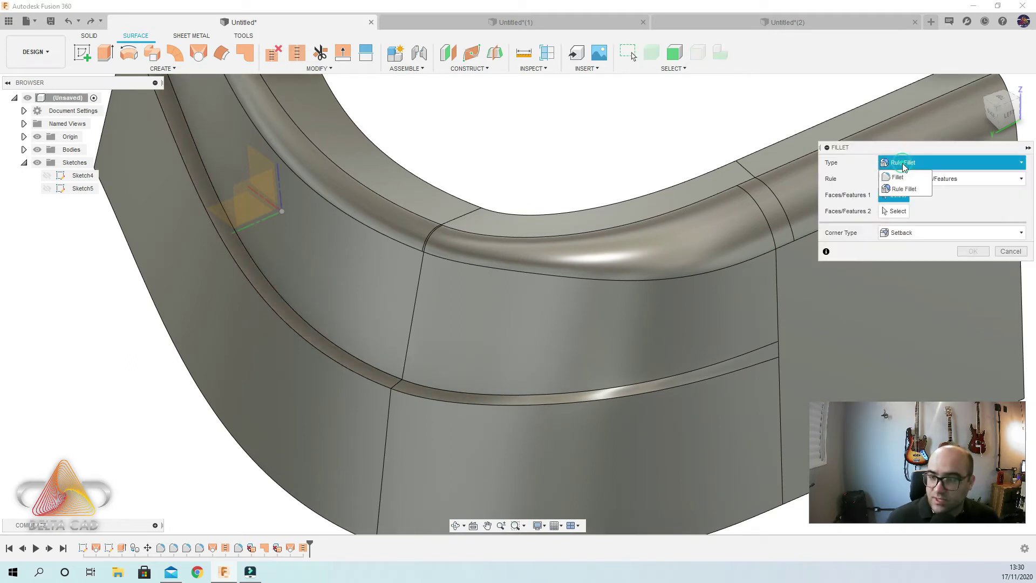
left_click(905, 189)
left_click(970, 180)
left_click(969, 182)
left_click(340, 306)
left_click(518, 317)
left_click(898, 211)
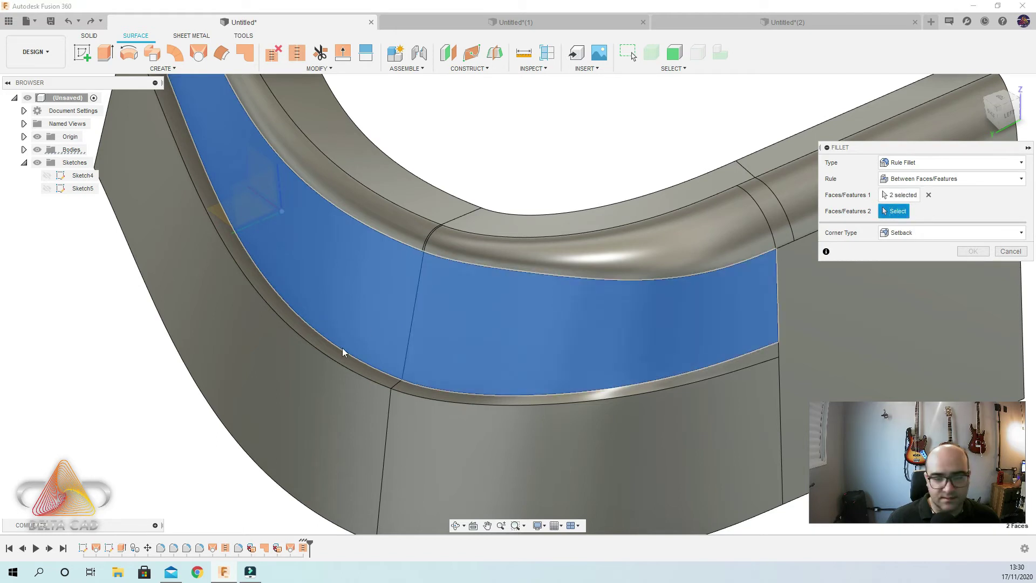
Step: Use the two step strip faces as the second face set and create the rule fillet with a 4 mm radius and Rounds and Fillets
left_click(327, 351)
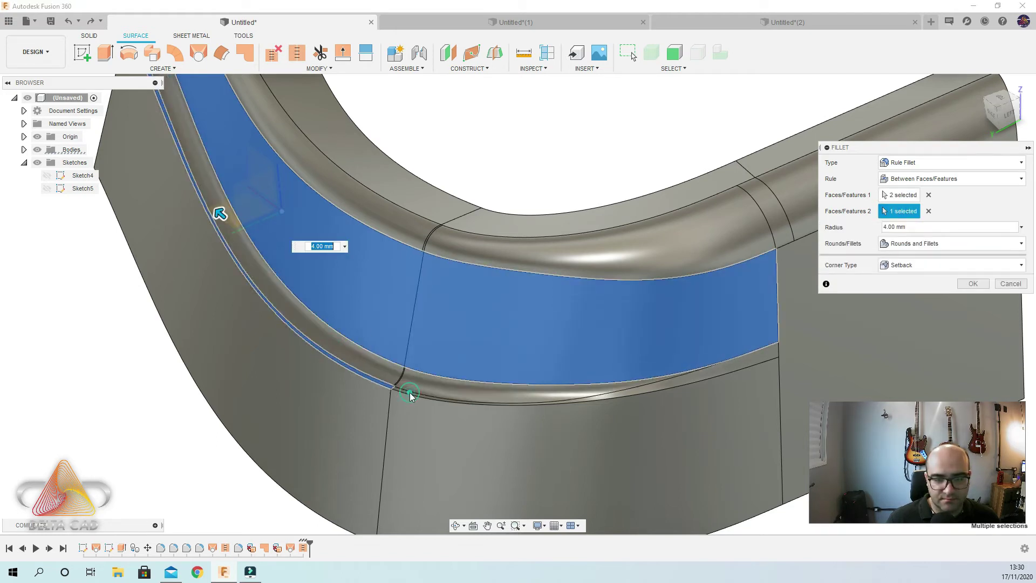
left_click(410, 394)
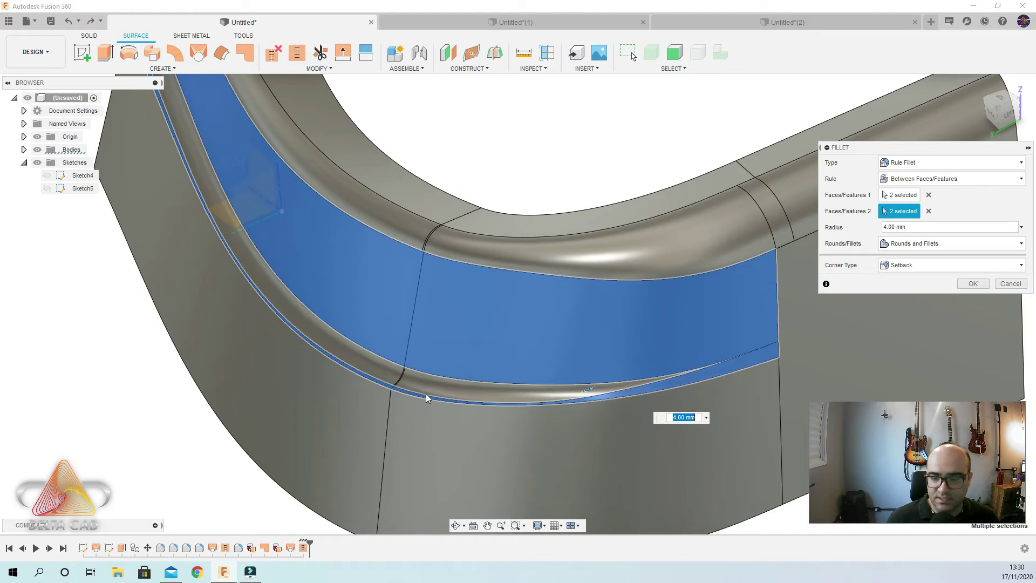
key("Return")
Step: Examine how the filleted step strip runs out toward the flat side face, from close up and from several angles
scroll(426, 398, "down", 3)
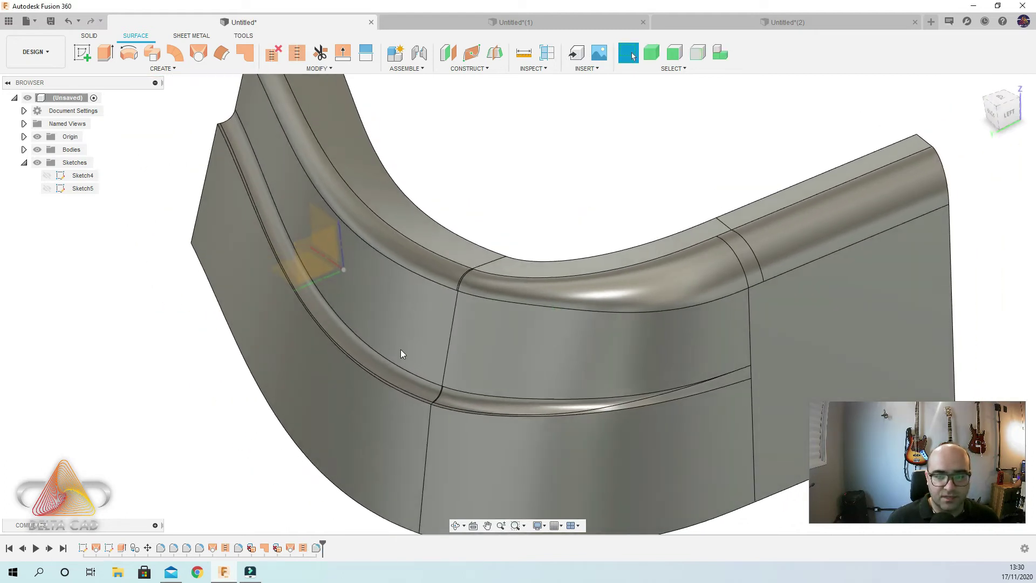
scroll(642, 369, "up", 2)
scroll(736, 309, "up", 3)
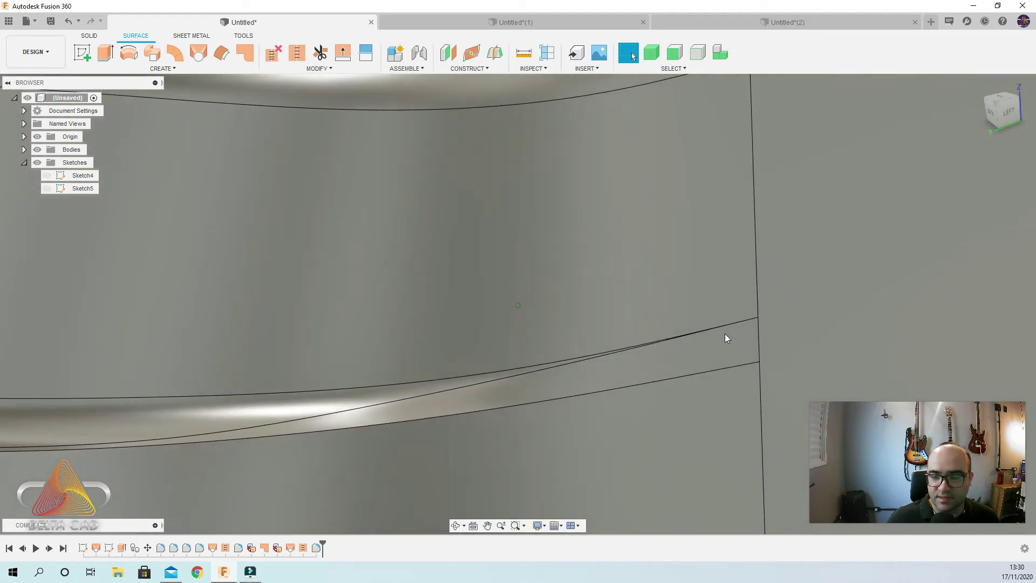
middle_click_drag(759, 338, 684, 245, "shift")
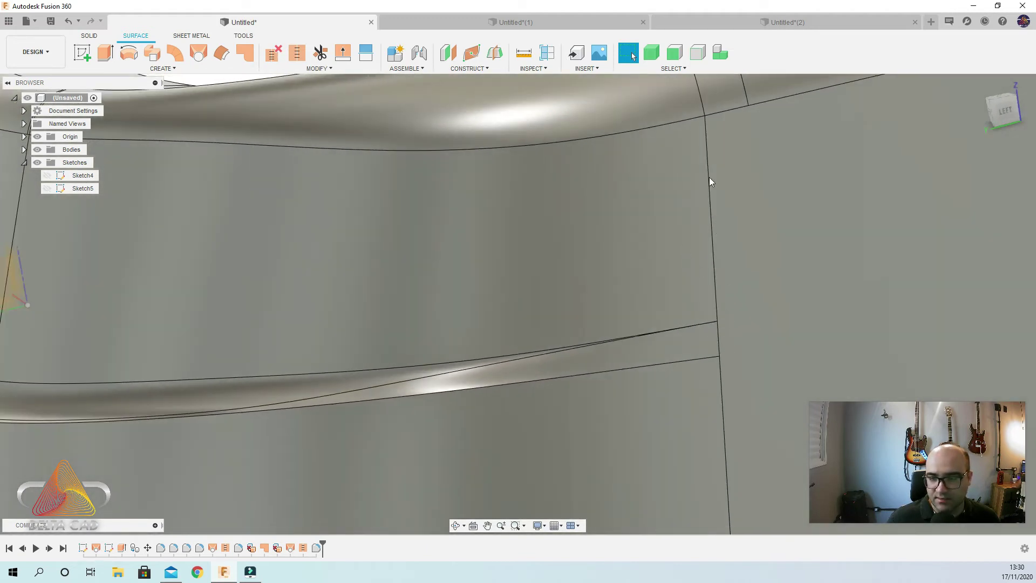
scroll(711, 356, "down", 6)
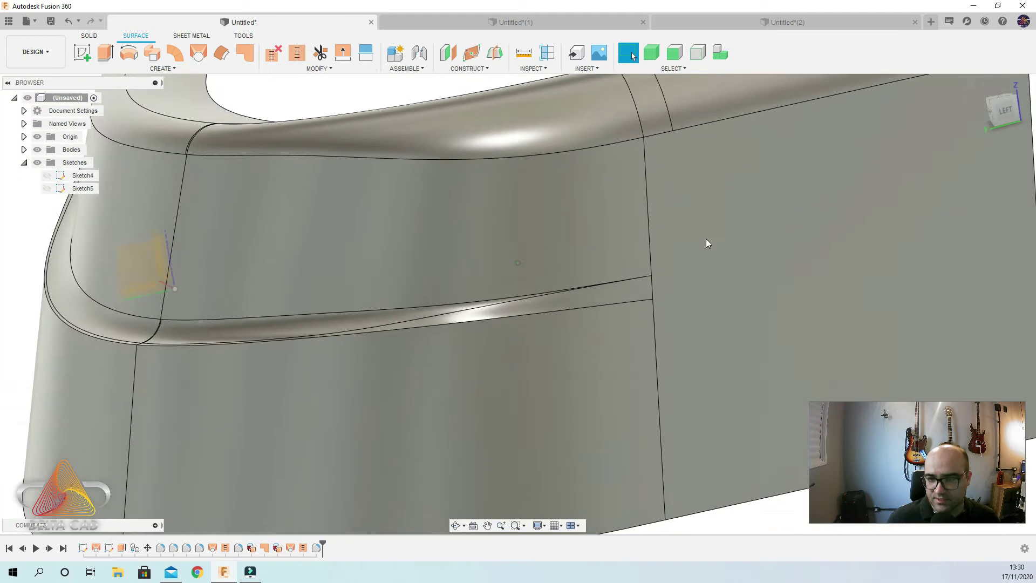
middle_click_drag(641, 435, 616, 237, "shift")
left_click(633, 236)
middle_click_drag(649, 272, 347, 296, "shift")
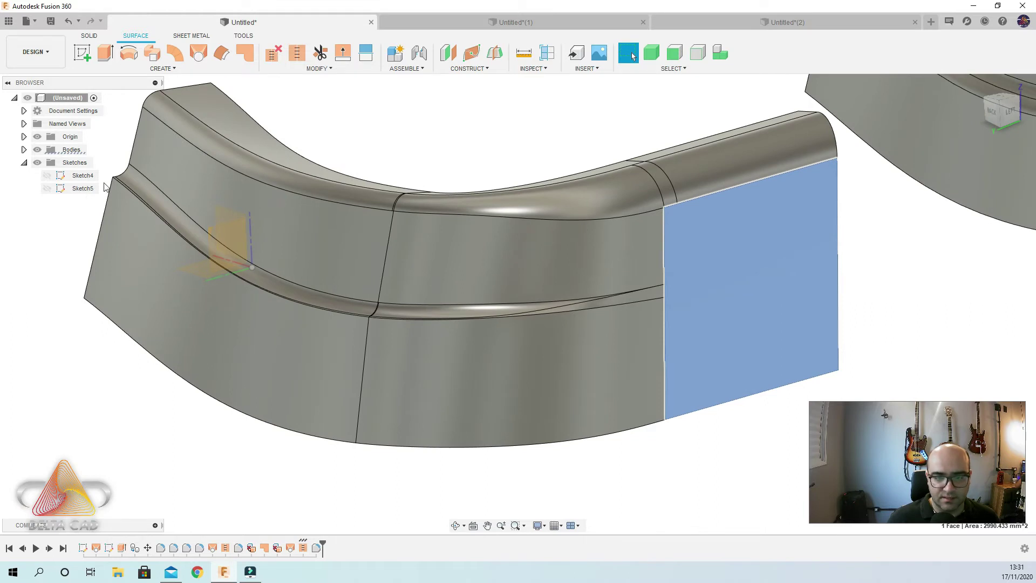
middle_click_drag(105, 187, 316, 274, "shift")
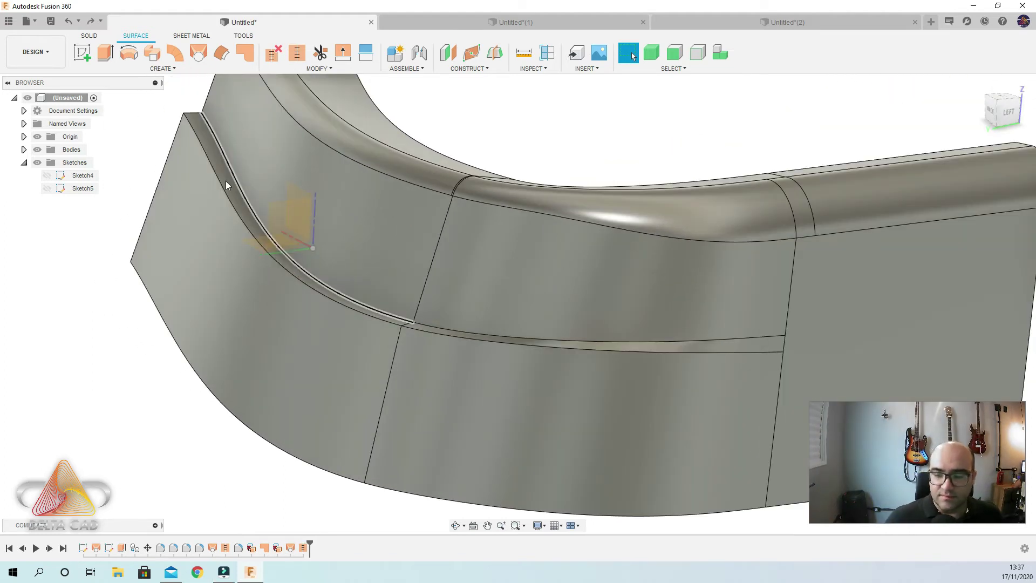
Step: Fillet the step strip's lower outer edge chain with a constant 3 mm radius
key("f")
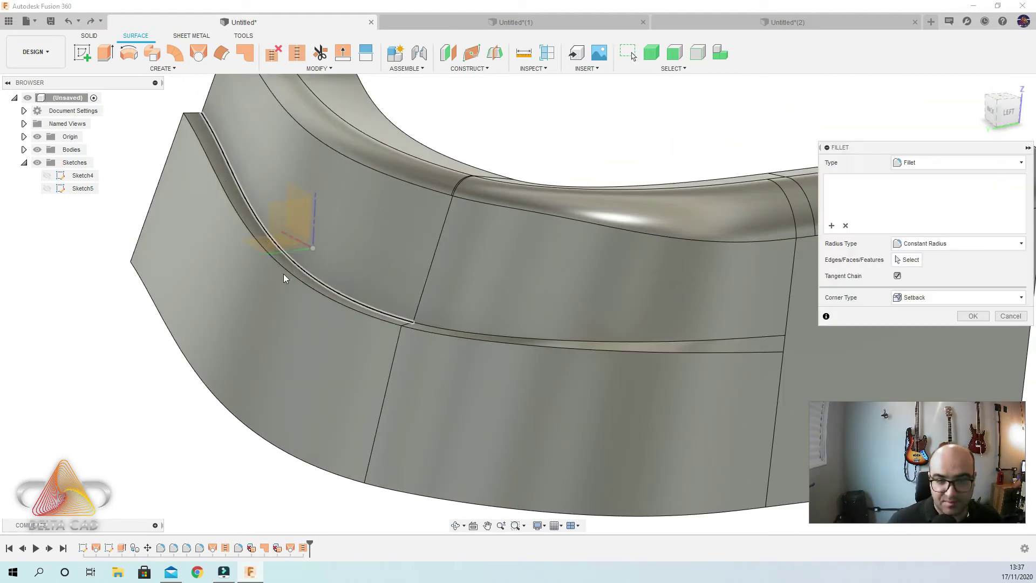
left_click(289, 274)
type("3")
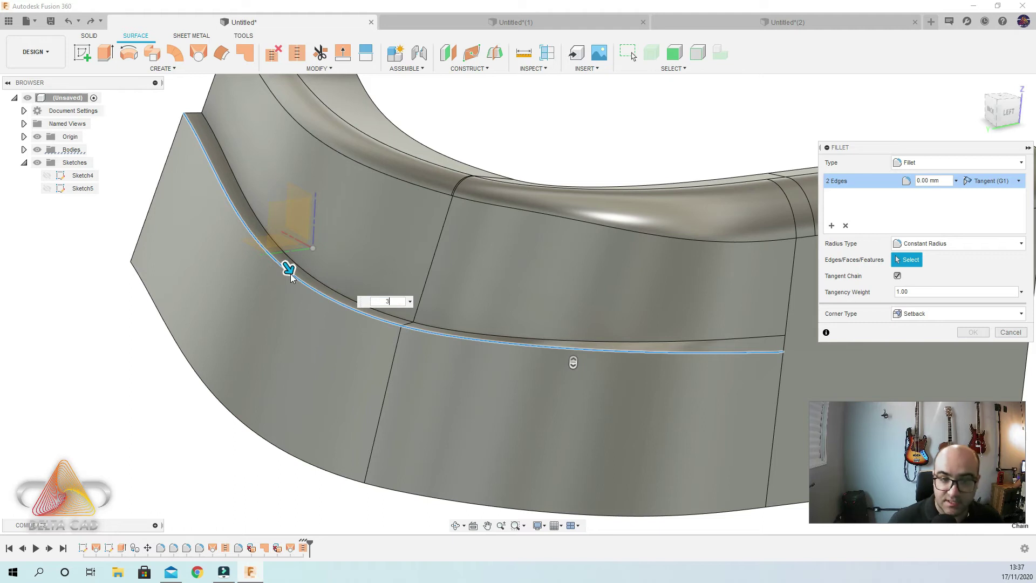
key("Return")
Step: Fillet the step strip's upper inner edge chain with a constant 2 mm radius
key("f")
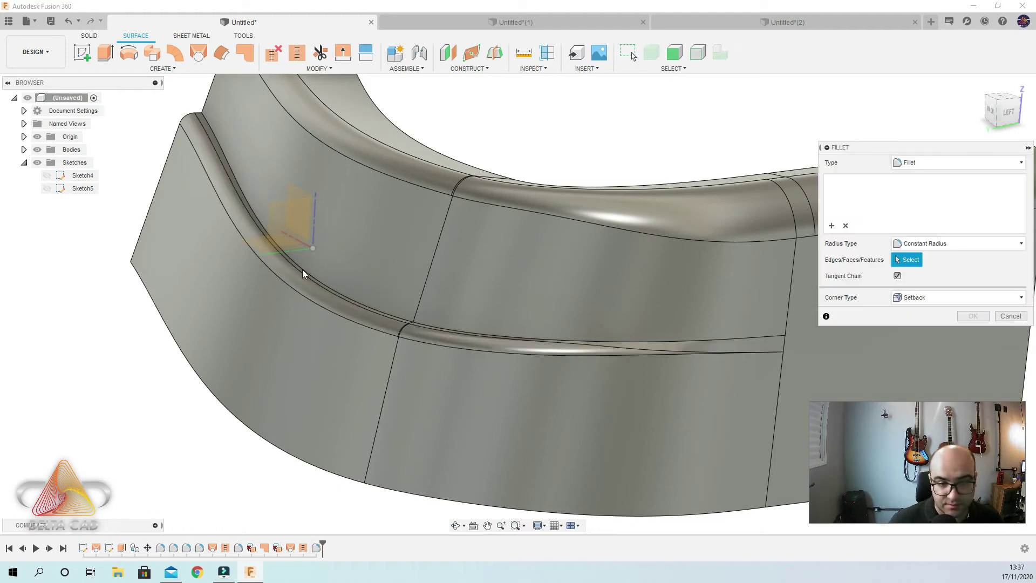
left_click(303, 269)
type("3")
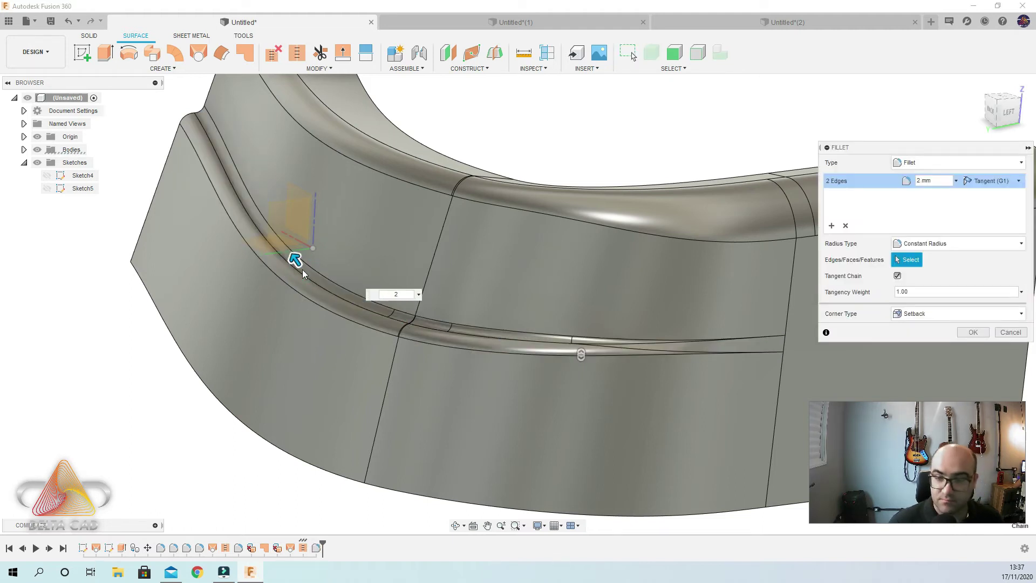
key("Return")
Step: Start a zebra analysis with vertical stripes and 20 repeats on the filleted bridge body
scroll(680, 150, "down", 2)
middle_click_drag(680, 151, 558, 159, "shift")
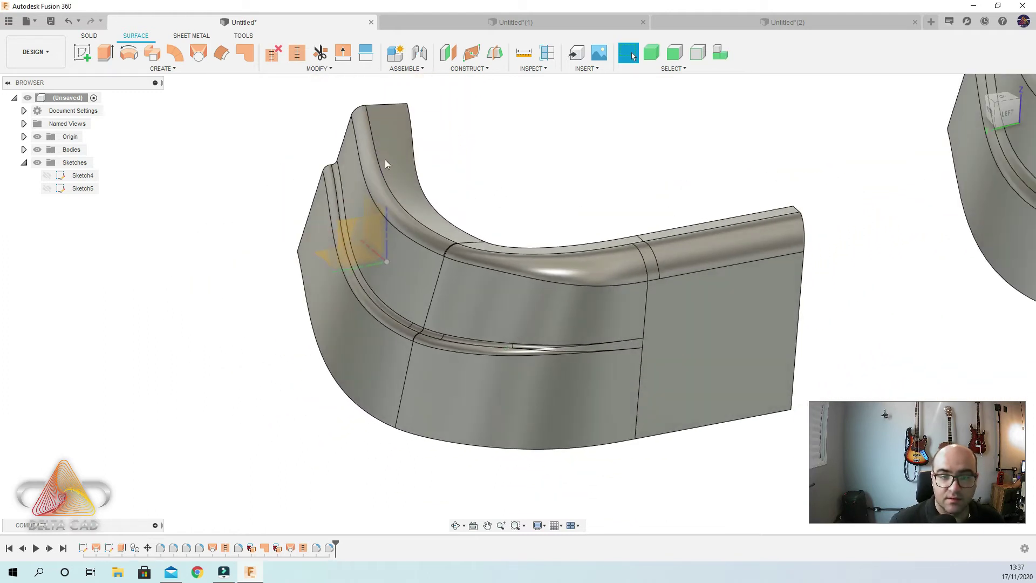
scroll(591, 199, "up", 2)
middle_click_drag(591, 199, 568, 67, "shift")
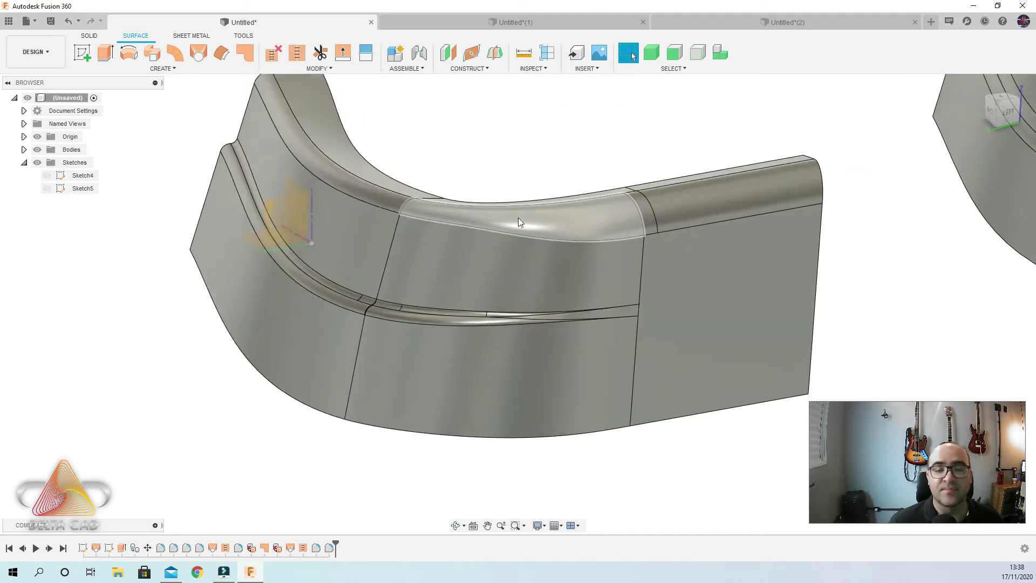
middle_click_drag(520, 222, 504, 118, "shift")
left_click(532, 68)
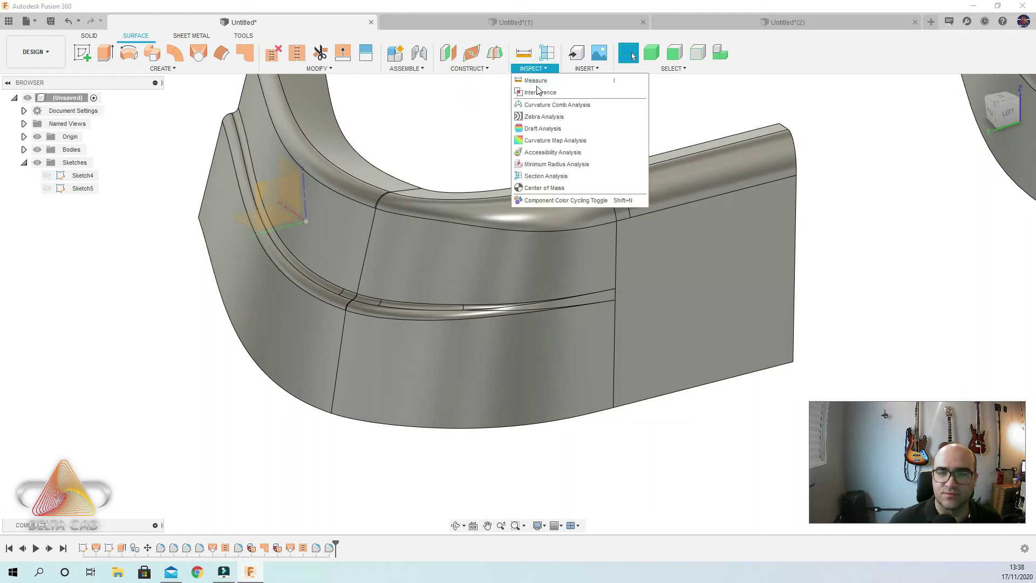
left_click(544, 117)
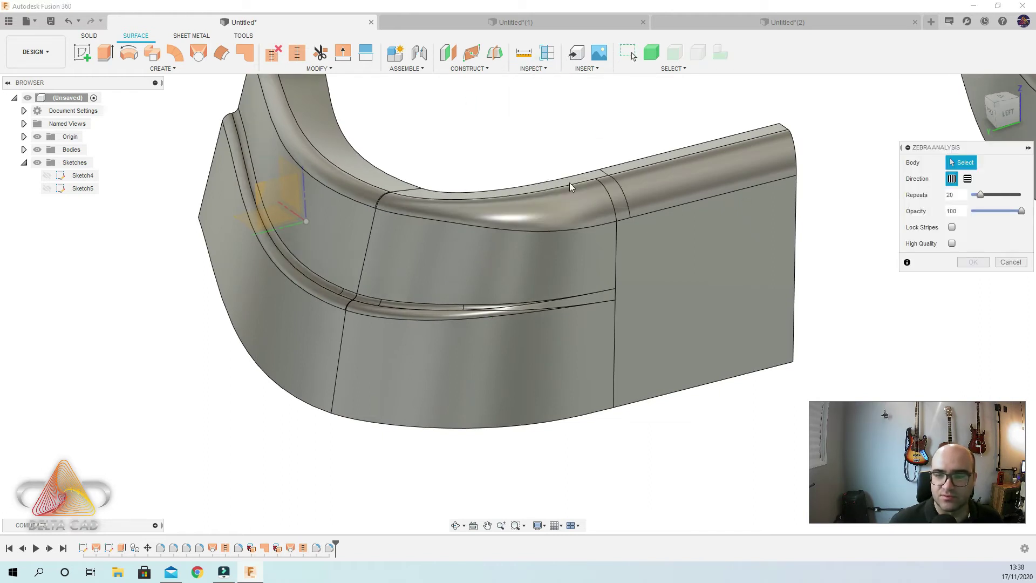
middle_click_drag(555, 218, 476, 112, "shift")
left_click(491, 191)
scroll(476, 112, "up", 8)
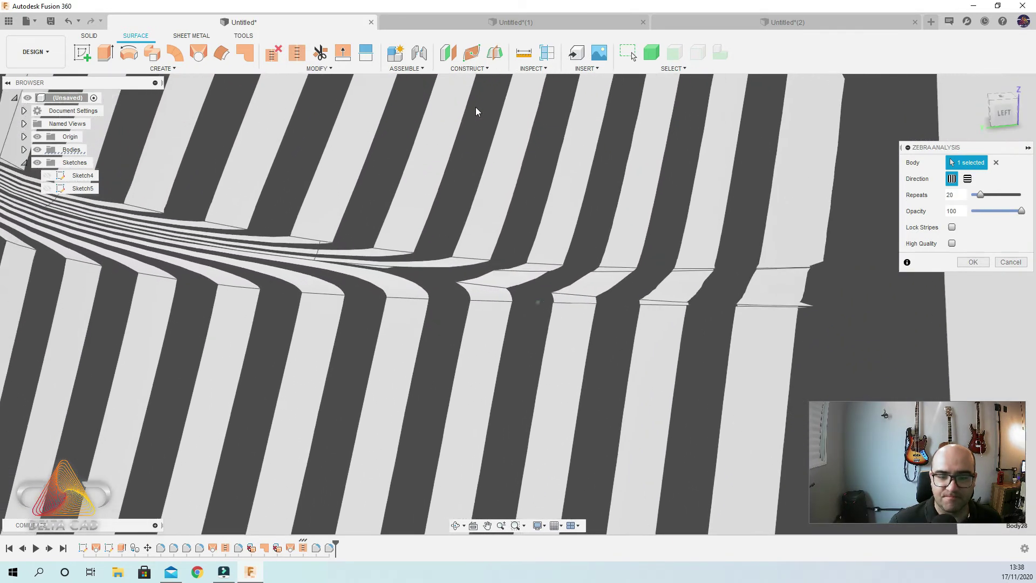
Step: Examine how the zebra stripes flow across the step strip, the upper fillet and the flat side face
scroll(476, 111, "down", 4)
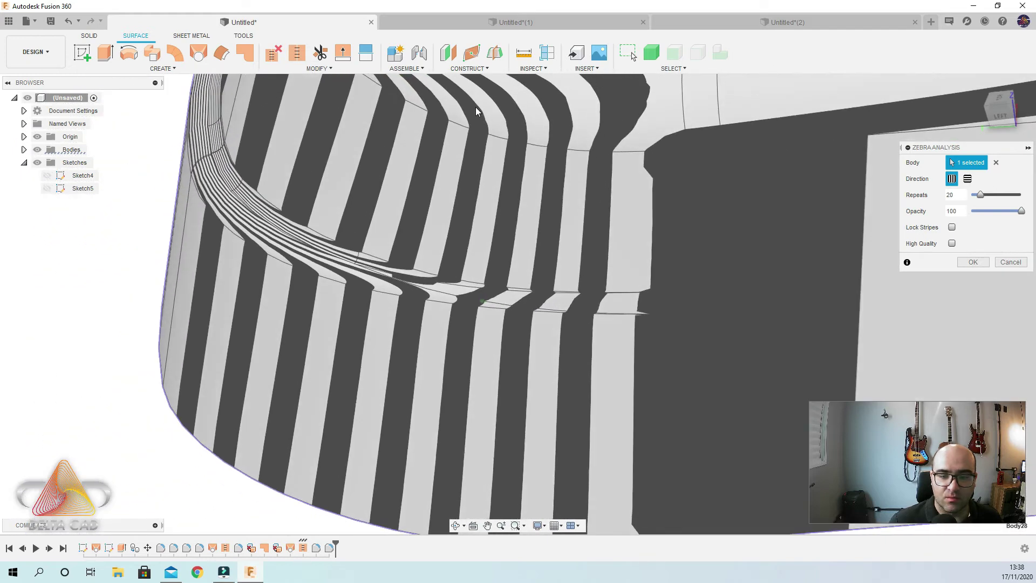
scroll(476, 111, "up", 3)
scroll(474, 107, "down", 3)
scroll(467, 138, "down", 4)
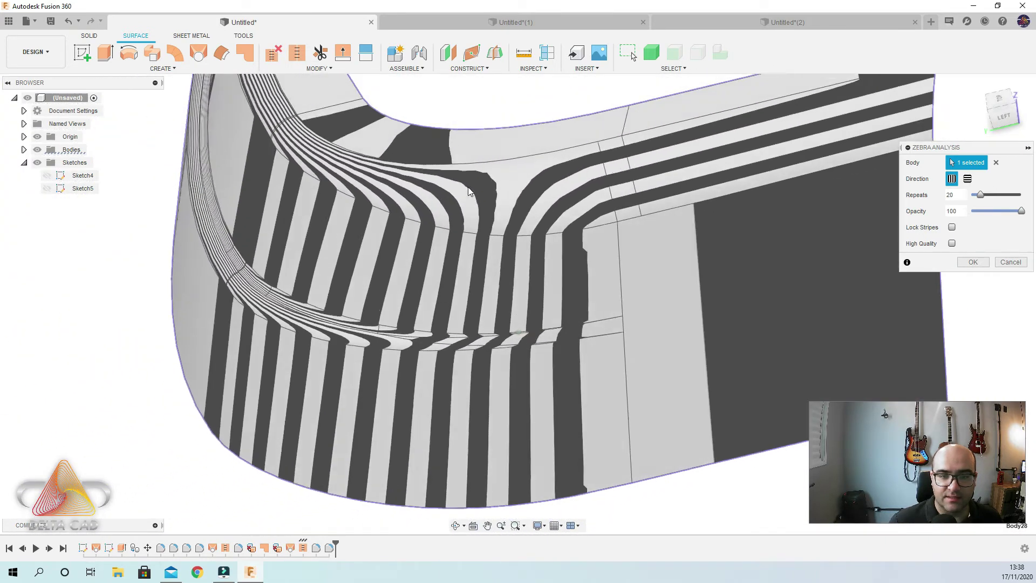
scroll(674, 137, "up", 5)
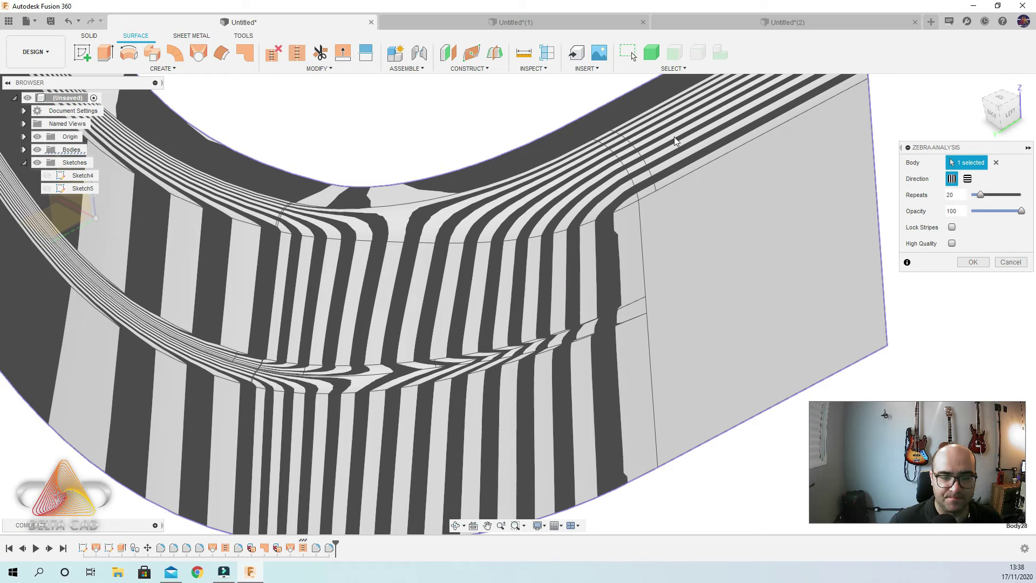
scroll(674, 137, "up", 5)
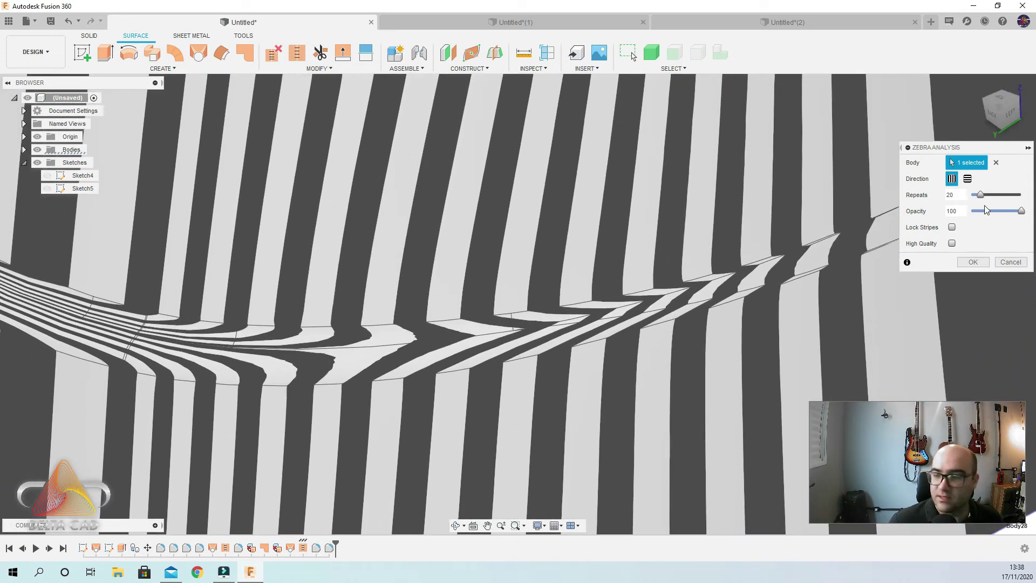
Step: Raise the zebra repeats to 100, inspect the stripes where the step strip meets the flat side, and close the analysis without keeping it
left_click_drag(982, 197, 1030, 199)
scroll(674, 259, "down", 5)
middle_click_drag(712, 291, 647, 324, "shift")
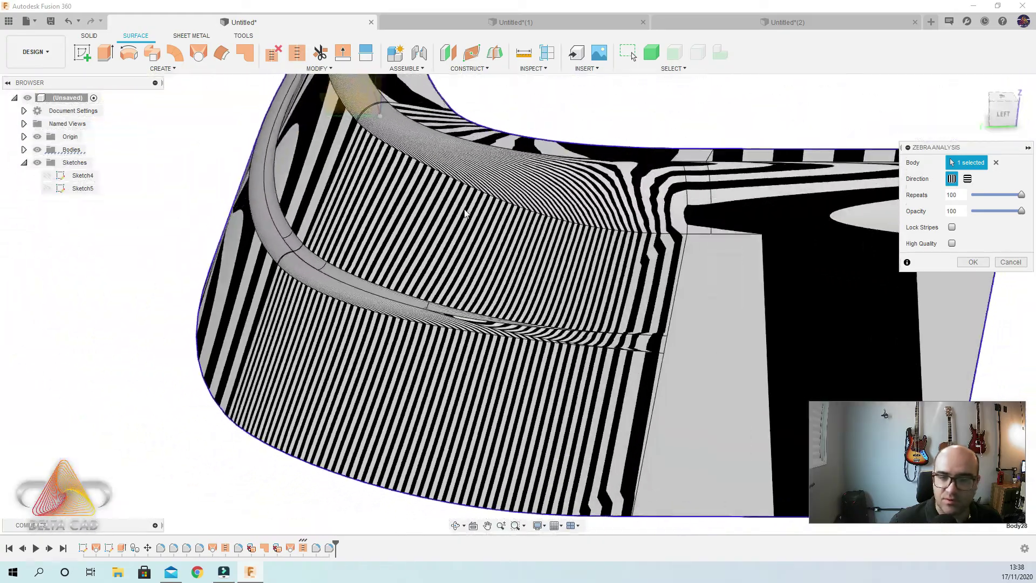
scroll(642, 335, "up", 8)
middle_click_drag(464, 213, 454, 227, "shift")
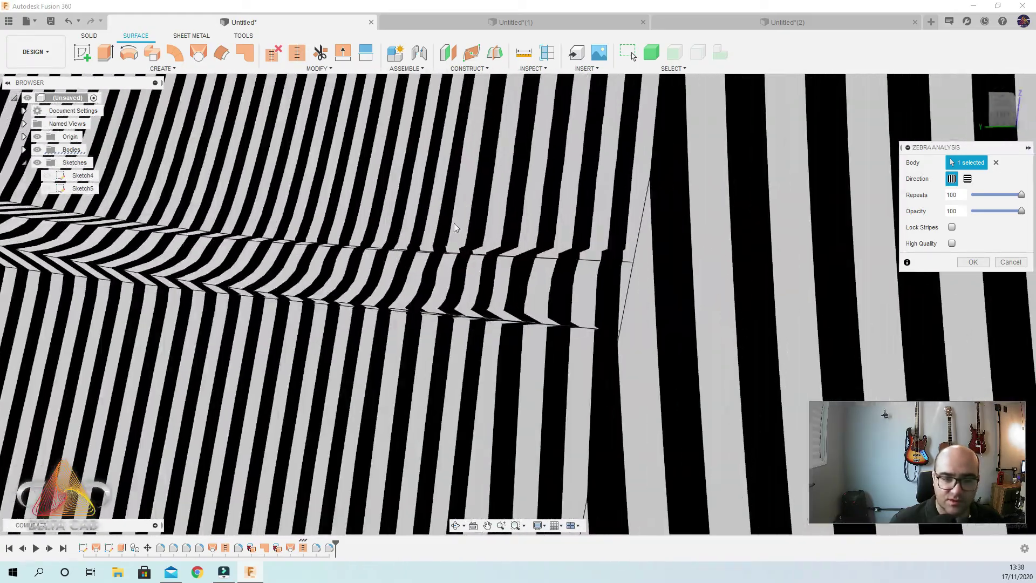
middle_click_drag(304, 264, 417, 335, "shift")
middle_click_drag(514, 337, 571, 263, "shift")
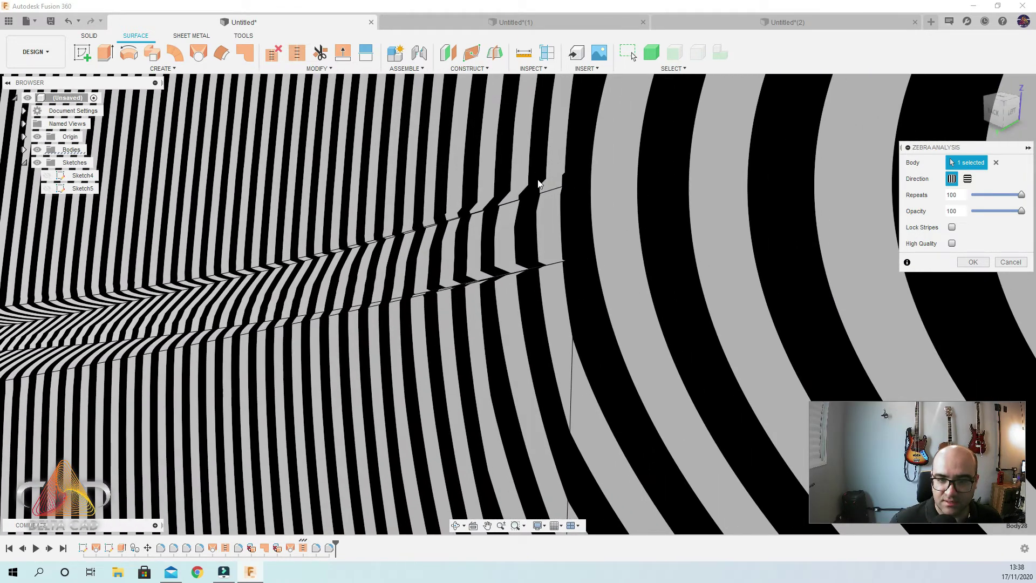
scroll(464, 227, "up", 3)
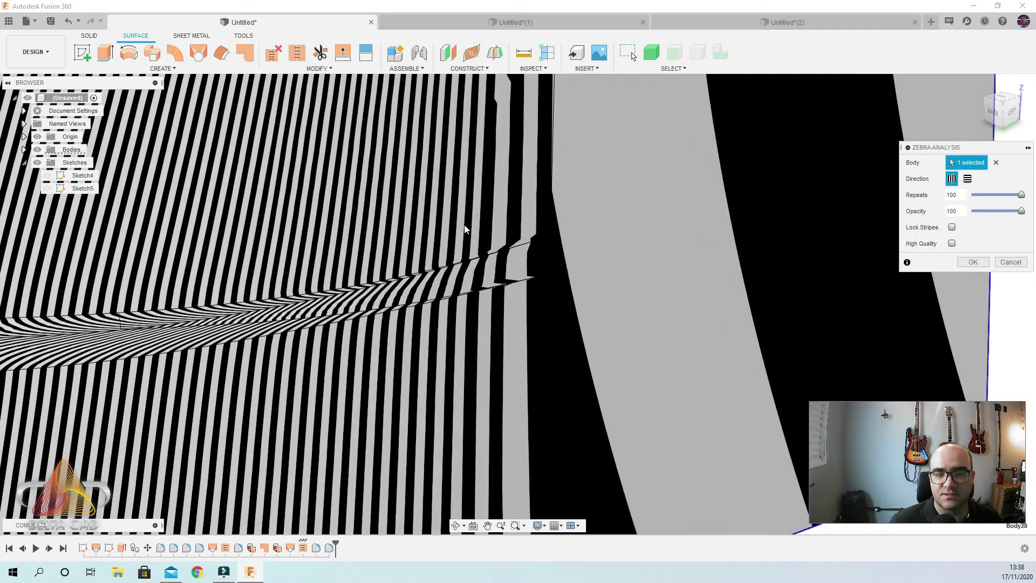
middle_click_drag(464, 224, 1, 256, "shift")
left_click(1009, 262)
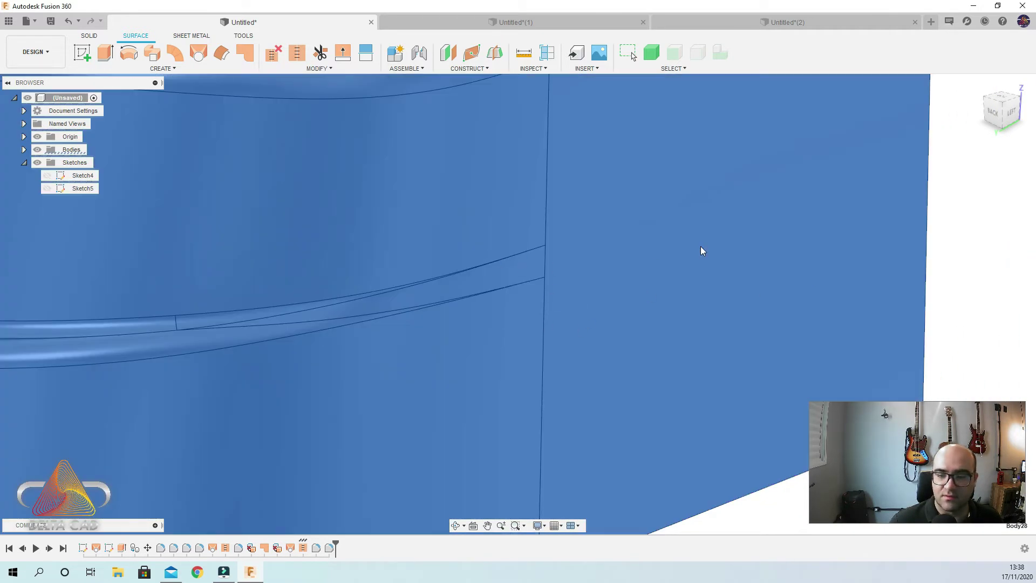
Step: Examine the step strip's fade-out into the flat side face with the edge lines hidden
scroll(695, 246, "down", 5)
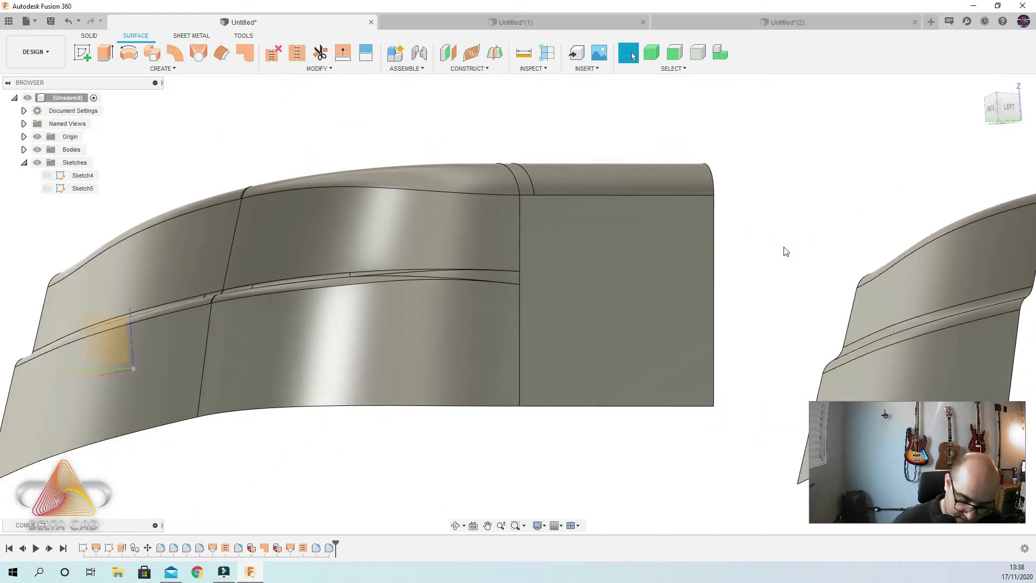
scroll(483, 202, "up", 10)
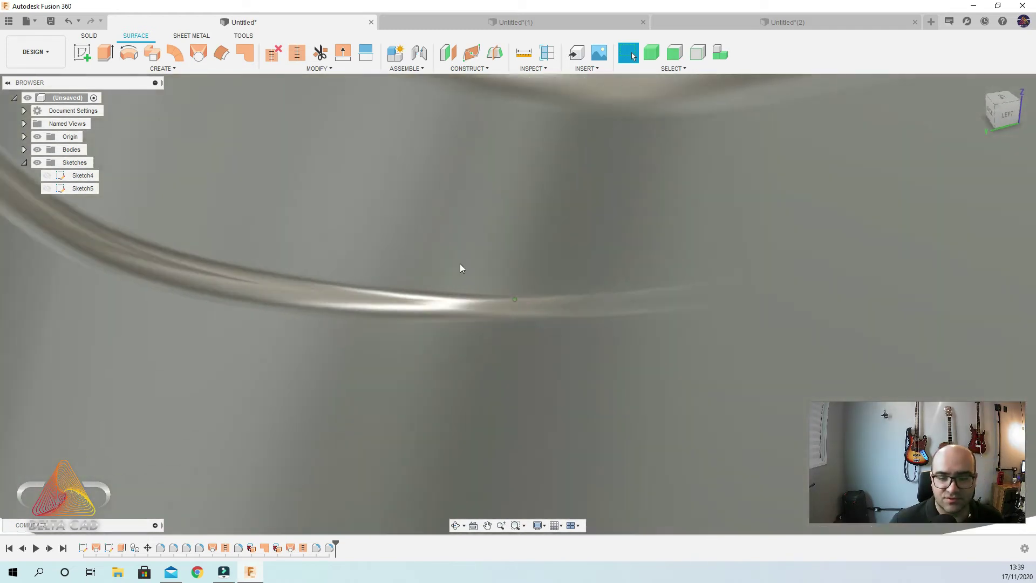
middle_click_drag(460, 268, 351, 326, "shift")
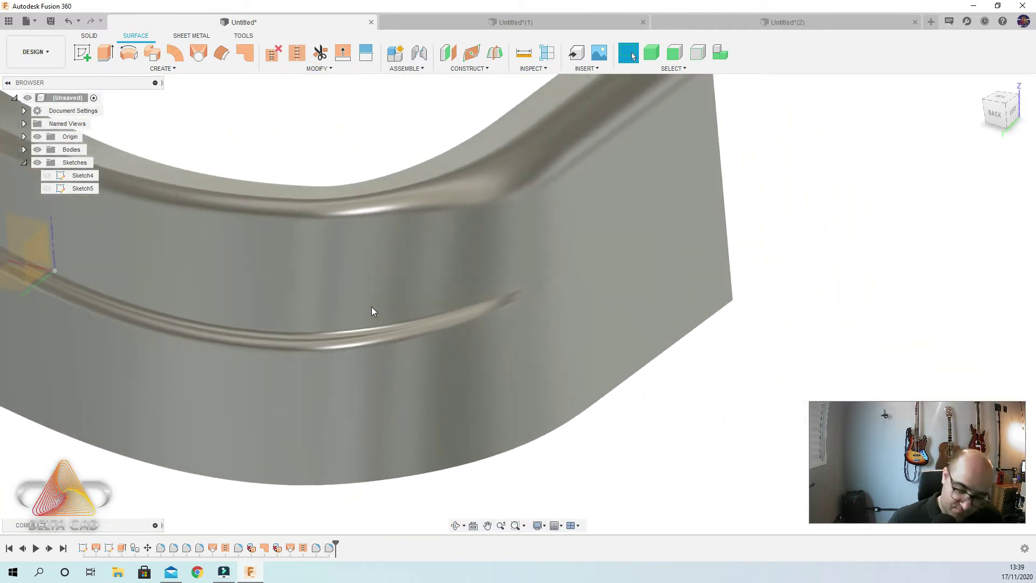
left_click(331, 108)
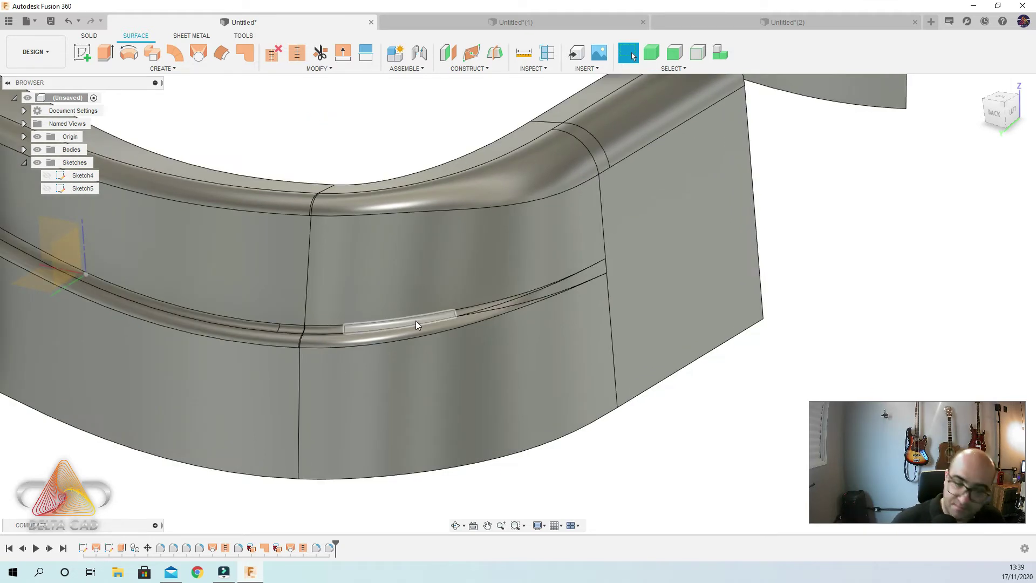
Step: Inspect the upper and lower fillet faces of the step strip beside the seam between the curved and blended surfaces
scroll(312, 330, "up", 5)
left_click(309, 367)
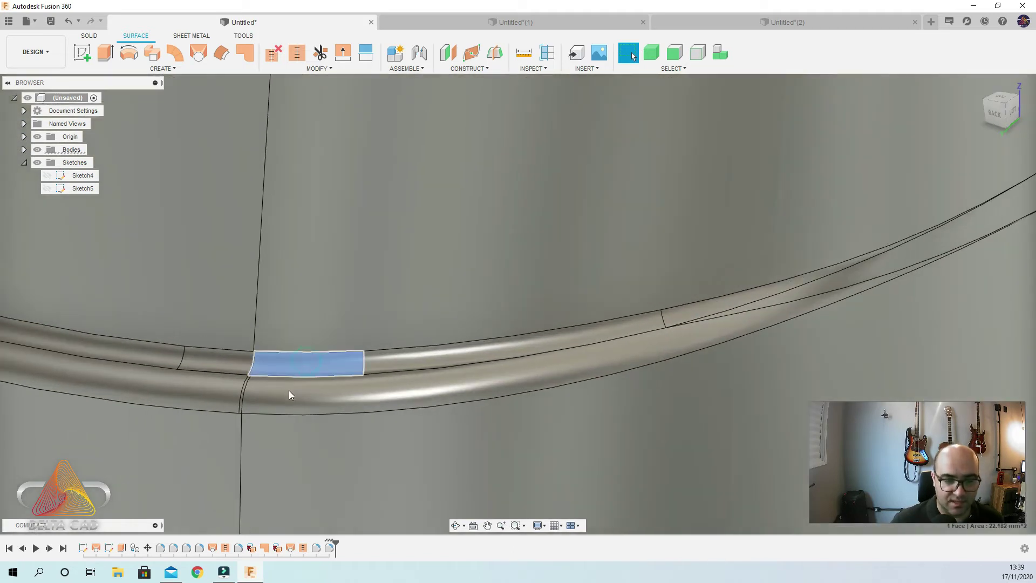
scroll(289, 390, "up", 3)
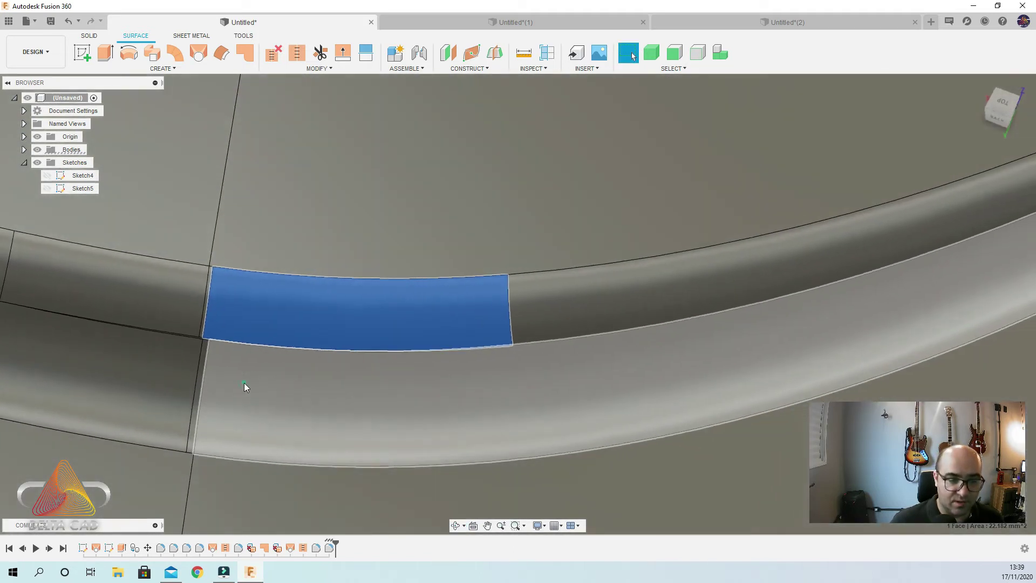
left_click(244, 384)
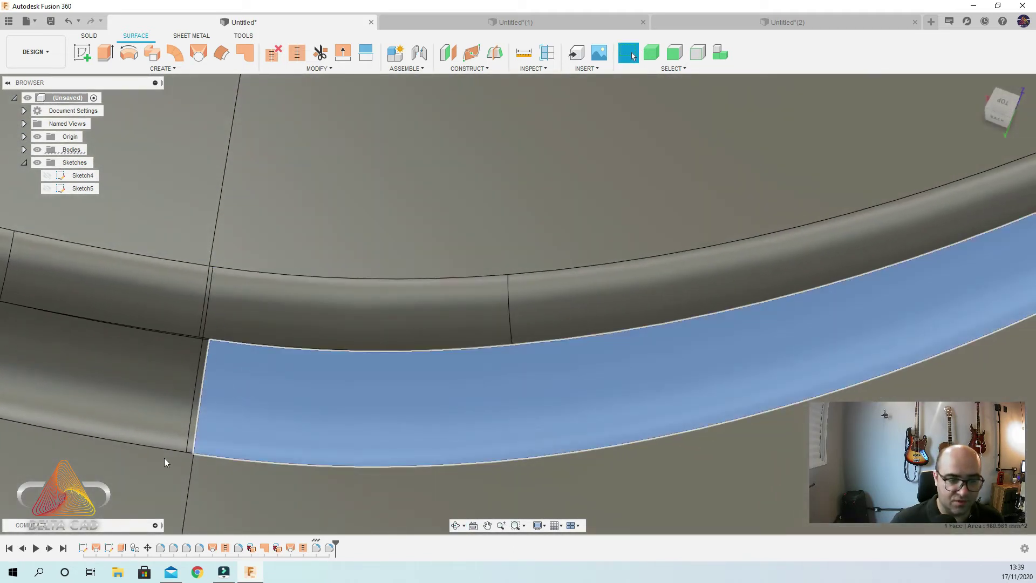
middle_click_drag(208, 429, 386, 82, "shift")
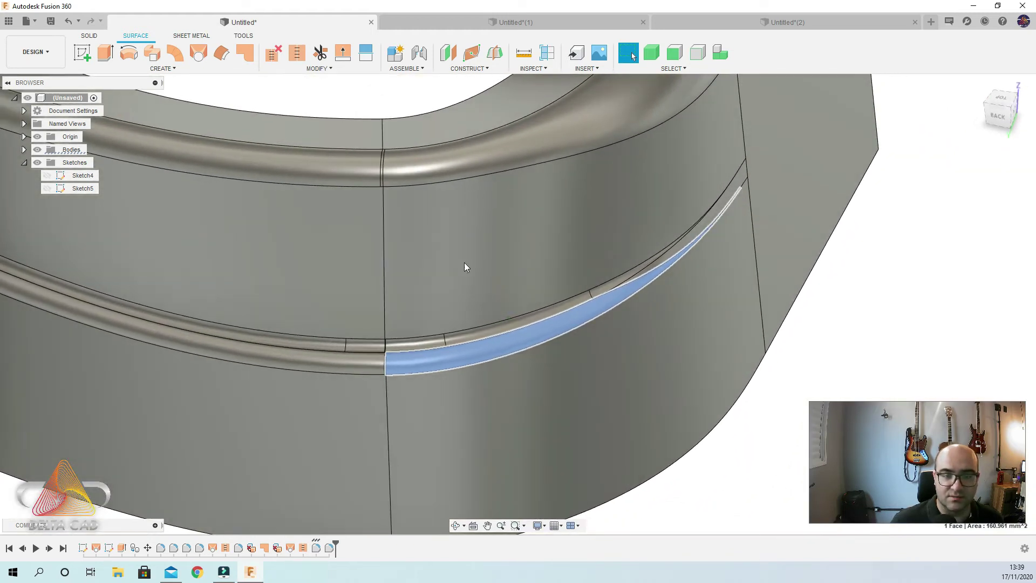
Step: Inspect the top fillet from close up at the seam between the curved and blended surfaces
scroll(377, 162, "down", 1)
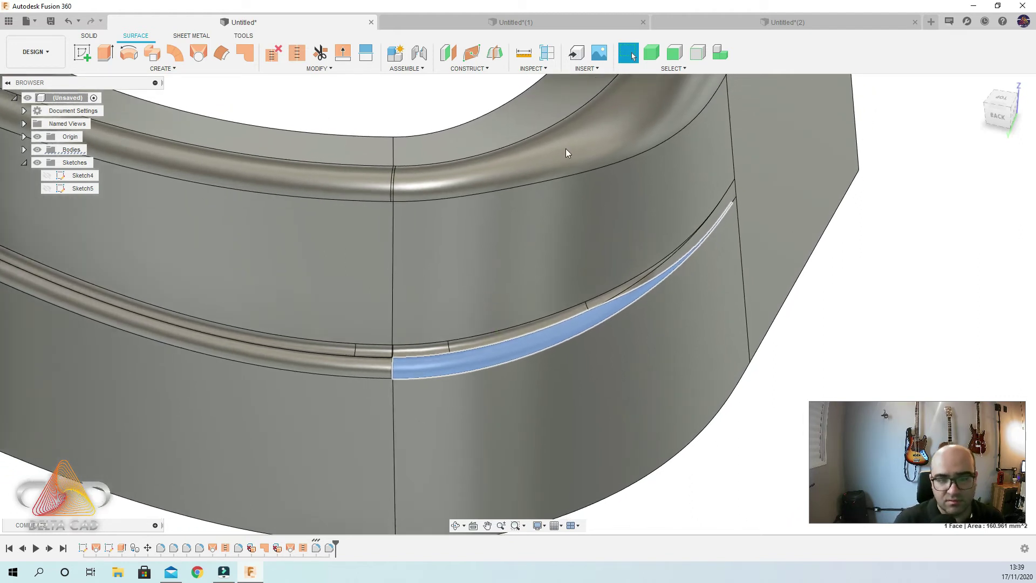
middle_click_drag(566, 149, 408, 178, "shift")
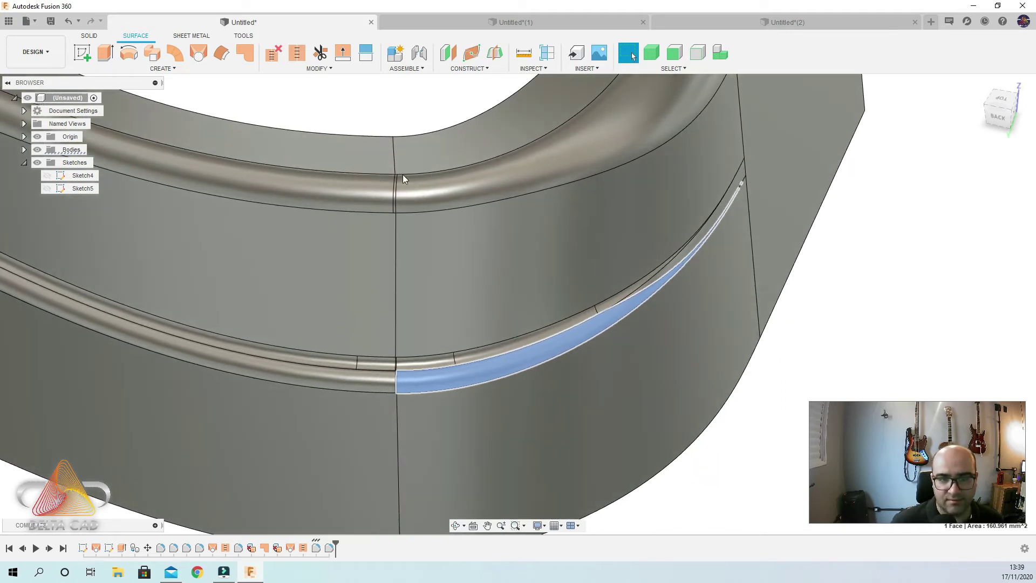
scroll(395, 173, "up", 3)
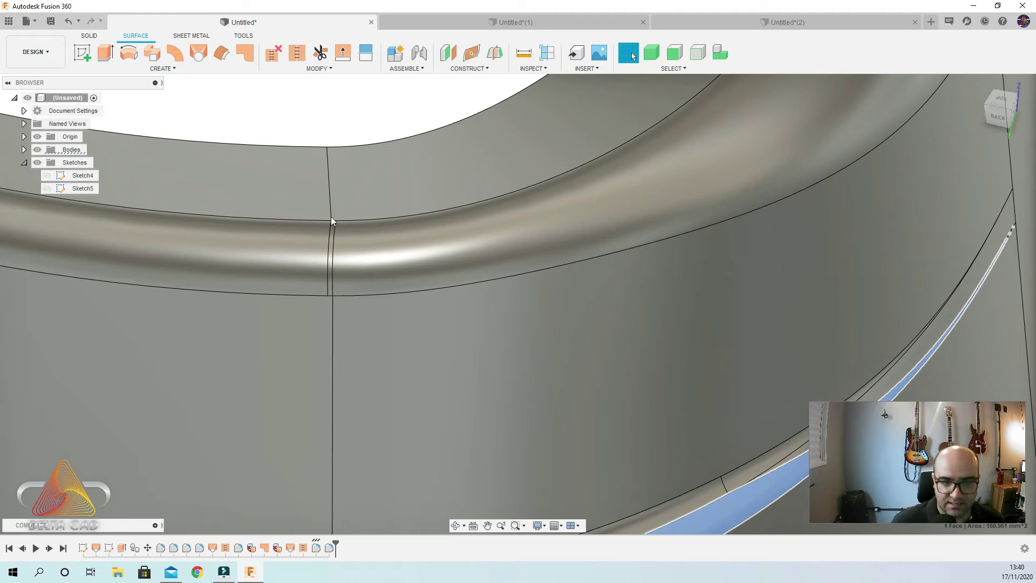
Step: Examine the step strip's fillet faces and end edges on the separate, unbridged curved surface
scroll(334, 236, "down", 5)
middle_click_drag(350, 206, 197, 132, "shift")
scroll(403, 237, "up", 3)
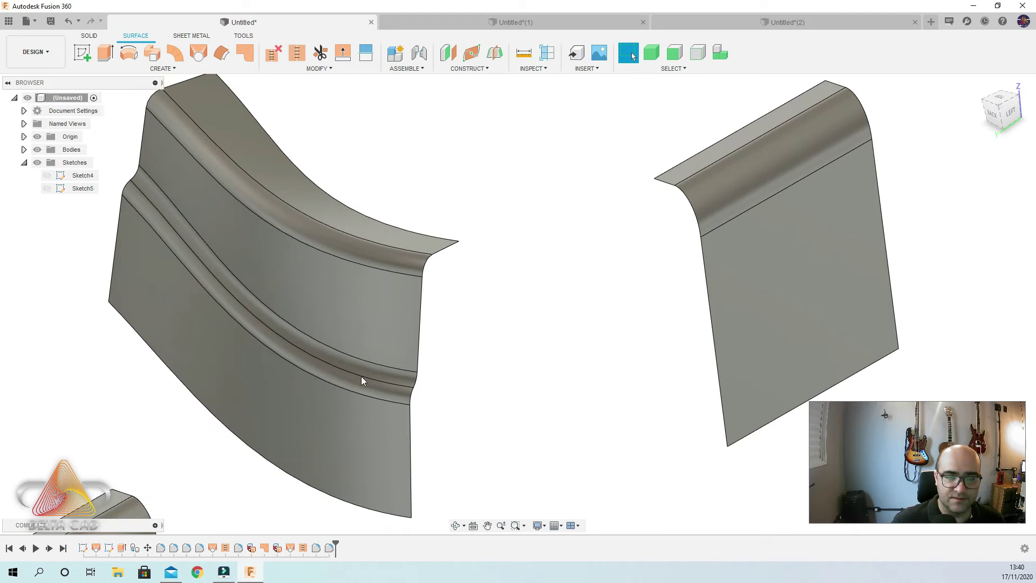
scroll(373, 348, "down", 4)
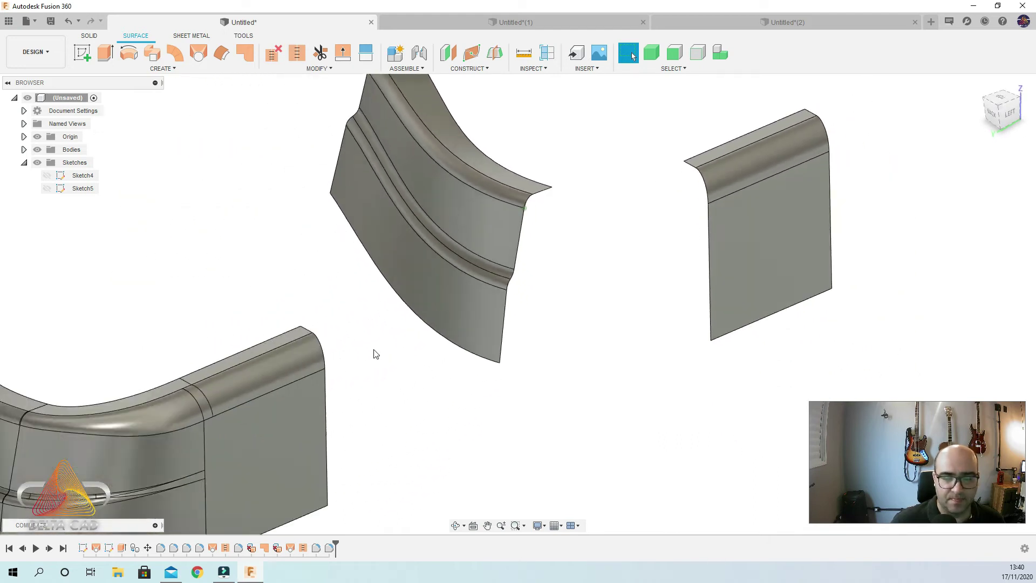
middle_click_drag(373, 349, 467, 337)
scroll(490, 264, "up", 3)
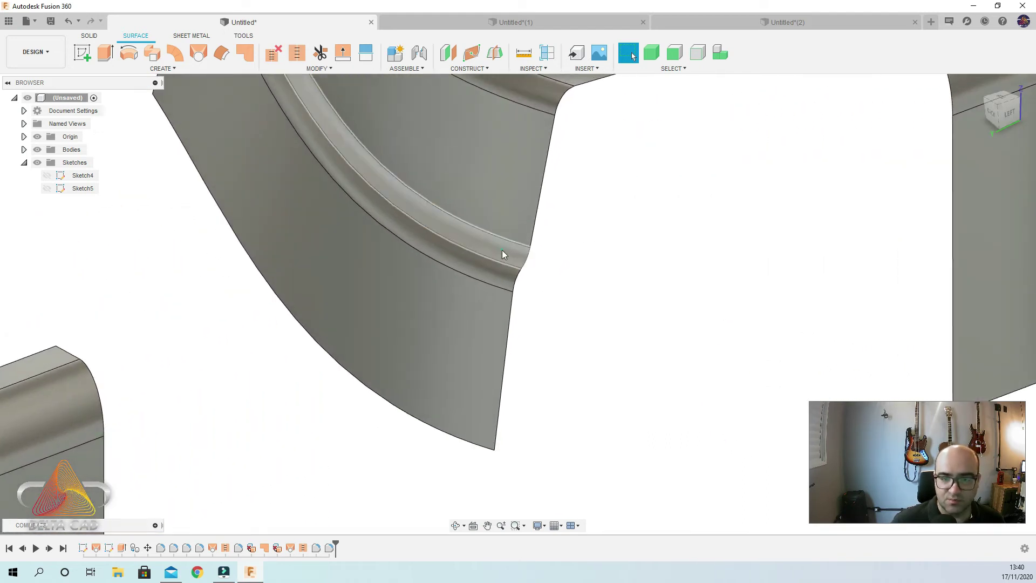
left_click(500, 263)
middle_click_drag(570, 328, 573, 323, "shift")
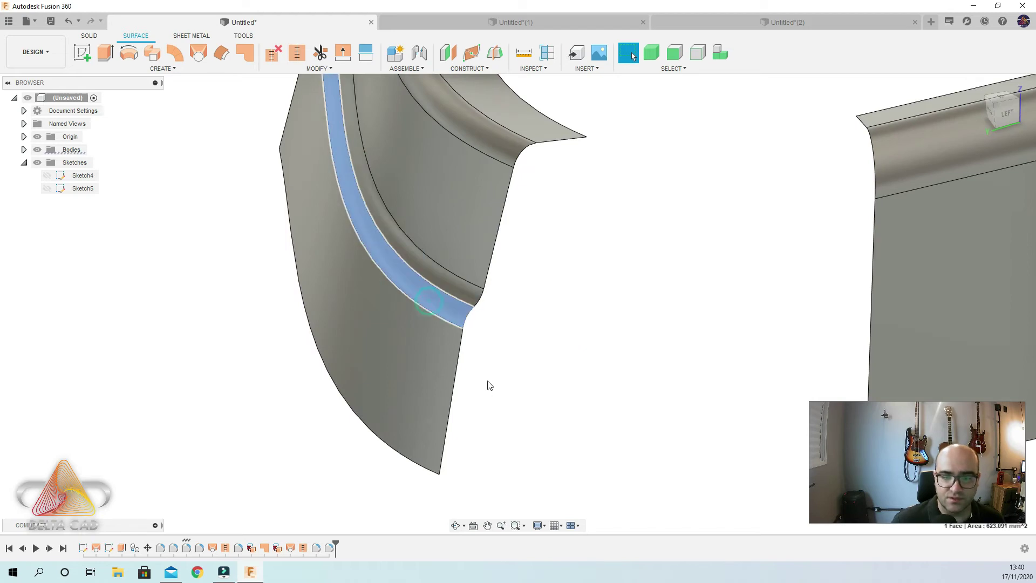
middle_click_drag(485, 386, 537, 362, "shift")
left_click(423, 322)
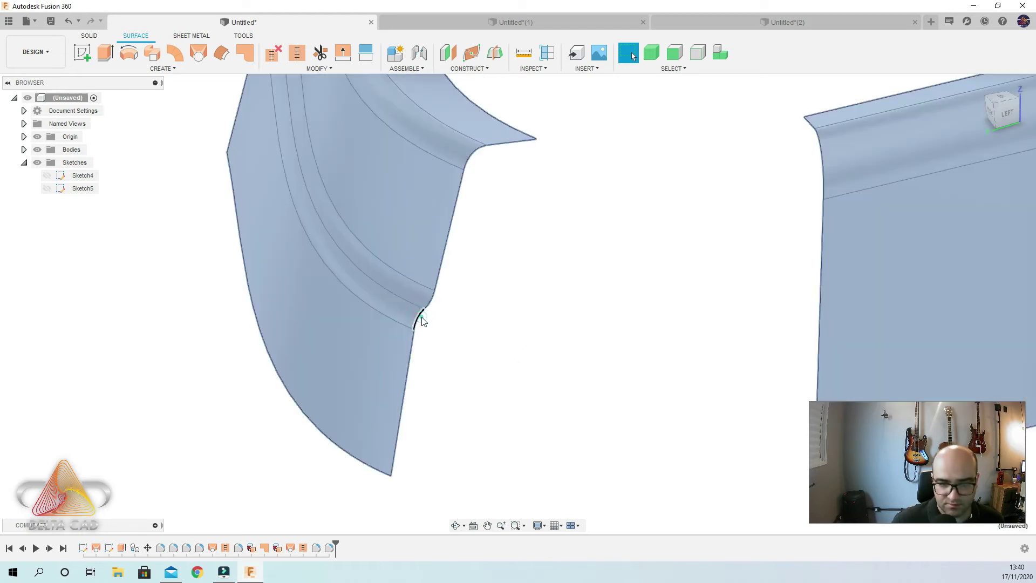
middle_click_drag(492, 336, 443, 310, "shift")
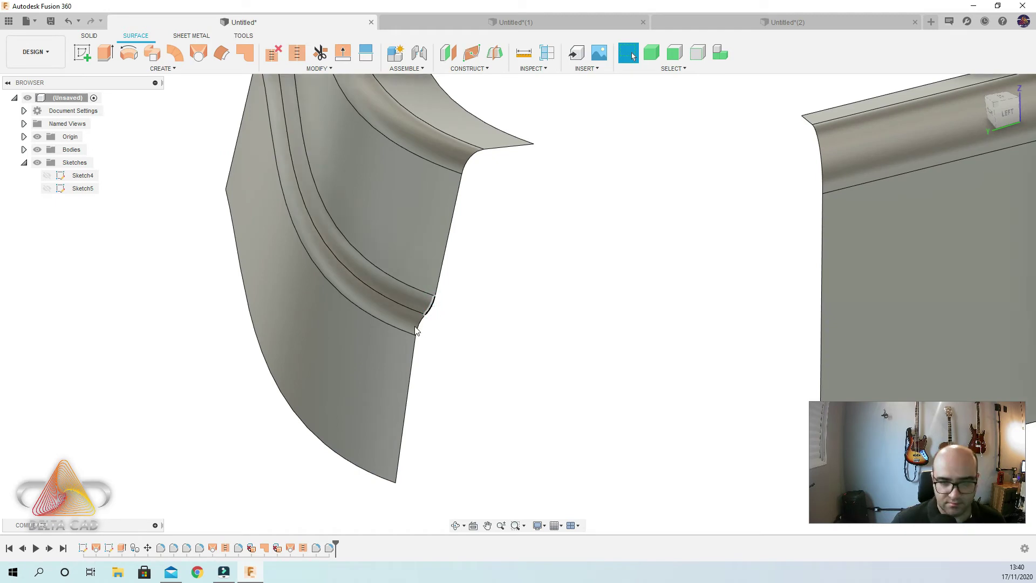
Step: Compare the step strip on the bridged model with the strip's open end on the separate, unbridged surfaces
middle_click_drag(363, 203, 356, 271, "shift")
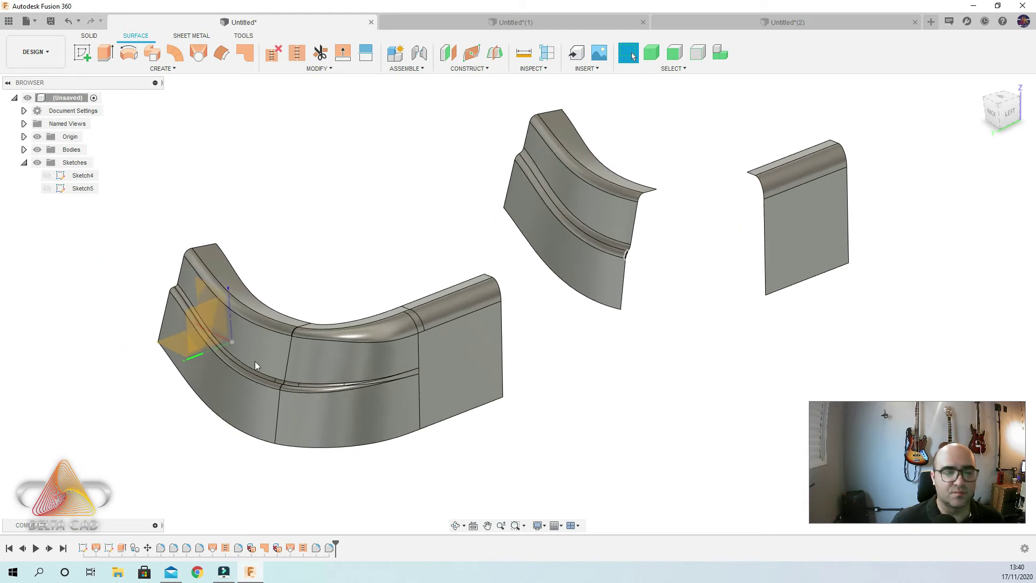
scroll(255, 361, "up", 3)
middle_click_drag(255, 361, 145, 443, "shift")
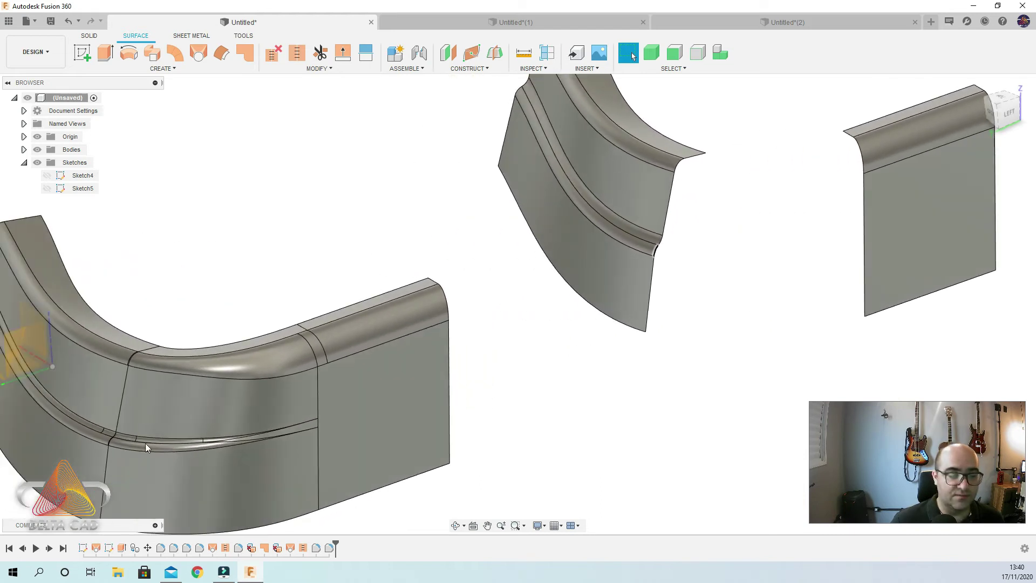
middle_click_drag(226, 439, 547, 168, "shift")
scroll(520, 214, "up", 2)
middle_click_drag(521, 214, 527, 232, "shift")
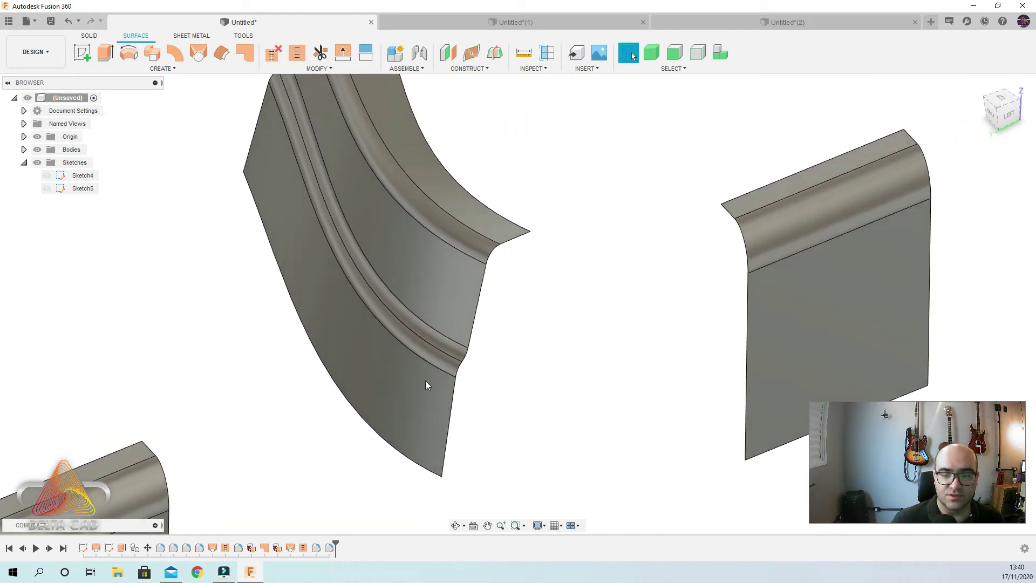
scroll(484, 235, "down", 2)
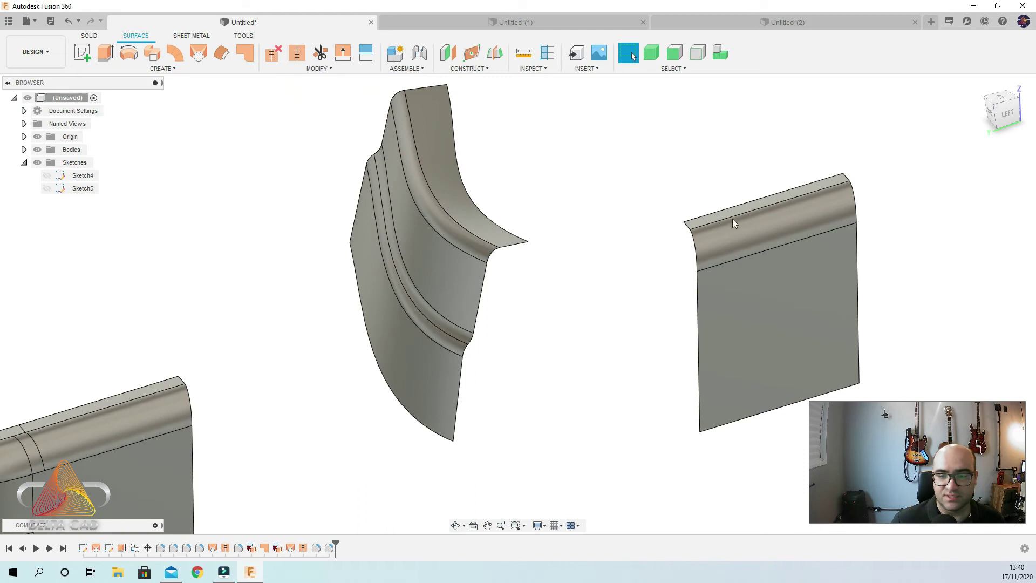
Step: Set up a surface loft from the complete stepped end edge of the curved surface to the facing end edge of the flat surface
left_click(196, 53)
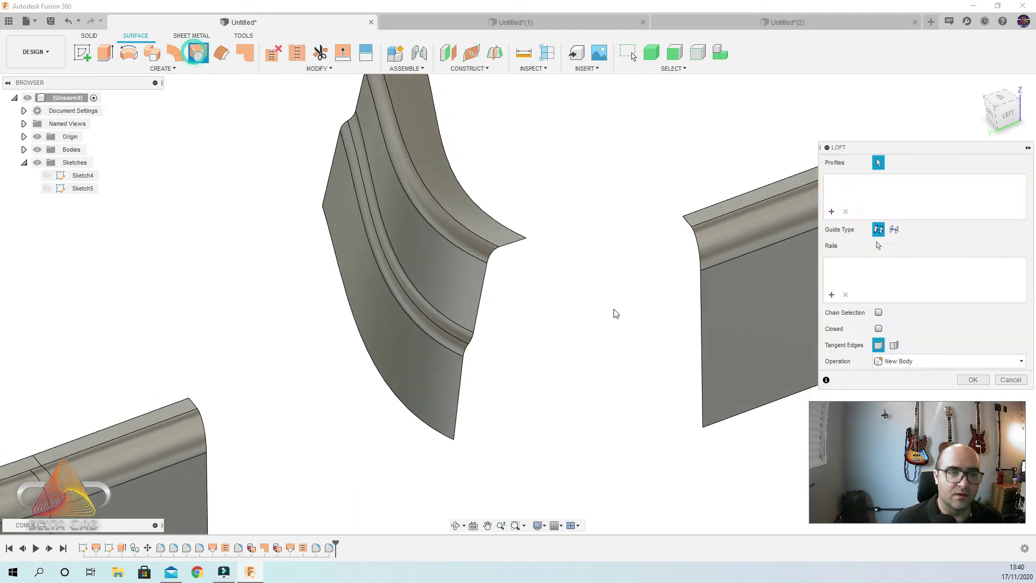
left_click(507, 249)
middle_click_drag(509, 254, 620, 232, "shift")
left_click(643, 209)
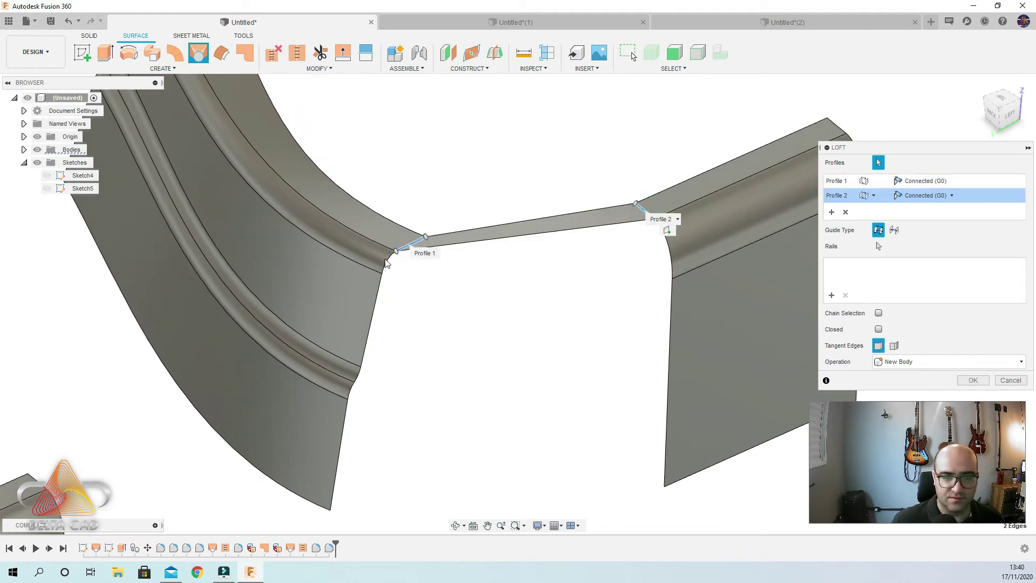
left_click(386, 264)
left_click(669, 241)
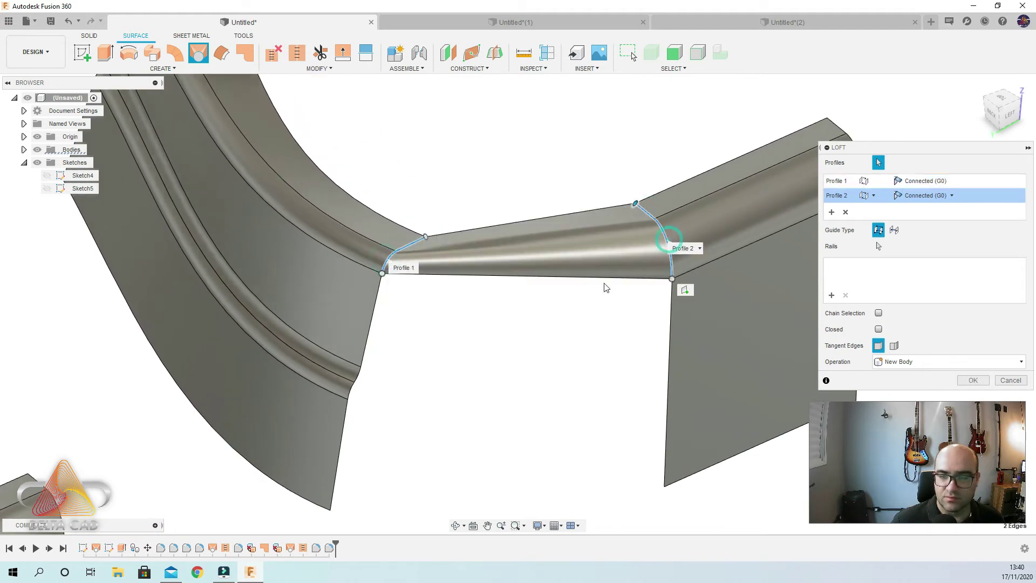
left_click(376, 297)
left_click(671, 296)
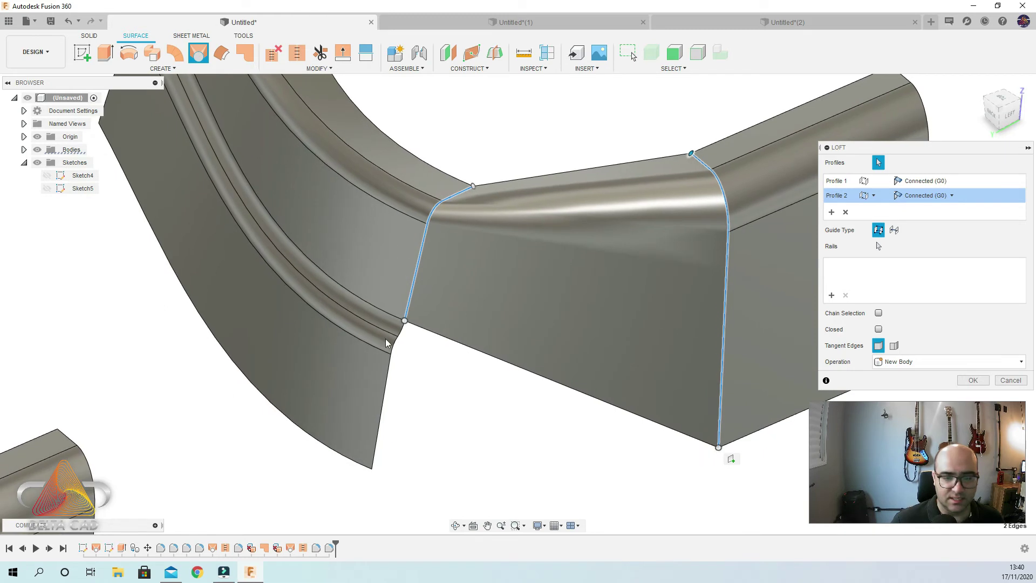
left_click(394, 344)
left_click(388, 369)
middle_click_drag(387, 369, 338, 314, "shift")
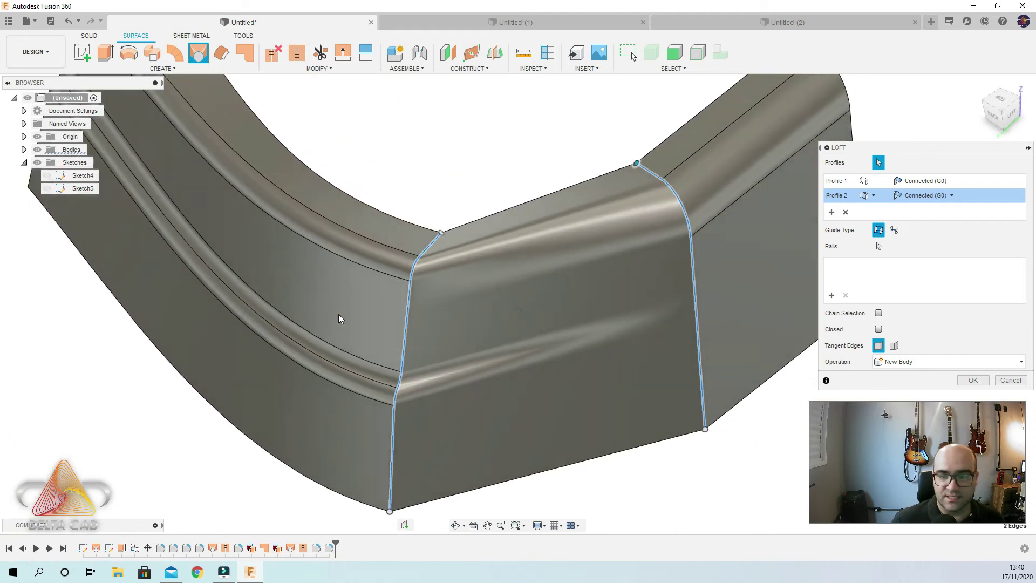
Step: Set the loft's continuity to Tangent (G1) at the curved-side profile and Curvature (G2) at the flat-side profile
left_click(950, 181)
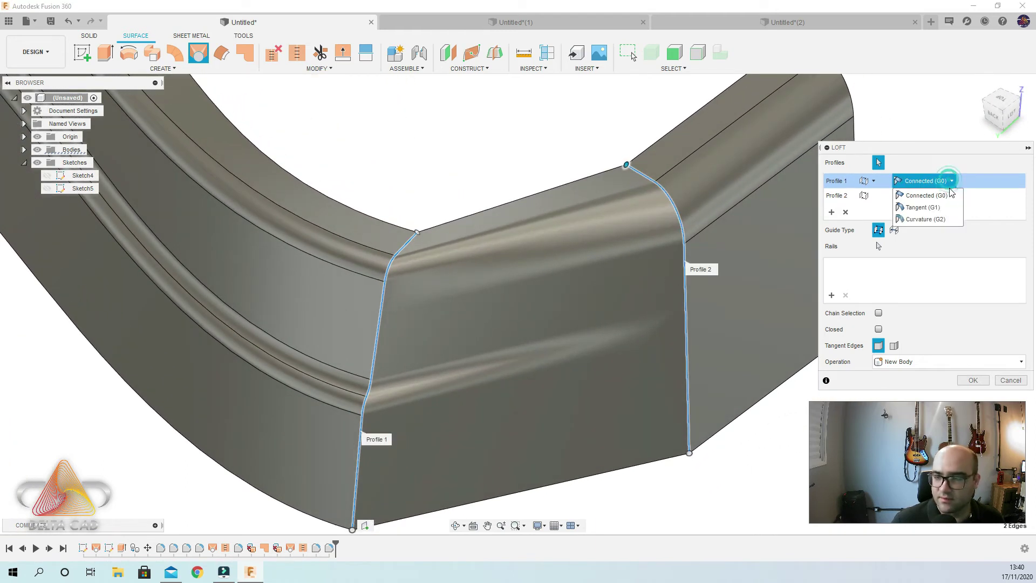
left_click(938, 207)
left_click(950, 195)
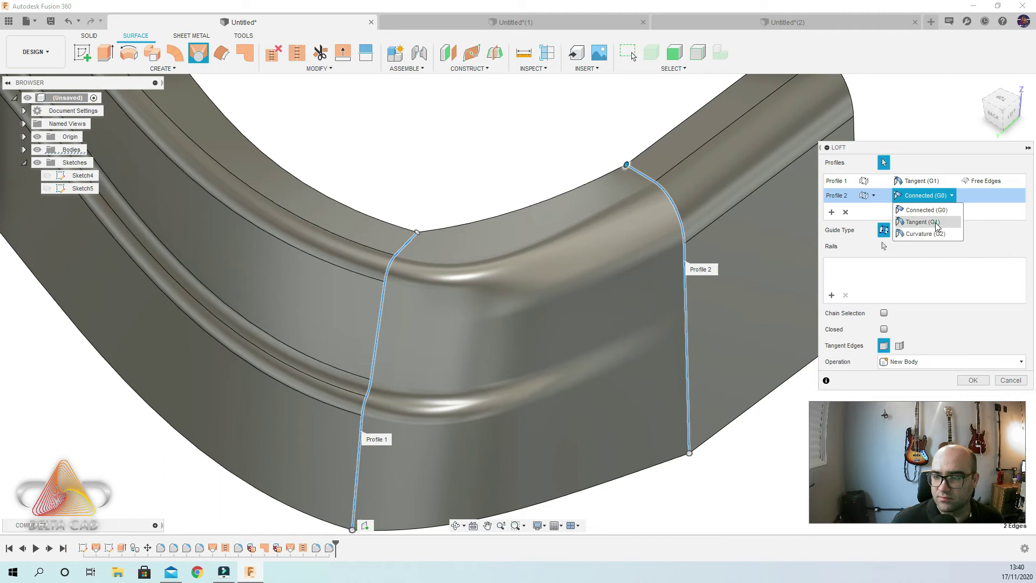
left_click(936, 222)
left_click(950, 195)
left_click(925, 233)
middle_click_drag(654, 308, 624, 205, "shift")
middle_click_drag(696, 189, 604, 303, "shift")
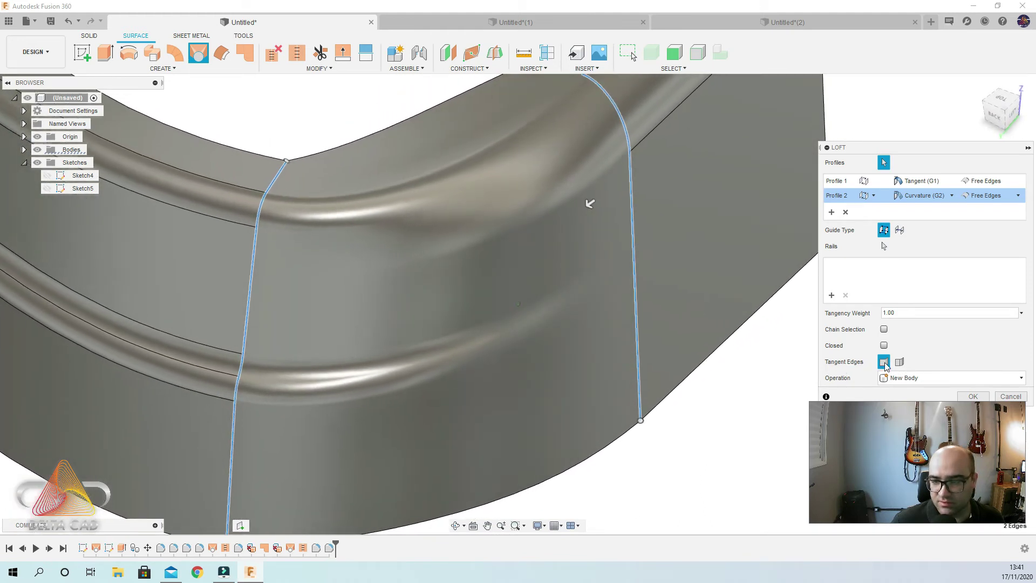
Step: Keep the tangent edges in the loft, comparing the preview with them merged
left_click(899, 362)
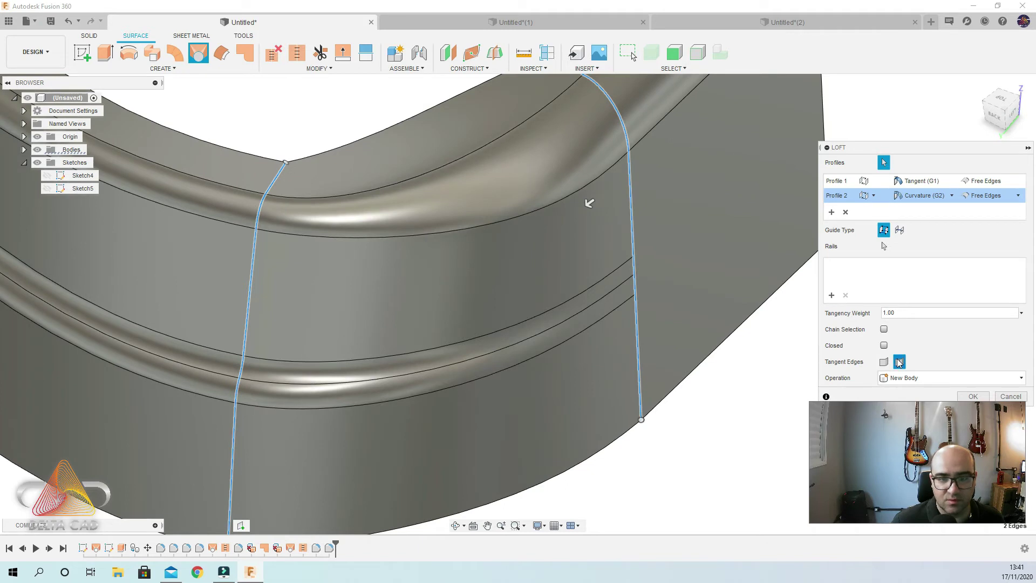
middle_click_drag(589, 203, 603, 242, "shift")
middle_click_drag(400, 279, 593, 325, "shift")
middle_click_drag(556, 284, 625, 223, "shift")
left_click(883, 361)
left_click(905, 363)
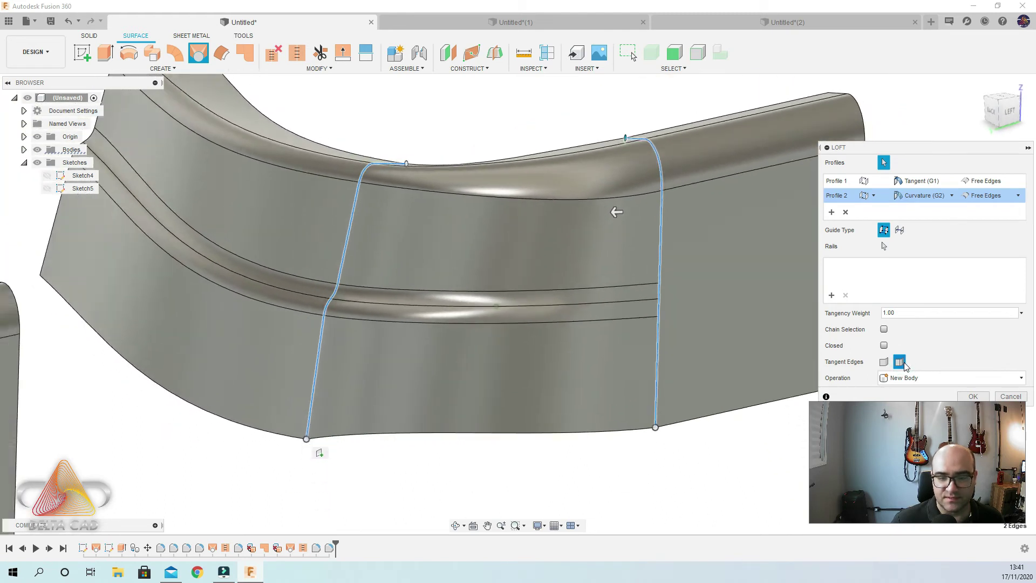
middle_click_drag(435, 393, 441, 424, "shift")
middle_click_drag(638, 200, 510, 150, "shift")
Step: Set both loft profiles to Align Edges and create the loft as a new body
left_click(996, 183)
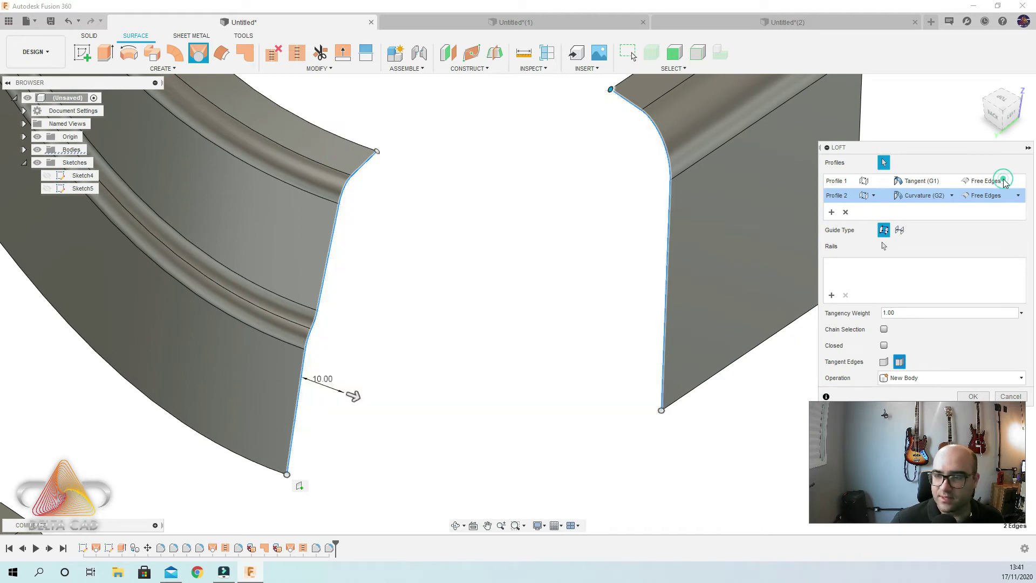
left_click(1017, 181)
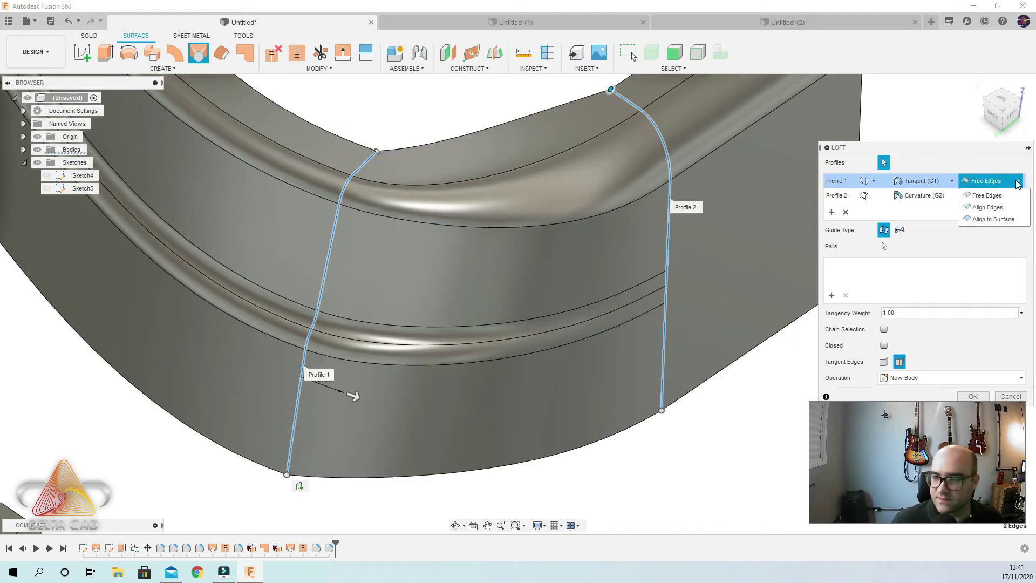
left_click(987, 207)
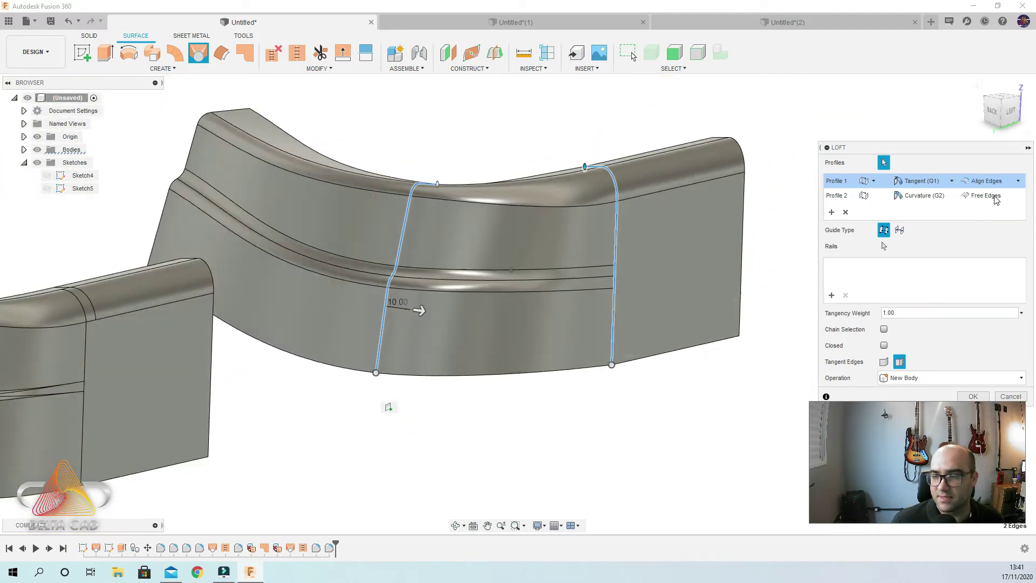
left_click(1017, 195)
left_click(987, 221)
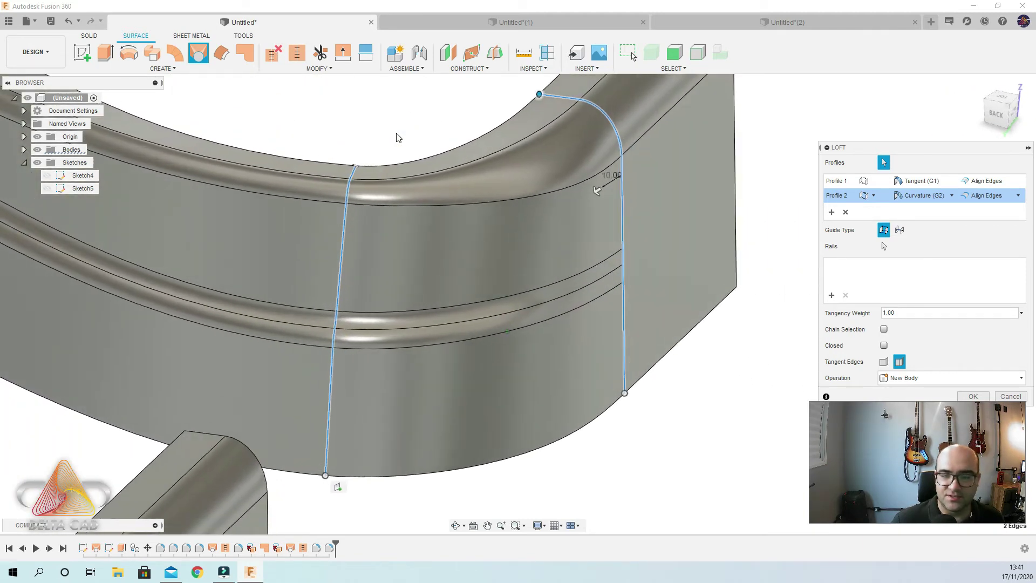
left_click(974, 396)
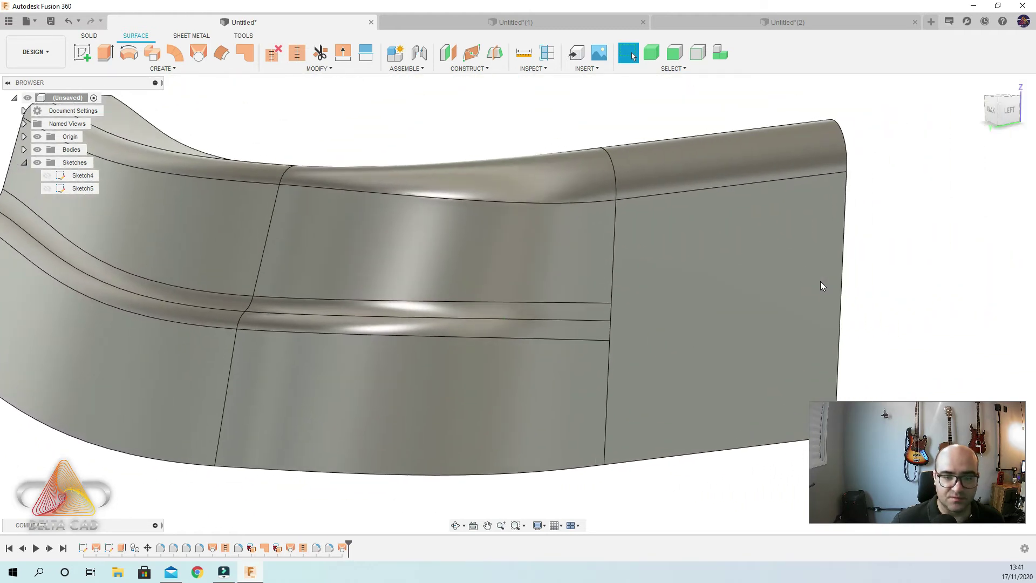
Step: Stitch the loft to the adjoining curved and flat surfaces with a 0.01 mm tolerance
left_click(299, 58)
left_click(344, 199)
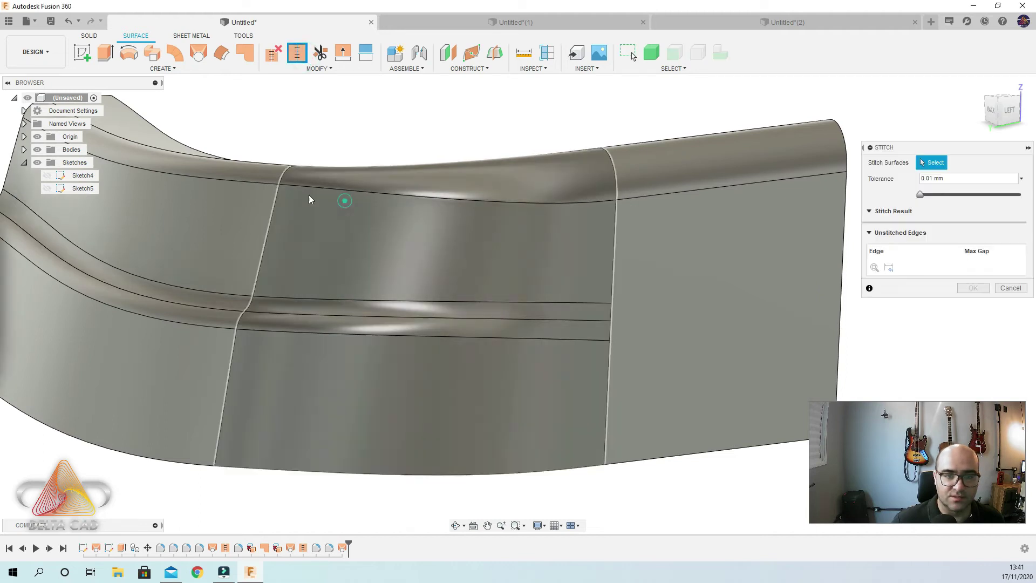
left_click(252, 194)
left_click(668, 199)
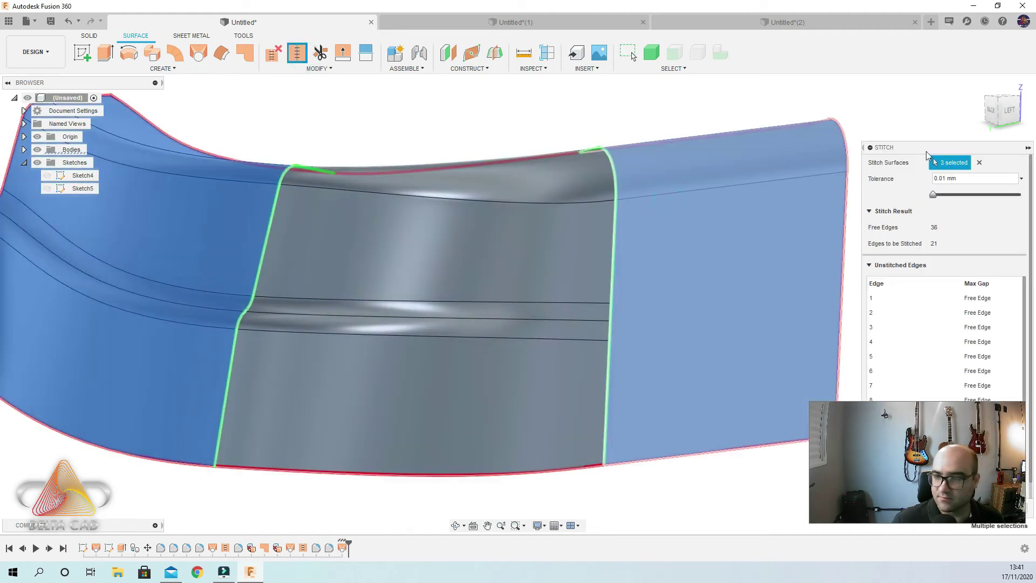
key("Return")
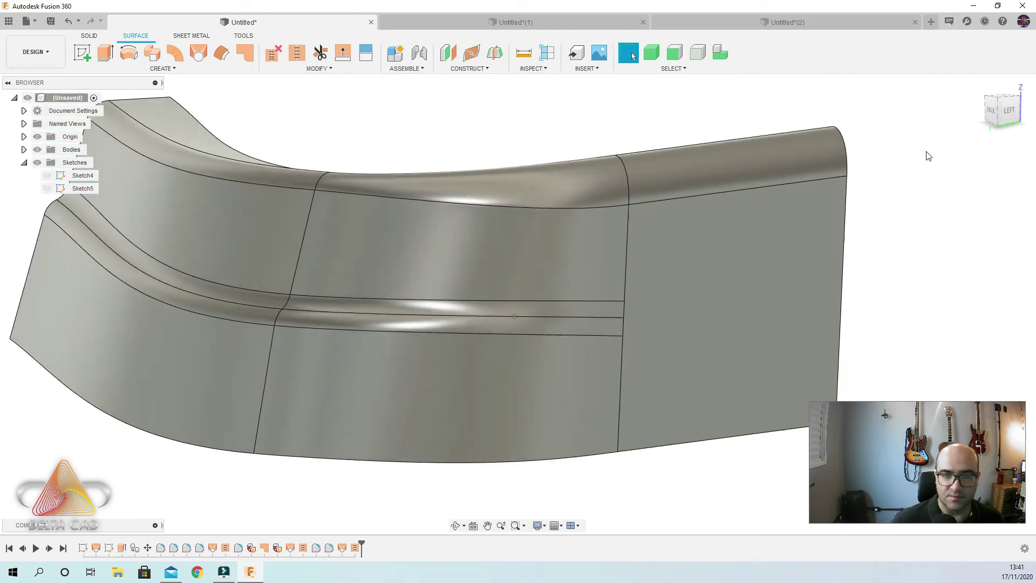
Step: Apply a high-quality zebra analysis with vertical stripes and 95 repeats to the newly stitched body
key("F6")
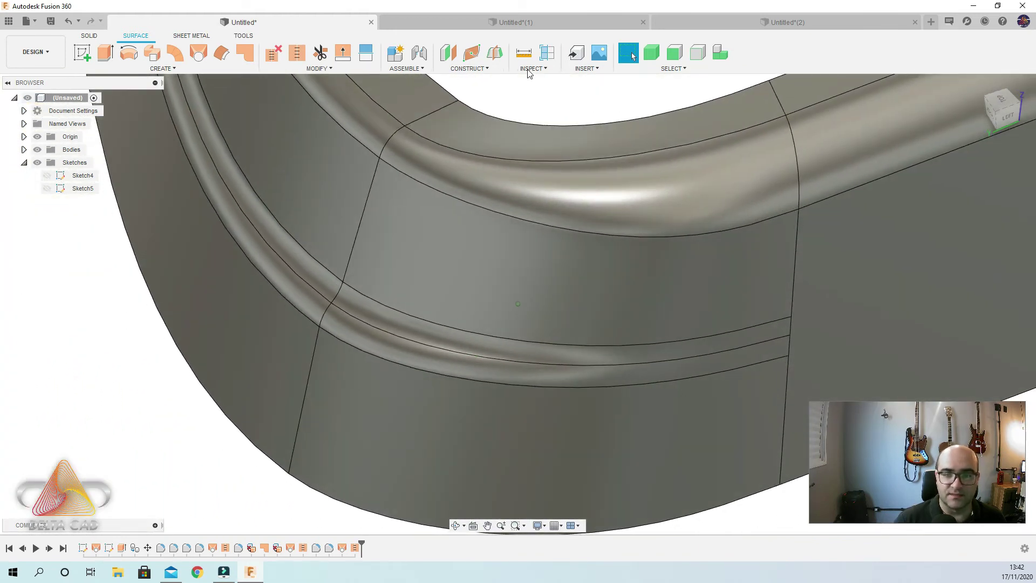
left_click(537, 70)
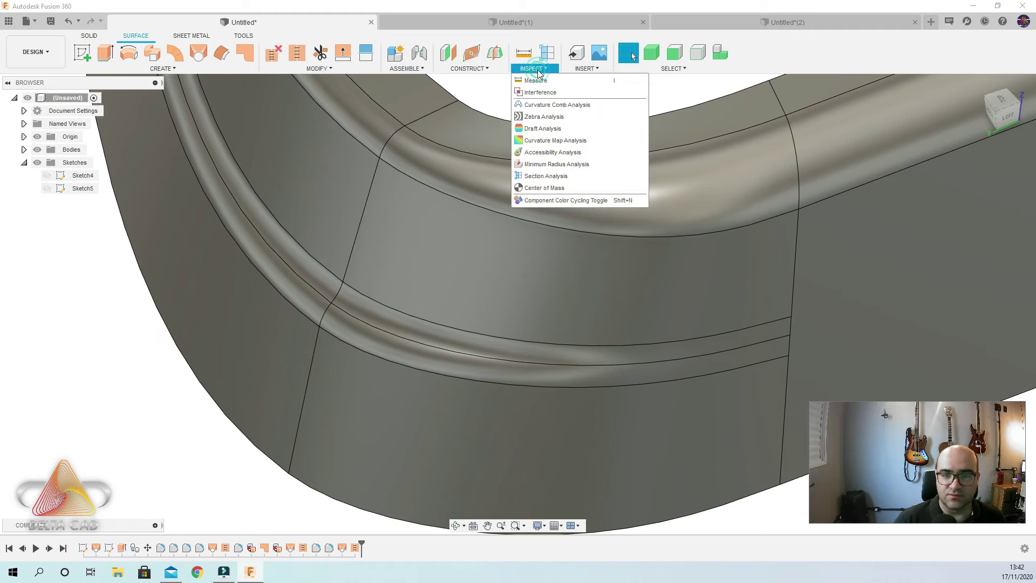
left_click(543, 116)
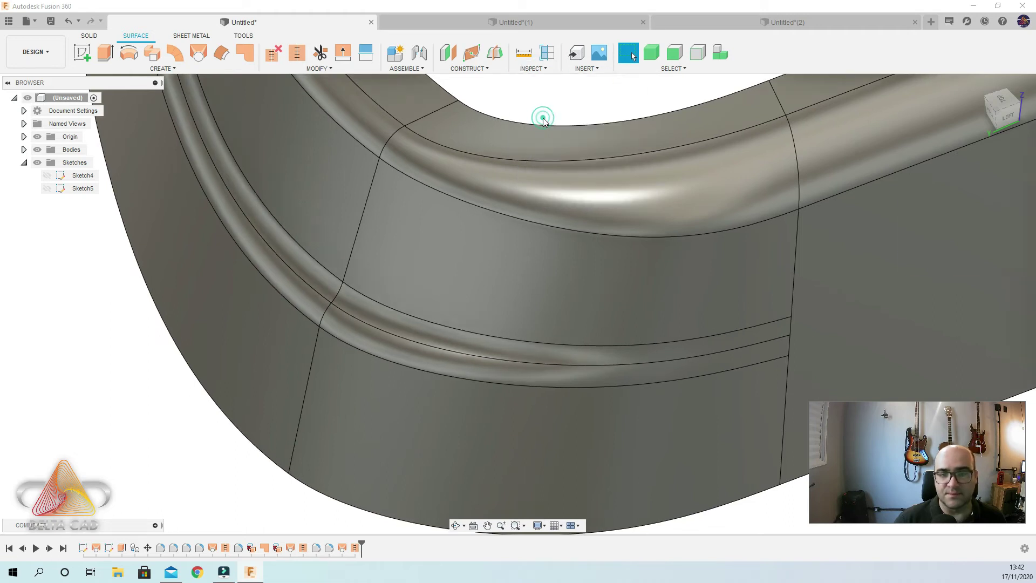
middle_click_drag(555, 224, 630, 199, "shift")
left_click(723, 204)
left_click_drag(979, 200, 1019, 195)
scroll(620, 236, "up", 5)
middle_click_drag(620, 236, 648, 237, "shift")
left_click_drag(1024, 197, 1007, 196)
left_click(951, 243)
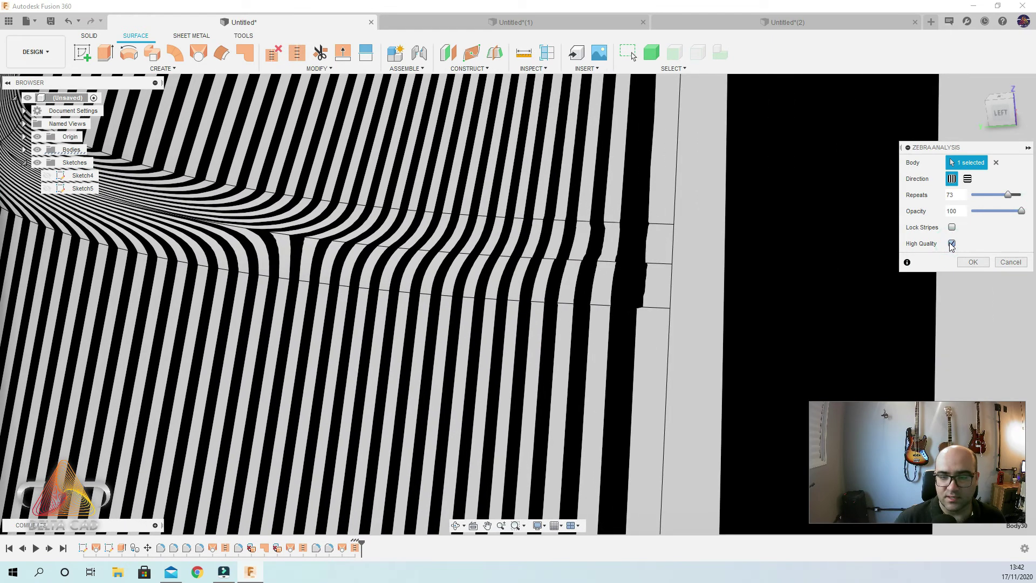
scroll(751, 270, "down", 3)
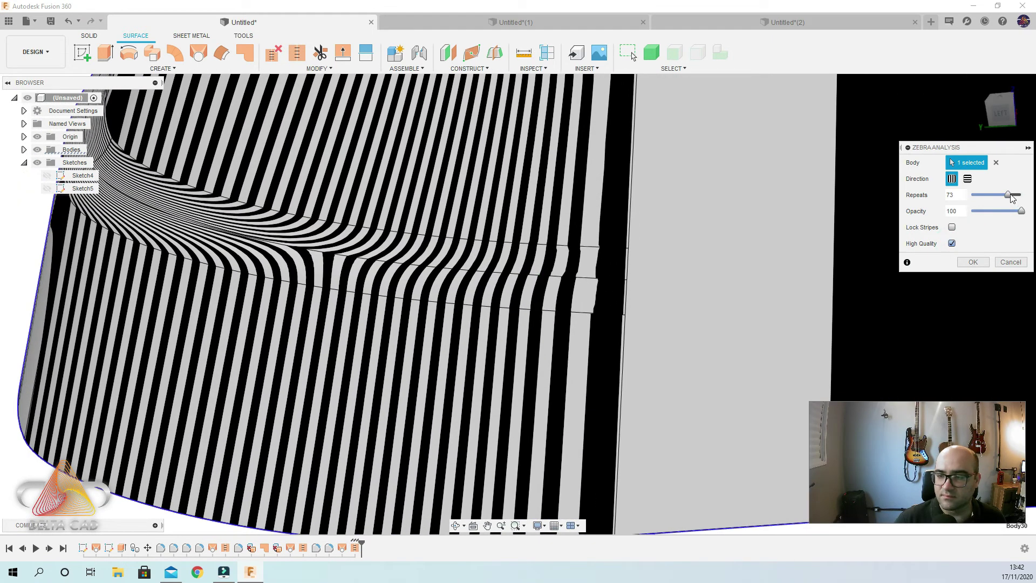
left_click_drag(1012, 198, 1021, 200)
Step: Examine the zebra stripes across the step strip and the seams of the single loft, and keep the analysis
middle_click_drag(936, 230, 702, 242, "shift")
scroll(648, 246, "up", 3)
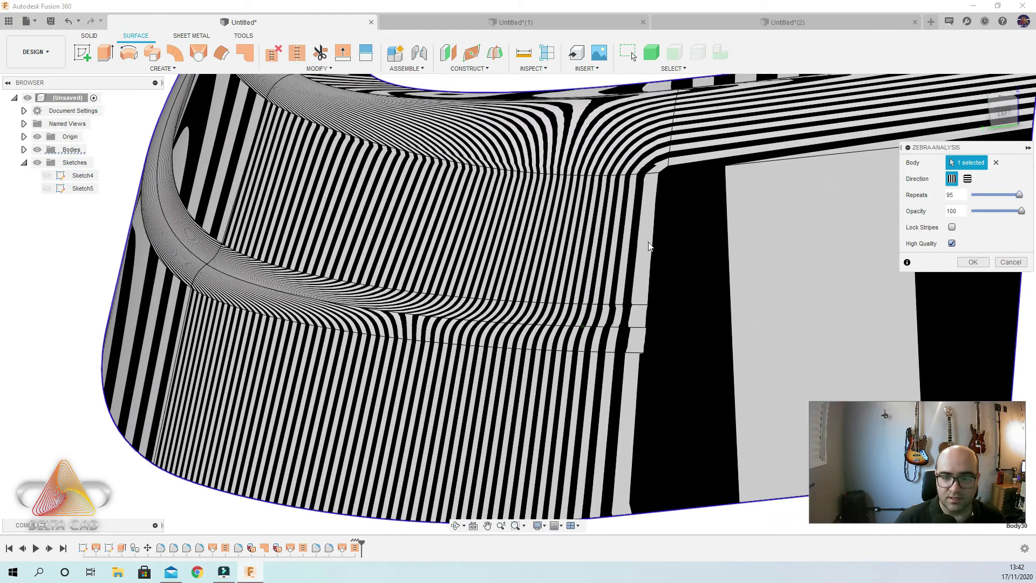
scroll(615, 320, "up", 3)
middle_click_drag(639, 307, 705, 322, "shift")
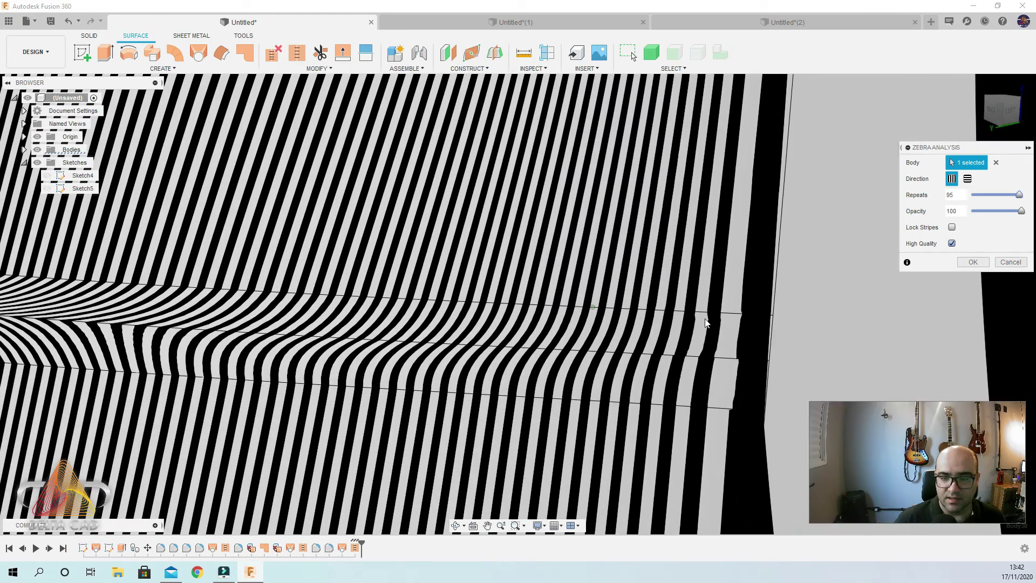
scroll(589, 286, "down", 5)
middle_click_drag(589, 286, 551, 267, "shift")
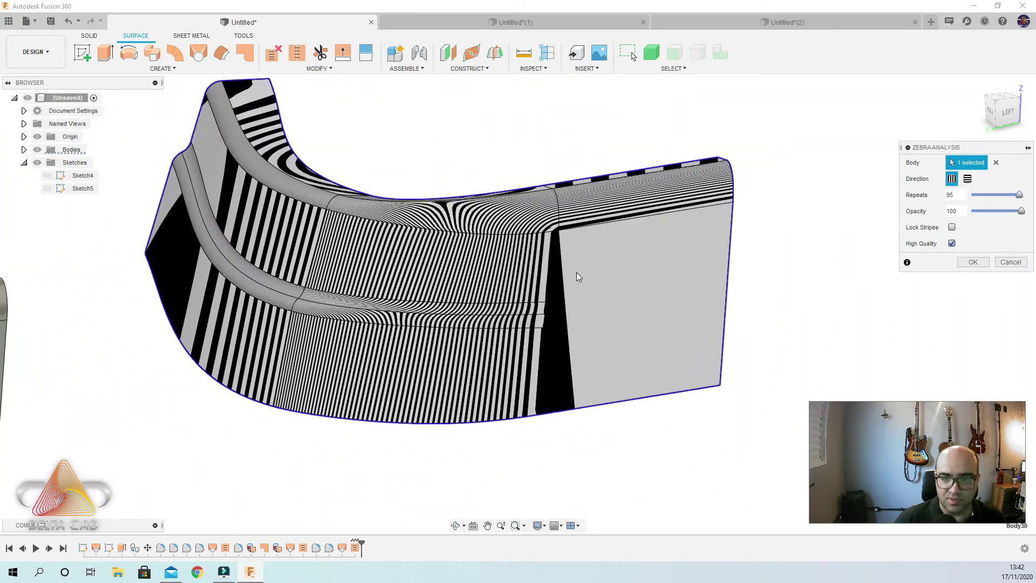
scroll(697, 222, "up", 5)
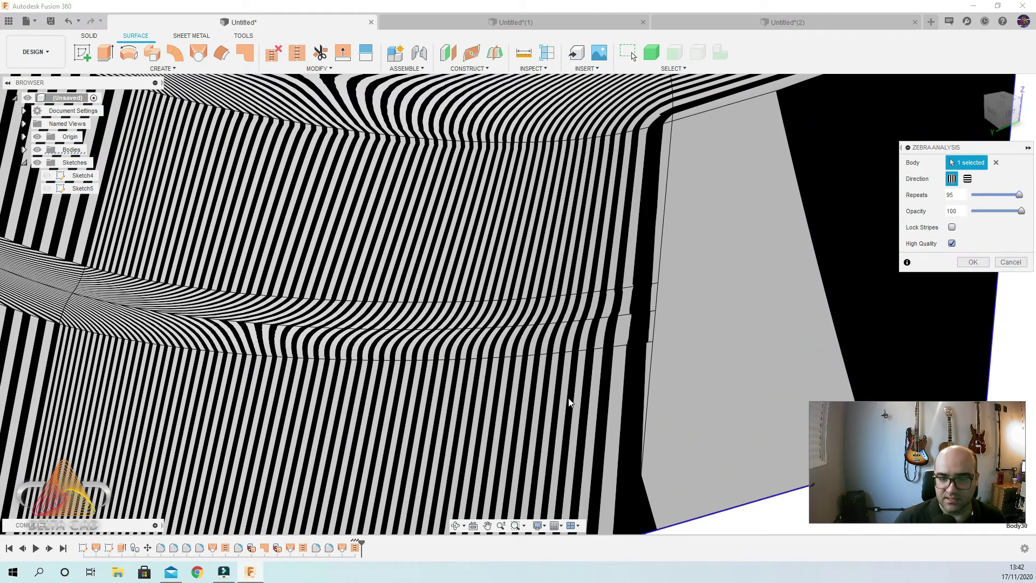
middle_click_drag(596, 229, 662, 127, "shift")
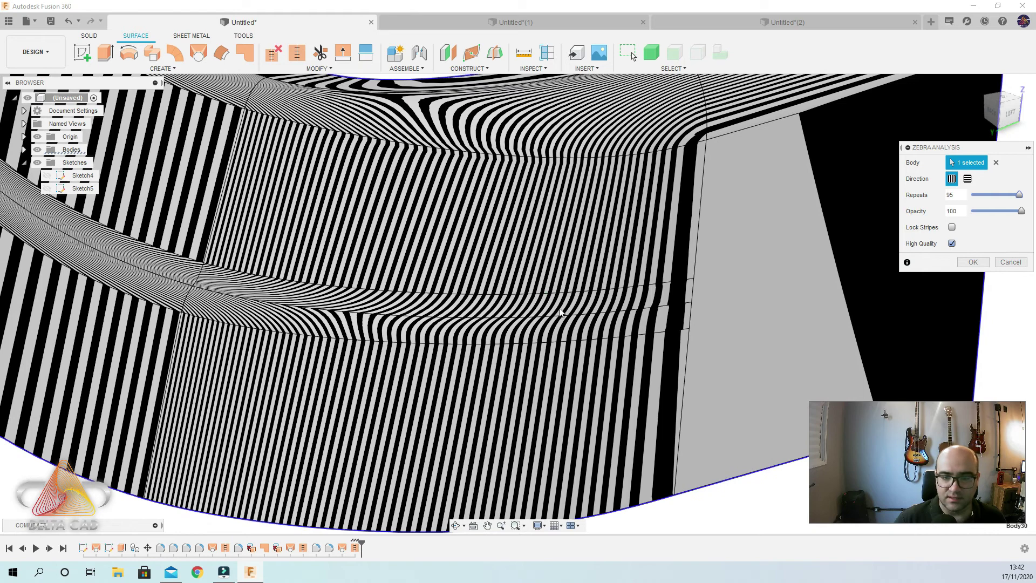
middle_click_drag(541, 302, 799, 219, "shift")
scroll(276, 275, "down", 10)
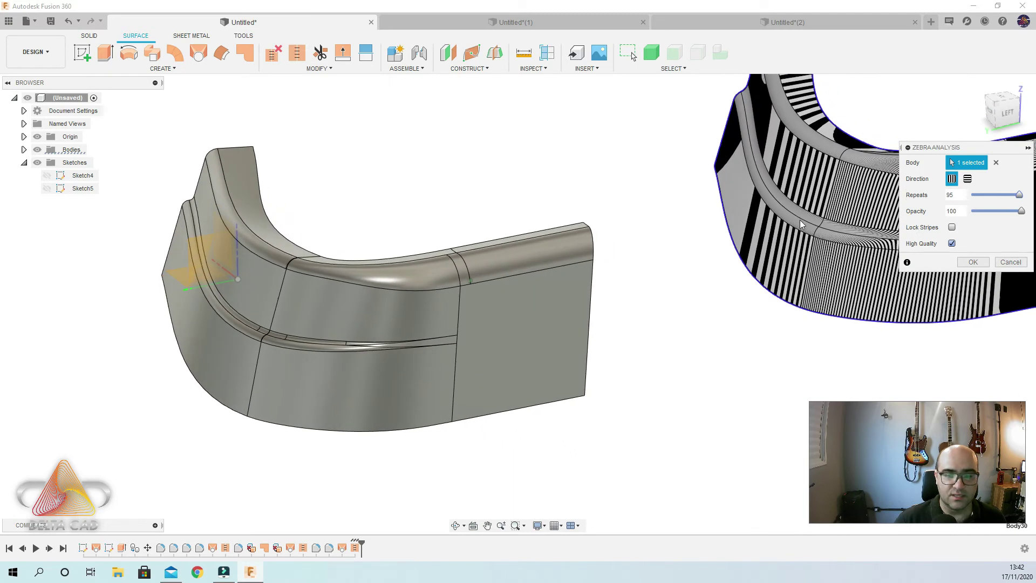
left_click(975, 261)
Step: Add a second zebra analysis to the earlier bridged model with the rebuilt step strip
middle_click_drag(369, 97, 536, 66, "shift")
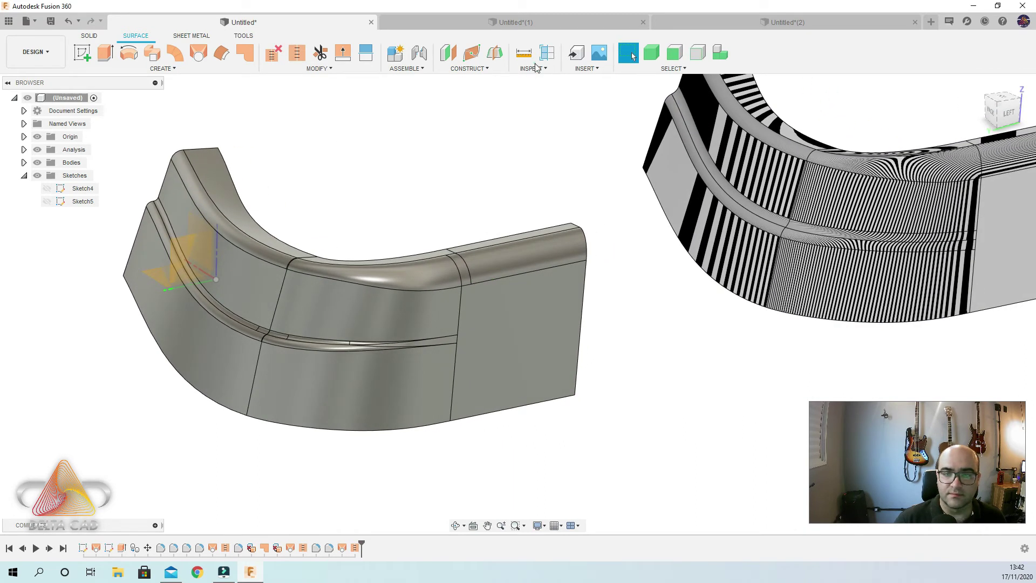
left_click(23, 149)
left_click(538, 70)
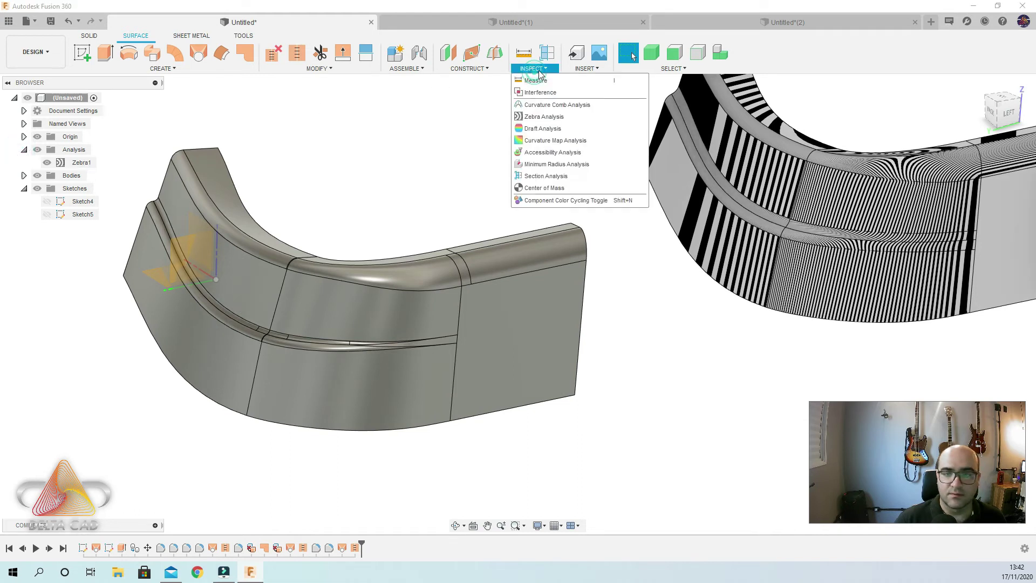
left_click(536, 117)
left_click(493, 253)
middle_click_drag(492, 254, 985, 266, "shift")
left_click(983, 263)
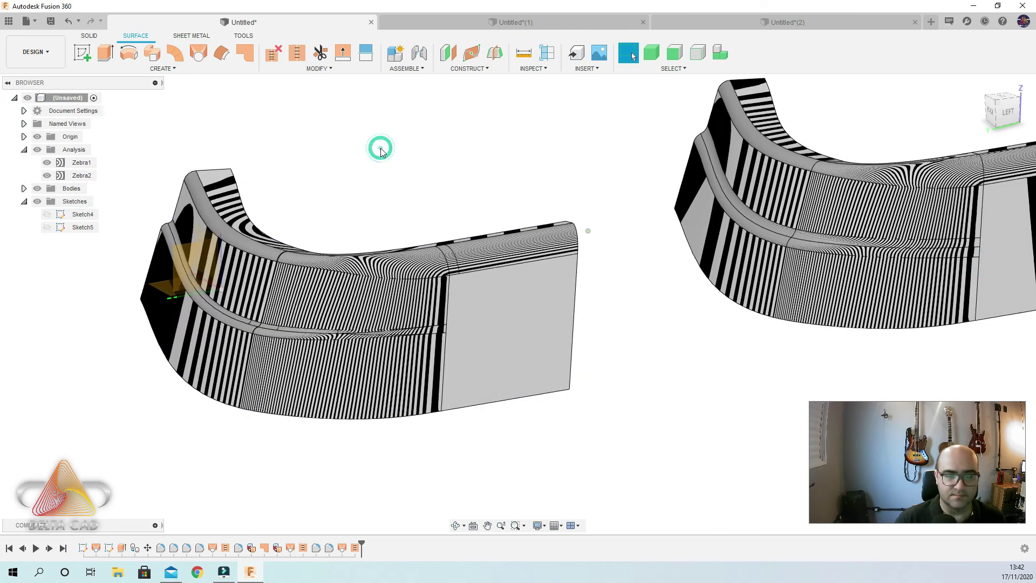
Step: Compare the zebra stripes on the two bridged models and hide all the analyses
scroll(380, 150, "up", 5)
scroll(381, 152, "down", 3)
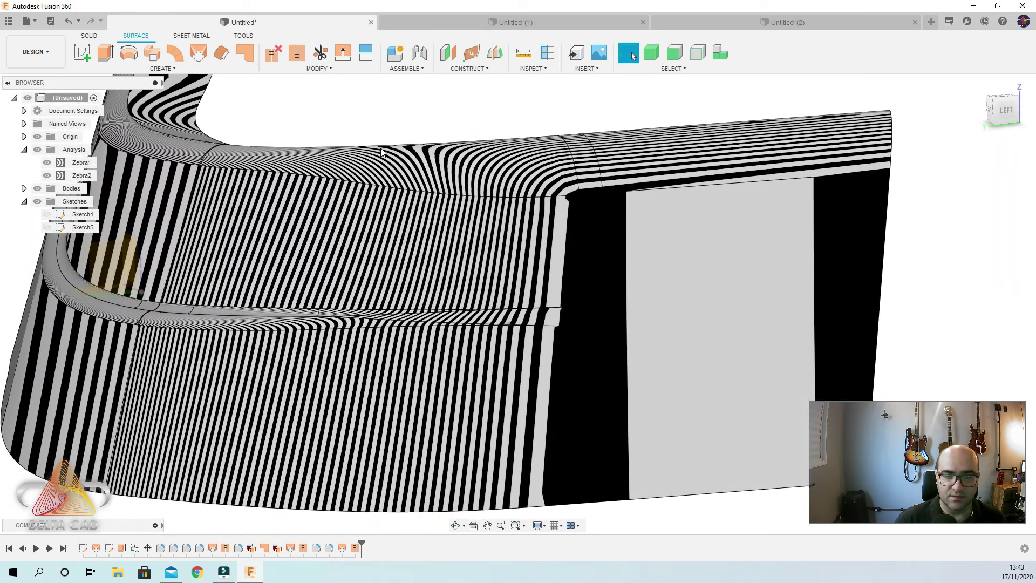
scroll(382, 154, "down", 3)
scroll(381, 154, "up", 3)
scroll(717, 189, "up", 1)
middle_click_drag(728, 185, 728, 185, "shift")
scroll(726, 185, "down", 5)
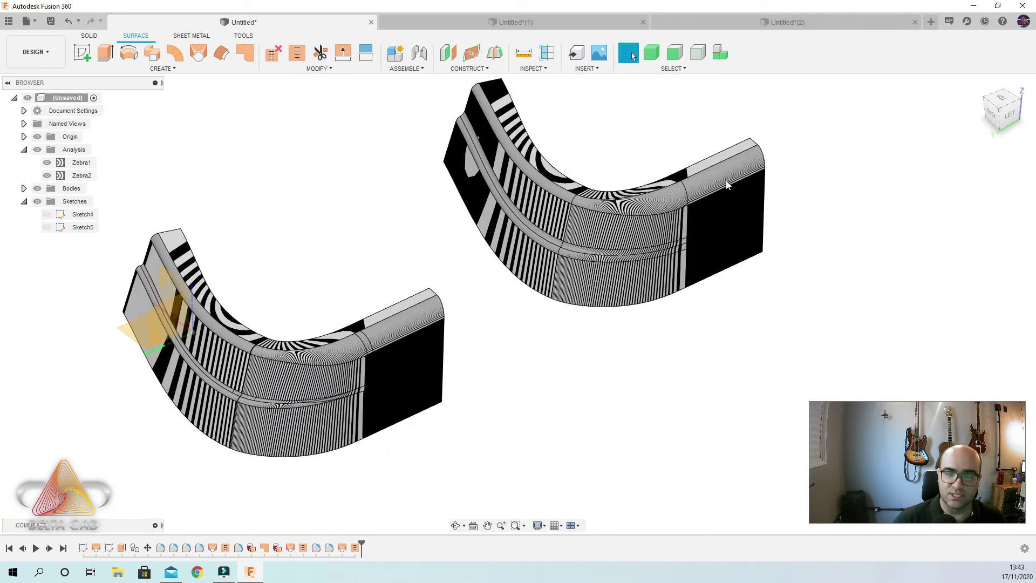
left_click(37, 150)
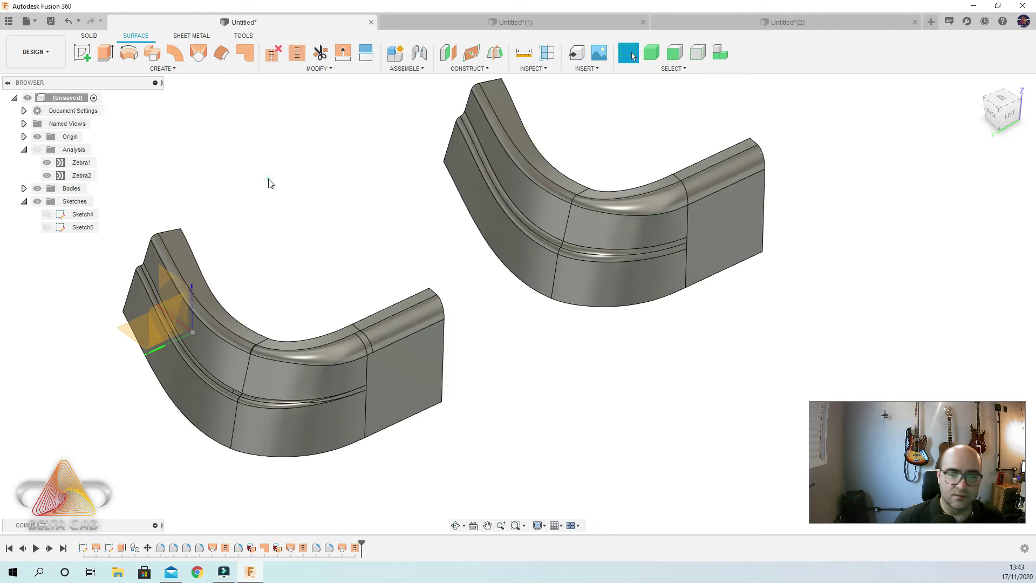
Step: Inspect the surface reflections across the seams of the two bridged models without edges, and switch to the Untitled*(1) design
middle_click_drag(270, 183, 326, 196, "shift")
scroll(497, 192, "up", 5)
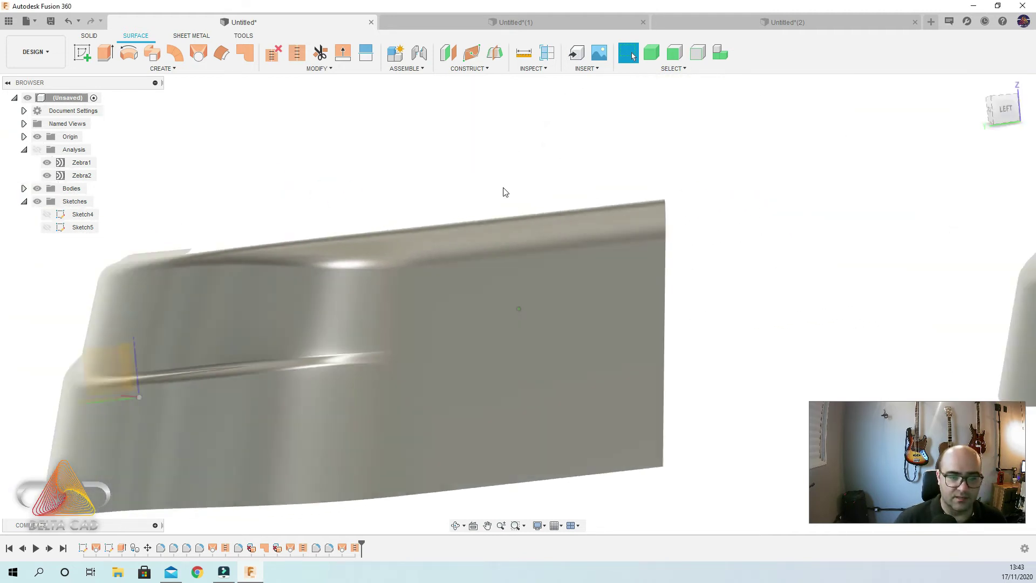
mouse_move(504, 192)
middle_mouse_down("shift")
mouse_move(344, 352)
mouse_move(453, 362)
mouse_move(371, 360)
mouse_move(418, 374)
mouse_move(356, 353)
mouse_move(412, 355)
mouse_move(300, 349)
mouse_move(394, 356)
middle_mouse_up("shift")
scroll(394, 356, "up", 5)
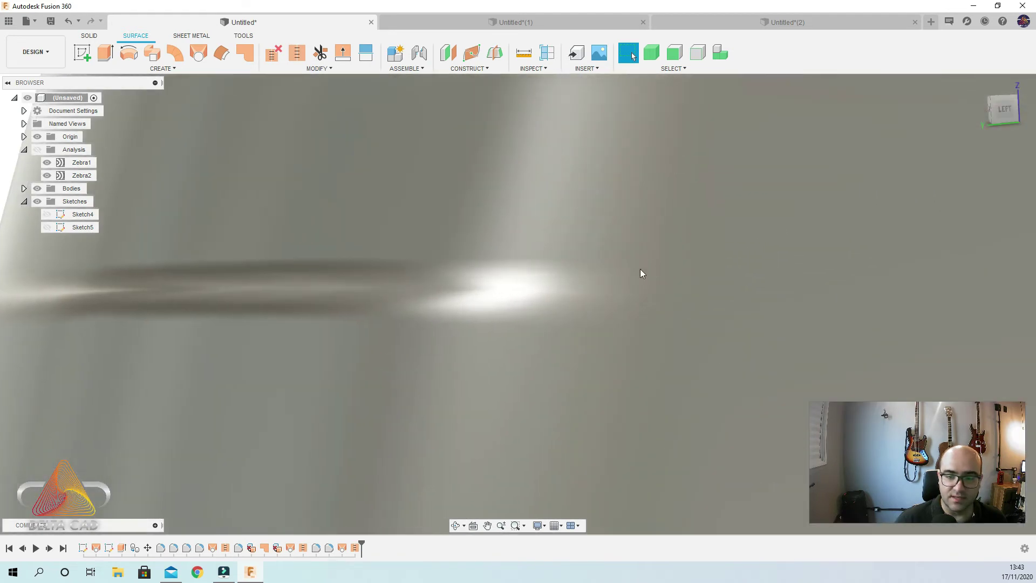
scroll(766, 246, "down", 5)
scroll(778, 245, "up", 4)
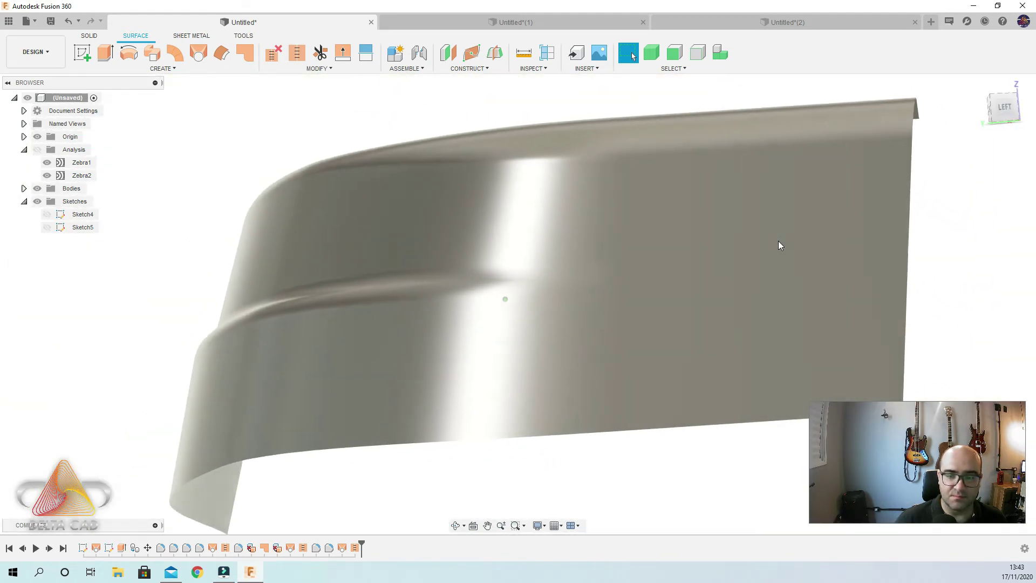
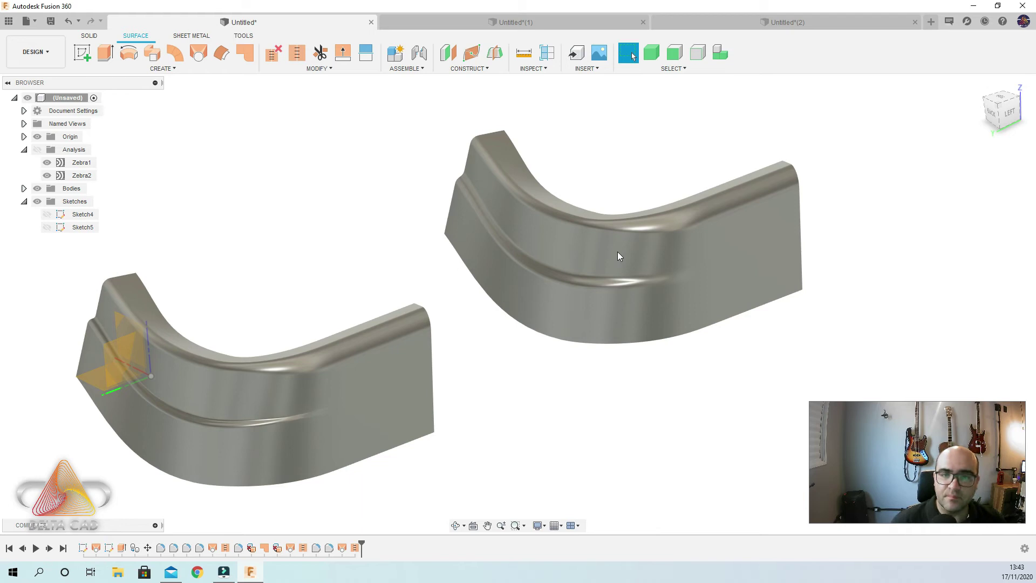
left_click(519, 23)
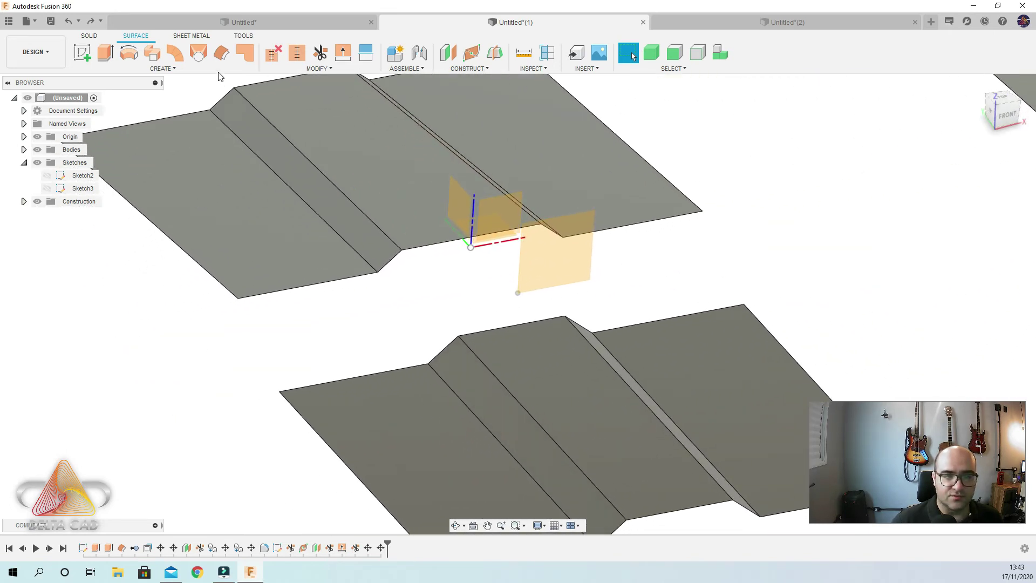
left_click(208, 55)
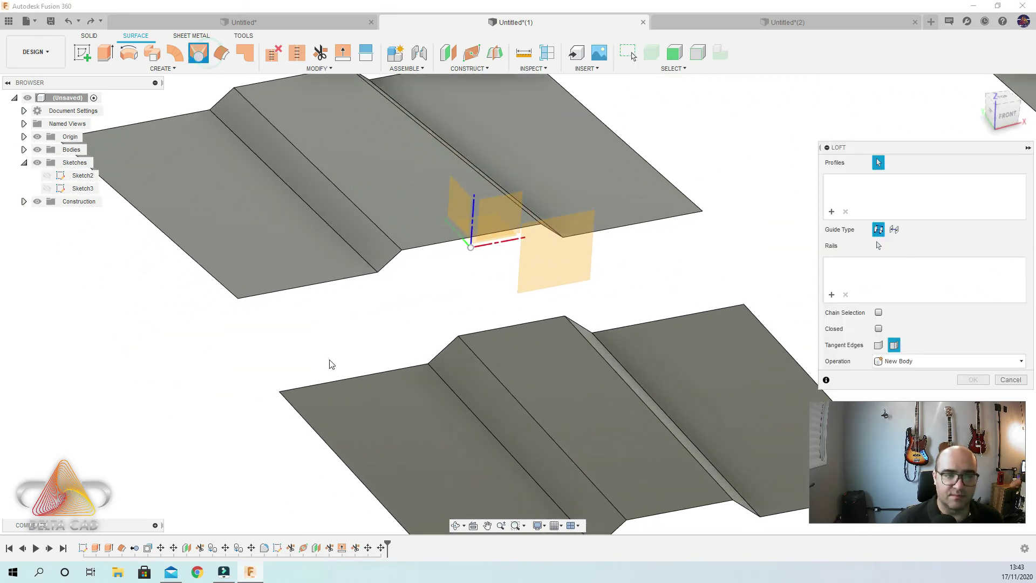
left_click(347, 277)
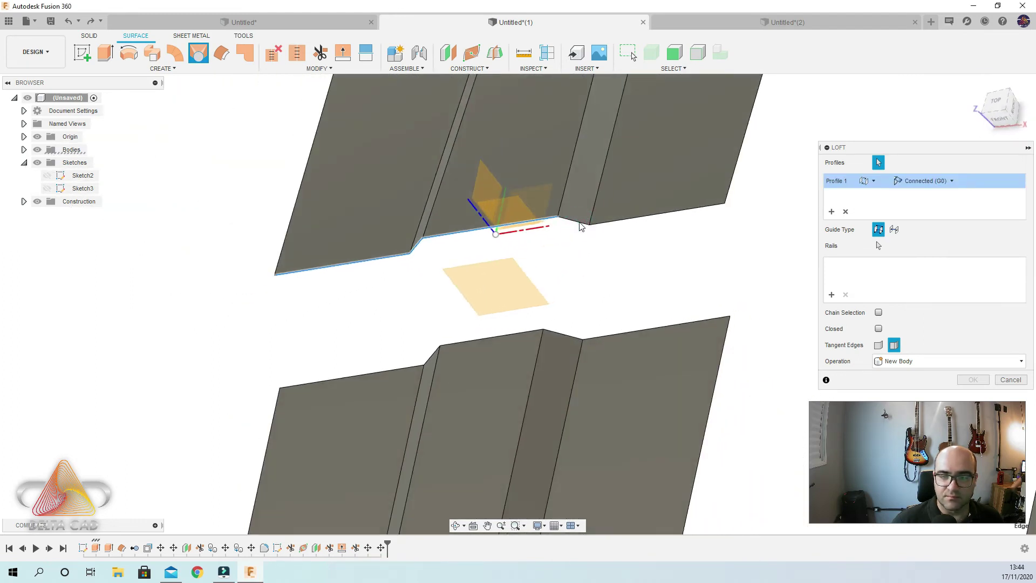
left_click(580, 225)
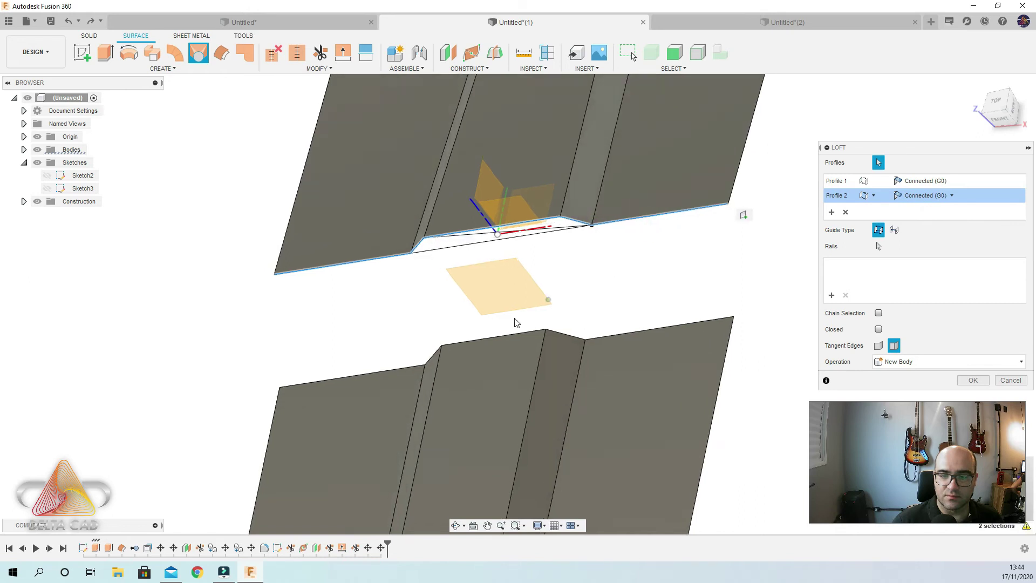
left_click(351, 370)
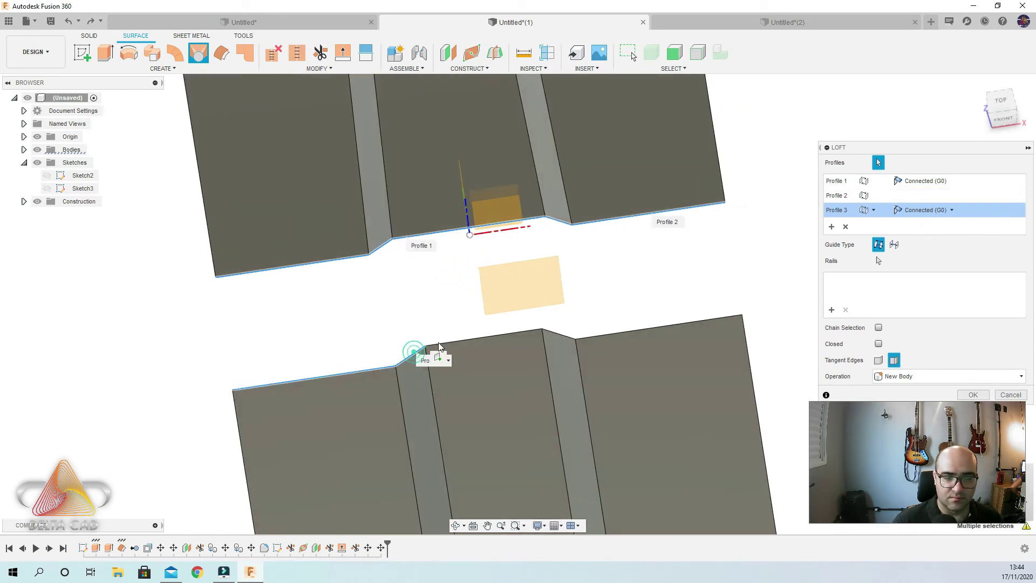
Step: Loft a new surface body between the facing stepped edge chains of the two plates, with both profiles Connected (G0) and their corners matched
left_click(196, 48)
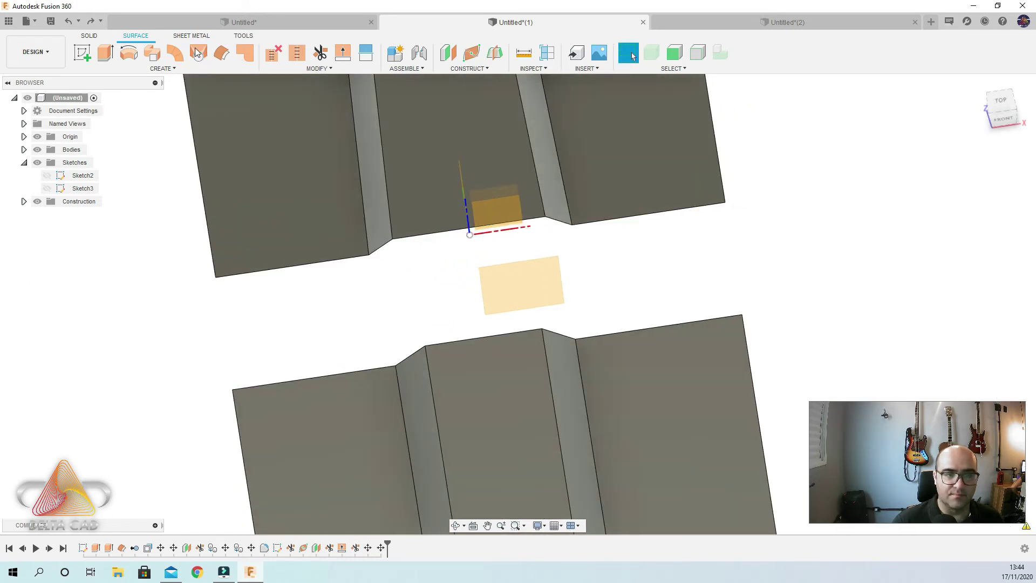
middle_click_drag(420, 312, 367, 314, "shift")
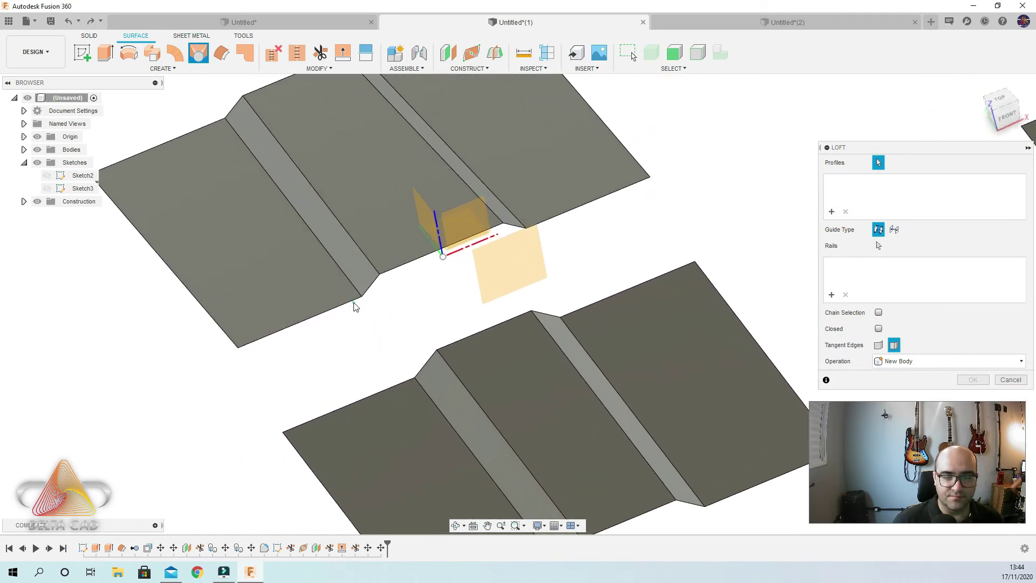
left_click(356, 302)
scroll(400, 273, "up", 3)
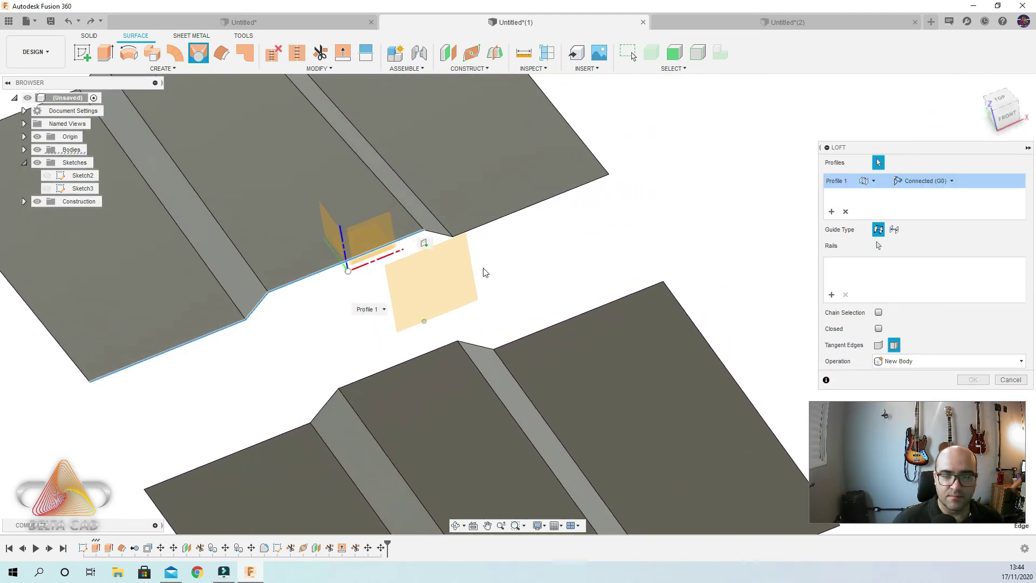
middle_click_drag(453, 213, 437, 299, "shift")
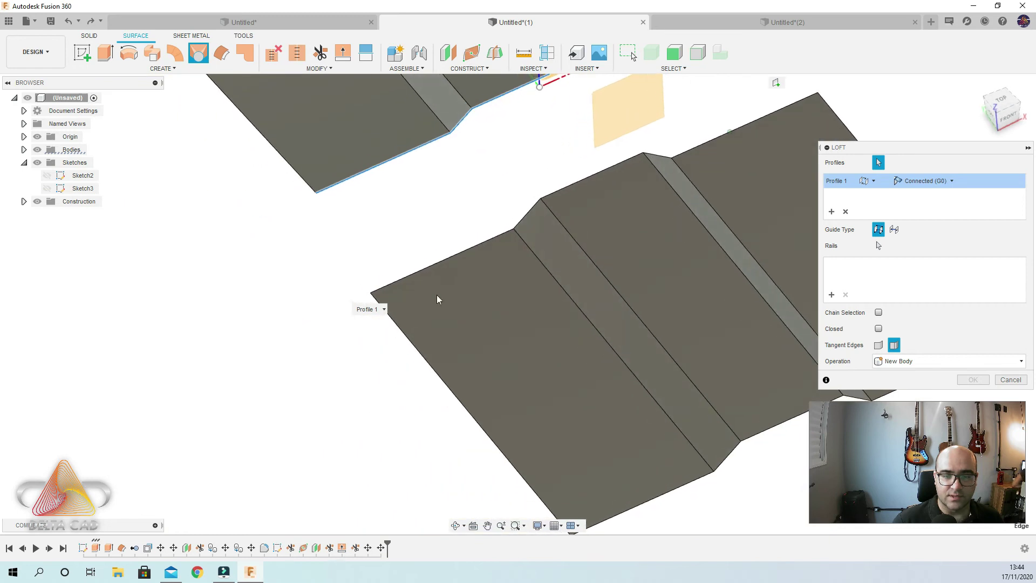
left_click(467, 253)
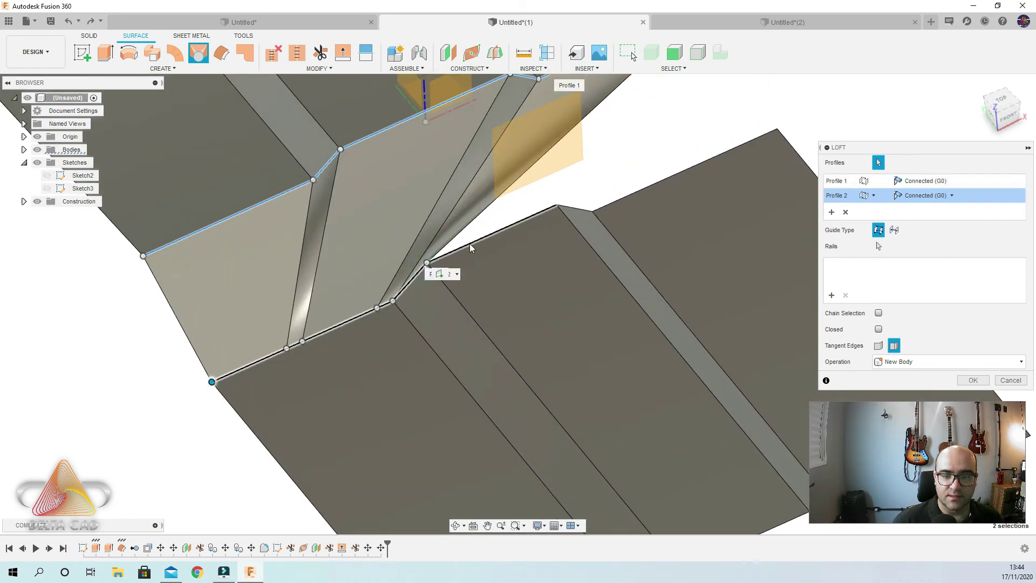
middle_click_drag(511, 227, 519, 252, "shift")
mouse_move(457, 290)
middle_mouse_down("shift")
mouse_move(597, 287)
mouse_move(474, 286)
middle_mouse_up("shift")
scroll(475, 286, "up", 2)
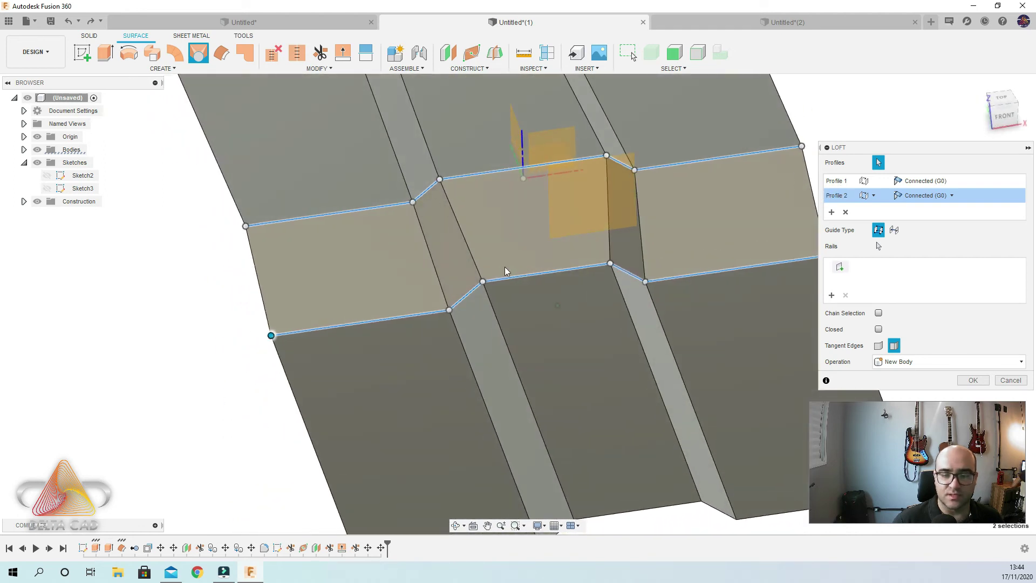
mouse_move(484, 281)
left_mouse_down()
mouse_move(552, 272)
mouse_move(483, 281)
left_mouse_up()
middle_click_drag(418, 283, 401, 193, "shift")
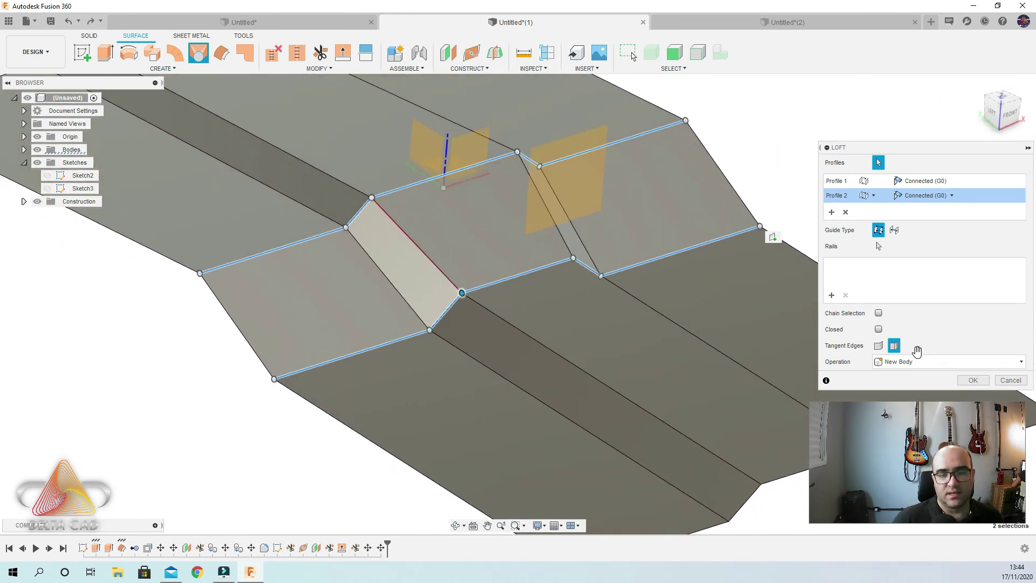
left_click(972, 380)
Step: Stitch the lofted bridge to the two stepped surfaces on either side with a 0.01 mm tolerance
middle_click_drag(897, 247, 315, 64, "shift")
left_click(300, 57)
left_click(465, 235)
left_click(407, 178)
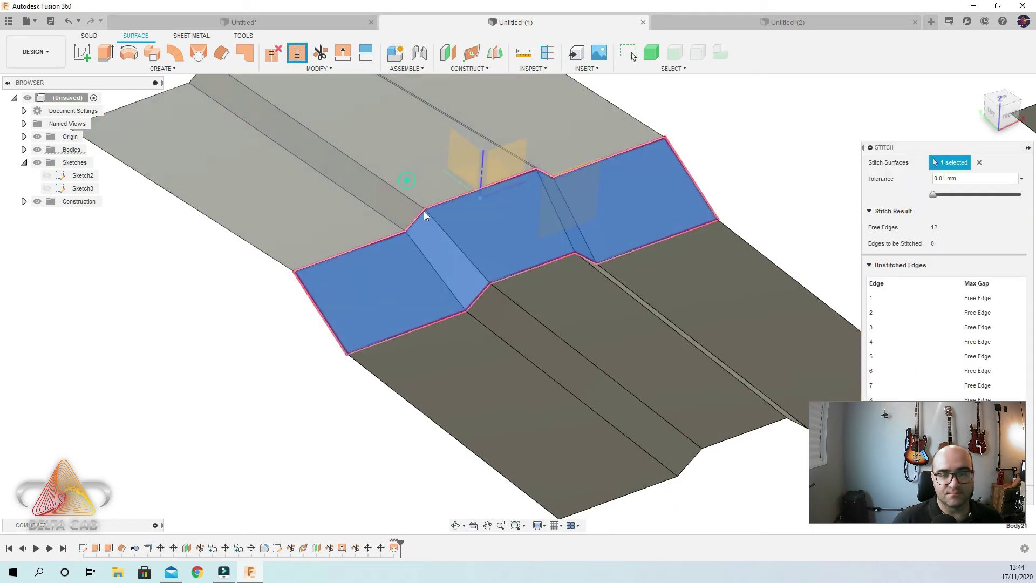
left_click(532, 308)
key("Return")
middle_click_drag(533, 309, 386, 317, "shift")
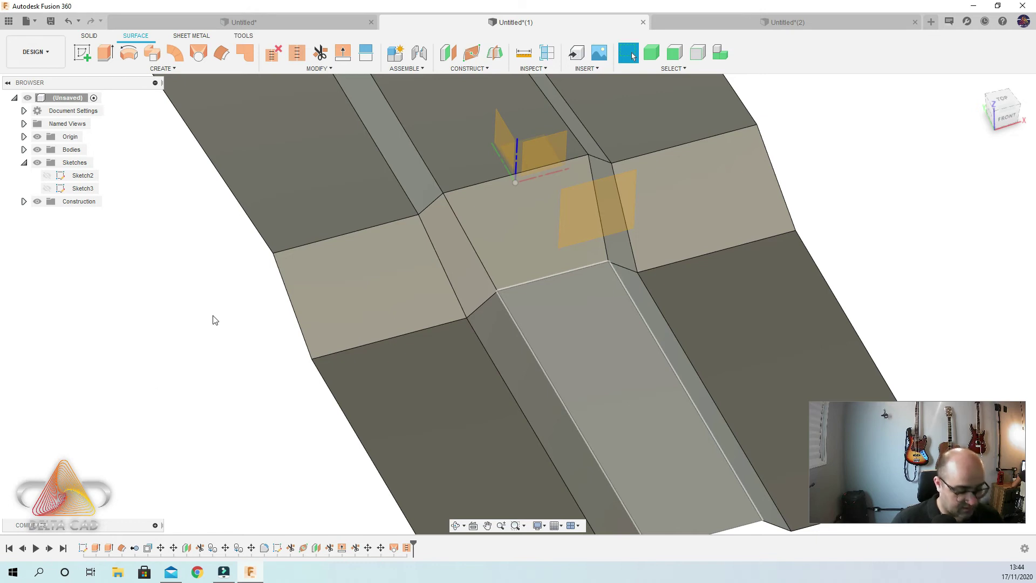
key("f")
left_click(443, 189)
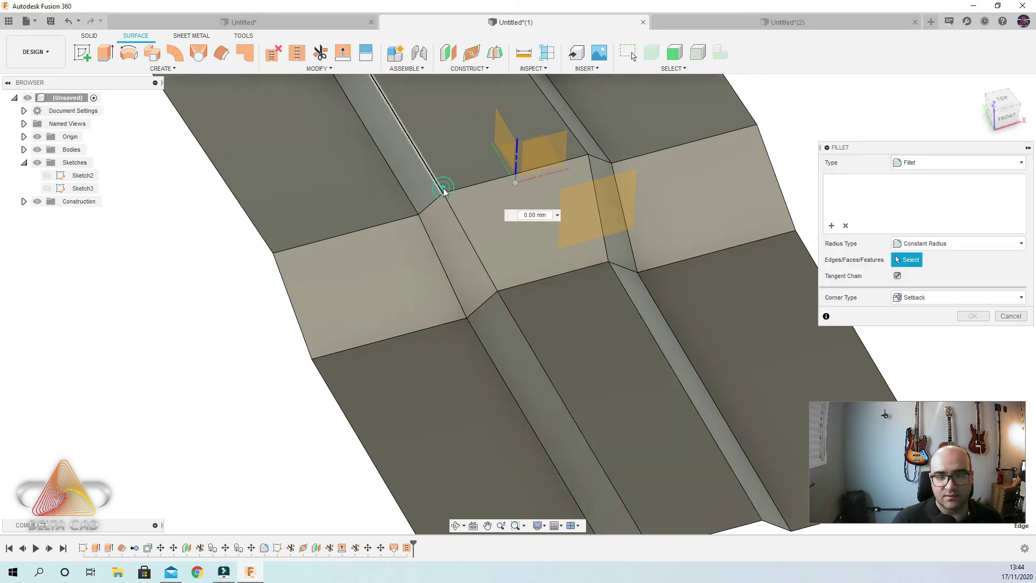
left_click(453, 209)
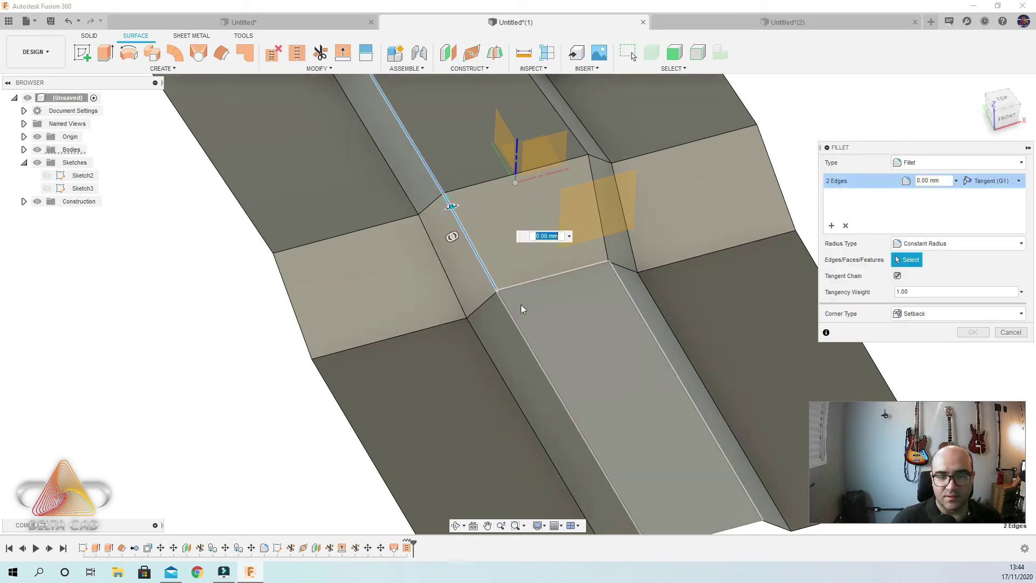
left_click(507, 306)
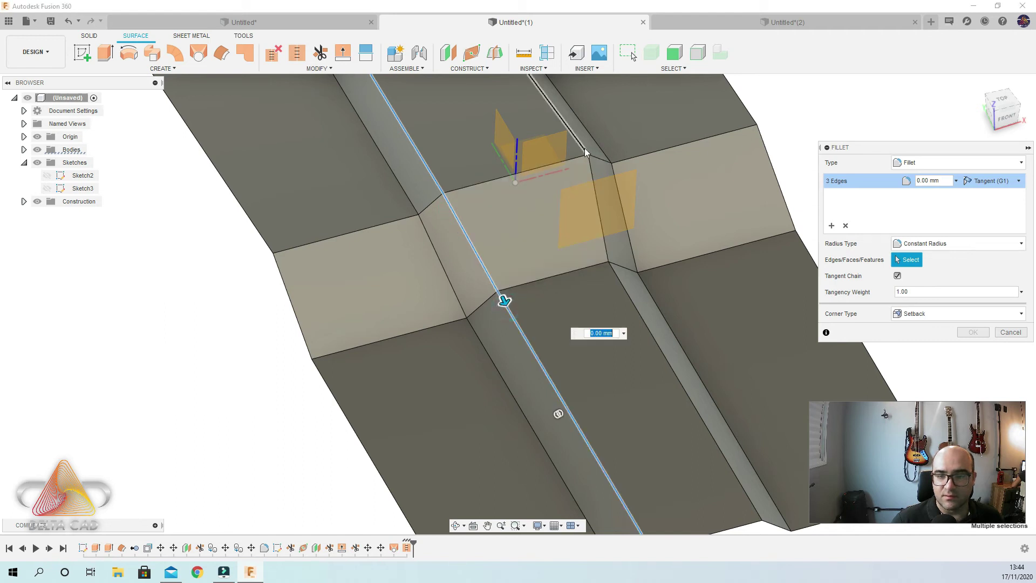
left_click(535, 230)
scroll(477, 237, "down", 2)
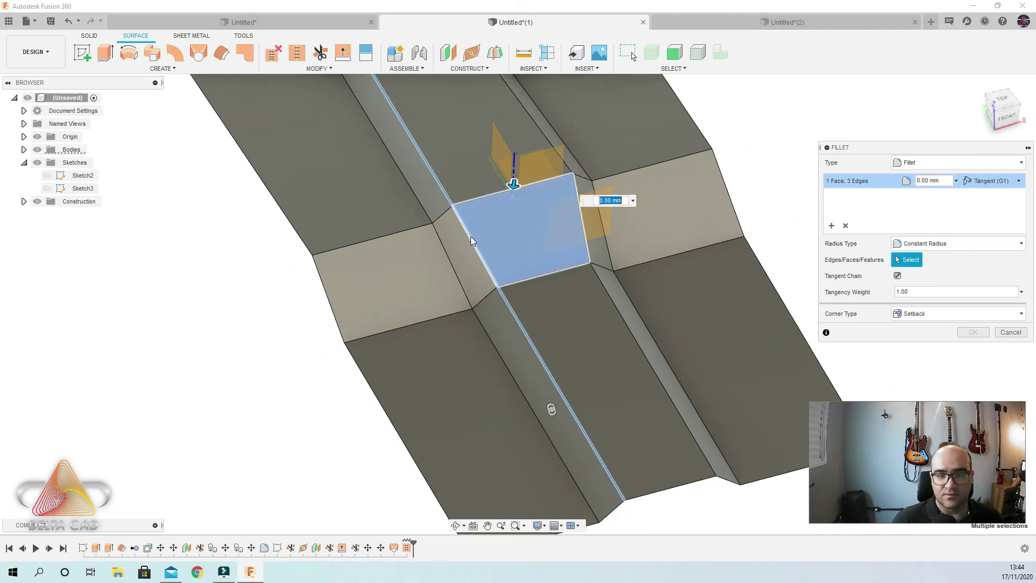
key("Escape")
Step: Fillet all faces of the stitched stepped body with a constant 3 mm radius and Tangent (G1) continuity
key("f")
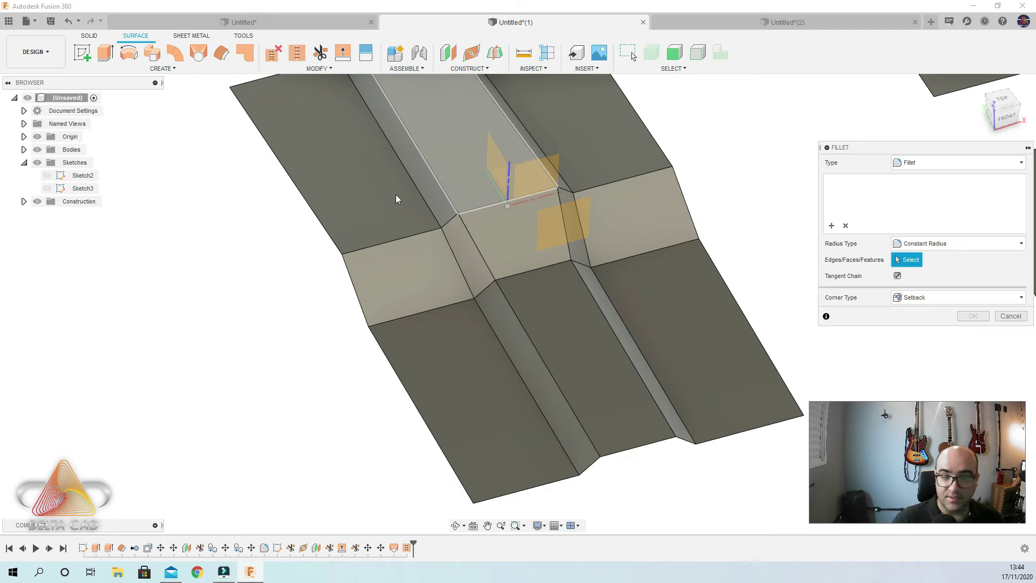
left_click(427, 193)
left_click(488, 157)
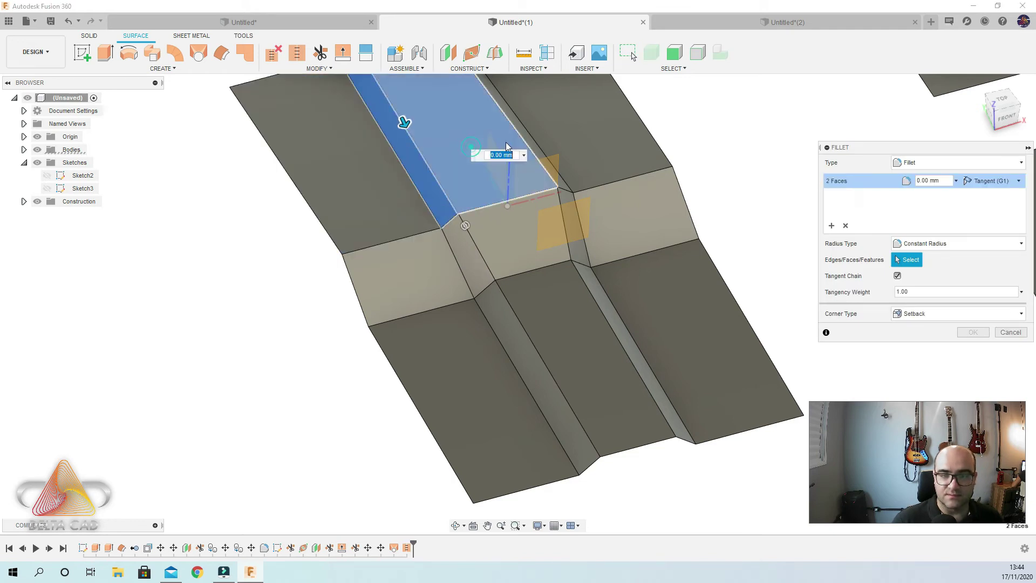
middle_click_drag(508, 145, 524, 169, "shift")
left_click(536, 183)
left_click(550, 241)
left_click(495, 263)
left_click(449, 266)
middle_click_drag(453, 299, 471, 328, "shift")
left_click(470, 330)
left_click(492, 339)
middle_click_drag(500, 363, 478, 358, "shift")
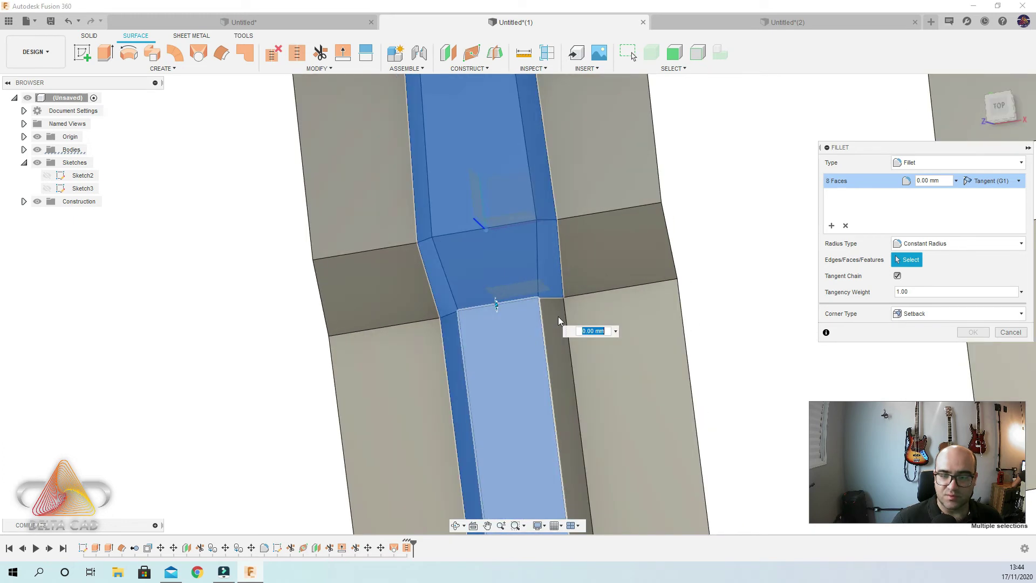
left_click(559, 319)
left_click(608, 311)
left_click(603, 250)
left_click(592, 167)
left_click(372, 185)
left_click(390, 393)
left_click(358, 217)
left_click(375, 291)
left_click(391, 379)
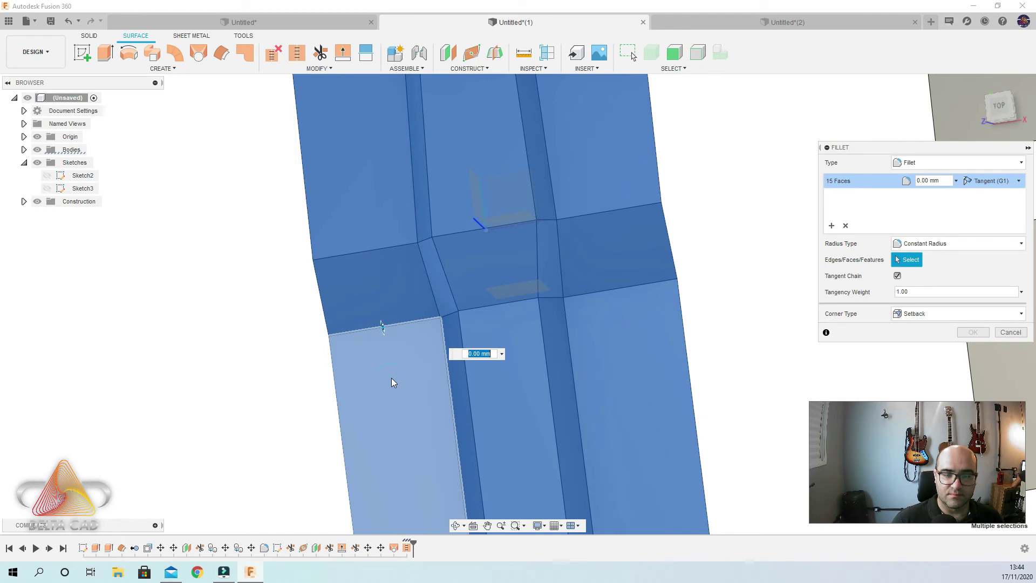
middle_click_drag(391, 379, 462, 388, "shift")
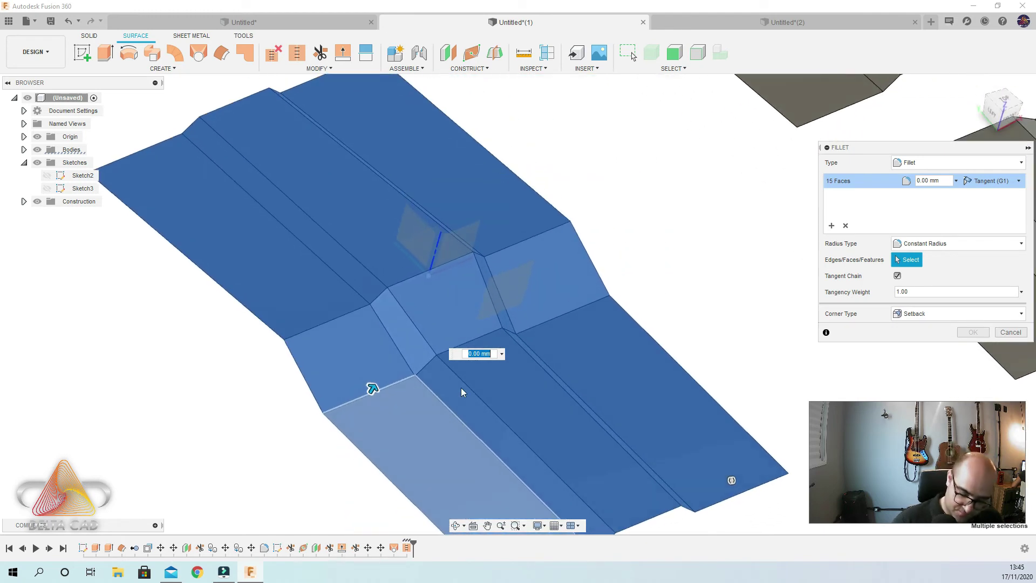
type("3")
middle_click_drag(461, 387, 461, 387, "shift")
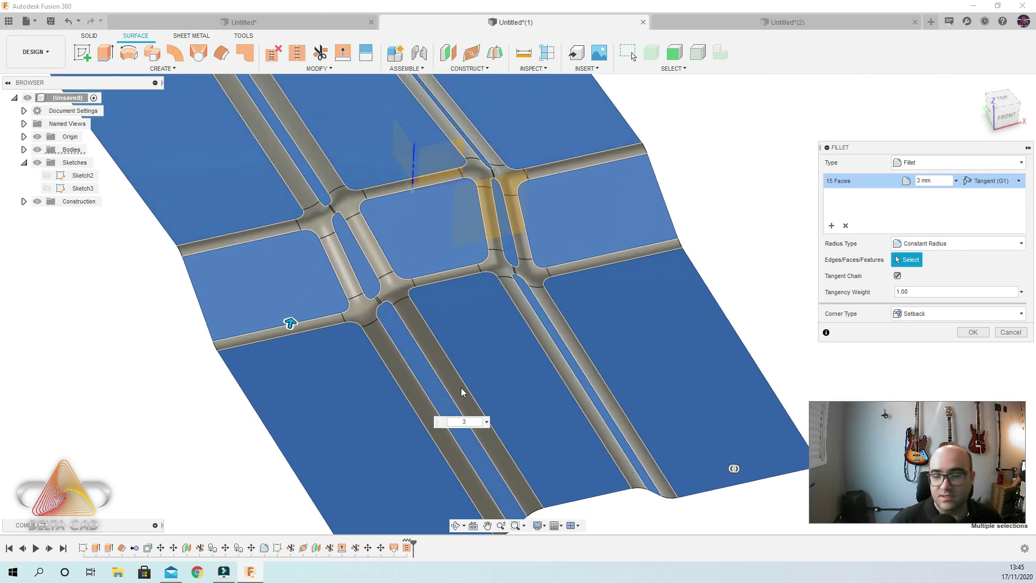
Step: Compare the Rolling Ball corner type with Setback, return the corners to Setback, and complete the fillet
left_click(924, 313)
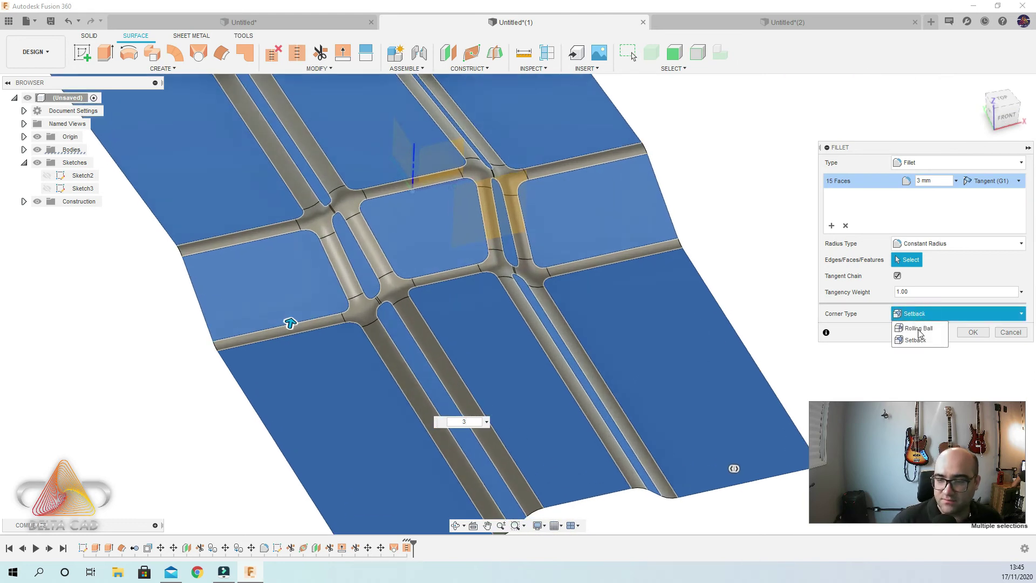
left_click(919, 328)
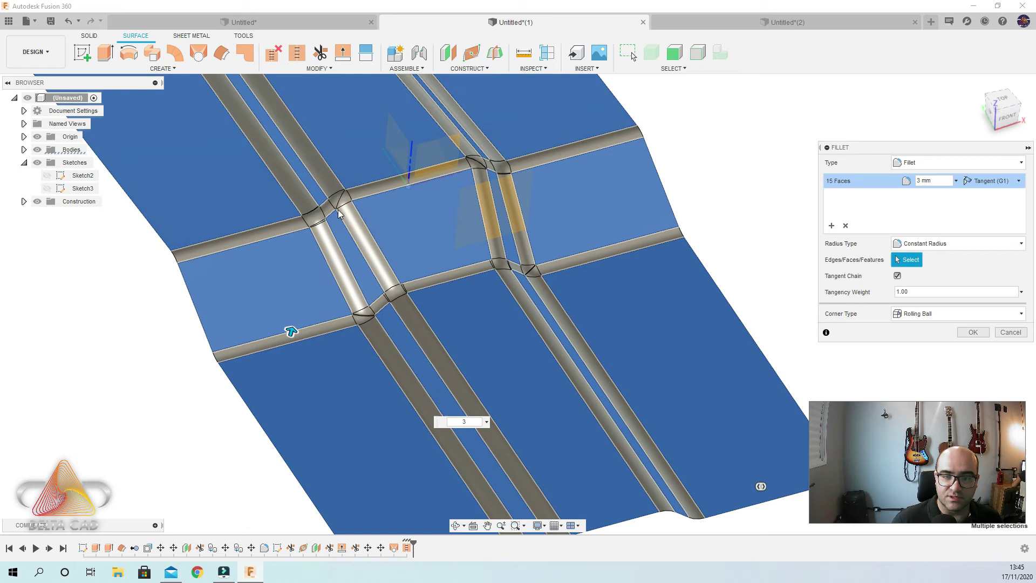
left_click(916, 313)
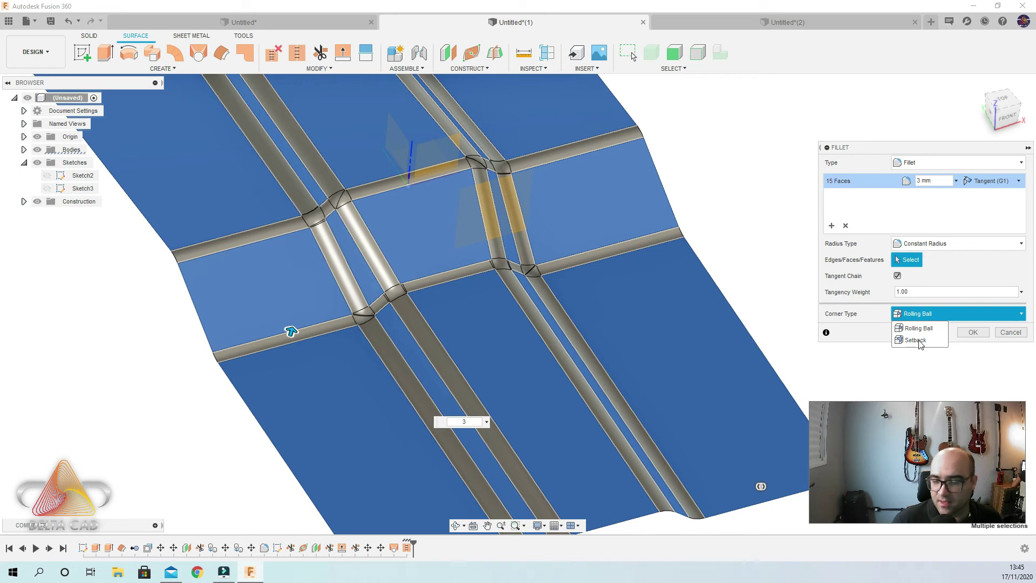
key("Return")
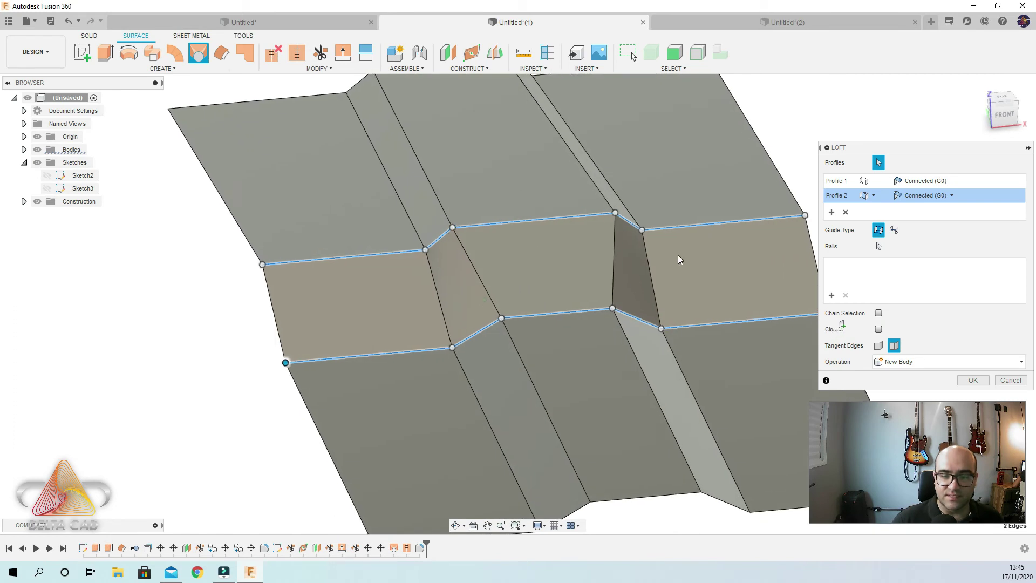
Step: Loft a bridge between the facing edges of the second pair of stepped surfaces, with both profiles set to Tangent (G1)
left_click(951, 180)
left_click(950, 207)
left_click(951, 195)
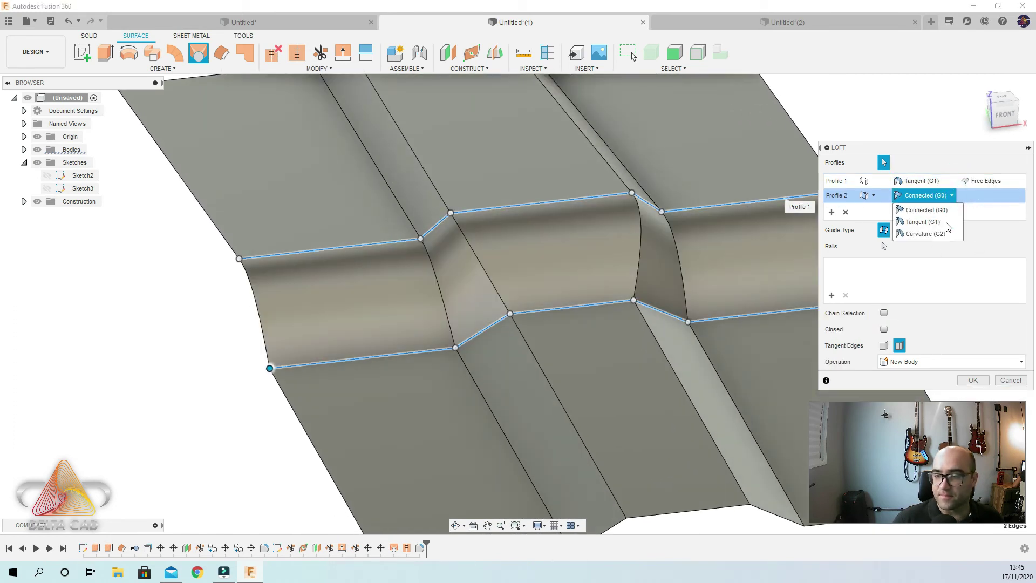
left_click(949, 227)
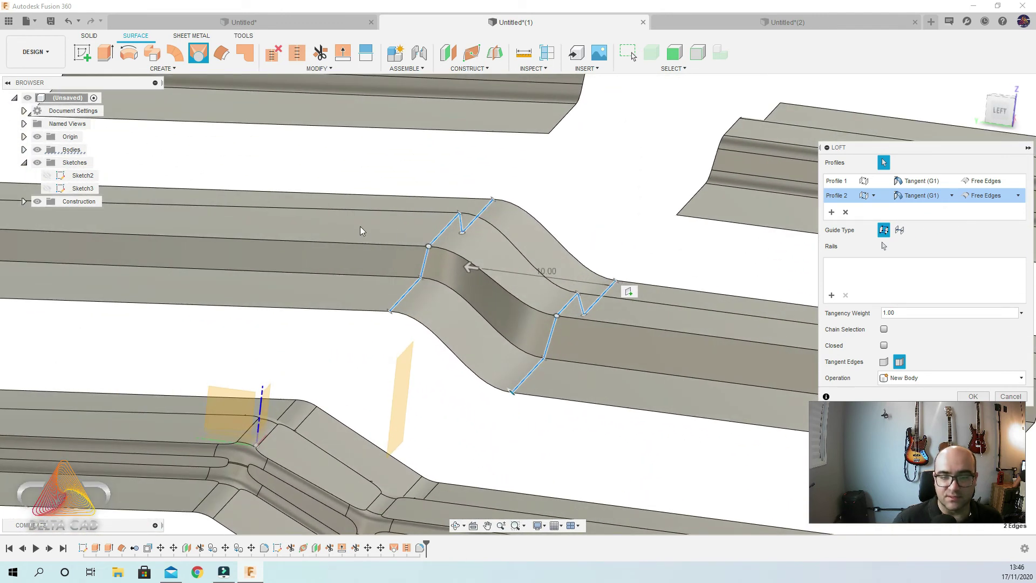
left_click(971, 397)
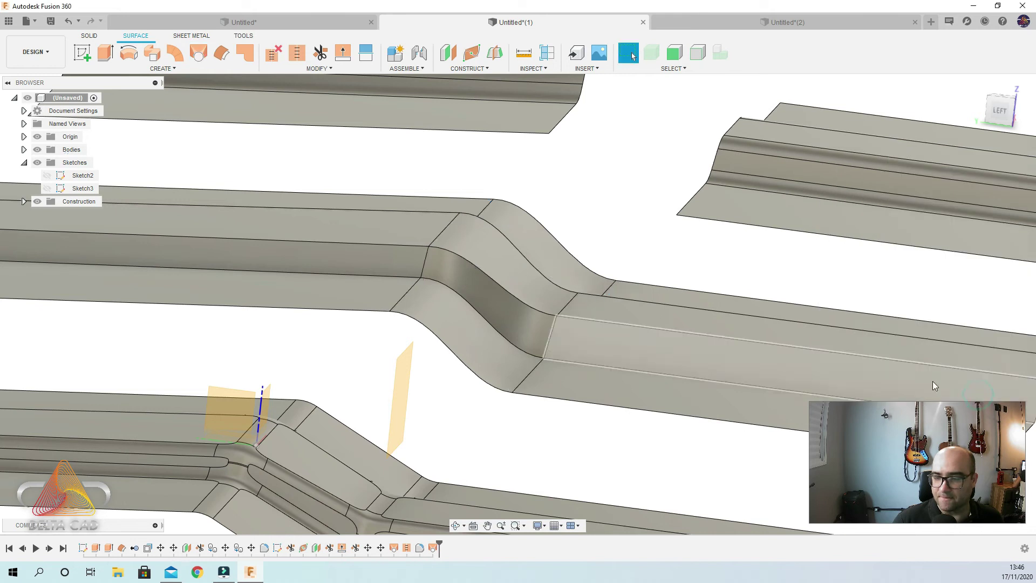
Step: Stitch the tangent lofted bridge to the stepped surfaces at its two ends with a 0.01 mm tolerance
left_click(296, 54)
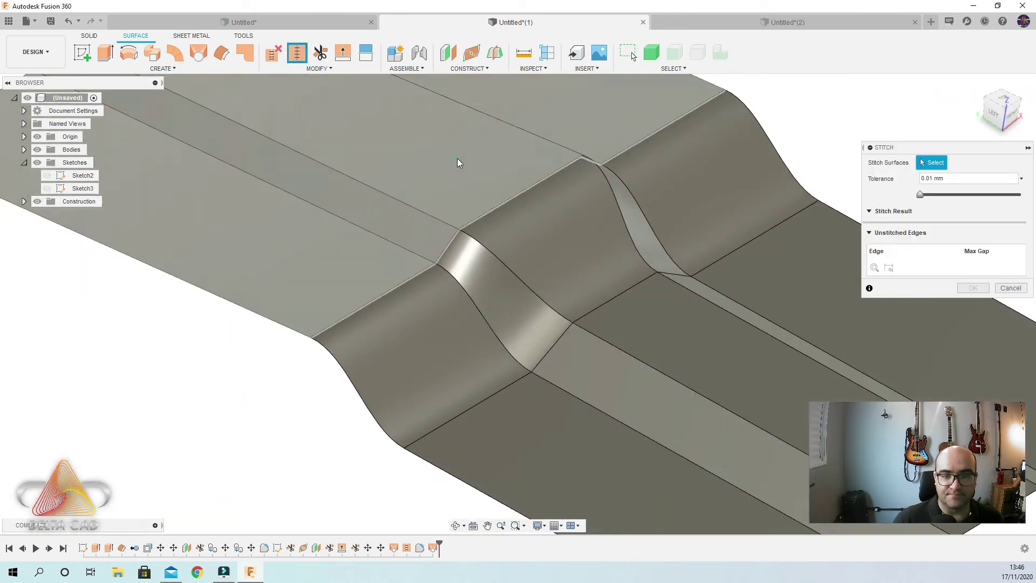
left_click_drag(458, 162, 678, 351)
scroll(677, 313, "down", 2)
key("Return")
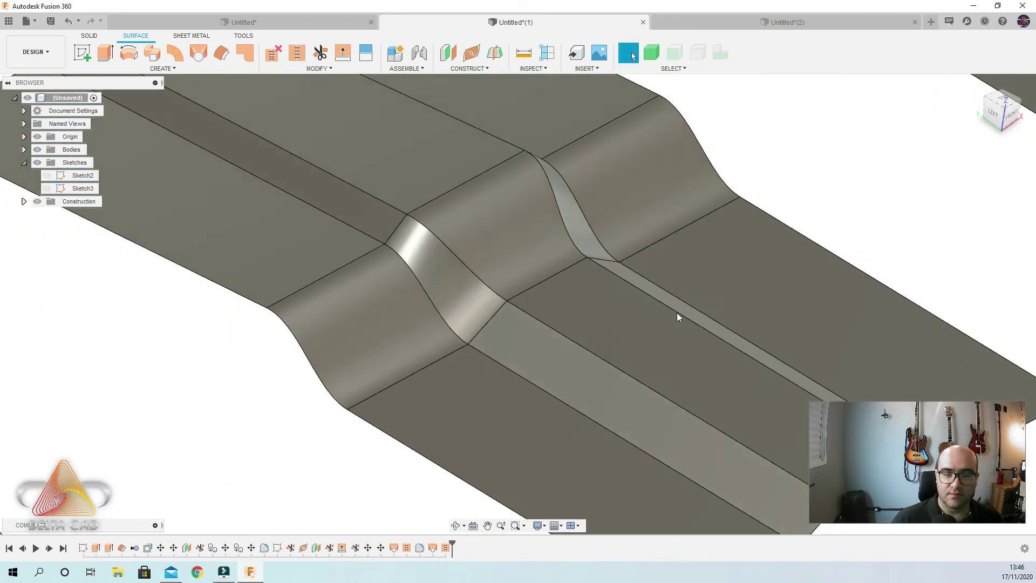
Step: Fillet the lengthwise bend edges running across the stitched tangent bridge with a constant 3 mm radius and Tangent (G1) continuity
middle_click_drag(677, 312, 392, 269, "shift")
key("f")
left_click(470, 257)
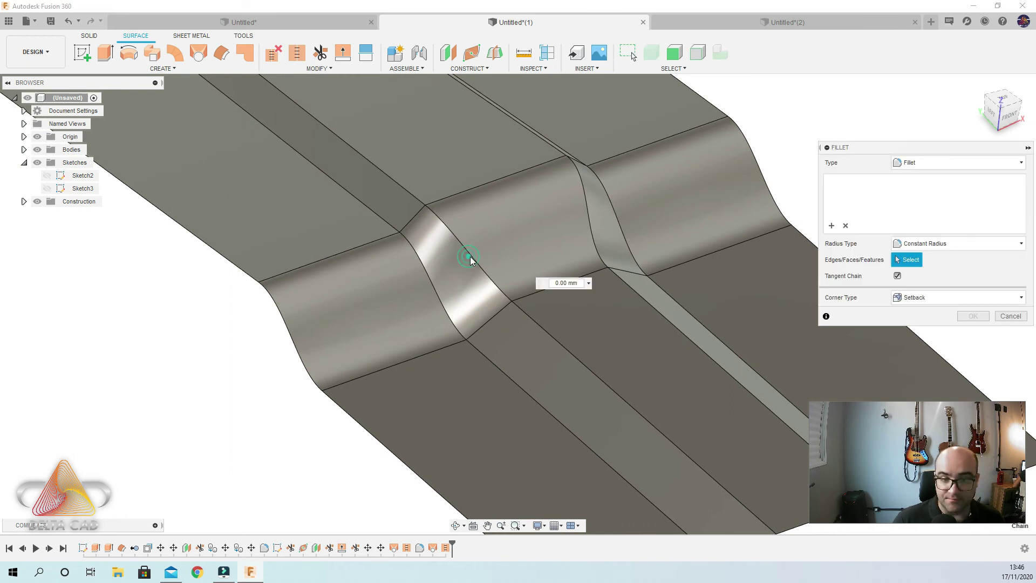
left_click(430, 281)
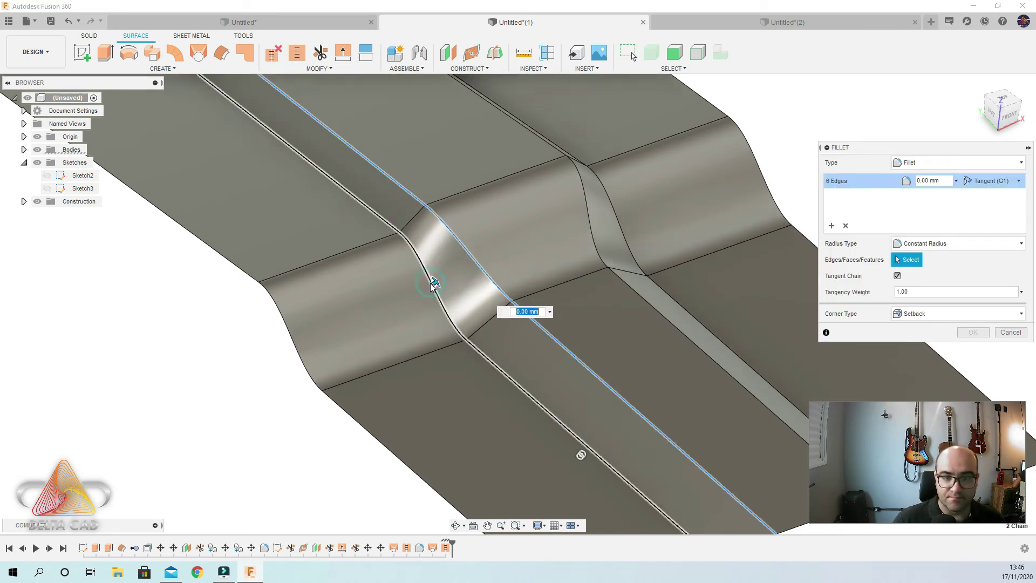
left_click(587, 205)
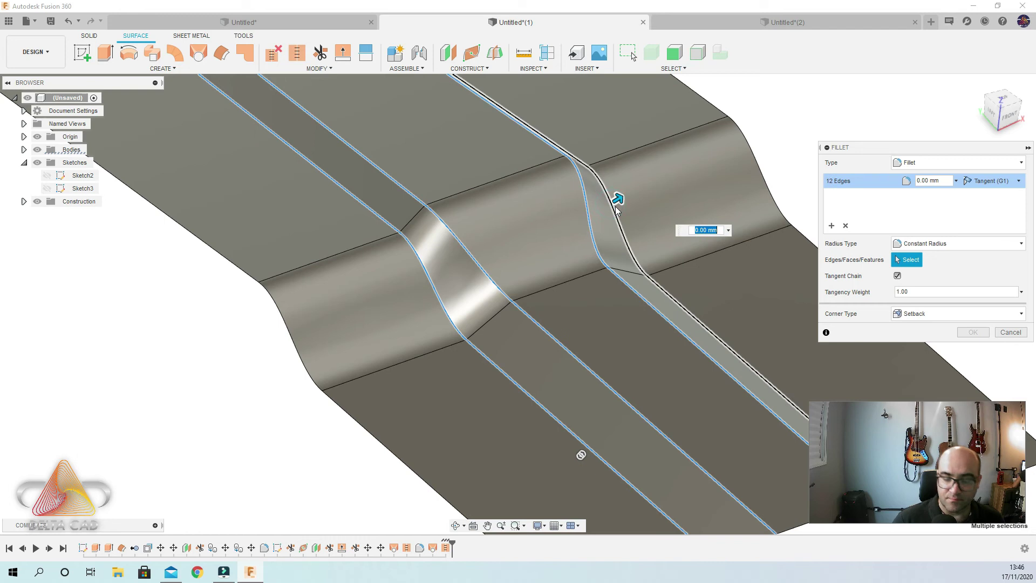
type("3")
key("Return")
Step: Examine the filleted tangent bridge from several sides and compare it with the remaining pair of separated, already filleted plates
middle_click_drag(615, 206, 615, 206, "shift")
scroll(446, 180, "up", 3)
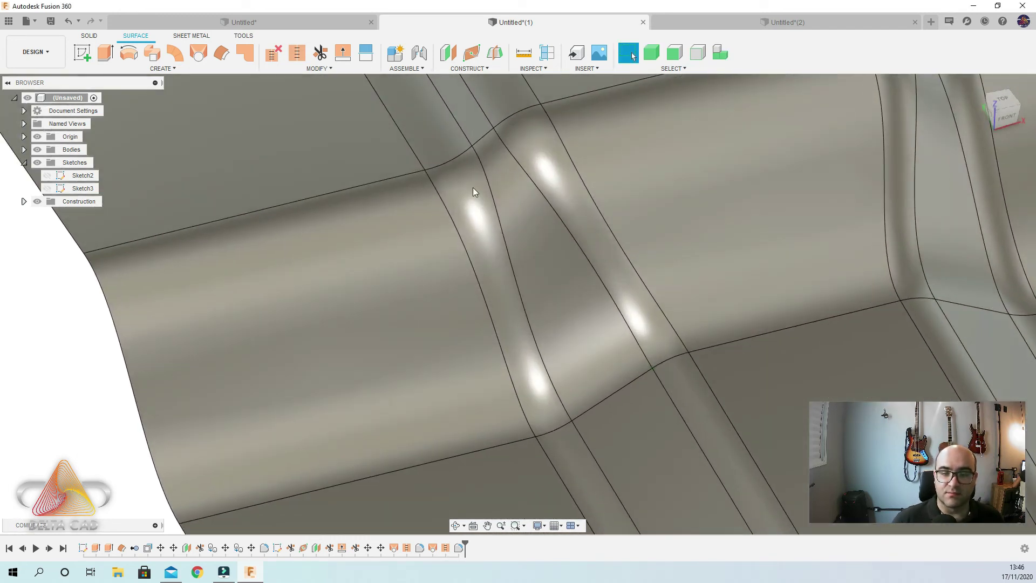
middle_click_drag(519, 326, 425, 224, "shift")
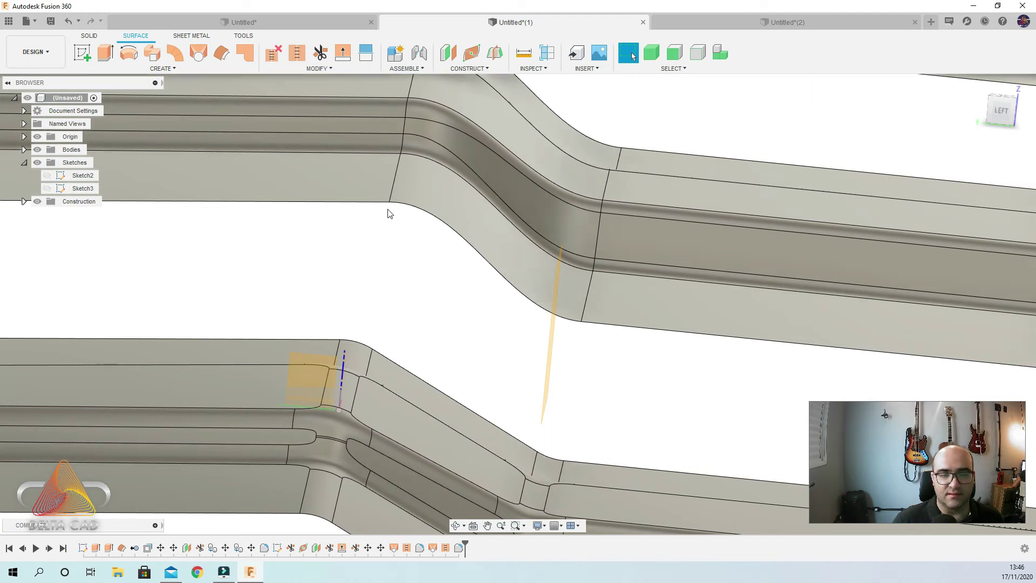
scroll(428, 196, "up", 5)
middle_click_drag(428, 196, 396, 129, "shift")
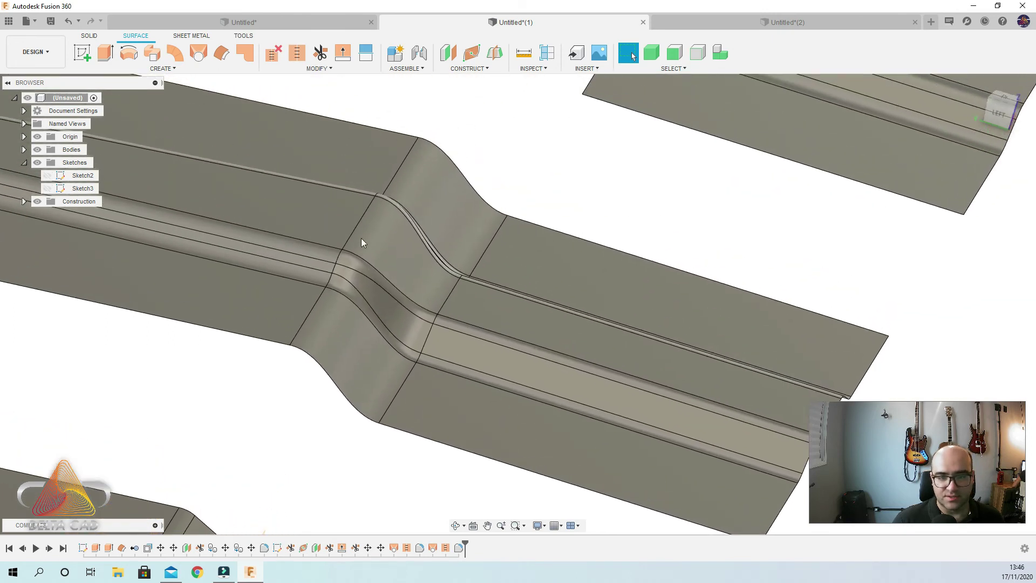
scroll(341, 270, "up", 2)
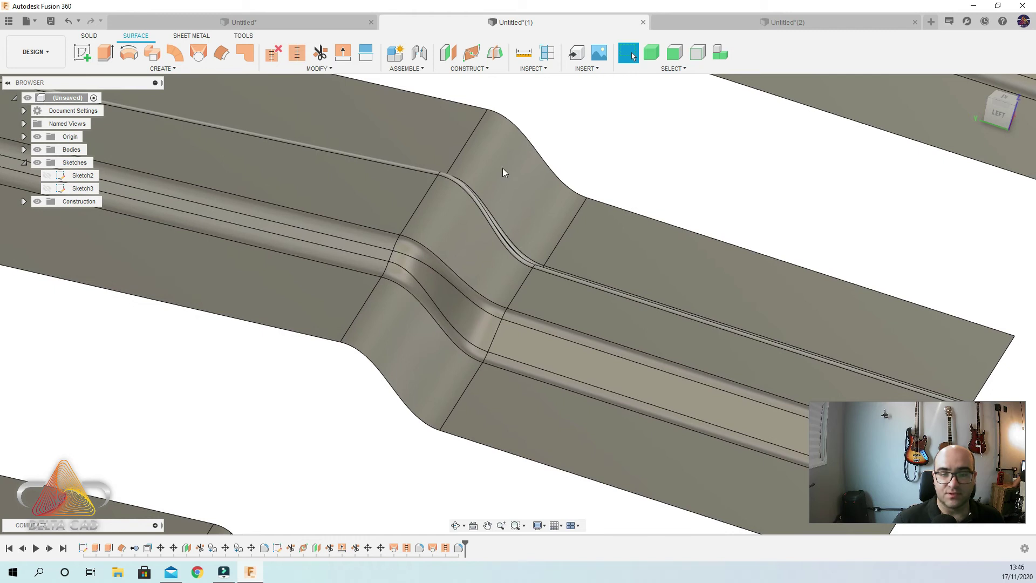
scroll(449, 312, "down", 4)
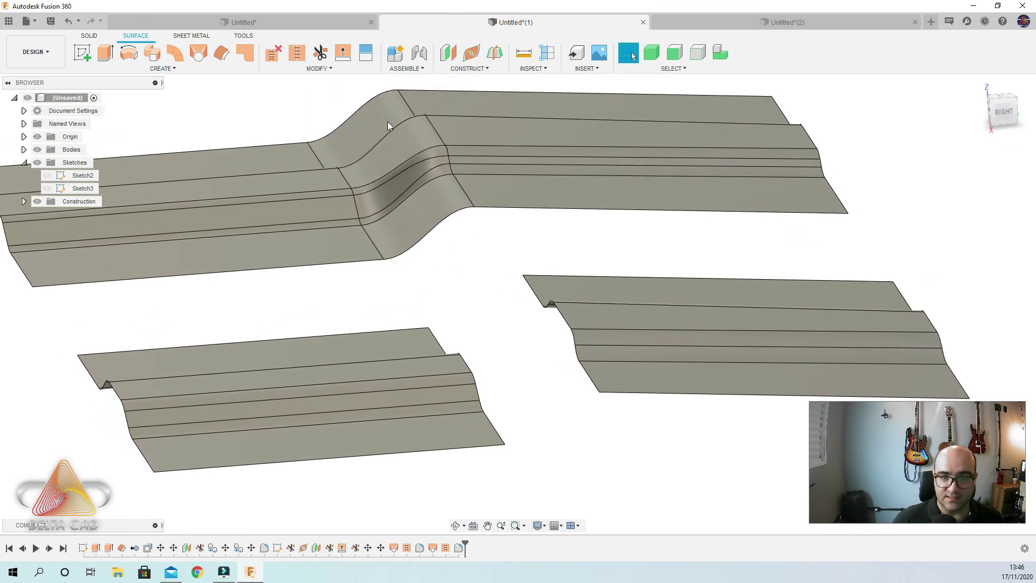
scroll(387, 121, "up", 2)
middle_click_drag(526, 205, 430, 115)
middle_click_drag(436, 233, 503, 324, "shift")
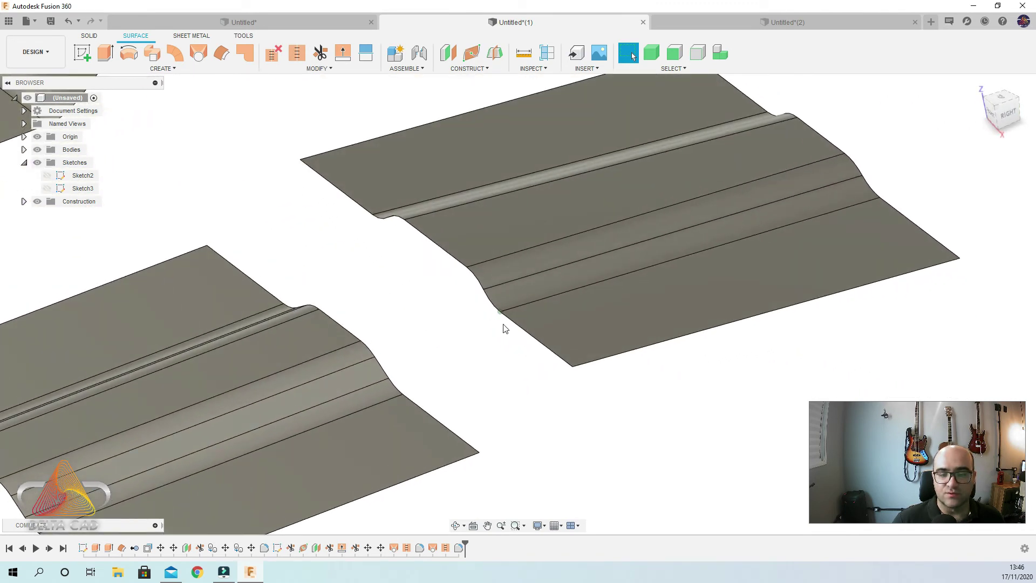
scroll(419, 407, "down", 1)
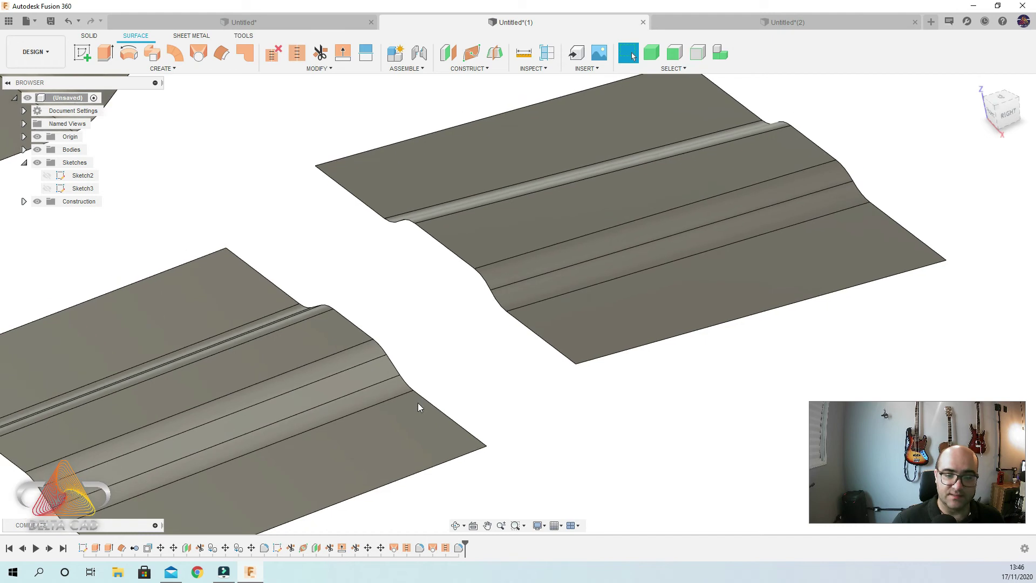
scroll(418, 402, "down", 1)
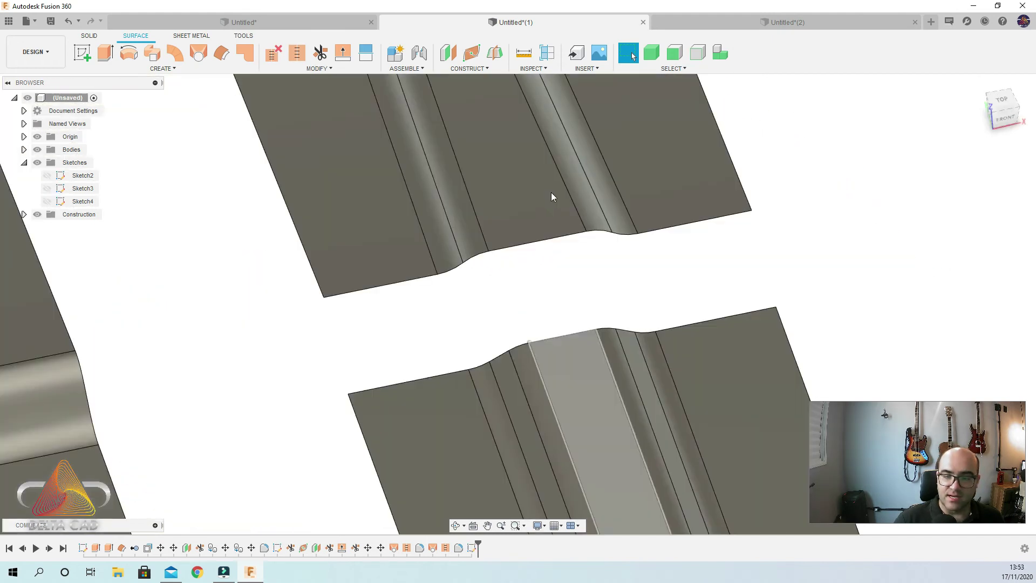
Step: Start a surface loft and select the full facing edge chain of the first filleted plate as its first profile
left_click(202, 57)
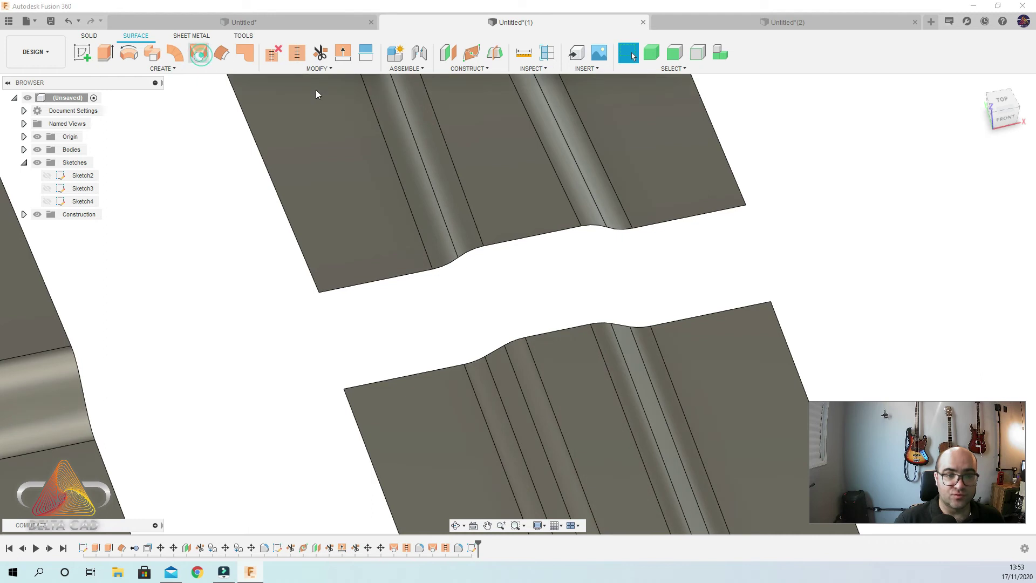
left_click(416, 272)
left_click(508, 240)
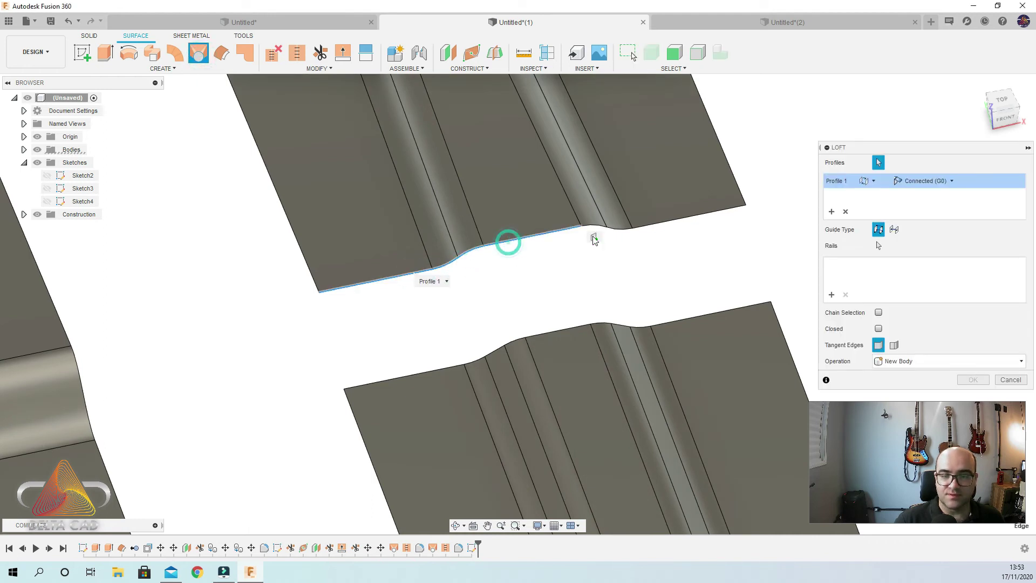
left_click(623, 227)
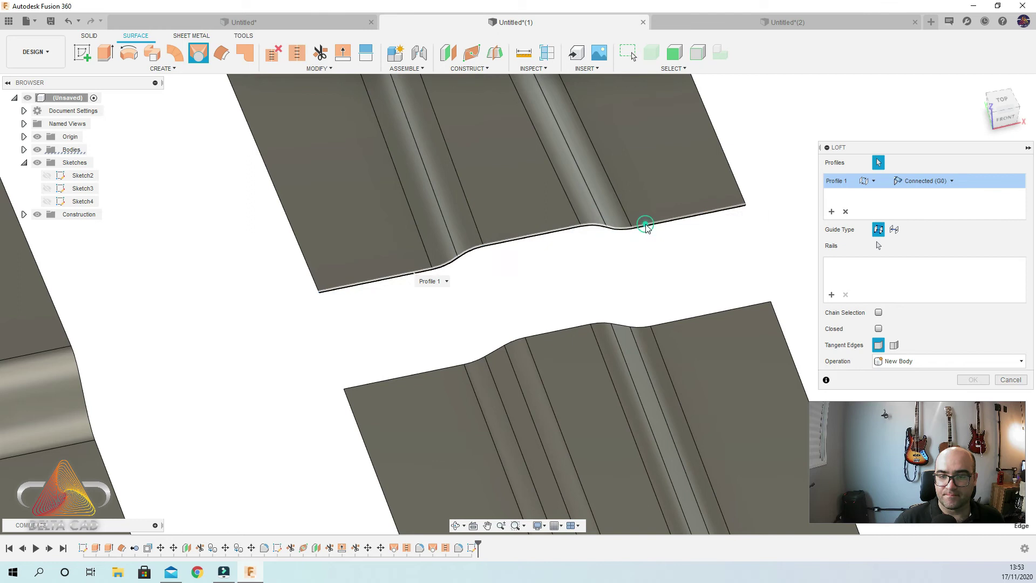
Step: Select the complete facing edge chain of the opposite filleted plate as the loft's second profile
left_click(435, 371)
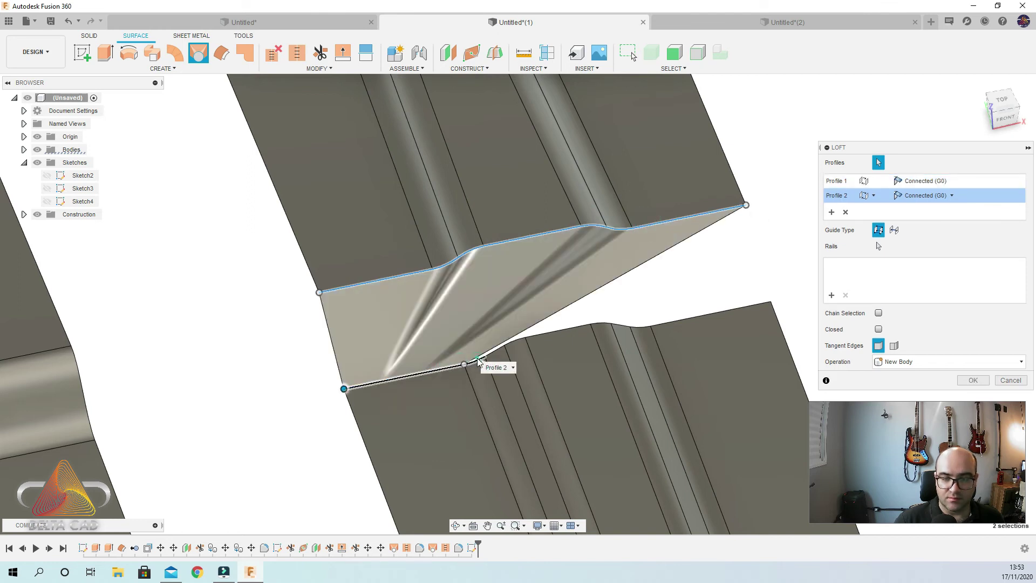
left_click(503, 349)
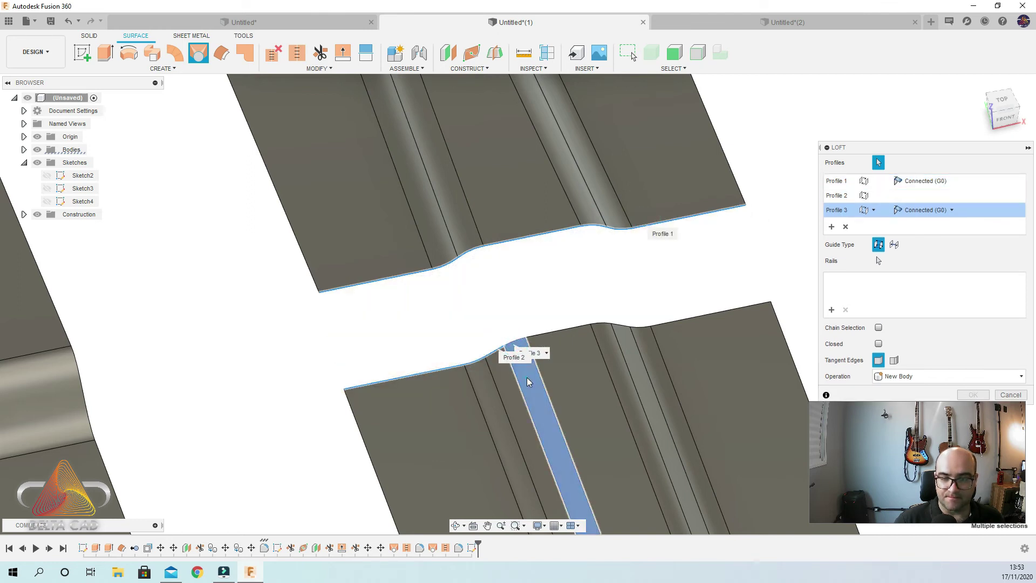
scroll(522, 345, "up", 2)
left_click(517, 339)
left_click(599, 323)
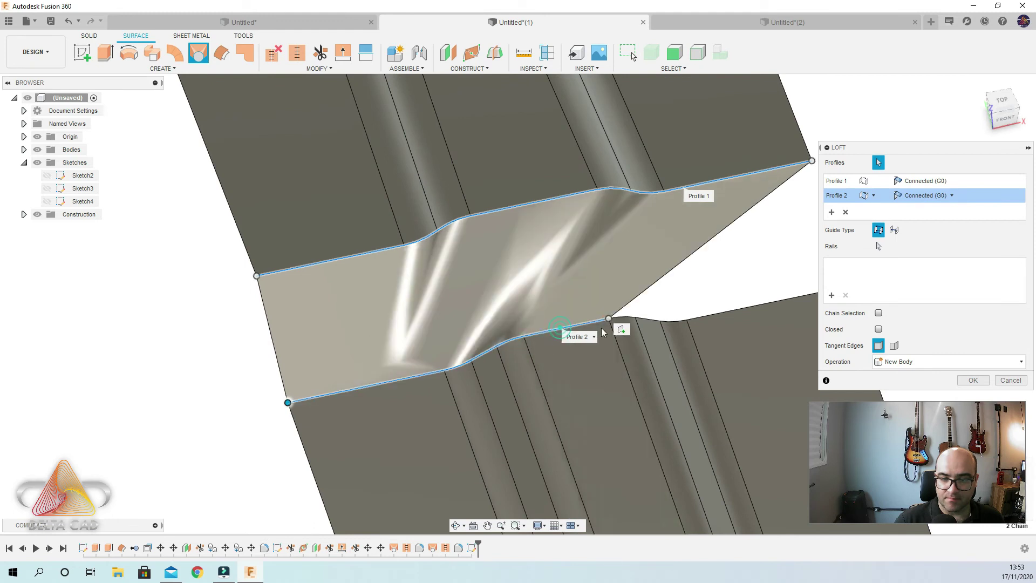
left_click(627, 318)
scroll(647, 312, "up", 2)
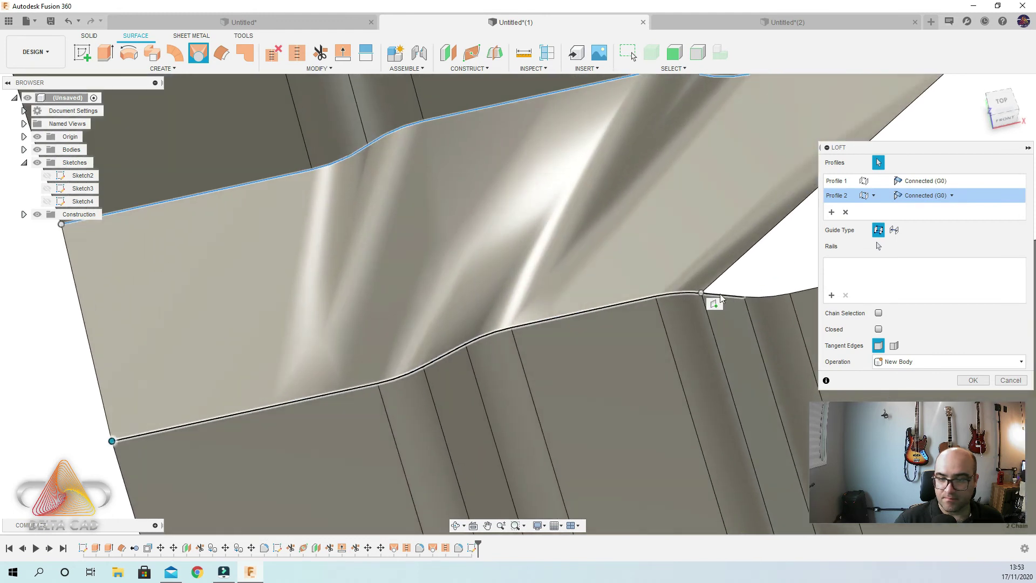
left_click(724, 294)
middle_click_drag(766, 295, 688, 265, "shift")
scroll(689, 264, "down", 5)
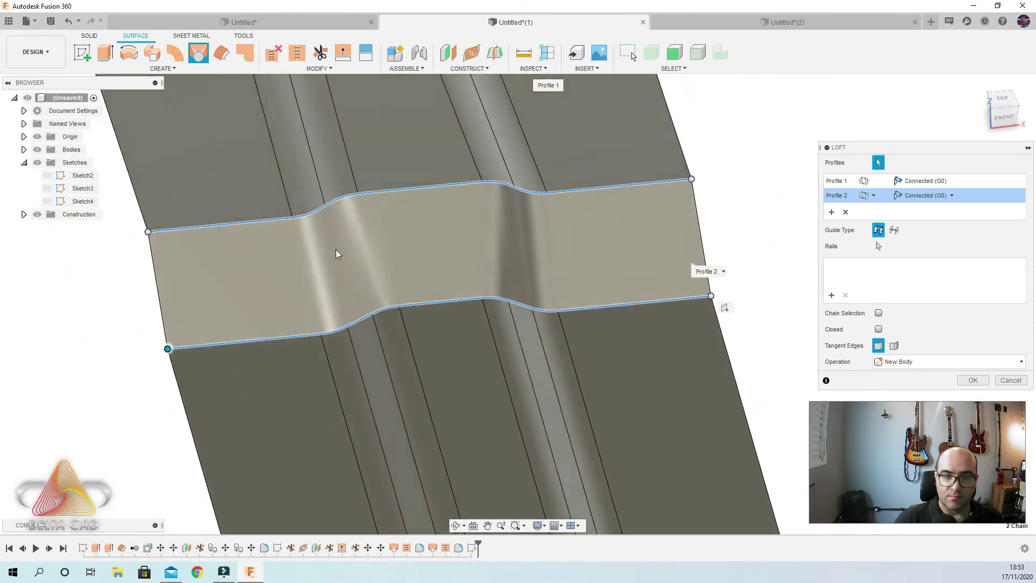
Step: Set both loft profiles to Tangent (G1) continuity
middle_click_drag(336, 255, 301, 249, "shift")
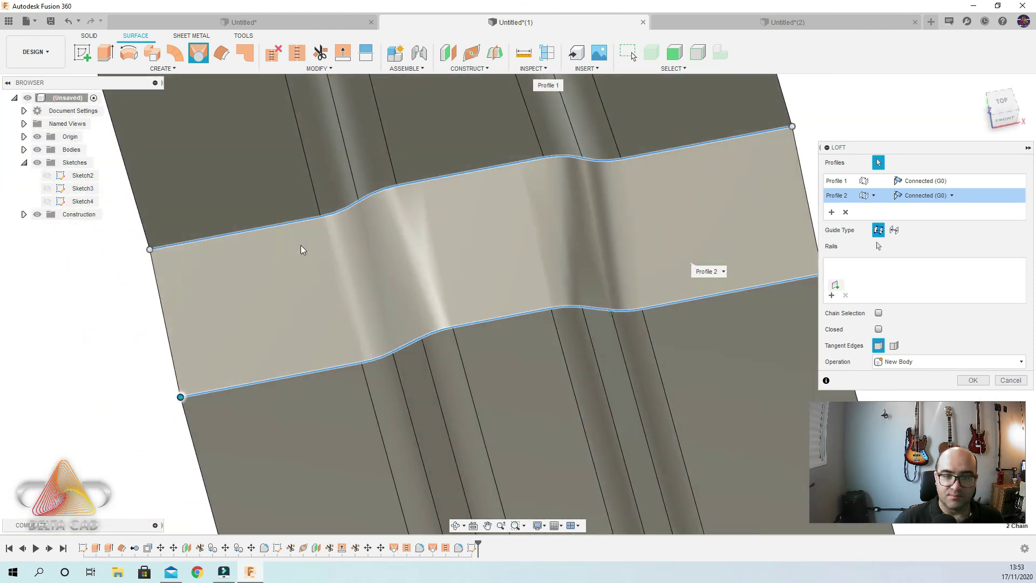
left_click(954, 179)
left_click(940, 202)
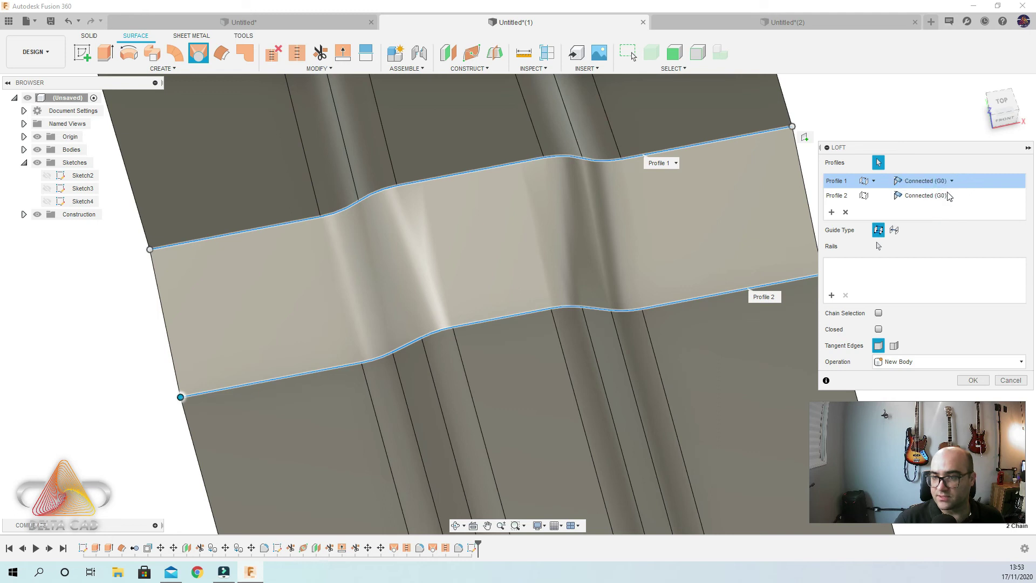
left_click(951, 181)
left_click(923, 207)
left_click(951, 195)
left_click(922, 222)
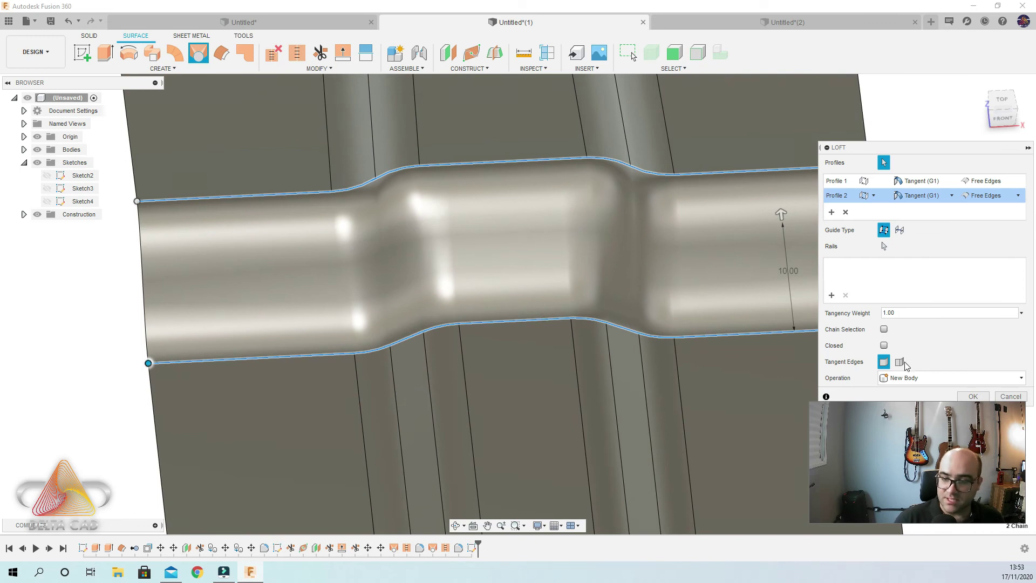
Step: Keep the tangent edges in the loft and examine how its edge lines match the fillet edges of both plates
left_click(901, 362)
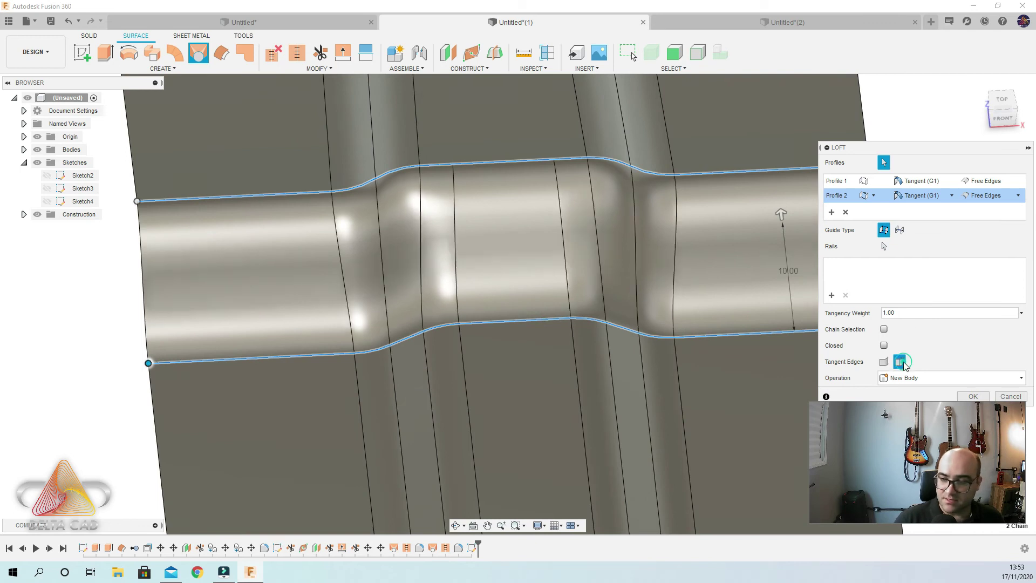
middle_click_drag(435, 189, 421, 283, "shift")
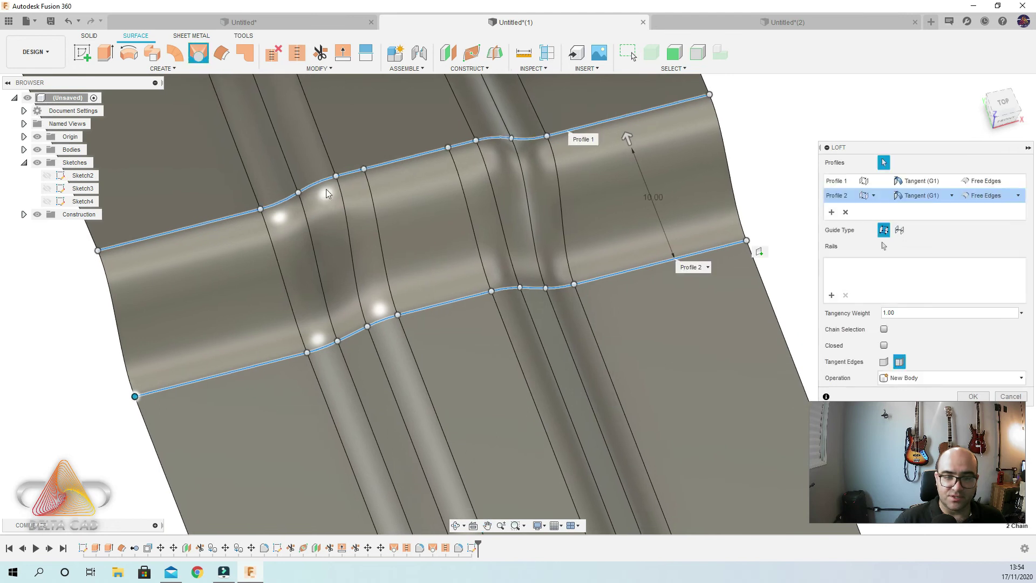
middle_click_drag(367, 181, 370, 203, "shift")
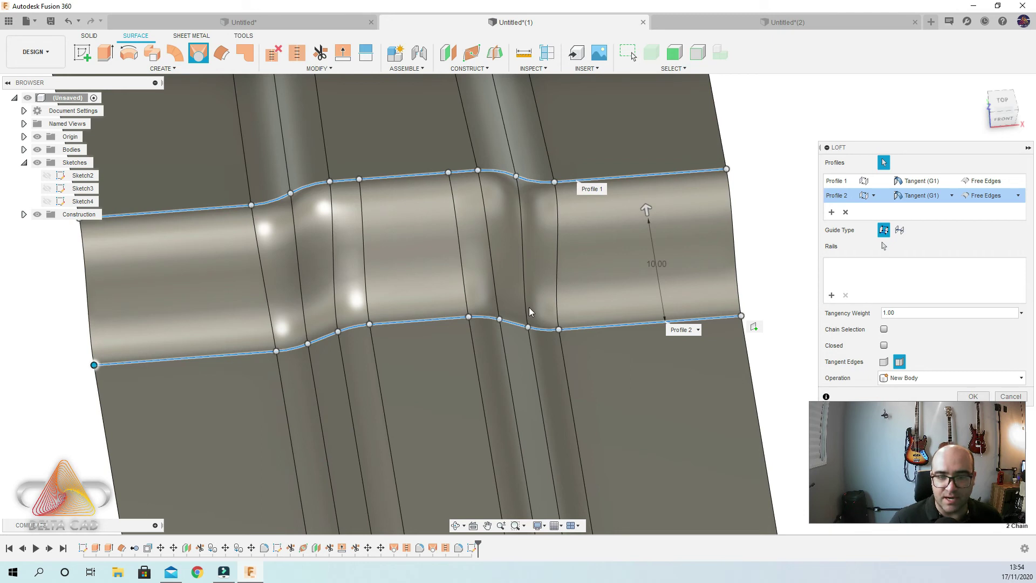
middle_click_drag(425, 229, 426, 234, "shift")
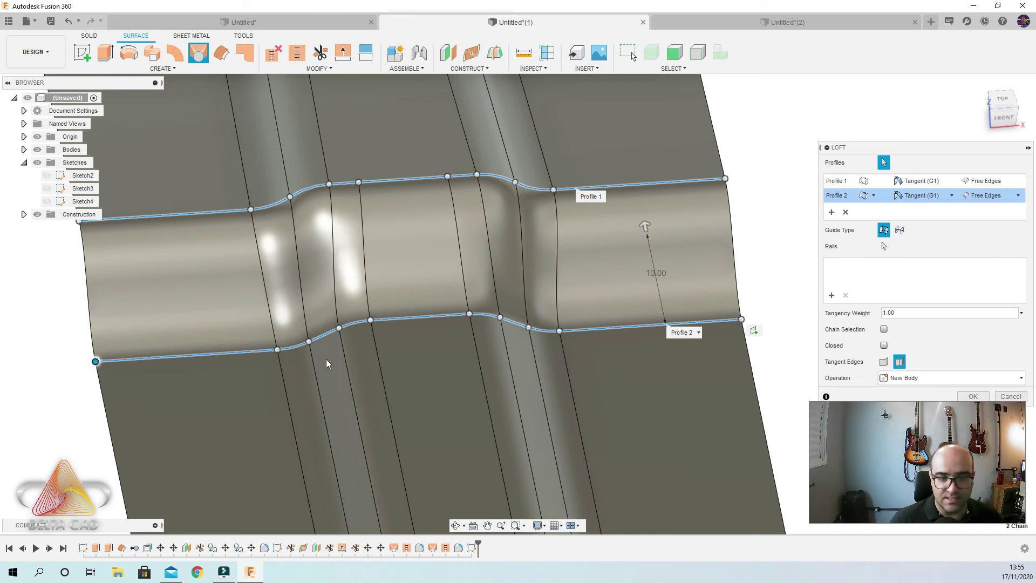
scroll(361, 218, "up", 3)
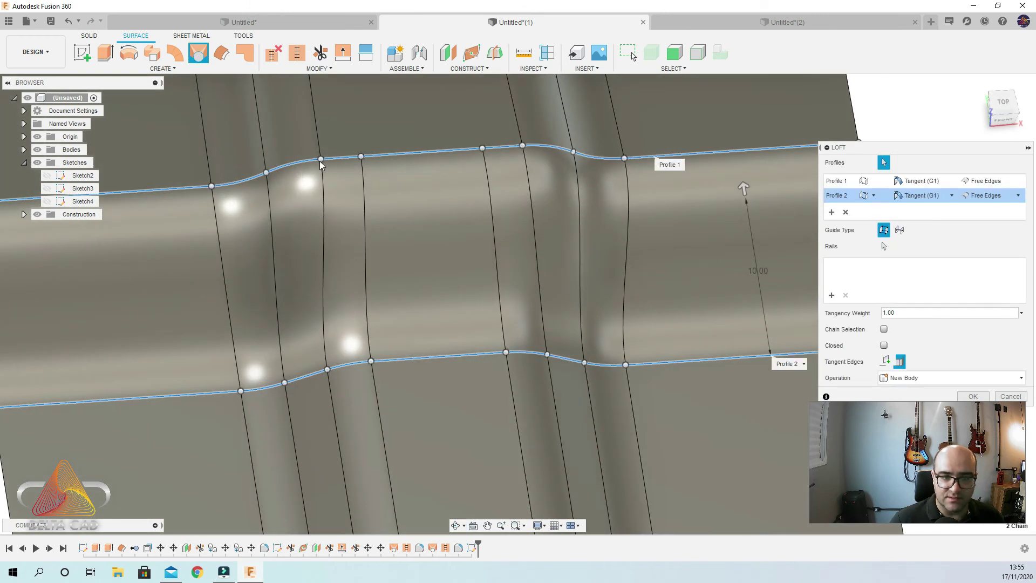
Step: Slide the first profile's alignment points at the first bend so the loft's edge line meets the plate's fillet edge
left_click_drag(358, 157, 319, 161)
left_click(294, 144)
left_click(294, 144)
mouse_move(374, 254)
middle_mouse_down("shift")
mouse_move(360, 285)
mouse_move(363, 237)
middle_mouse_up("shift")
Step: Change both loft profiles from Connected (G0) back to Tangent (G1) with the adjusted alignment points
left_click(953, 179)
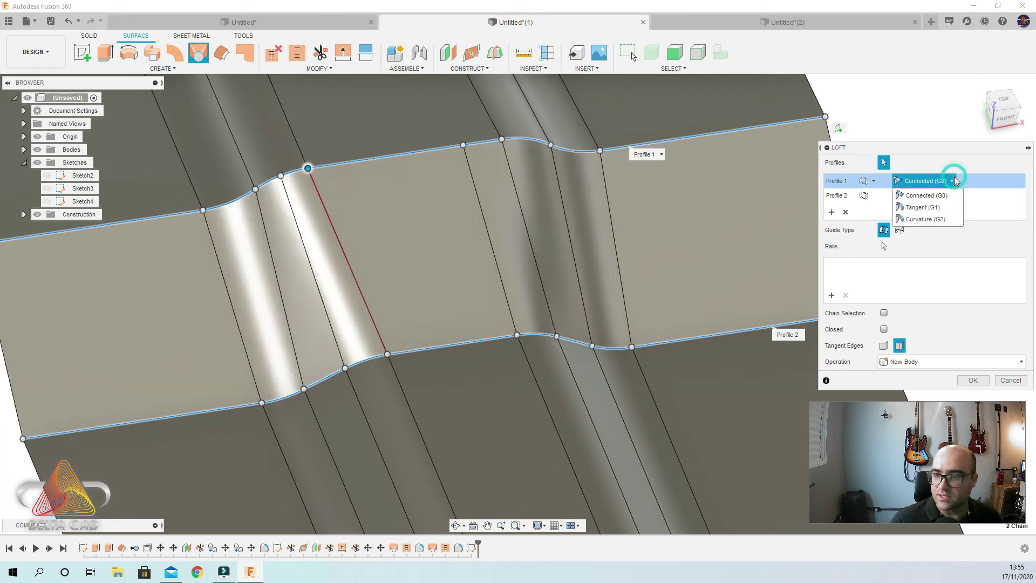
left_click(941, 207)
left_click(944, 195)
left_click(929, 221)
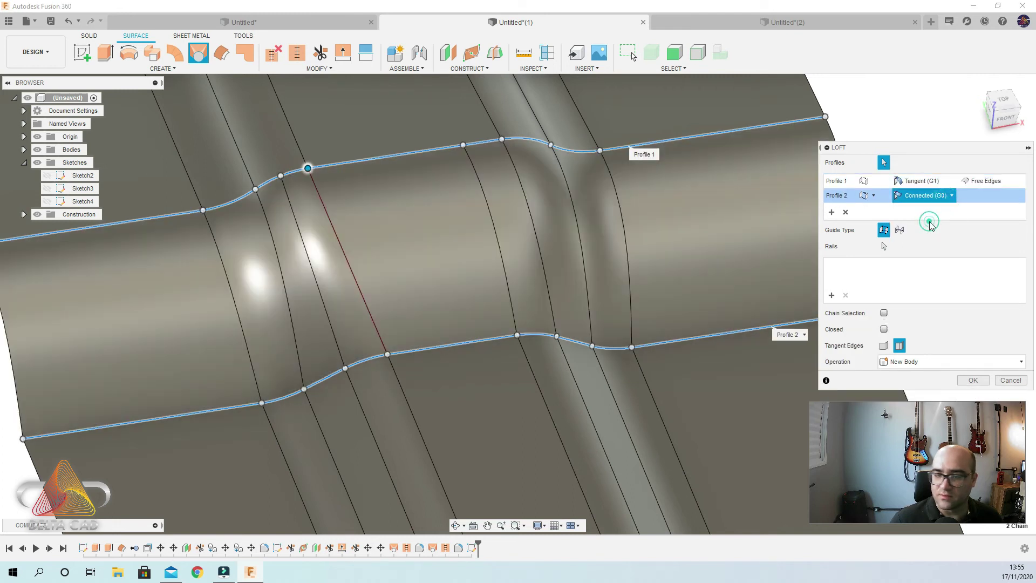
middle_click_drag(512, 209, 486, 216, "shift")
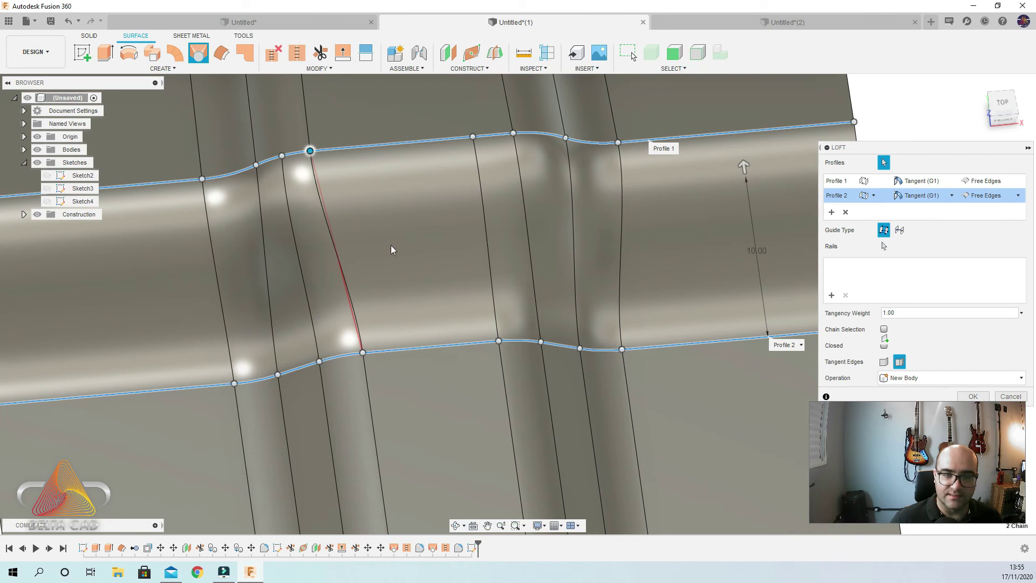
Step: Slide the first profile's alignment point at the second bend onto the plate's fillet edge and examine the bridge's shape
mouse_move(512, 132)
left_mouse_down()
mouse_move(541, 132)
mouse_move(469, 140)
mouse_move(513, 136)
left_mouse_up()
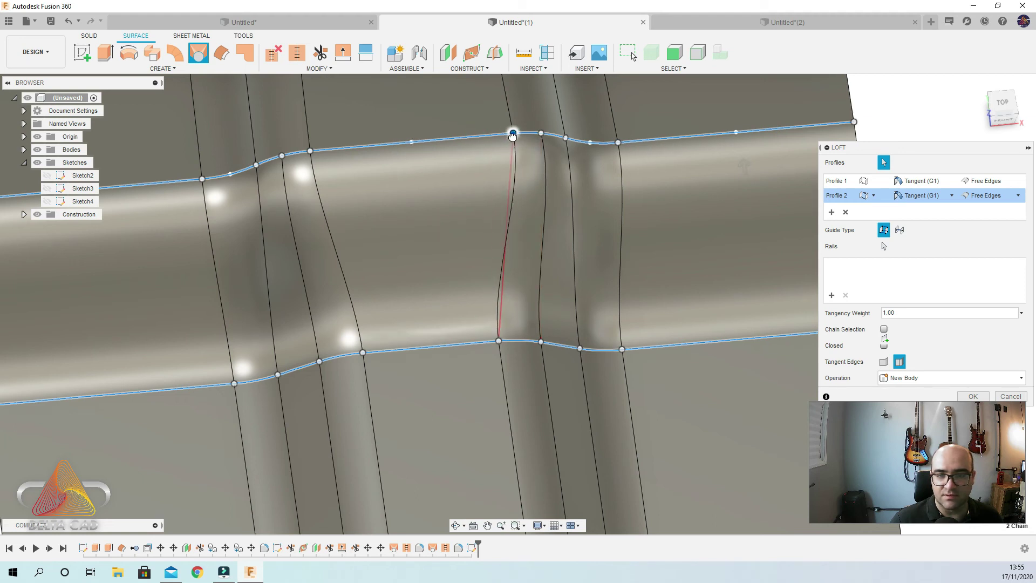
mouse_move(431, 178)
middle_mouse_down("shift")
mouse_move(404, 189)
mouse_move(423, 174)
middle_mouse_up("shift")
middle_click_drag(550, 253, 548, 184, "shift")
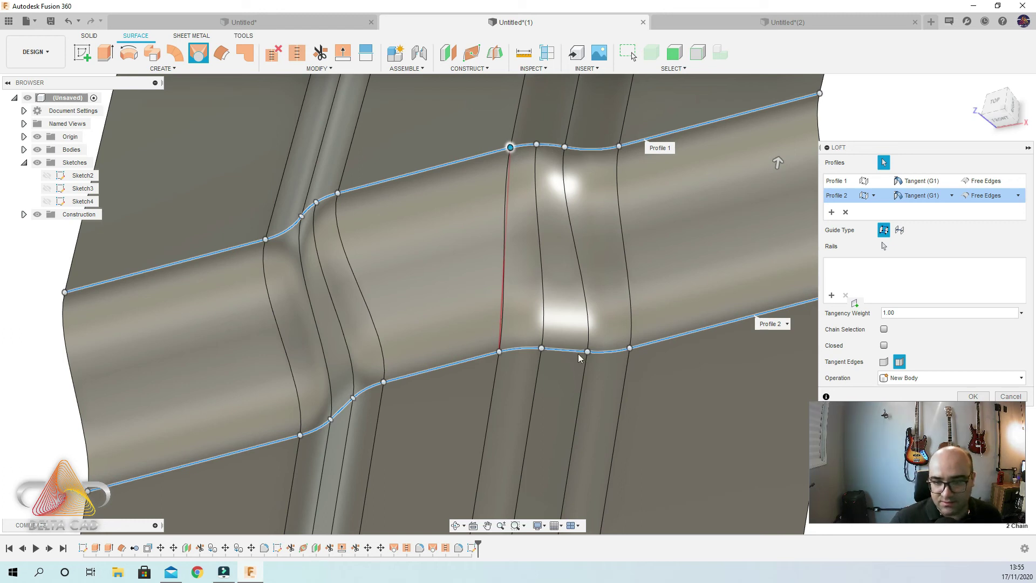
middle_click_drag(580, 357, 363, 201, "shift")
middle_click_drag(508, 235, 169, 203, "shift")
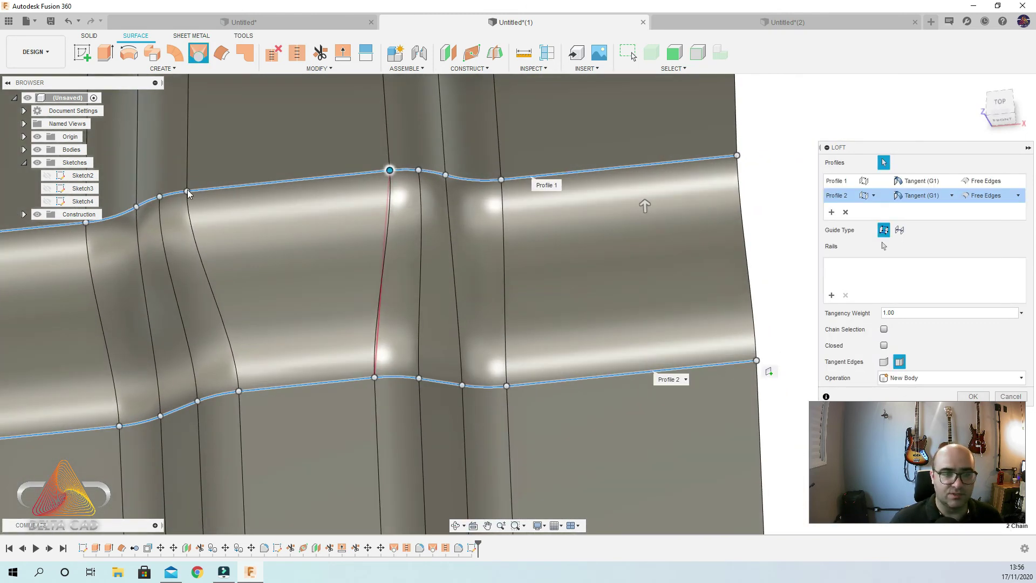
Step: Try sliding the first profile's alignment point at the stepped bend onto its neighbouring point and examine the converging edge lines
scroll(285, 237, "down", 3)
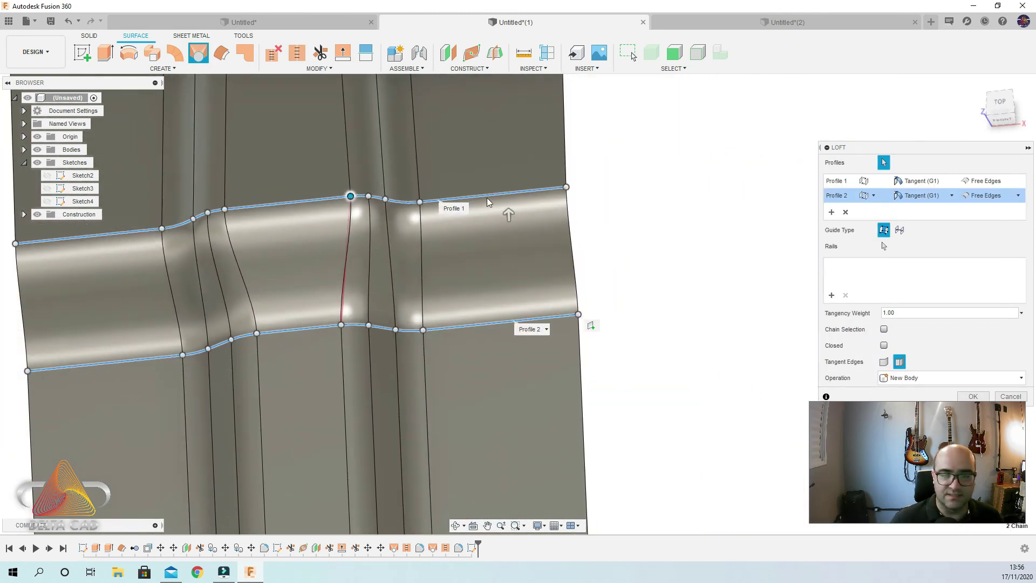
middle_click_drag(284, 328, 290, 237, "shift")
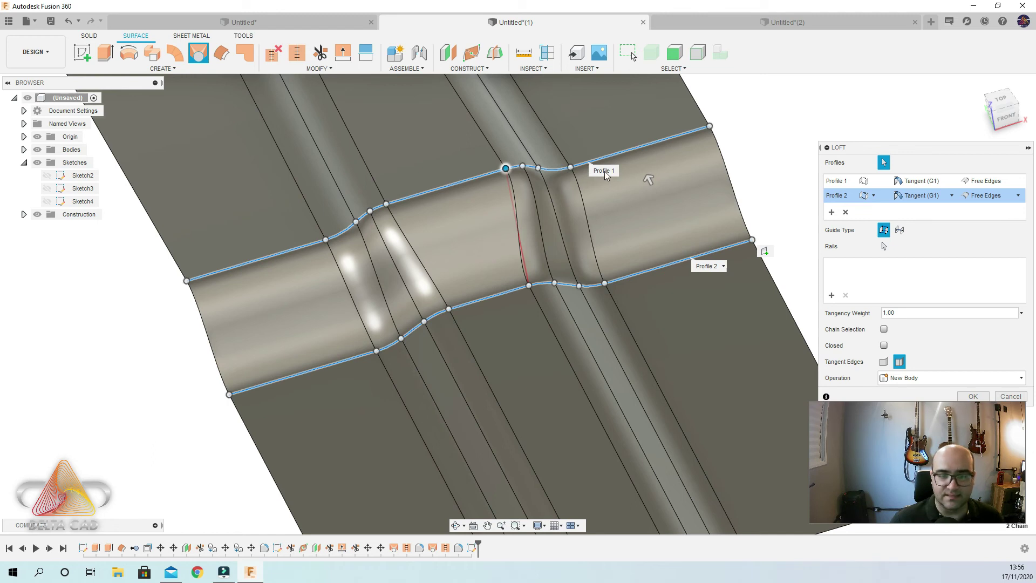
scroll(377, 276, "up", 2)
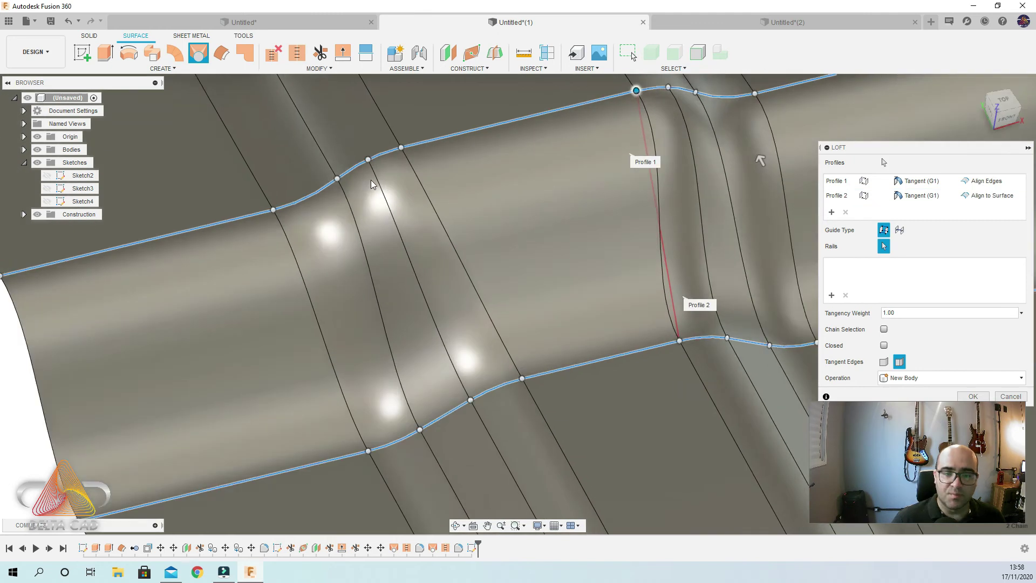
scroll(370, 156, "up", 2)
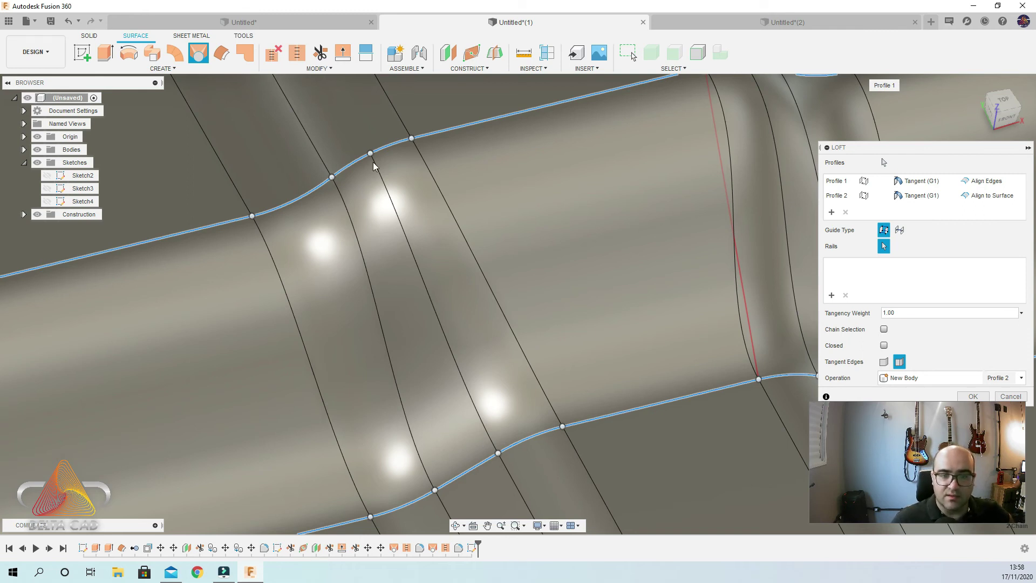
left_click_drag(372, 155, 346, 188)
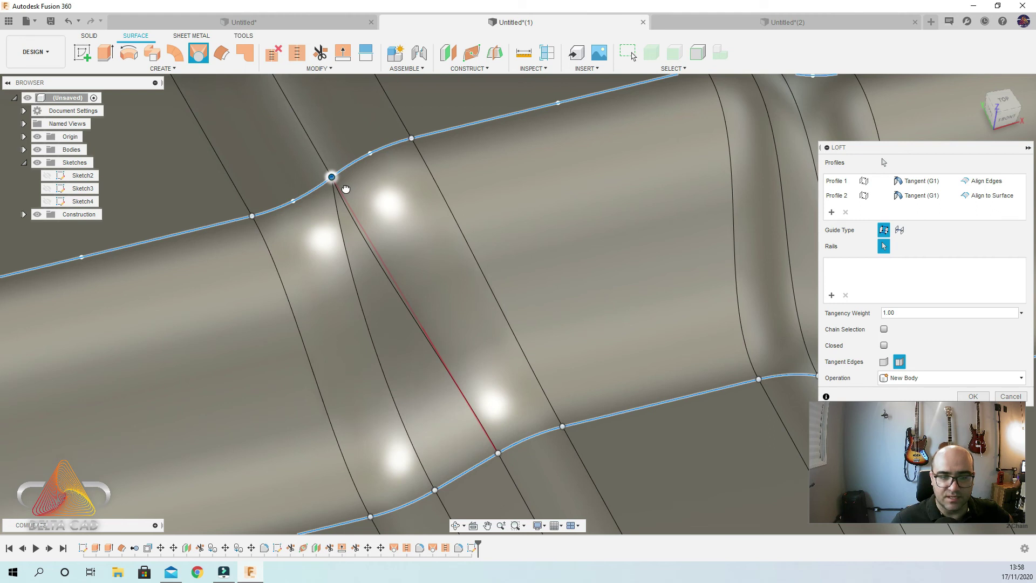
middle_click_drag(396, 300, 413, 174, "shift")
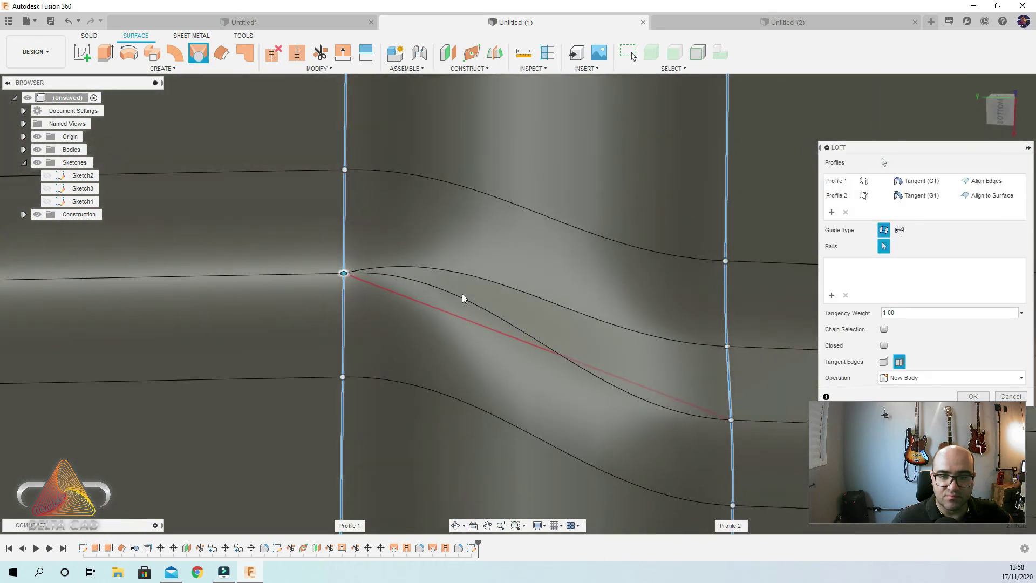
middle_click_drag(373, 271, 437, 241, "shift")
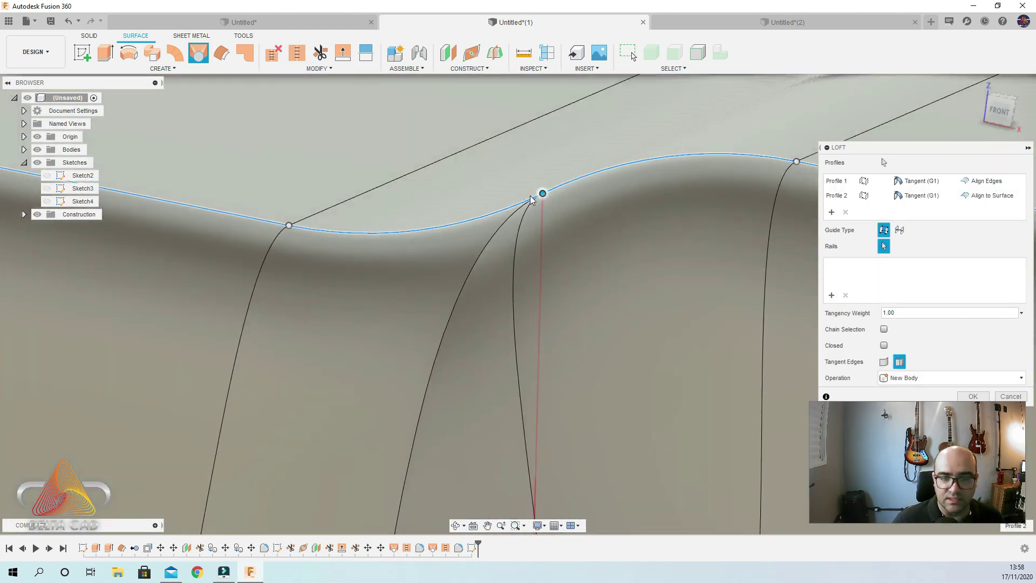
Step: Separate the two coincident alignment points on the first loft profile and create the tangent loft as a new body
middle_click_drag(462, 306, 533, 249, "shift")
left_click_drag(531, 250, 575, 247)
scroll(509, 273, "down", 5)
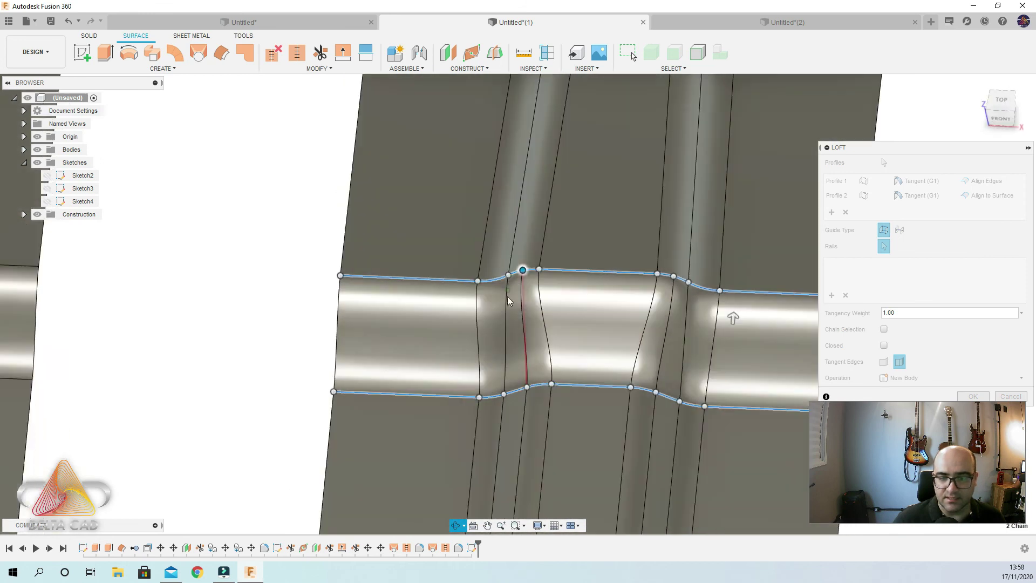
key("Return")
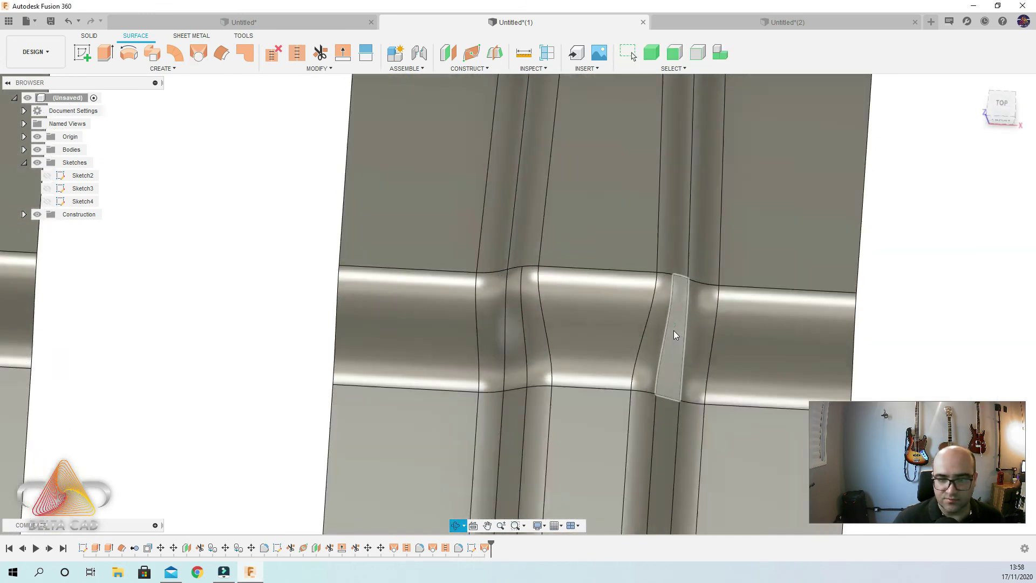
Step: Stitch the lofted bridge together with the plates on both sides of it
left_click(297, 53)
left_click(557, 296)
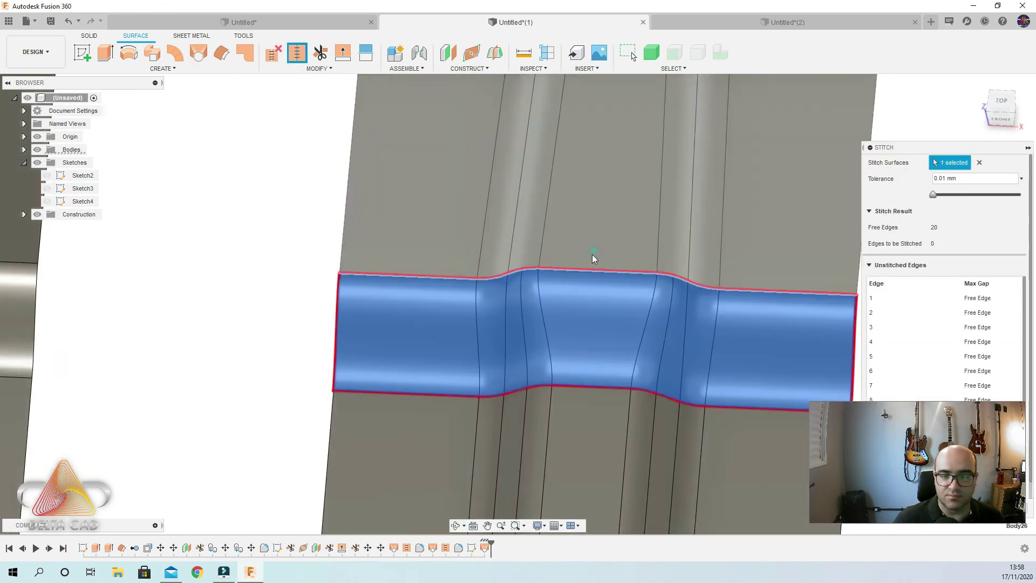
left_click(593, 258)
left_click(577, 421)
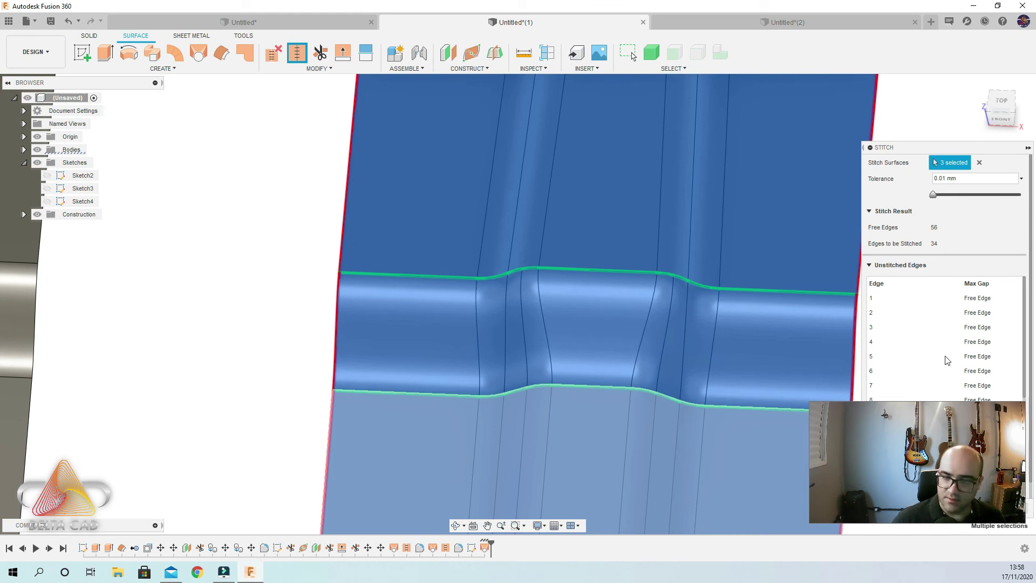
key("Return")
scroll(569, 227, "up", 2)
scroll(570, 228, "up", 3)
middle_click_drag(570, 228, 552, 254, "shift")
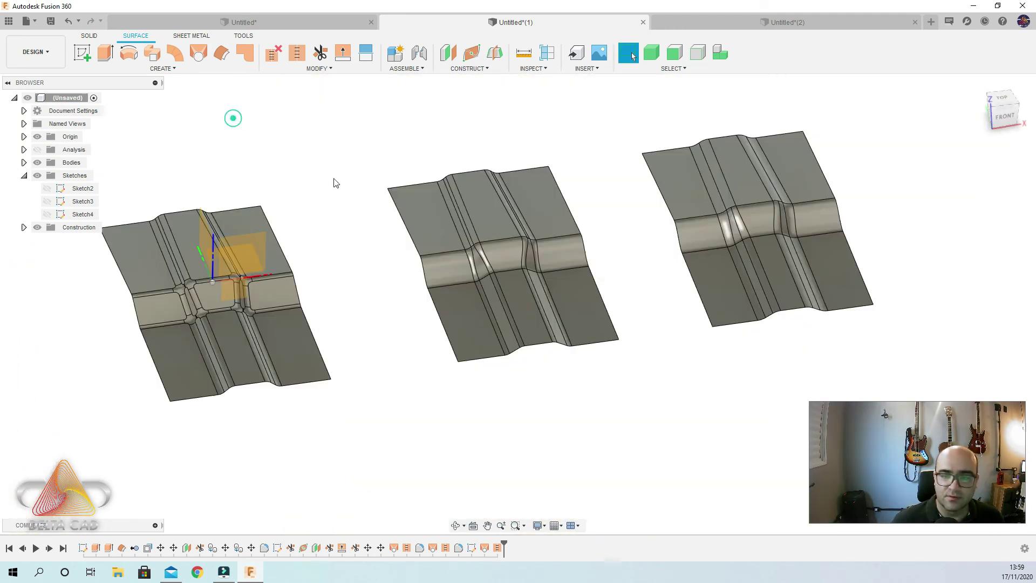
middle_click_drag(335, 182, 584, 203, "shift")
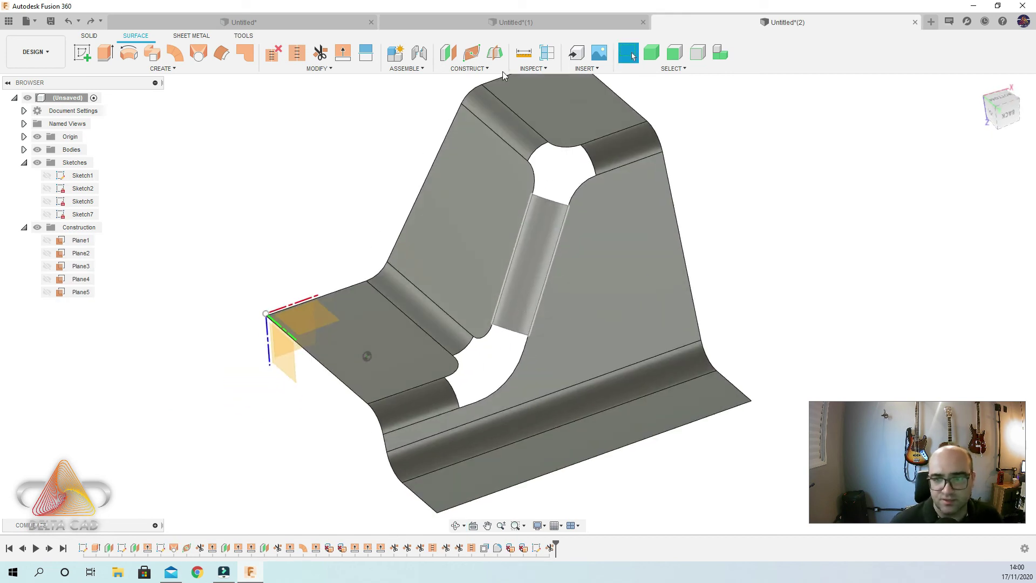
Step: In the Untitled(2) design, examine the open corner gaps where the three fillets meet
middle_click_drag(470, 281, 407, 331)
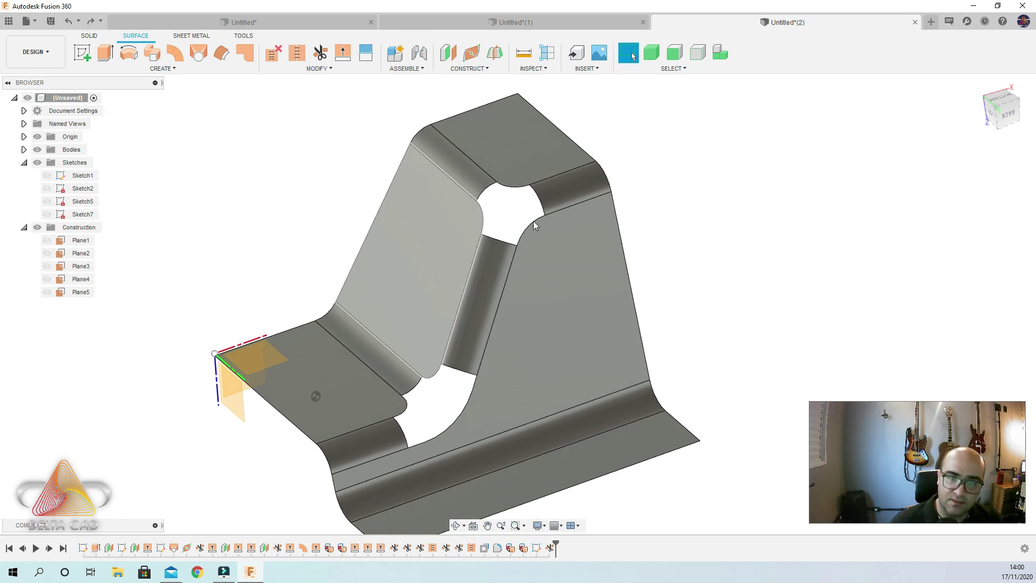
scroll(523, 199, "up", 5)
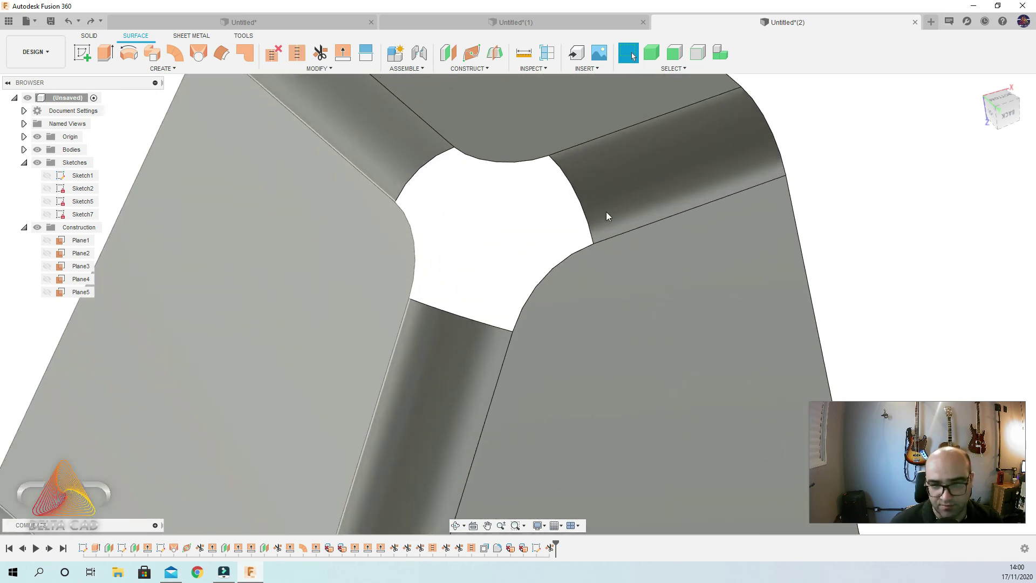
scroll(398, 224, "down", 5)
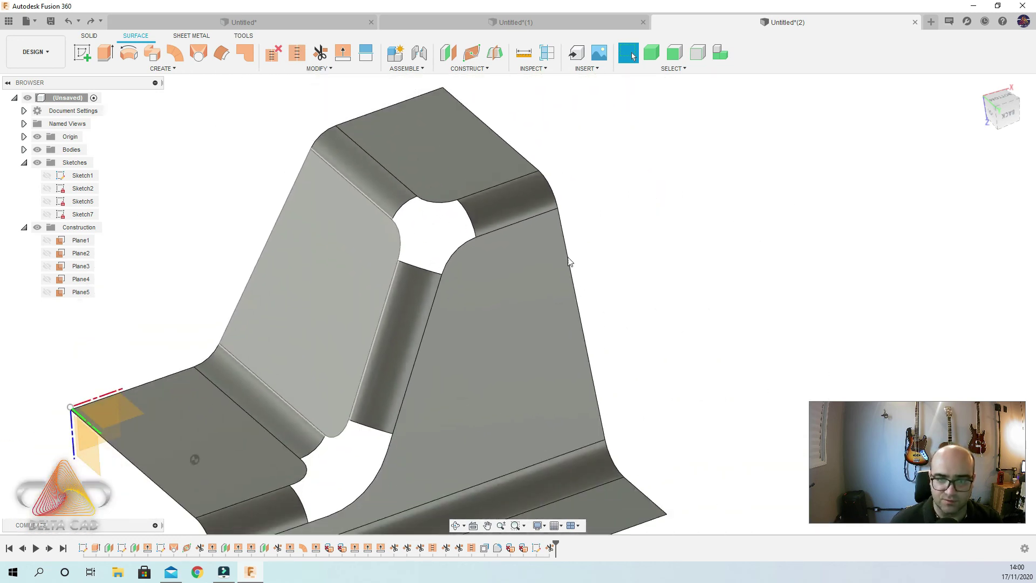
scroll(367, 245, "down", 1)
scroll(407, 199, "up", 2)
scroll(641, 216, "down", 1)
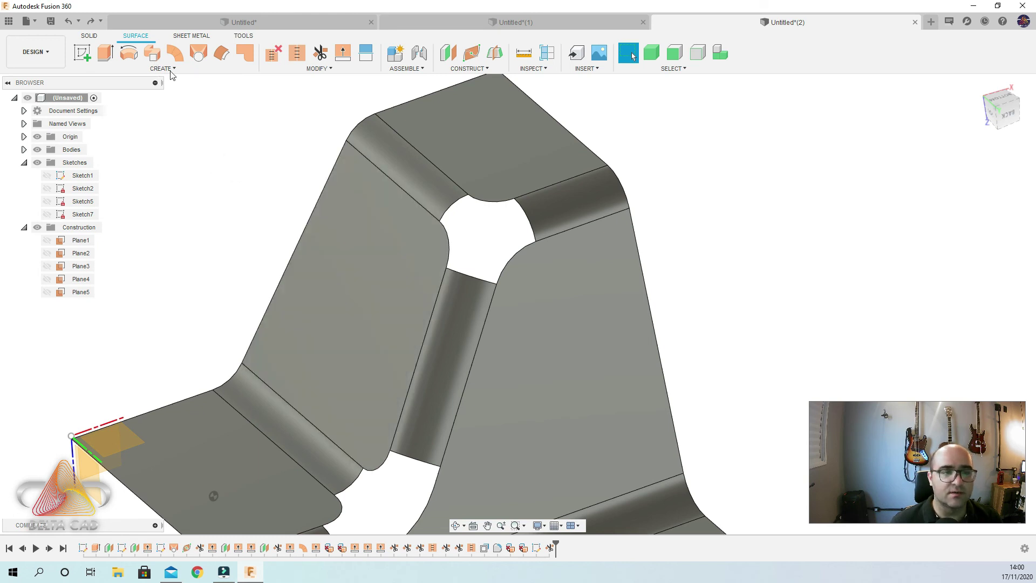
scroll(477, 310, "down", 3)
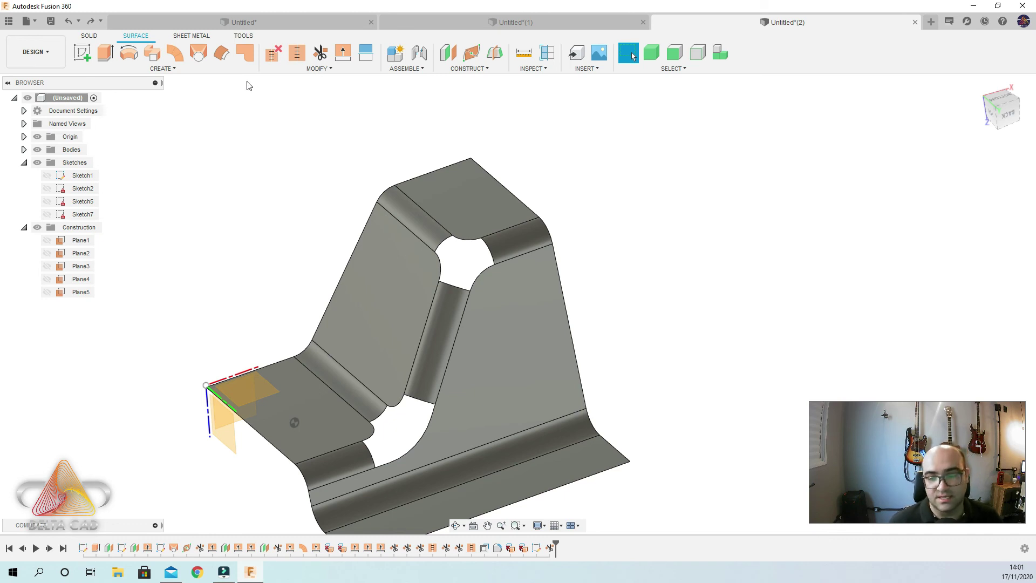
scroll(476, 204, "up", 5)
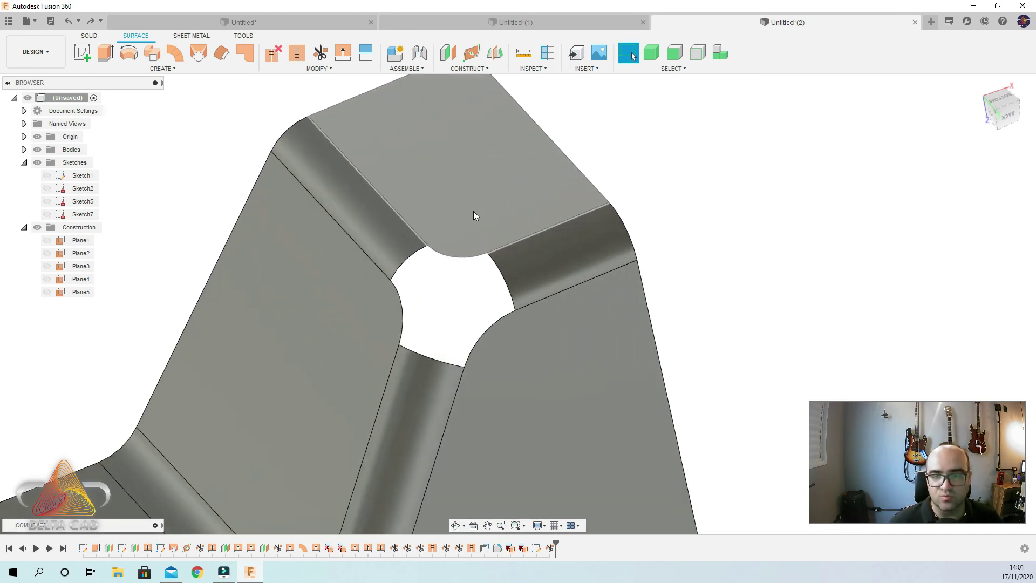
Step: Patch the upper corner opening between the three fillets with Tangent (G1) continuity as a new body
middle_click_drag(462, 242, 454, 198)
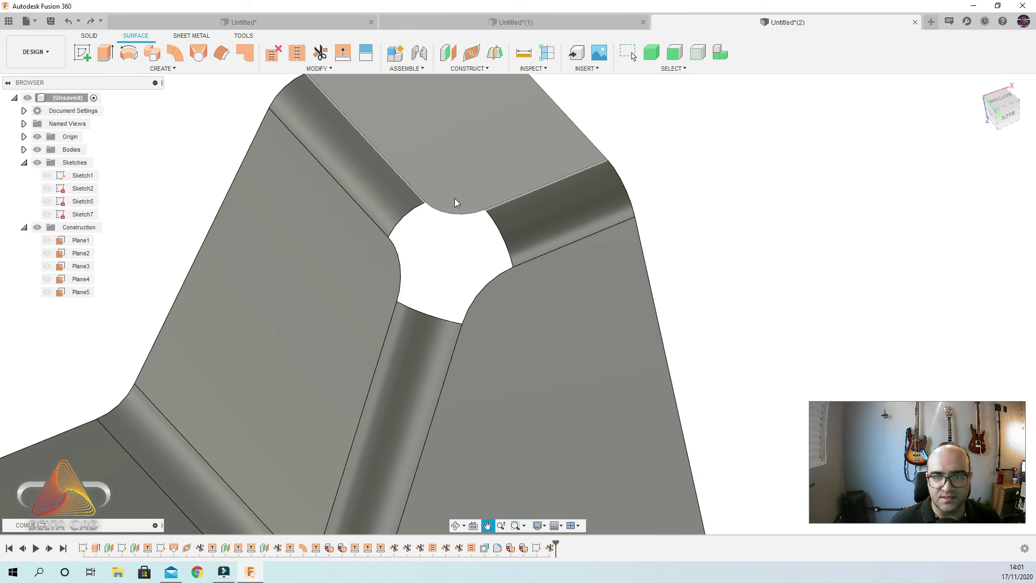
left_click(246, 54)
left_click(410, 216)
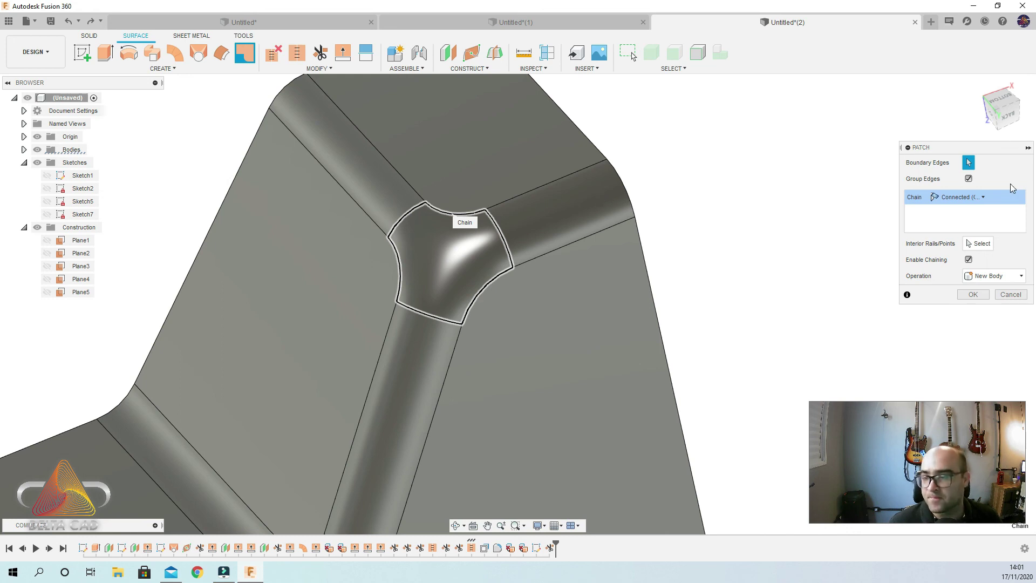
left_click(980, 197)
left_click(960, 229)
Step: Examine the highlights on the tangent corner patch and how it flows into the three adjoining fillets
middle_click_drag(475, 281, 422, 220, "shift")
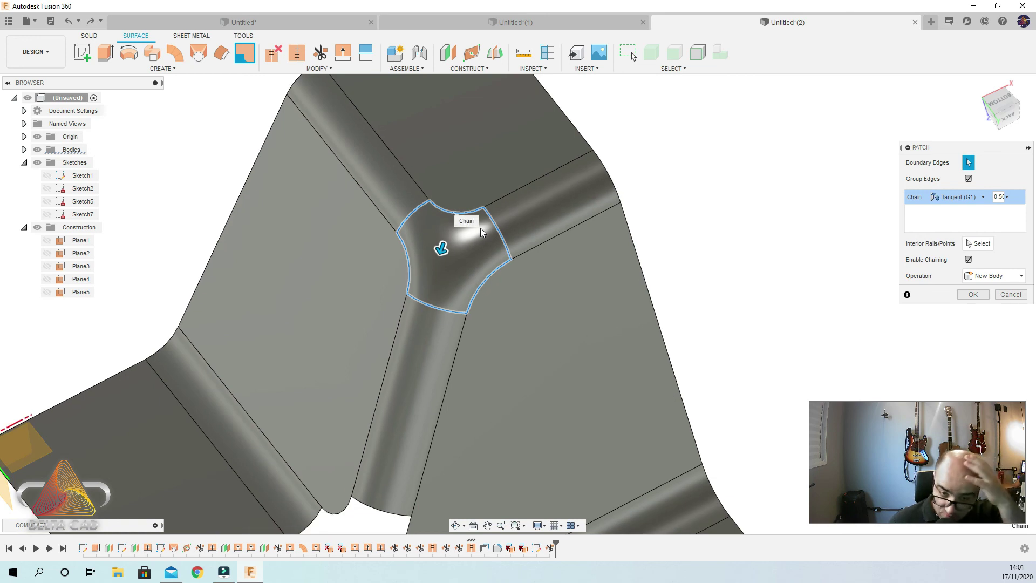
middle_click_drag(473, 266, 473, 220, "shift")
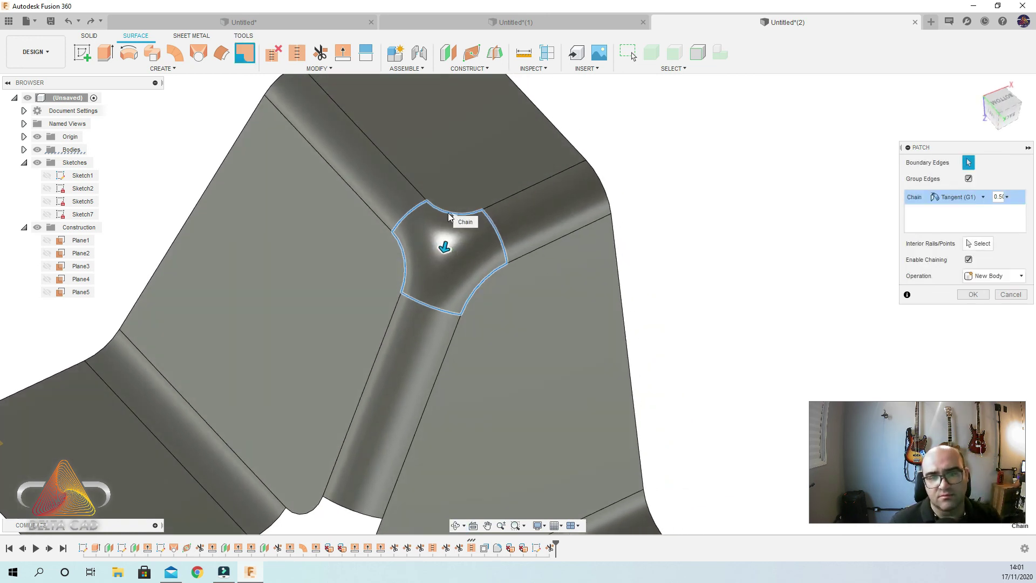
middle_click_drag(404, 263, 509, 244, "shift")
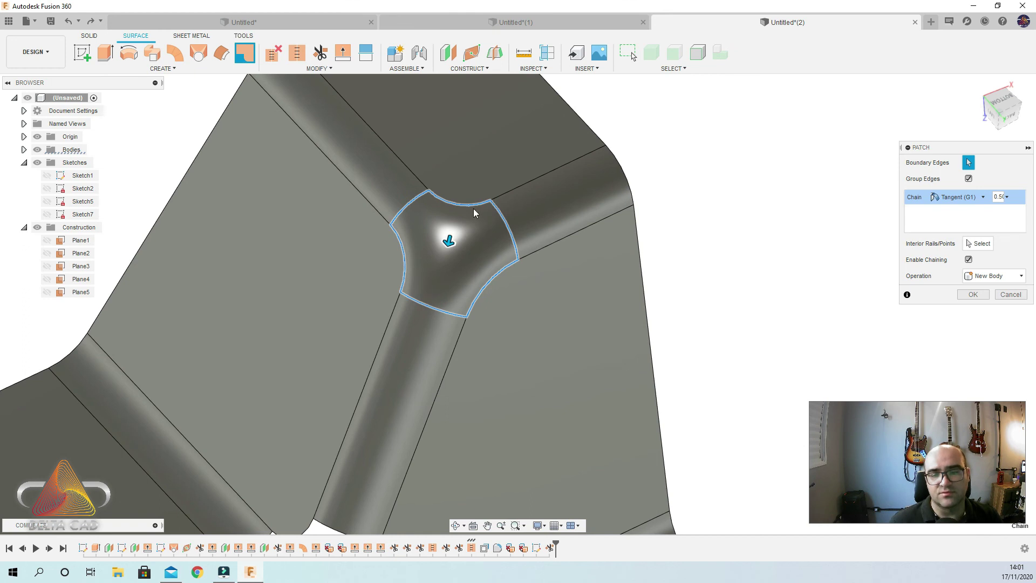
middle_click_drag(473, 209, 391, 255, "shift")
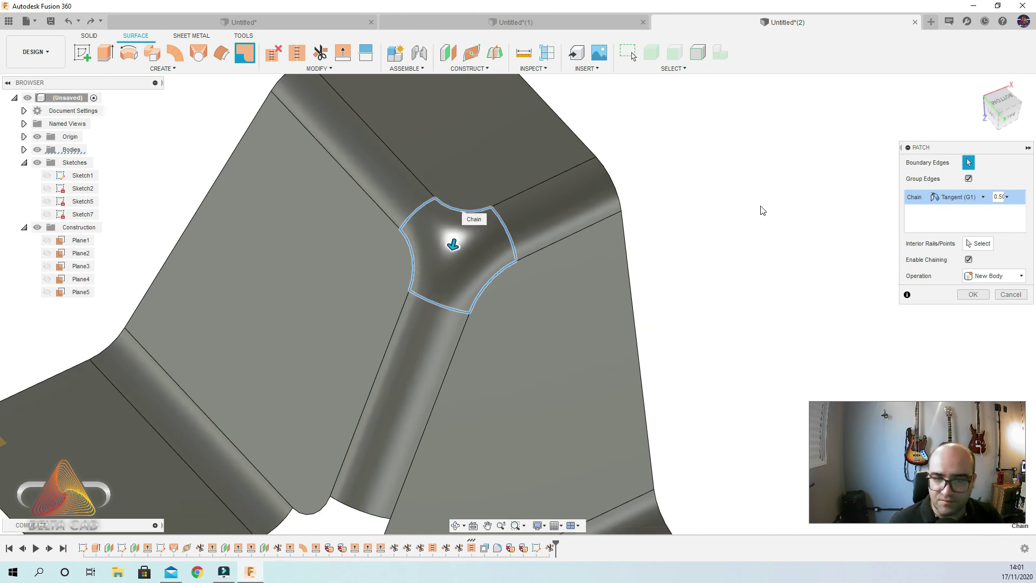
middle_click_drag(762, 210, 618, 302, "shift")
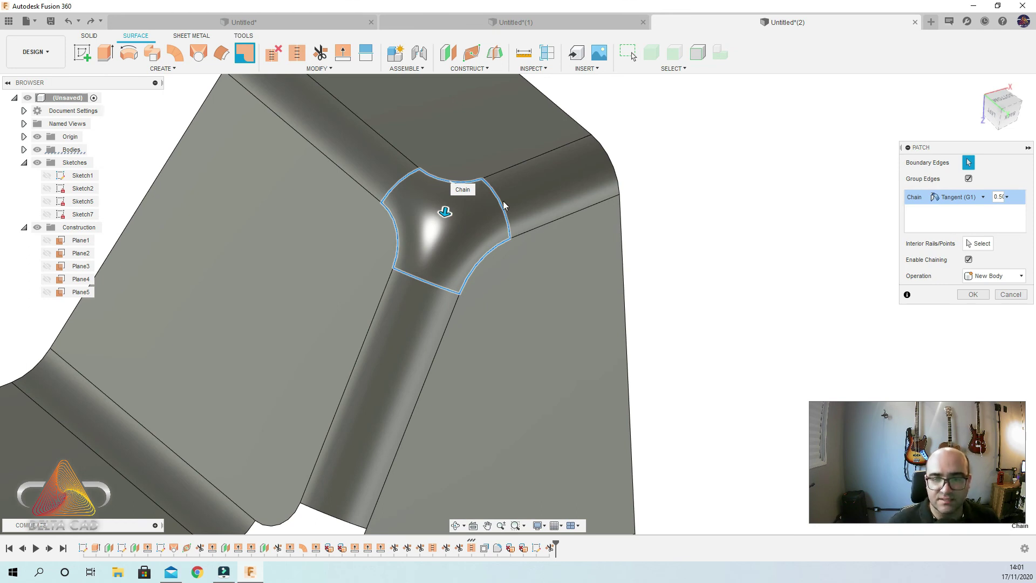
middle_click_drag(468, 293, 416, 275, "shift")
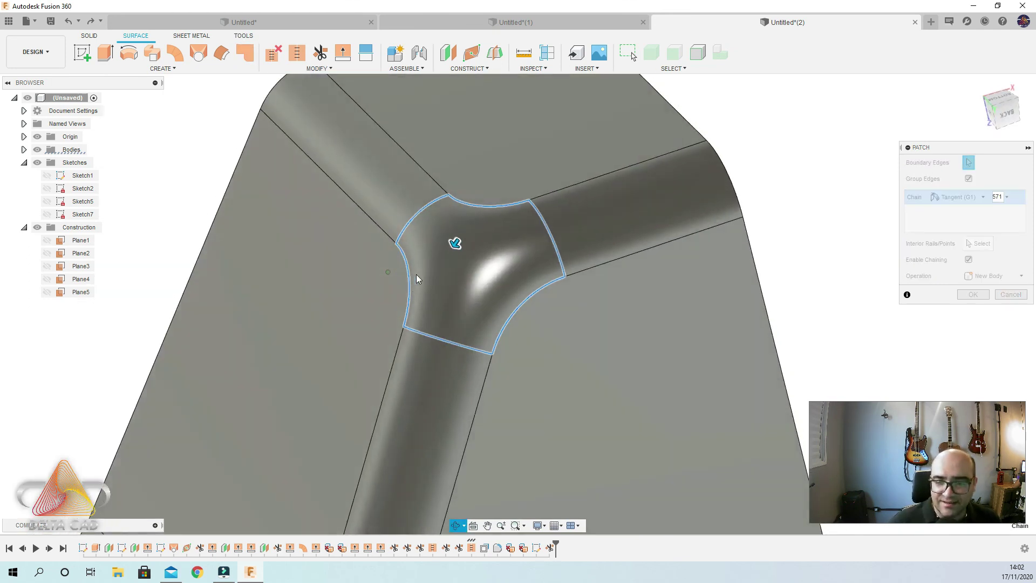
scroll(443, 259, "up", 2)
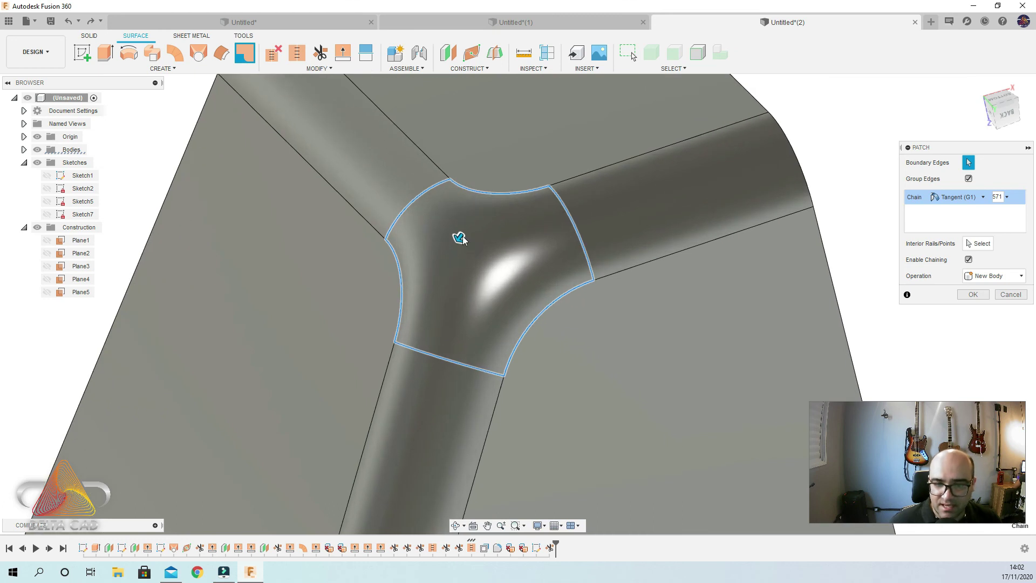
Step: Vary the tangency weight of the corner patch, create the patch and inspect its shape from several angles
left_click_drag(458, 239, 457, 246)
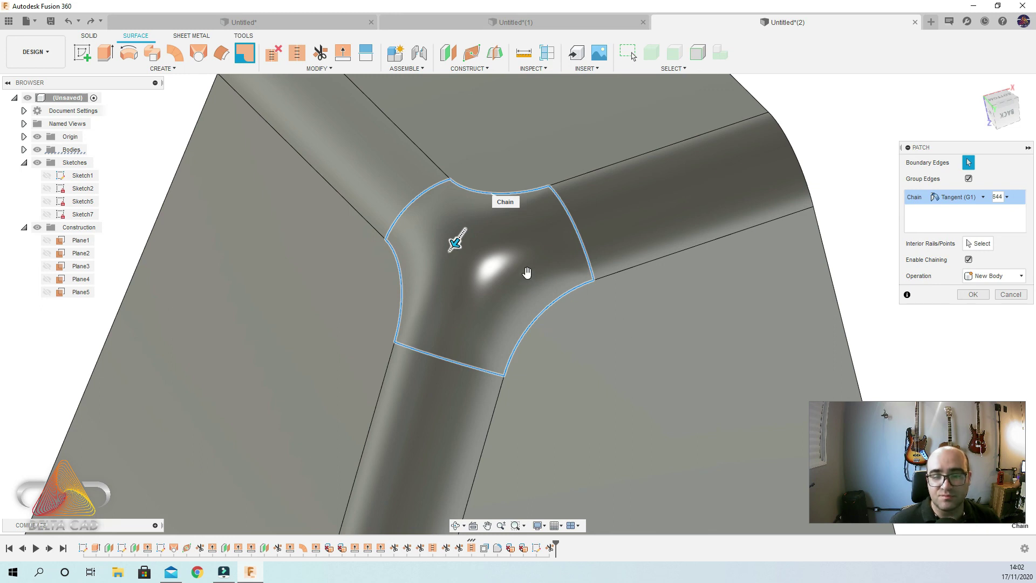
mouse_move(456, 241)
left_mouse_down()
mouse_move(460, 232)
mouse_move(453, 245)
mouse_move(464, 238)
mouse_move(465, 249)
mouse_move(453, 268)
mouse_move(462, 242)
left_mouse_up()
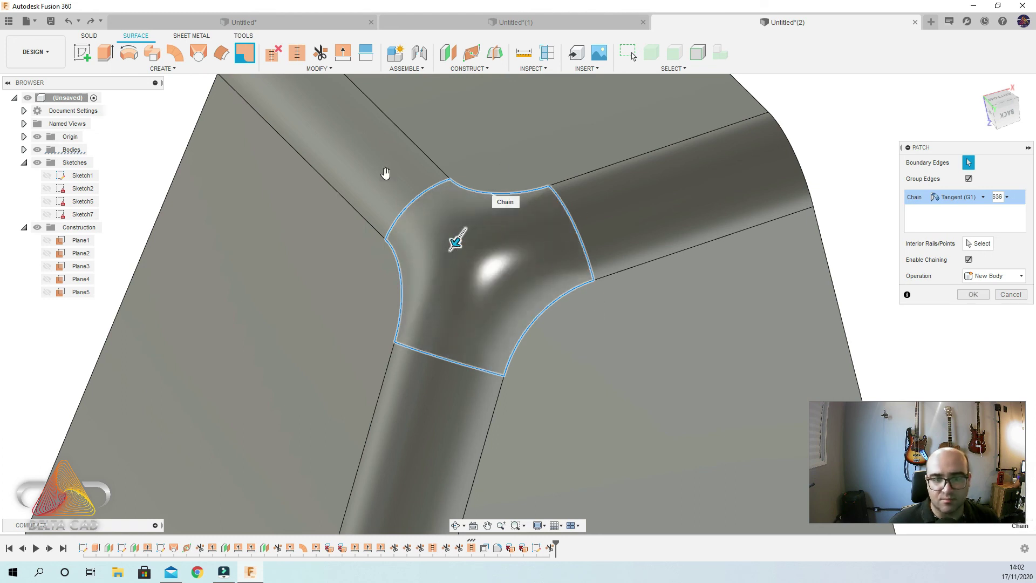
mouse_move(453, 244)
left_mouse_down()
mouse_move(477, 215)
mouse_move(490, 227)
mouse_move(481, 236)
left_mouse_up()
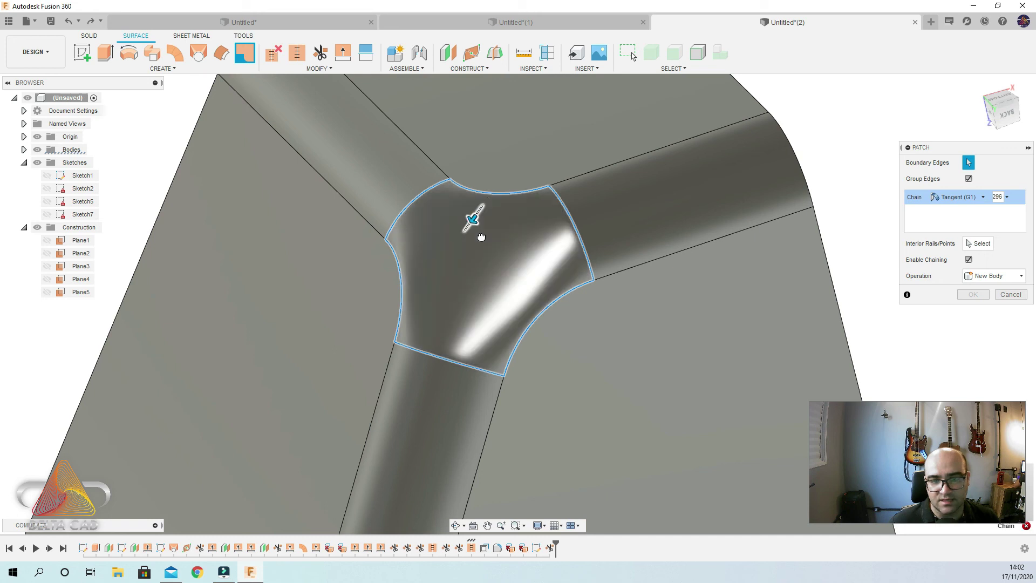
left_click(978, 292)
mouse_move(642, 230)
middle_mouse_down("shift")
mouse_move(639, 257)
mouse_move(669, 251)
mouse_move(633, 247)
middle_mouse_up("shift")
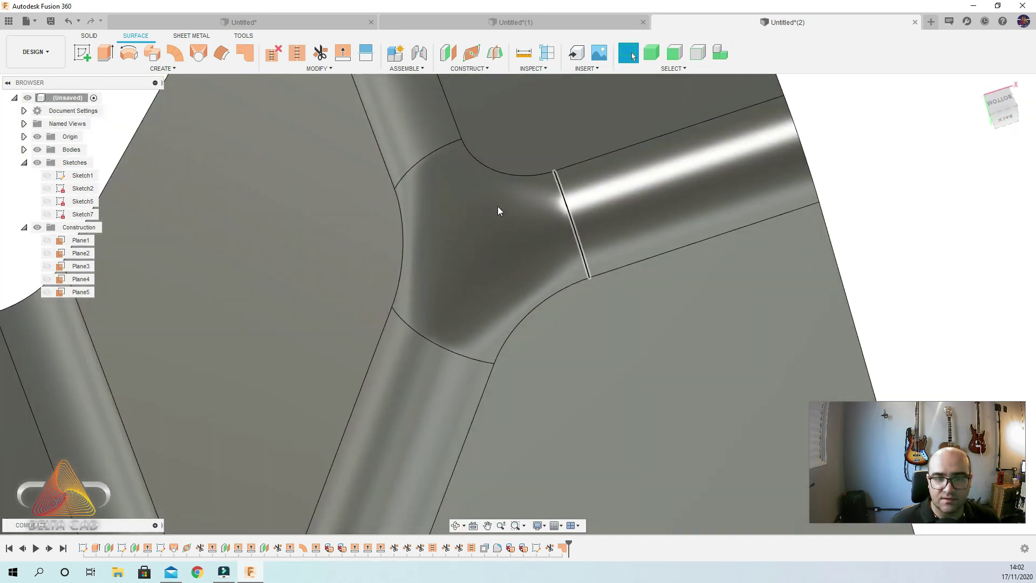
middle_click_drag(462, 211, 509, 198, "shift")
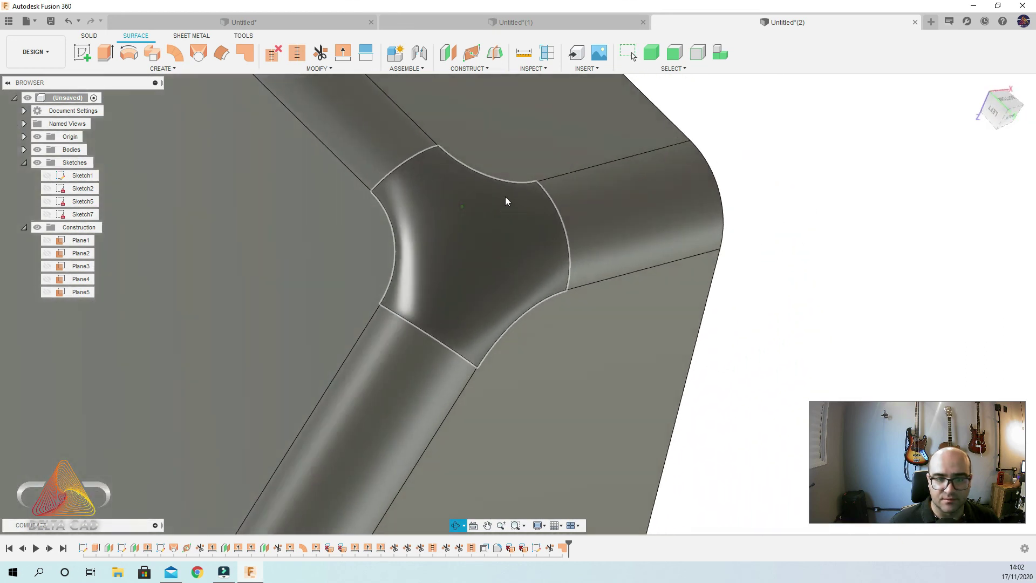
mouse_move(419, 242)
middle_mouse_down("shift")
mouse_move(393, 232)
mouse_move(407, 238)
mouse_move(366, 185)
mouse_move(439, 211)
mouse_move(448, 143)
mouse_move(382, 158)
mouse_move(383, 254)
mouse_move(458, 238)
middle_mouse_up("shift")
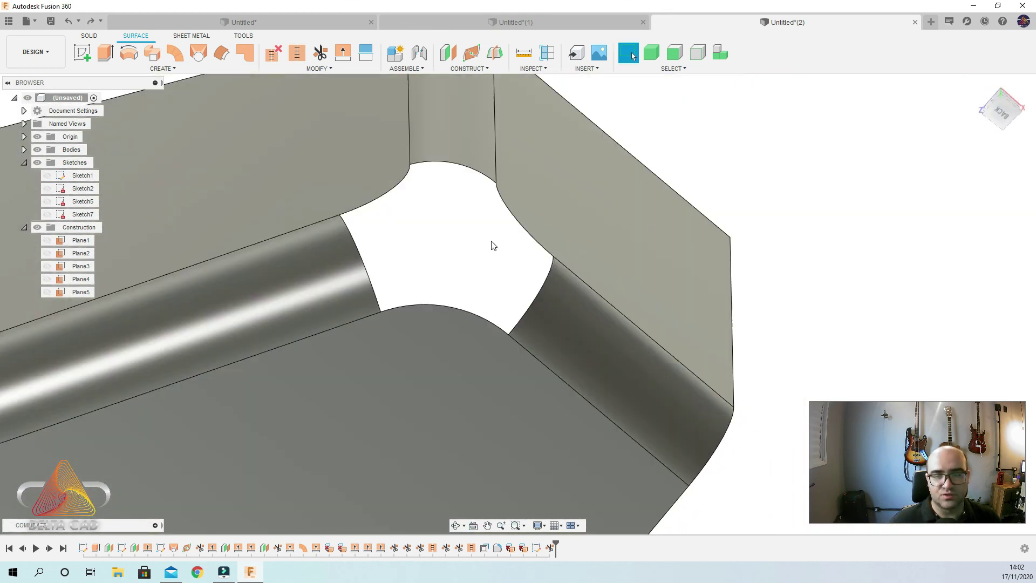
Step: Patch the upper corner opening where the three fillets meet with Tangent (G1) continuity as a new body
left_click(243, 52)
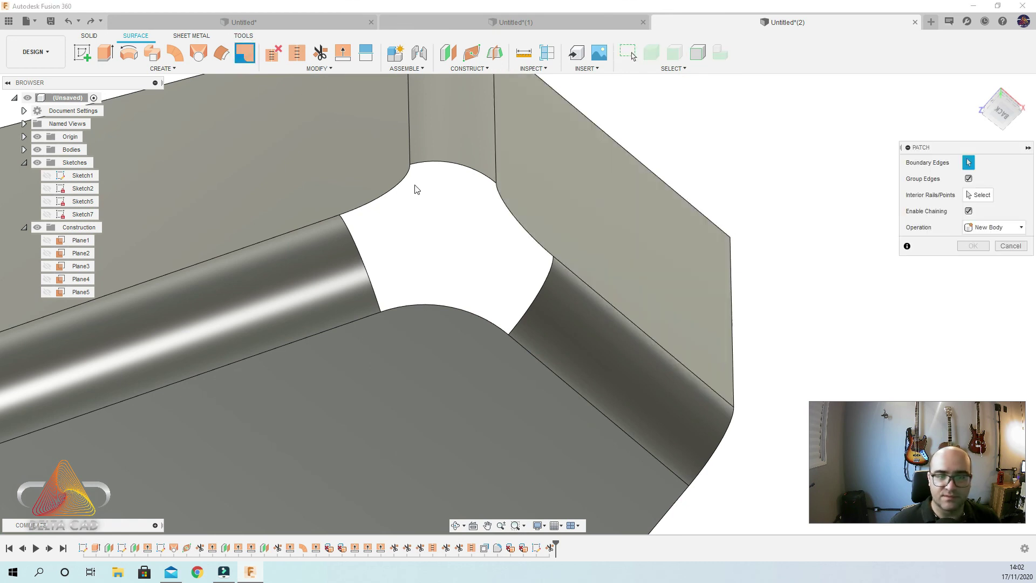
left_click(426, 162)
middle_click_drag(423, 162, 515, 165, "shift")
middle_click_drag(792, 142, 485, 199, "shift")
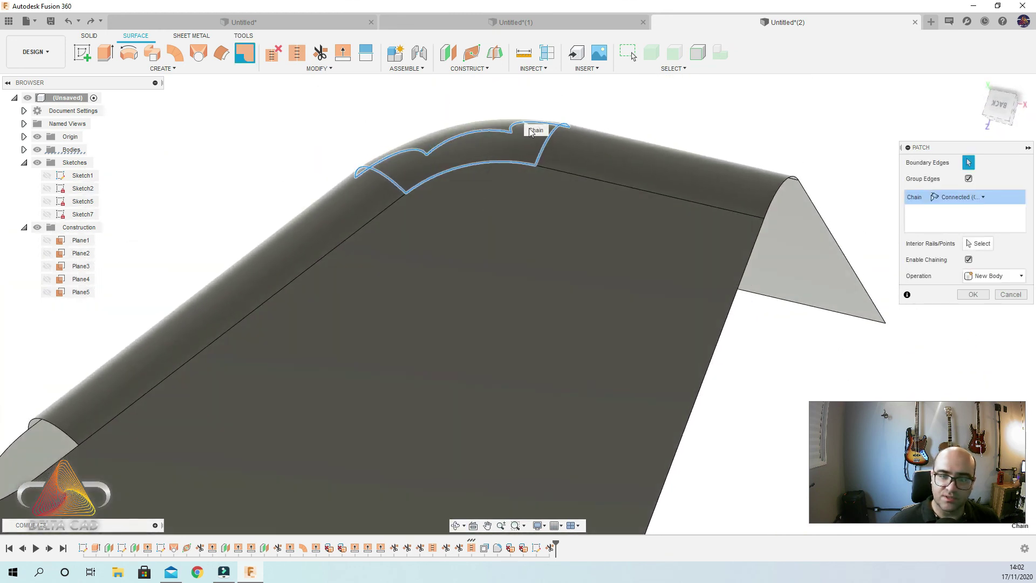
middle_click_drag(513, 182, 502, 241, "shift")
left_click(983, 197)
left_click(952, 222)
left_click(973, 294)
left_click(235, 154)
left_click(249, 53)
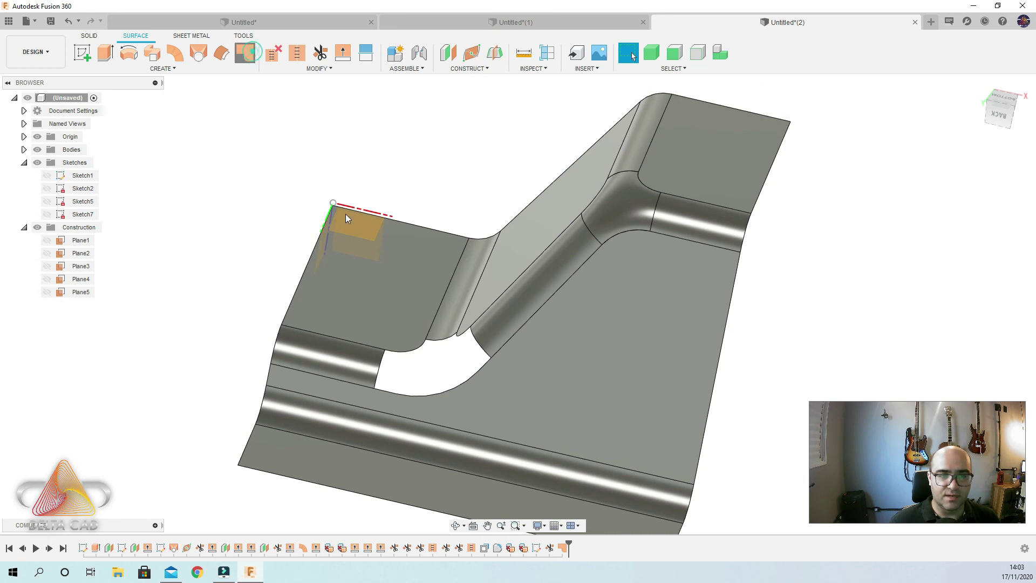
left_click(440, 341)
scroll(439, 342, "up", 1)
left_click(227, 97)
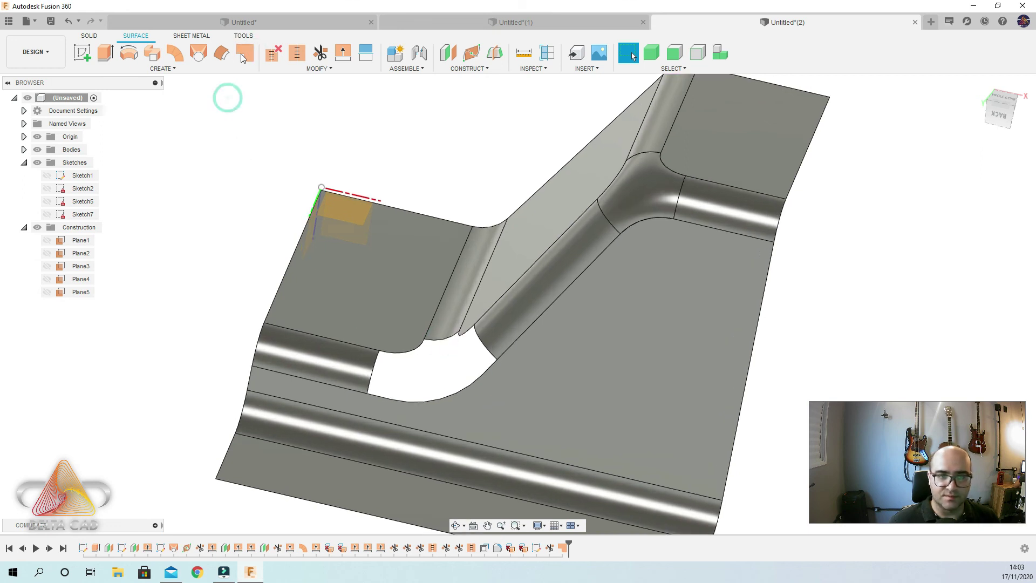
Step: Patch the lower corner opening between the three fillets with Tangent (G1) continuity as a new body
left_click(241, 54)
left_click(413, 353)
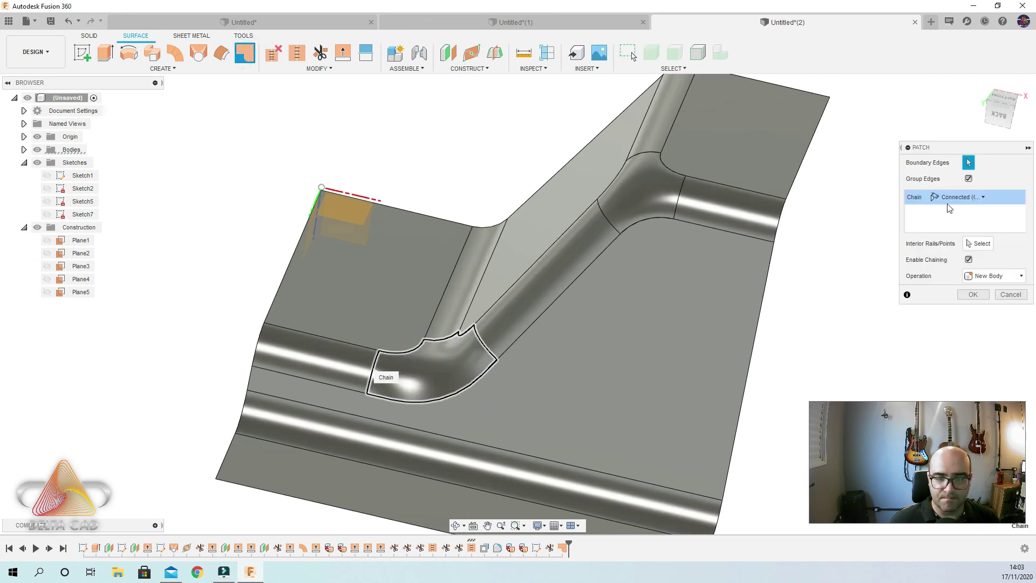
scroll(493, 370, "up", 4)
middle_click_drag(480, 372, 353, 245, "shift")
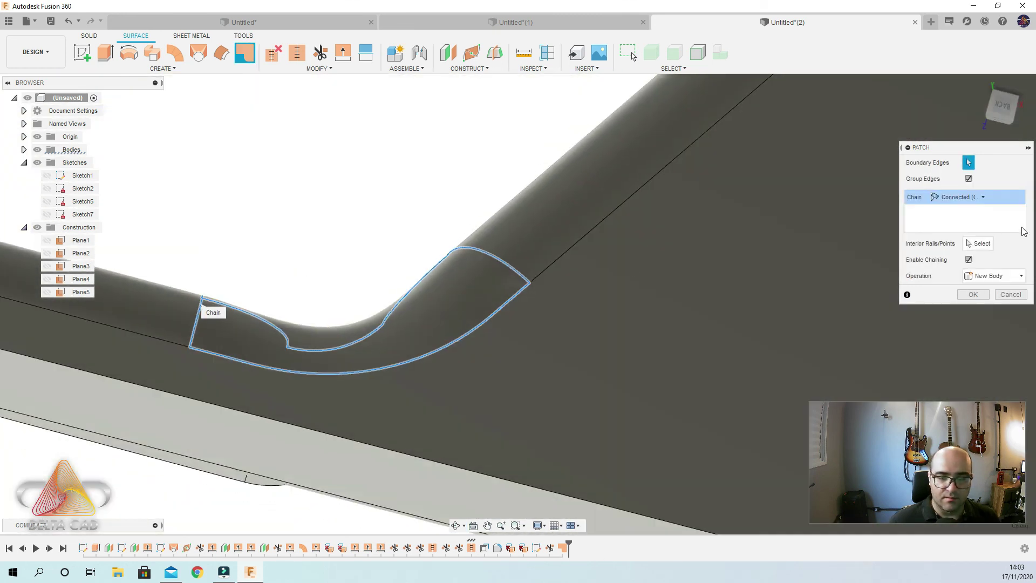
left_click(982, 199)
left_click(957, 215)
middle_click_drag(637, 258, 439, 310, "shift")
left_click(978, 295)
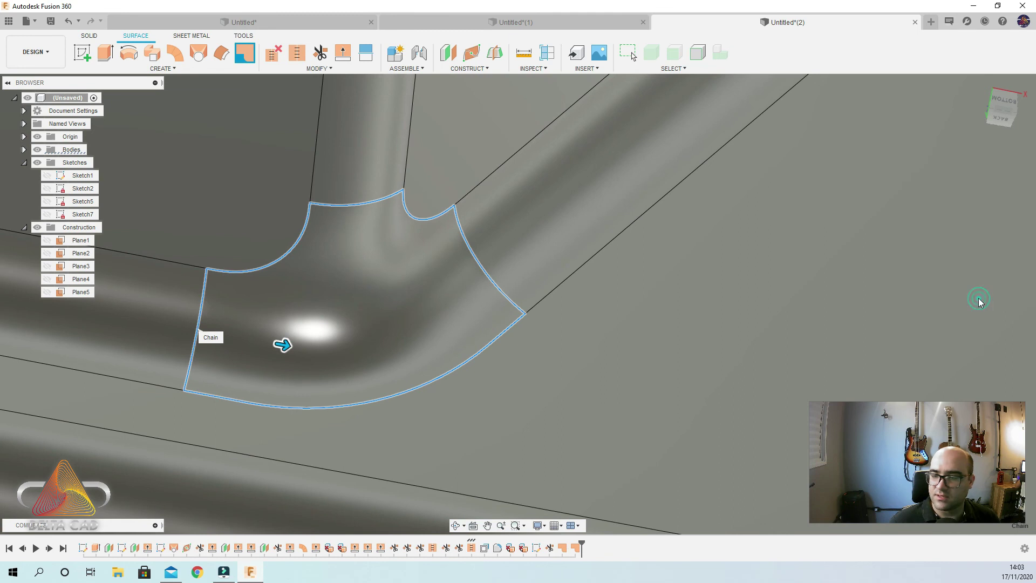
Step: Examine both corner patches from several angles and how they blend into the adjoining fillets
middle_click_drag(473, 270, 451, 249, "shift")
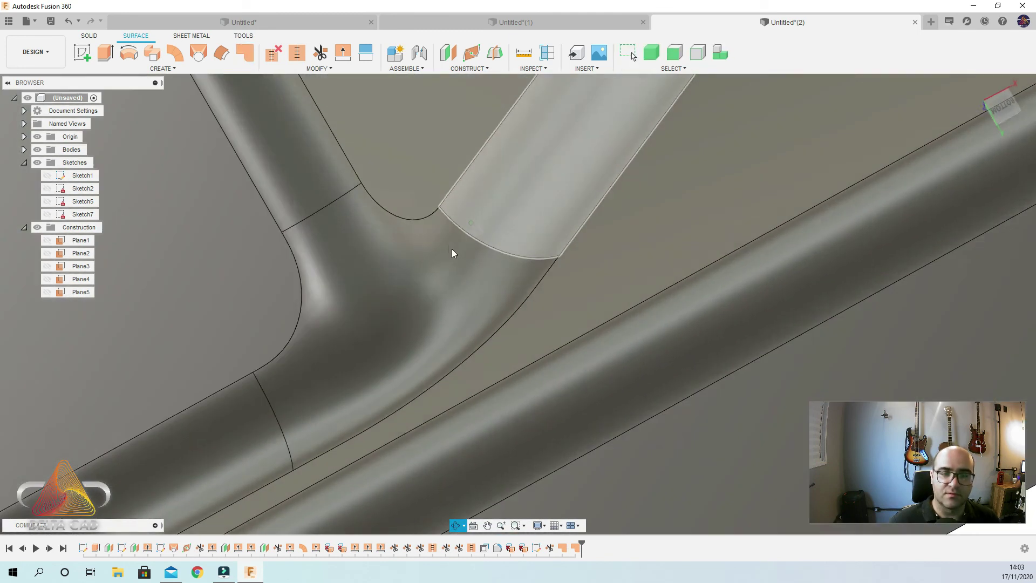
scroll(498, 283, "down", 6)
middle_click_drag(545, 316, 723, 176, "shift")
middle_click_drag(584, 216, 581, 143, "shift")
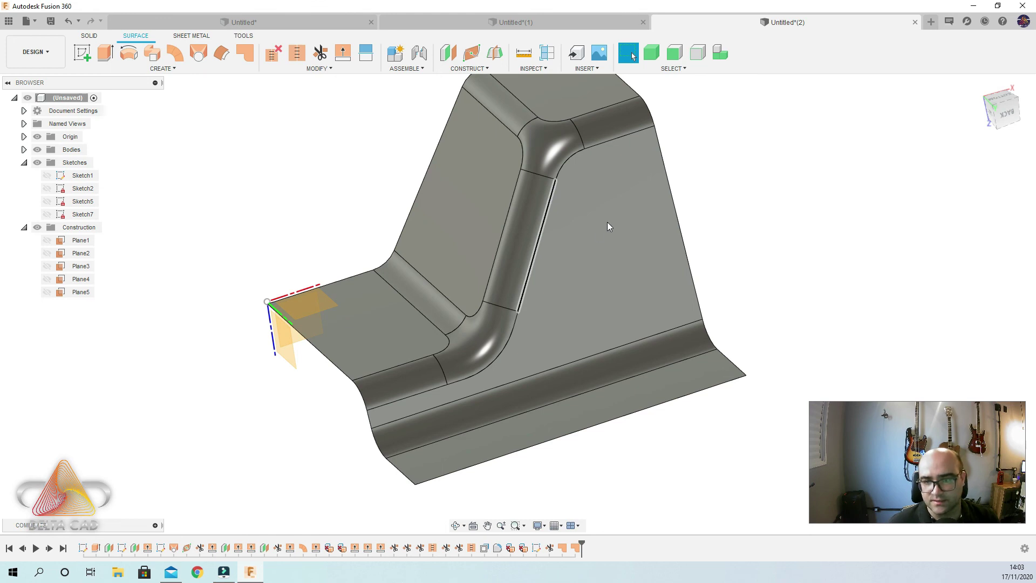
middle_click_drag(605, 224, 537, 244, "shift")
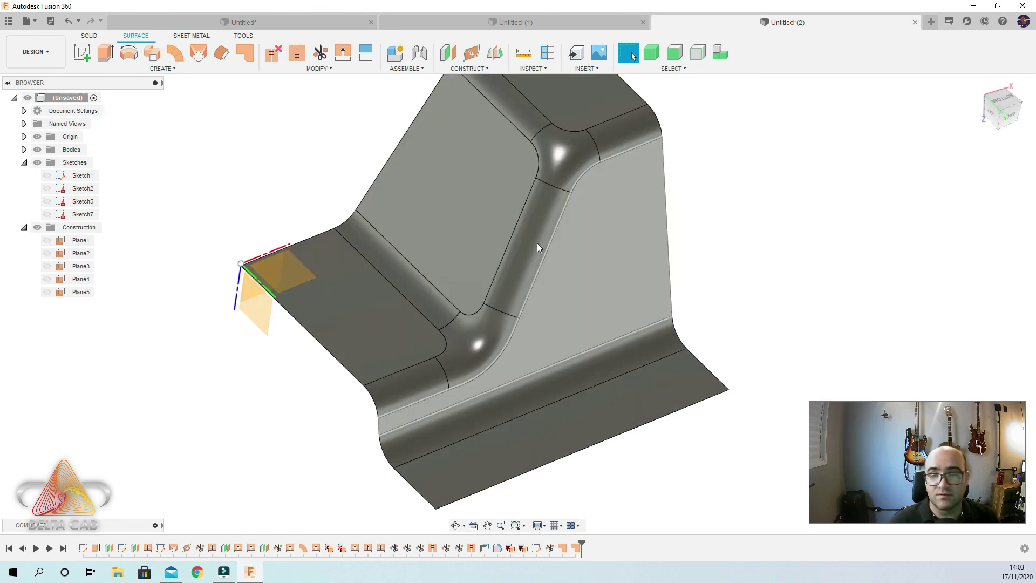